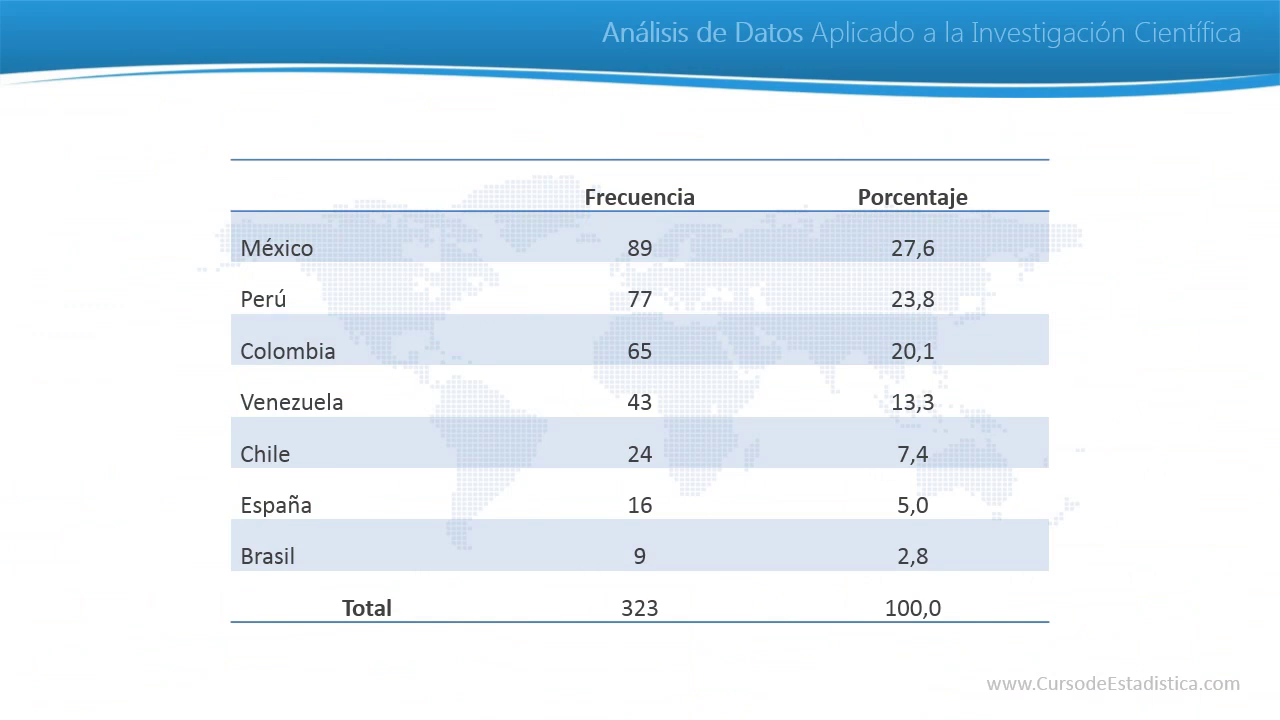
{"action": "key", "text": "Right"}
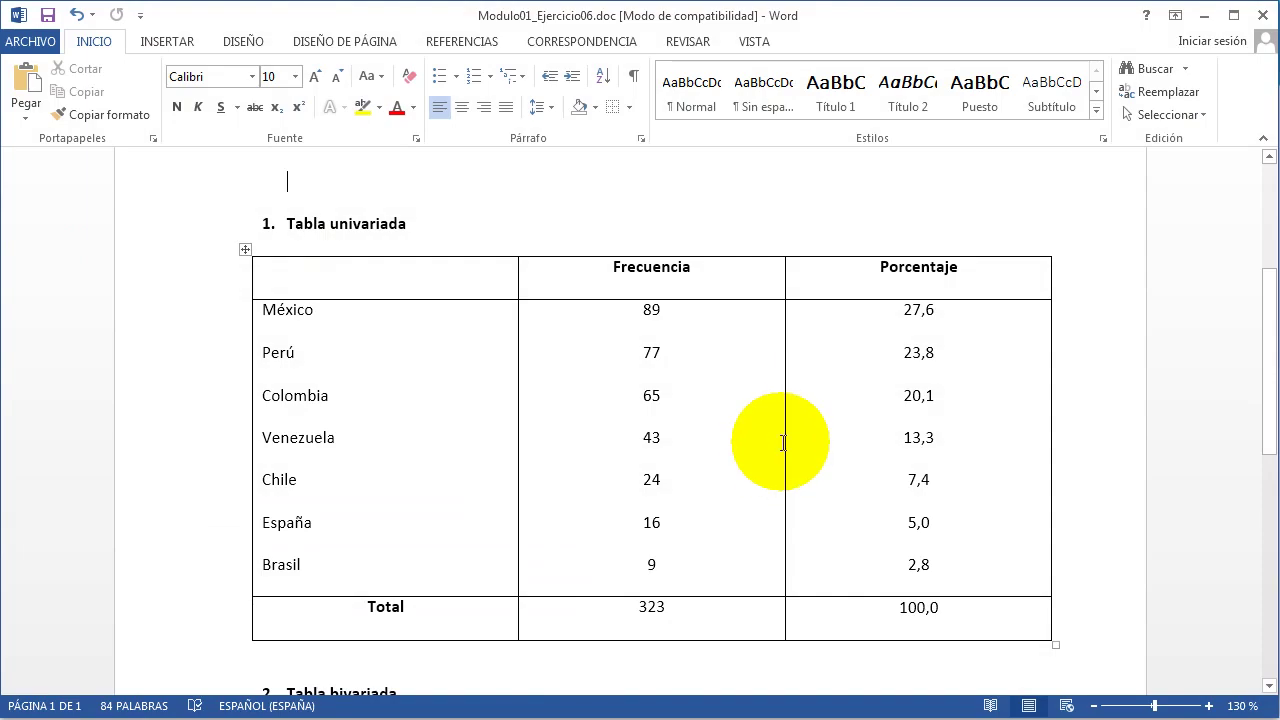
Step: Enter the heading País in the empty header cell of the univariate table
{"action": "left_click", "coordinate": [390, 281]}
{"action": "type", "text": "País"}
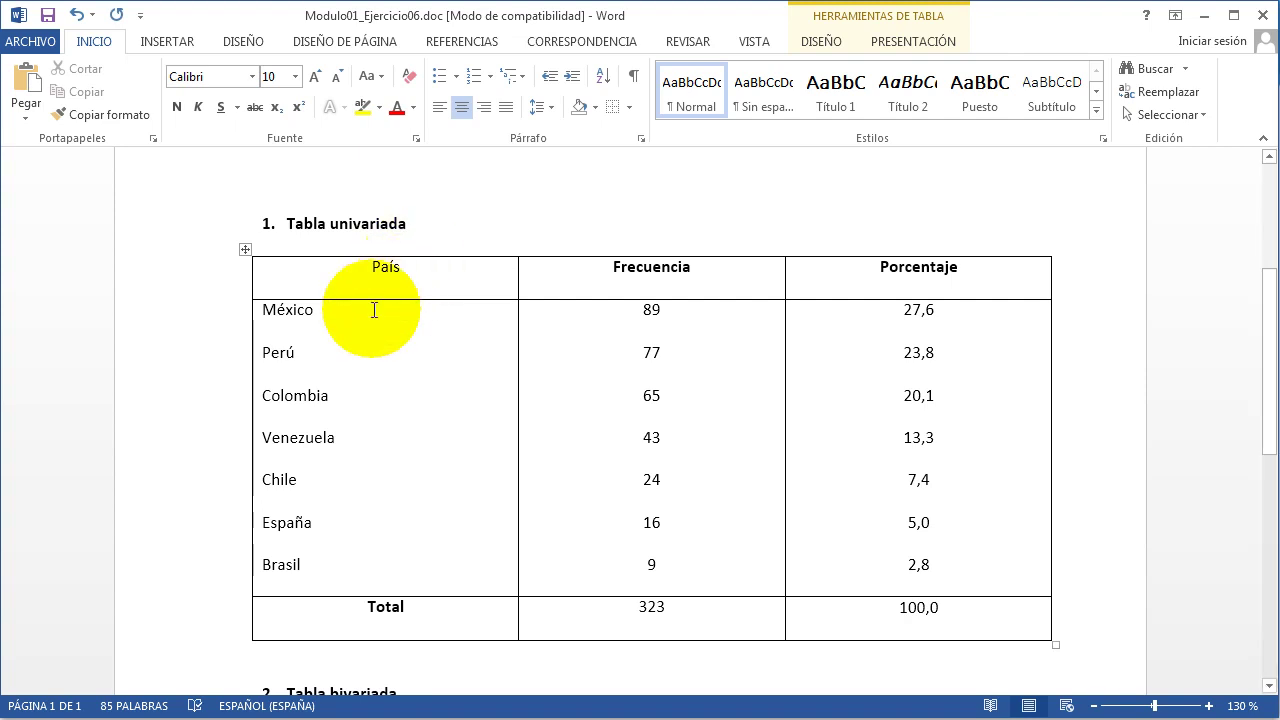
Step: Examine the country, Frecuencia and Porcentaje columns of the univariate table, highlighting each in turn
{"action": "left_click_drag", "start_coordinate": [374, 310], "coordinate": [367, 563]}
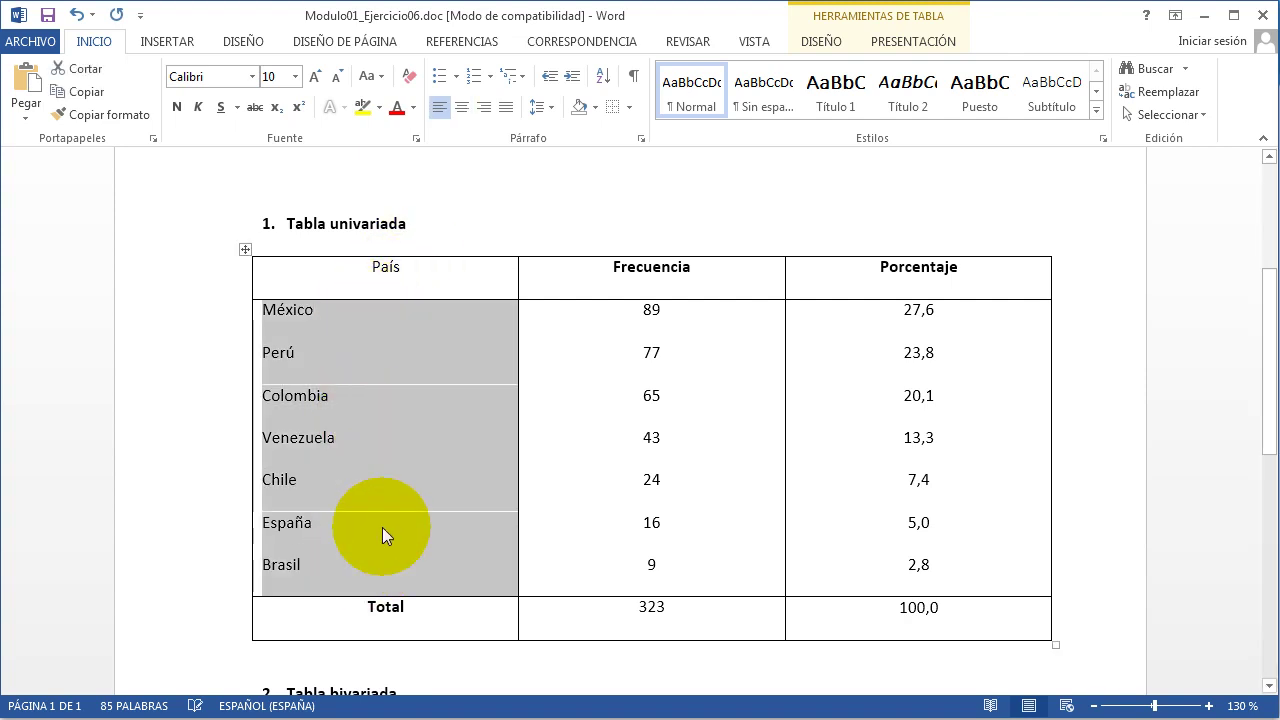
{"action": "left_click", "coordinate": [631, 289]}
{"action": "left_click_drag", "start_coordinate": [631, 289], "coordinate": [652, 573]}
{"action": "left_click_drag", "start_coordinate": [884, 270], "coordinate": [887, 573]}
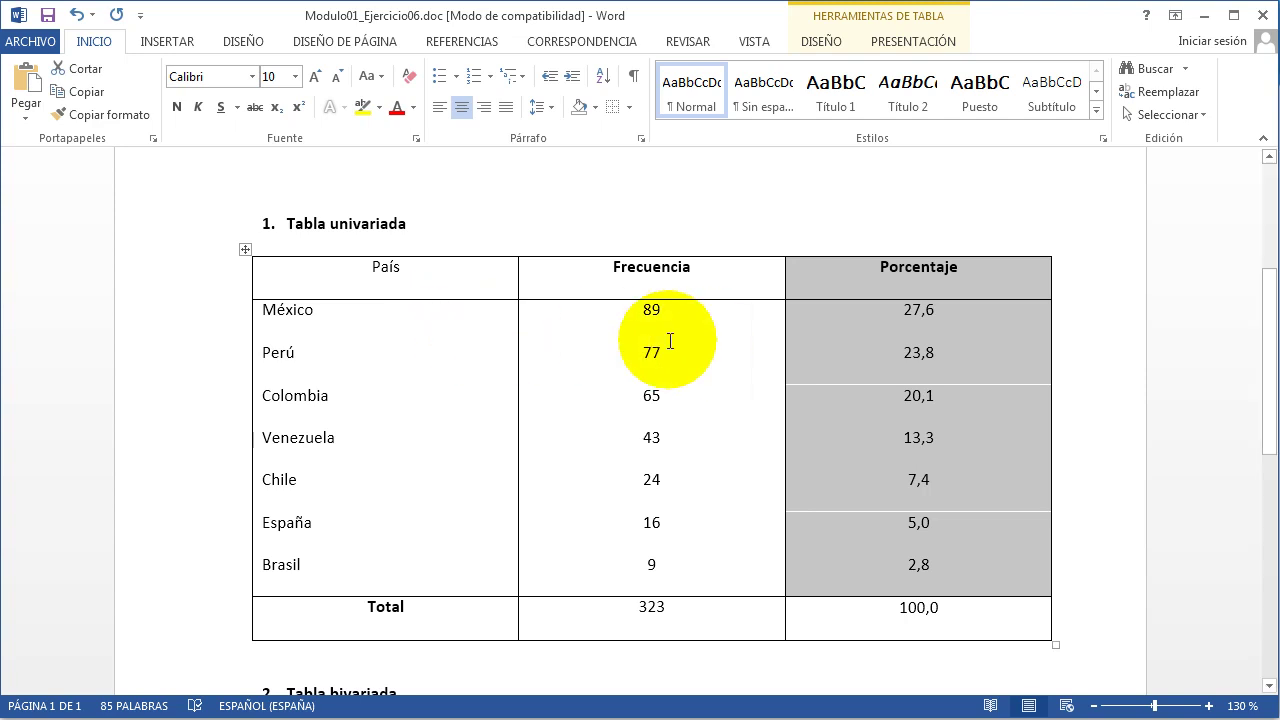
{"action": "left_click", "coordinate": [245, 254]}
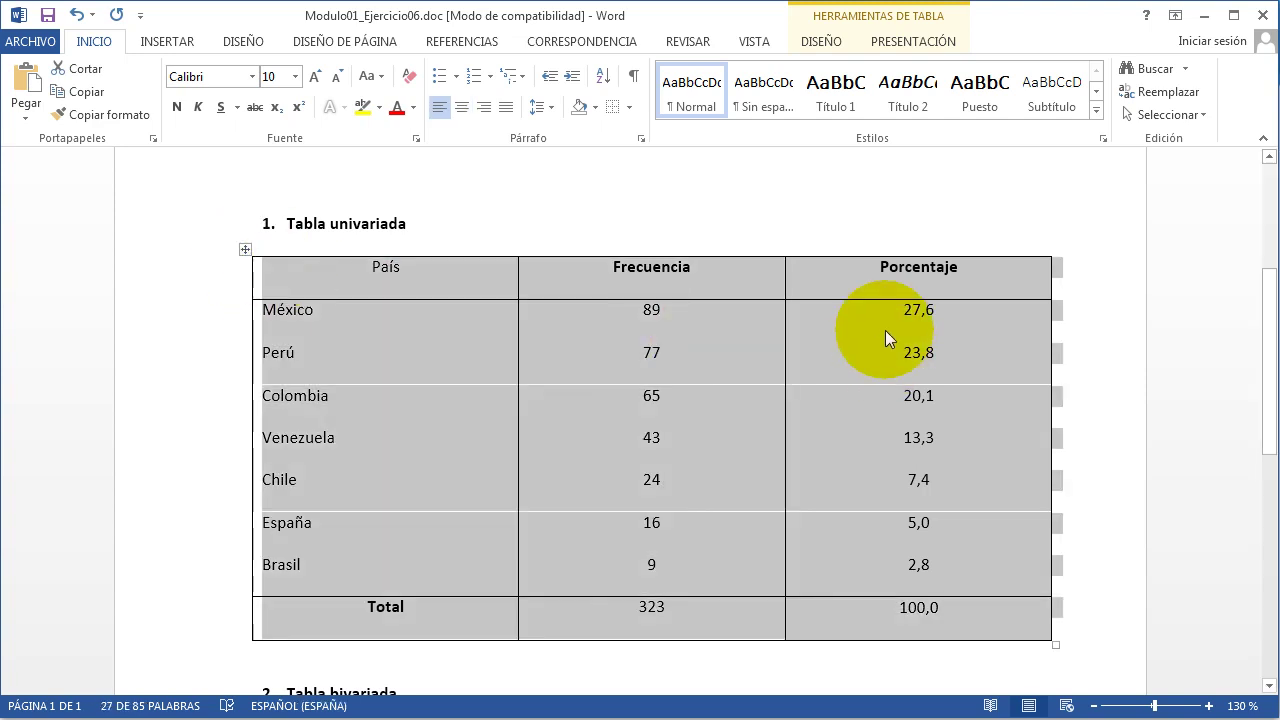
{"action": "left_click_drag", "start_coordinate": [885, 330], "coordinate": [934, 570]}
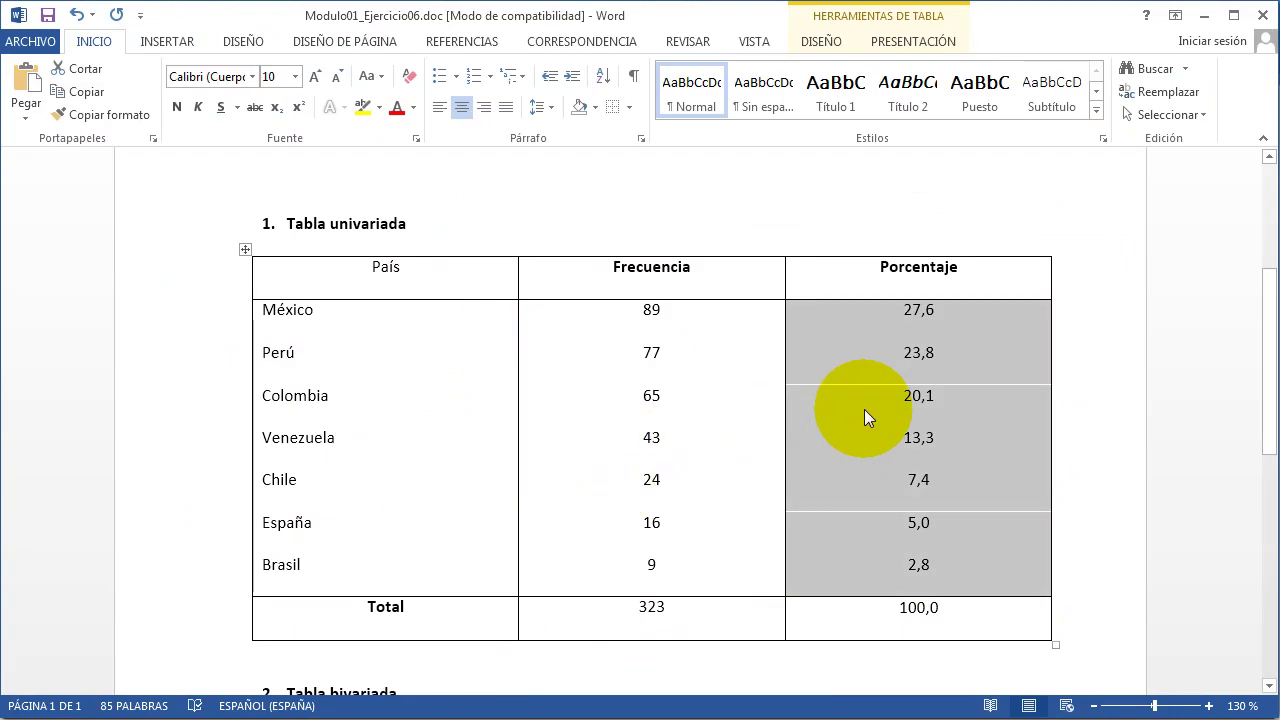
{"action": "left_click", "coordinate": [891, 391]}
{"action": "left_click_drag", "start_coordinate": [915, 323], "coordinate": [895, 560]}
{"action": "left_click_drag", "start_coordinate": [715, 314], "coordinate": [698, 565]}
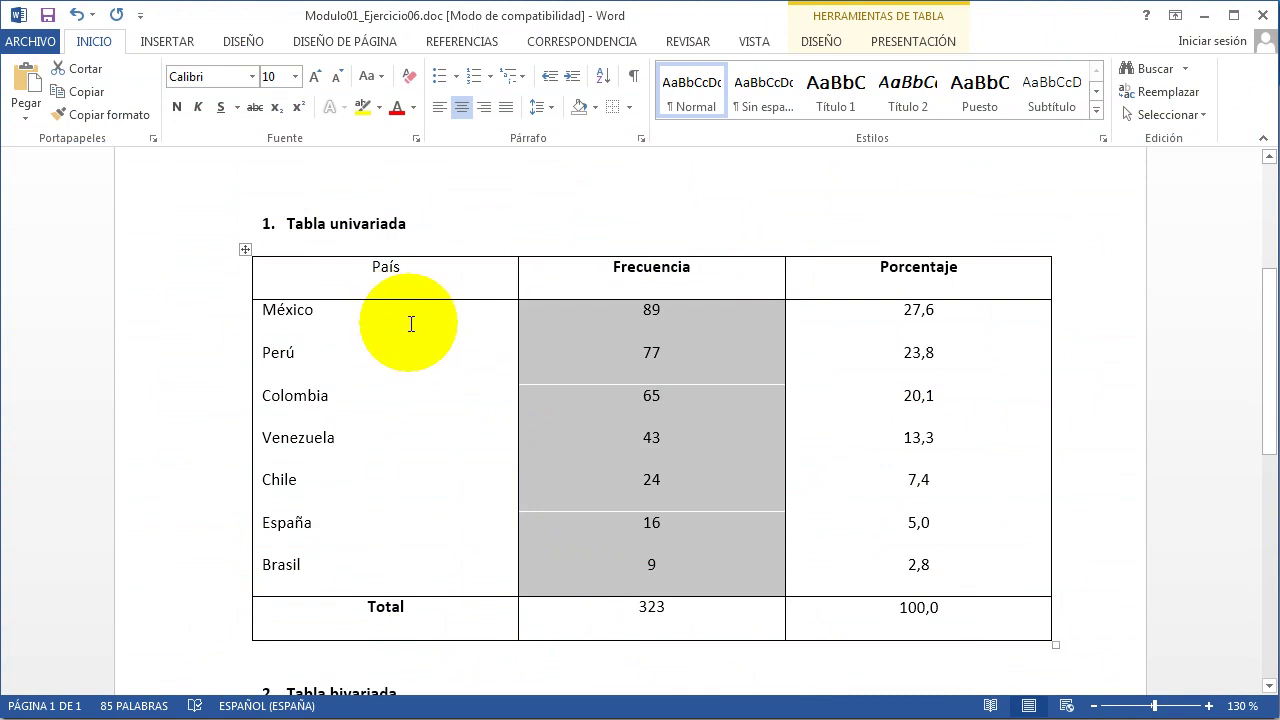
Step: Copy the country names and frequencies from México to Brasil and paste them into the empty SPSS dataset, starting at its first cell
{"action": "left_click_drag", "start_coordinate": [411, 323], "coordinate": [687, 571]}
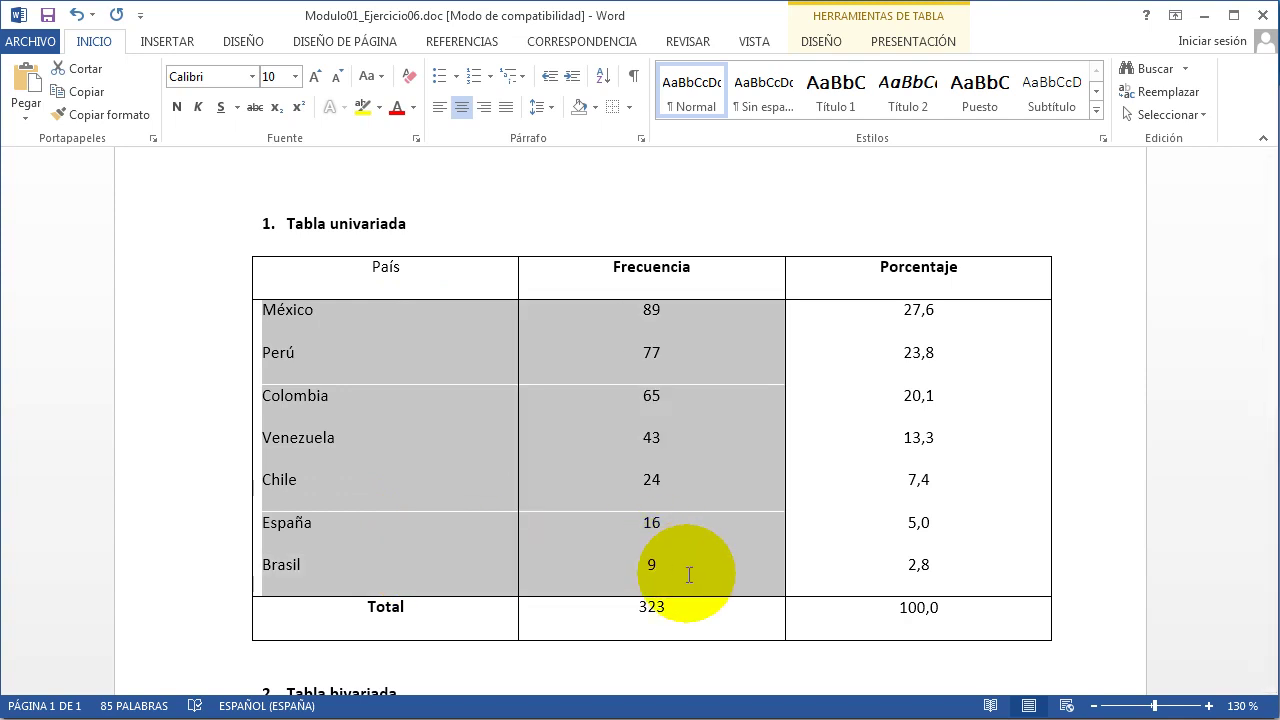
{"action": "right_click", "coordinate": [706, 309]}
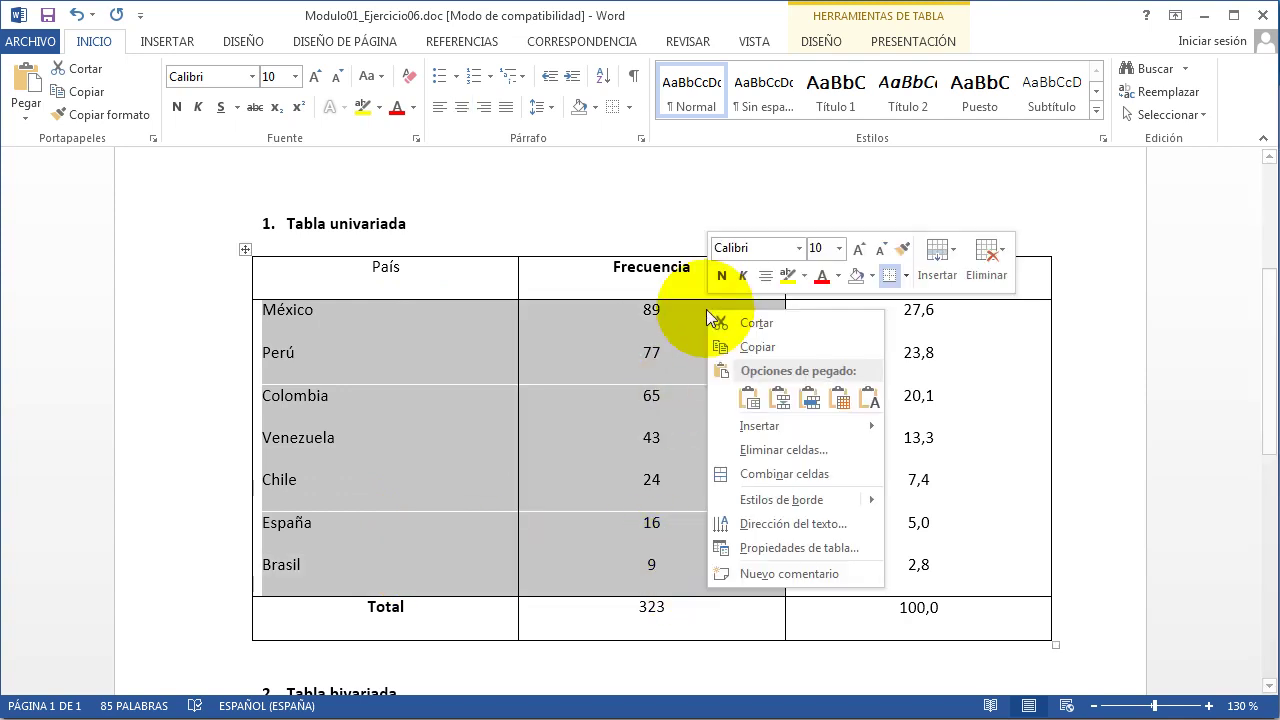
{"action": "left_click", "coordinate": [749, 346]}
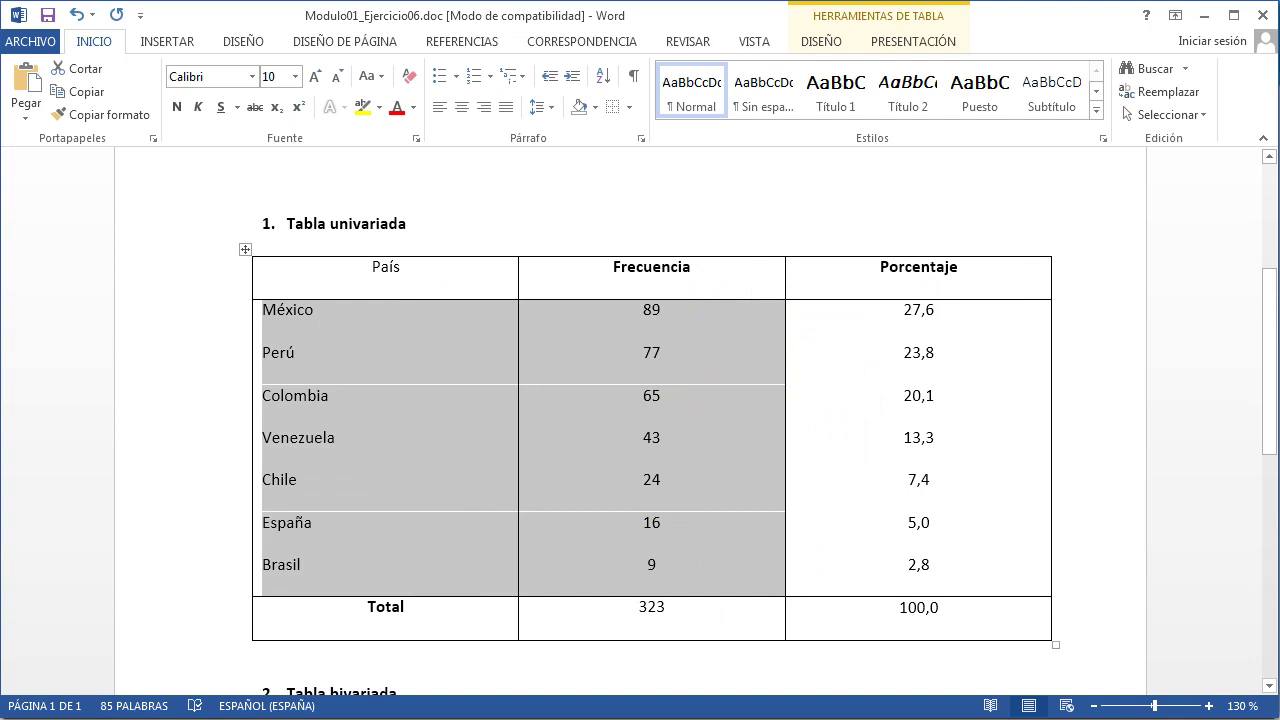
{"action": "key", "text": "alt+Tab"}
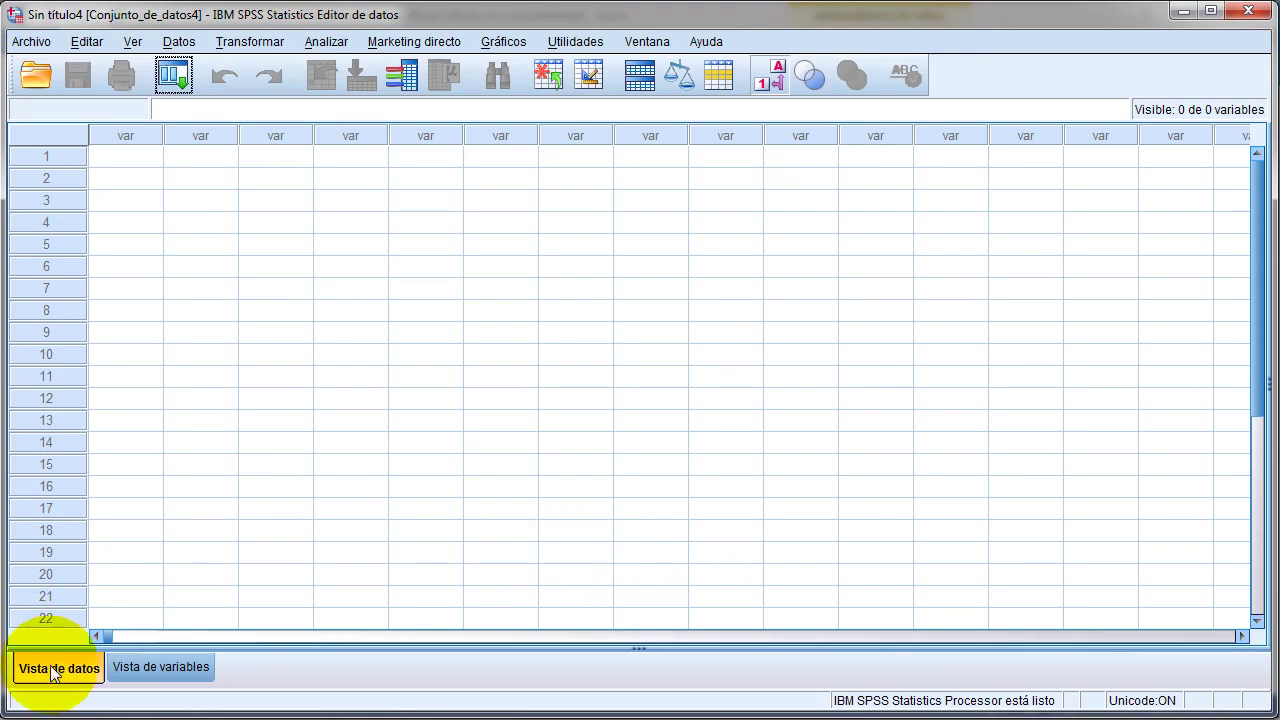
{"action": "left_click", "coordinate": [121, 158]}
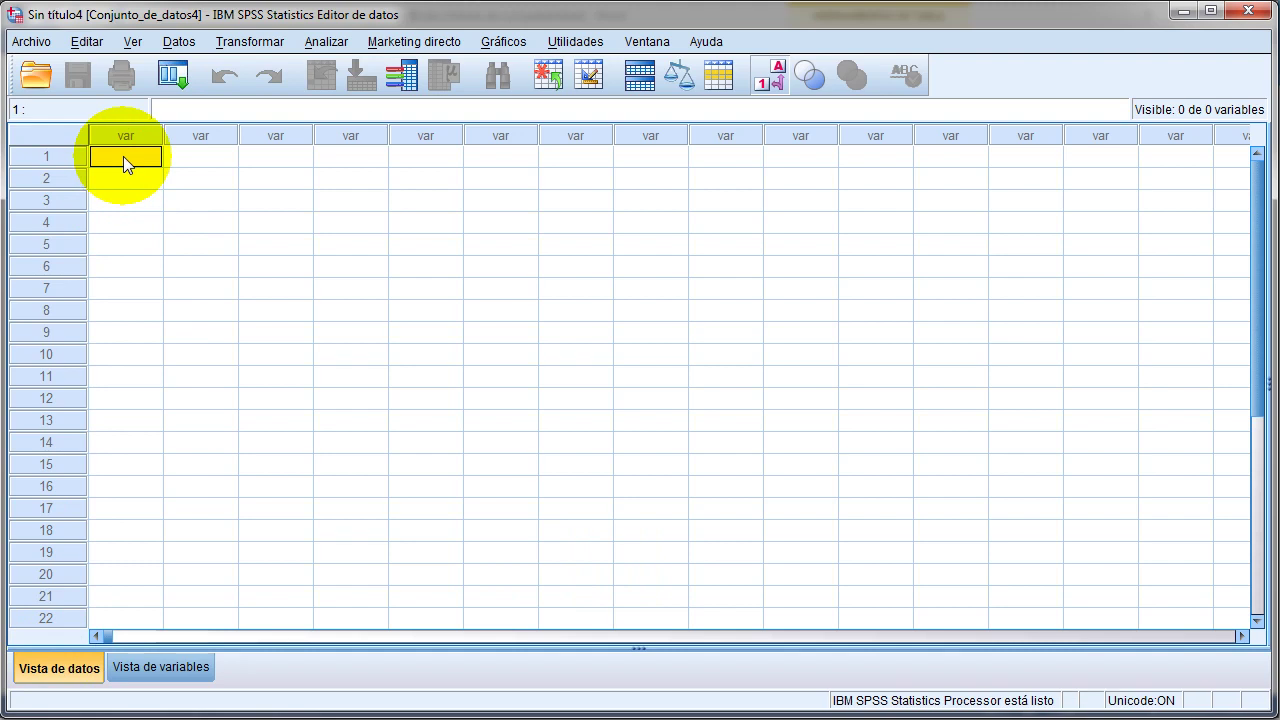
{"action": "key", "text": "ctrl+v"}
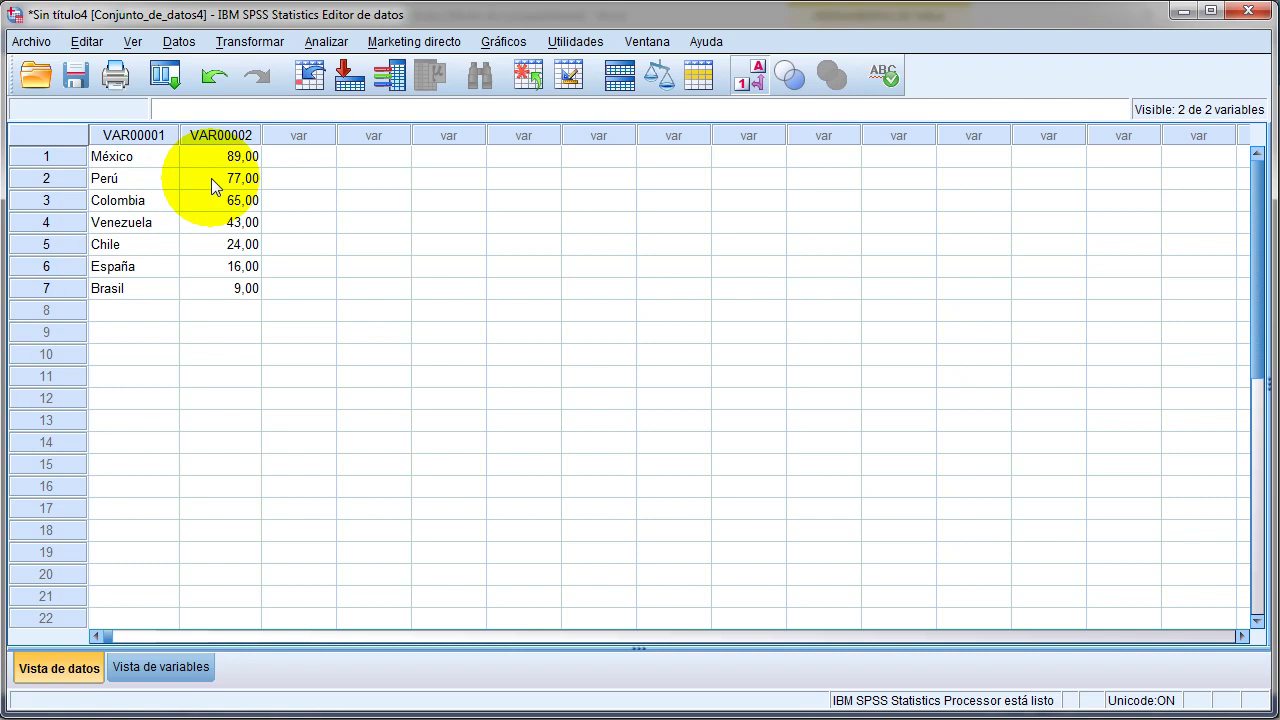
Step: Weight the cases using VAR00002 as the frequency variable
{"action": "left_click", "coordinate": [185, 40]}
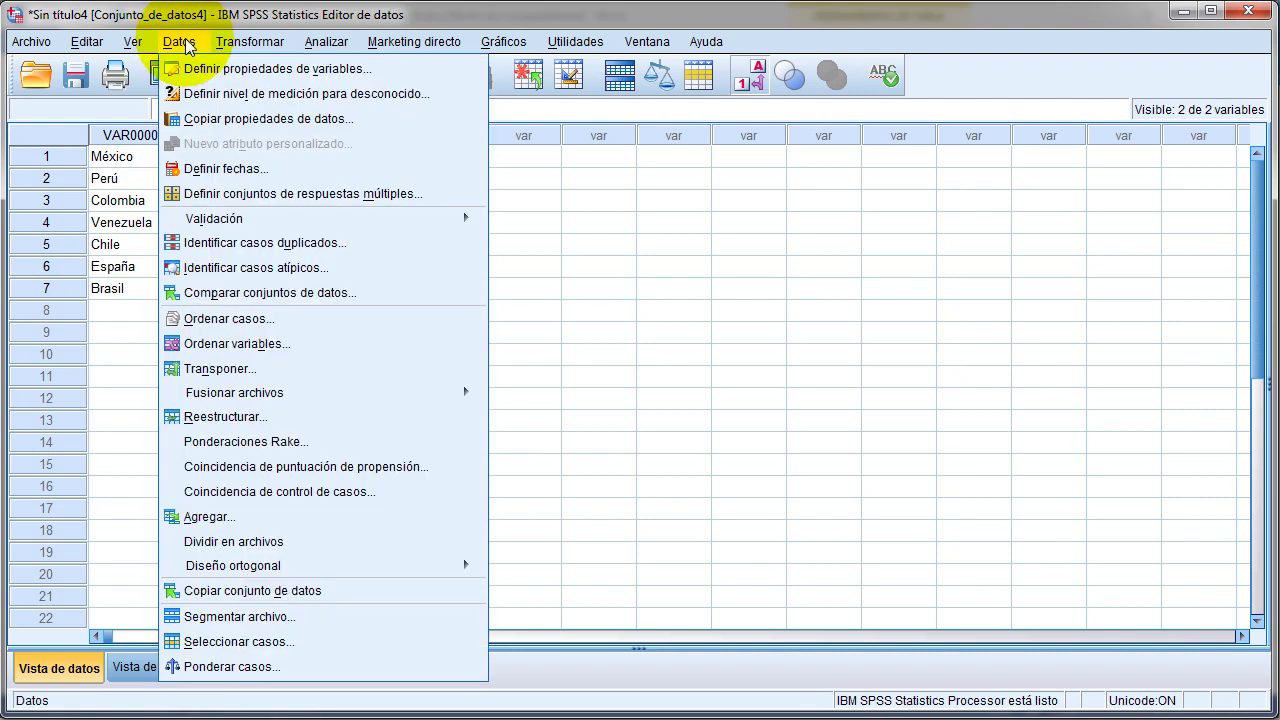
{"action": "left_click", "coordinate": [245, 667]}
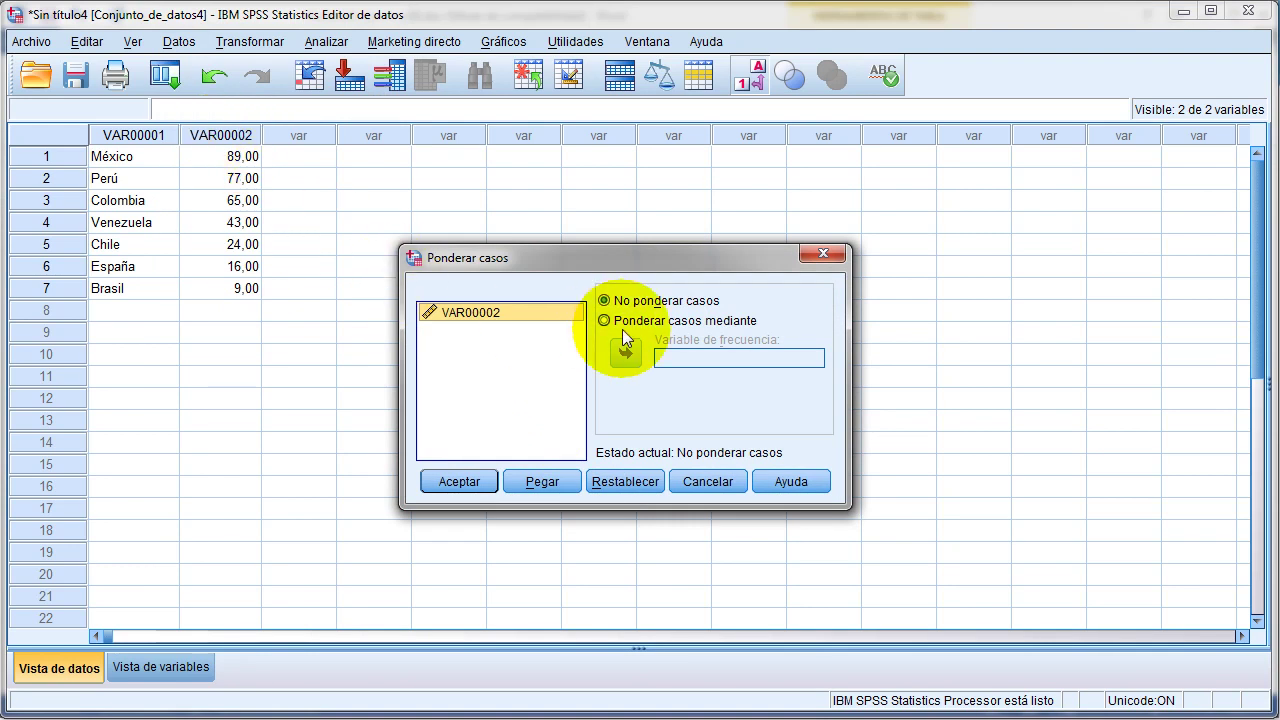
{"action": "left_click", "coordinate": [651, 323]}
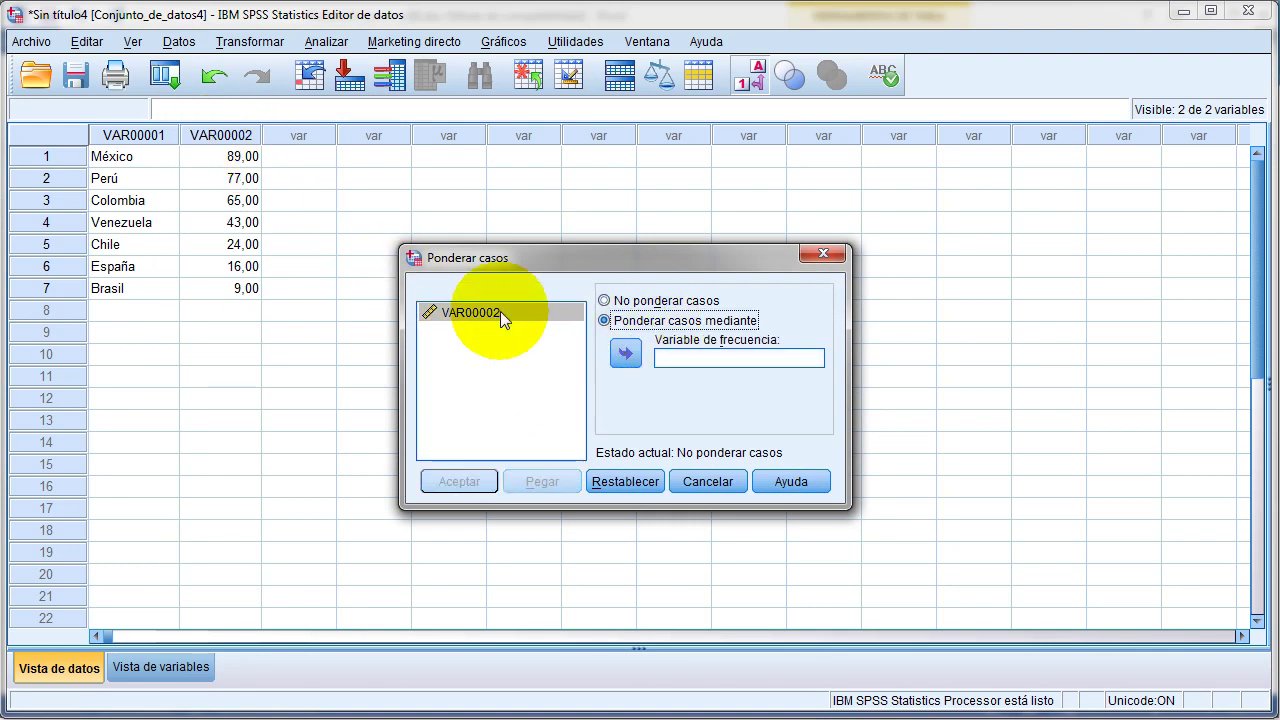
{"action": "left_click", "coordinate": [470, 312]}
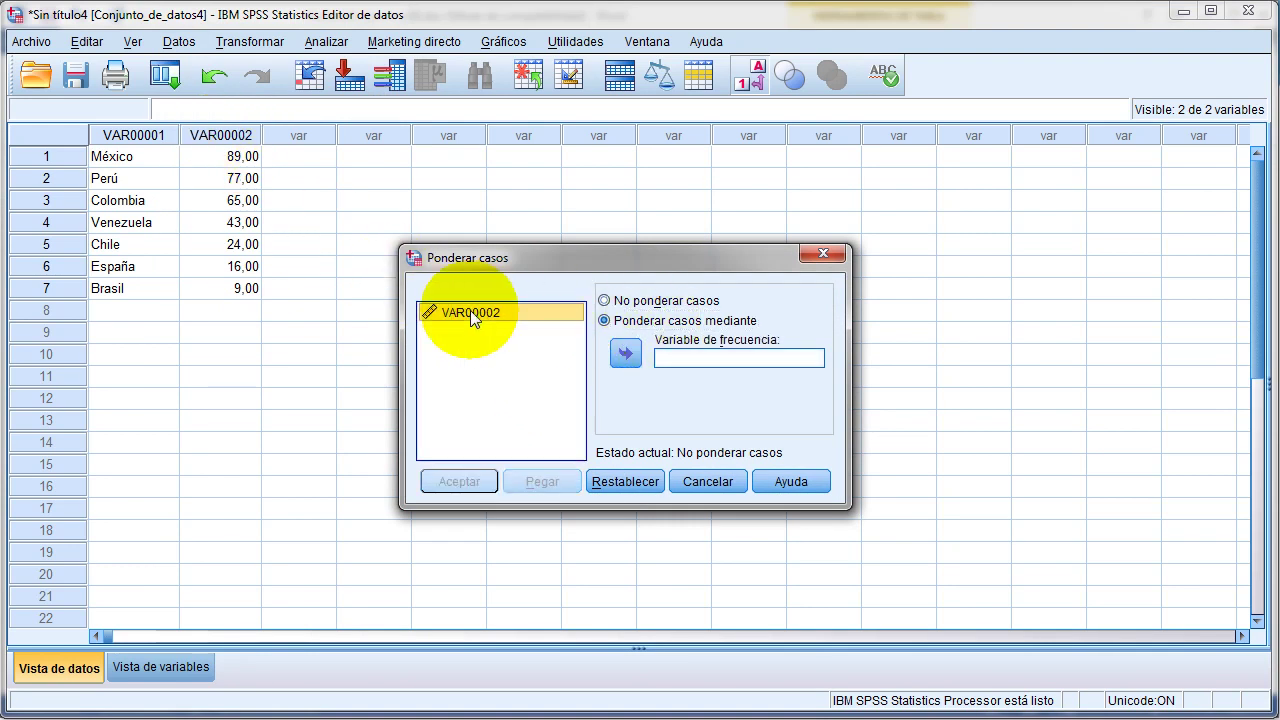
{"action": "left_click", "coordinate": [626, 353]}
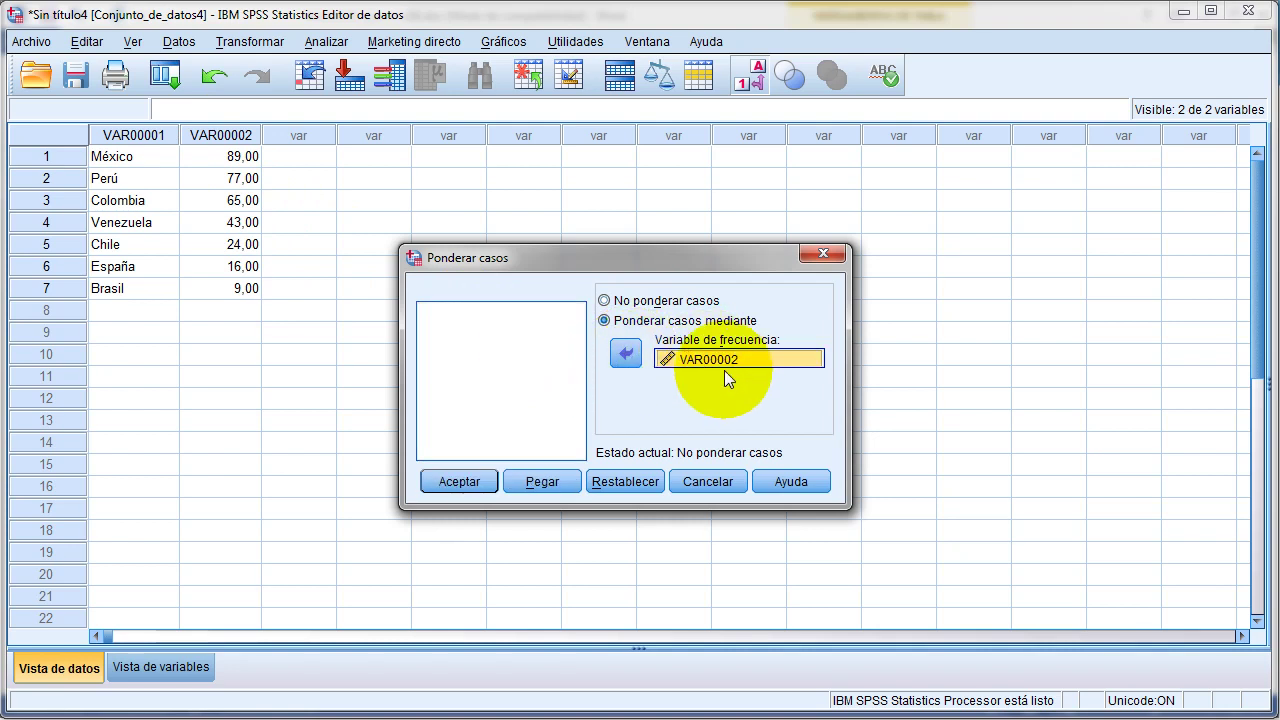
{"action": "left_click", "coordinate": [470, 480]}
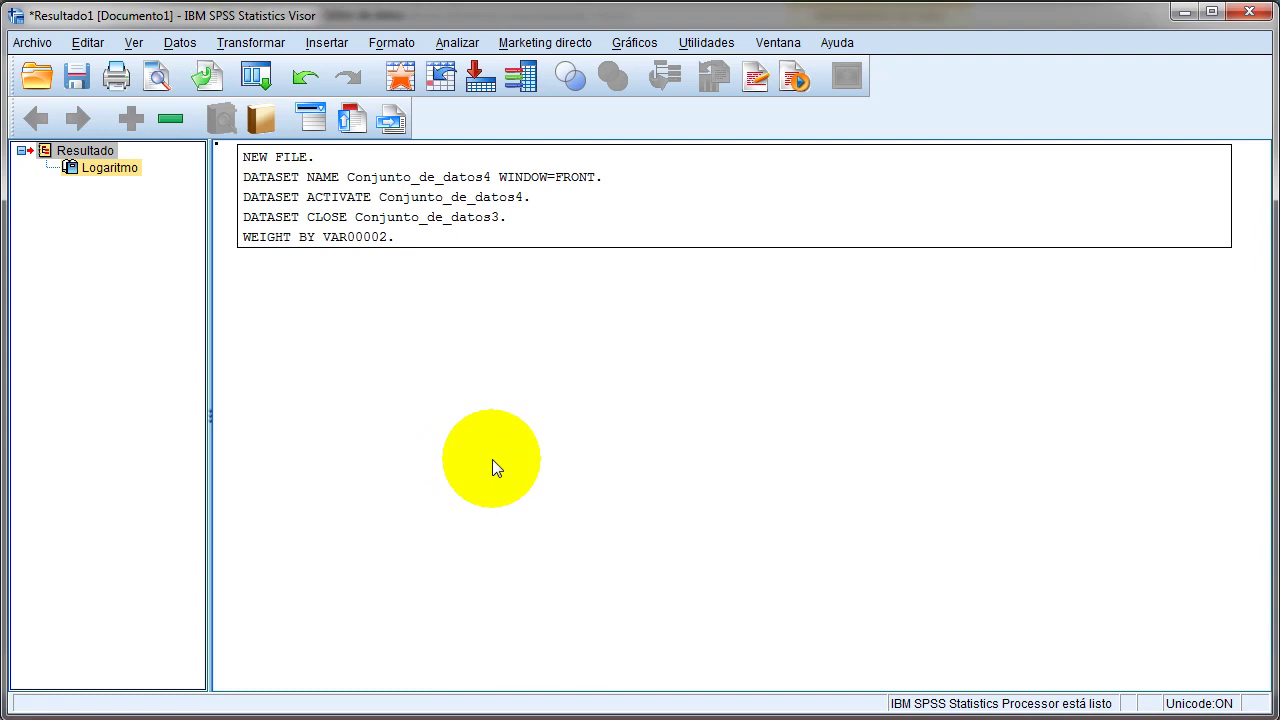
Step: Run a Frequencies analysis on VAR00001 with the frequency table displayed
{"action": "left_click", "coordinate": [460, 43]}
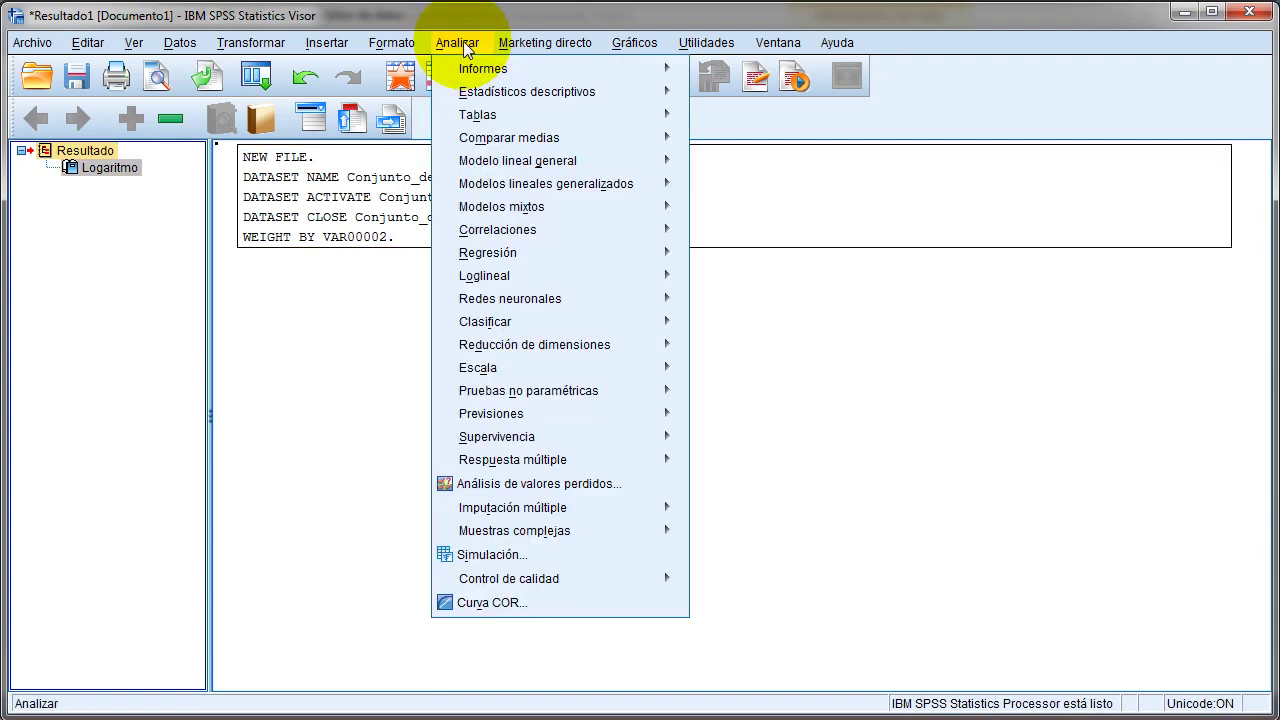
{"action": "mouse_move", "coordinate": [633, 93]}
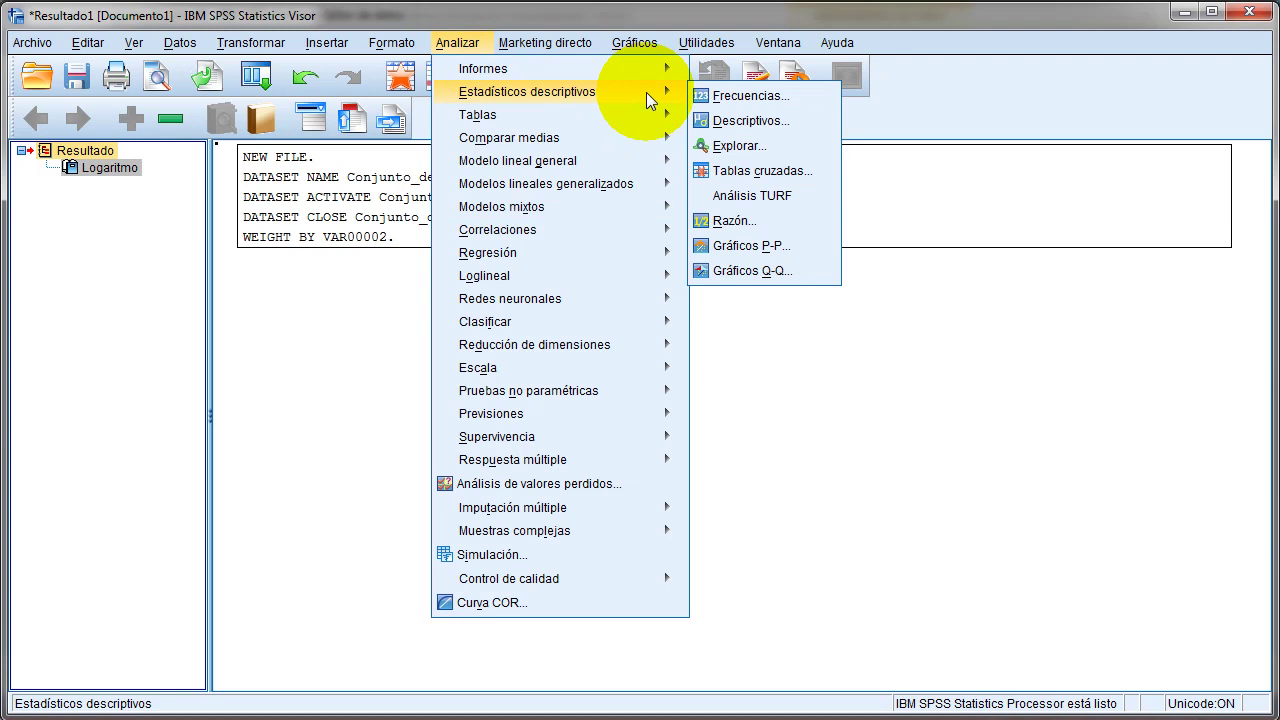
{"action": "left_click", "coordinate": [776, 96]}
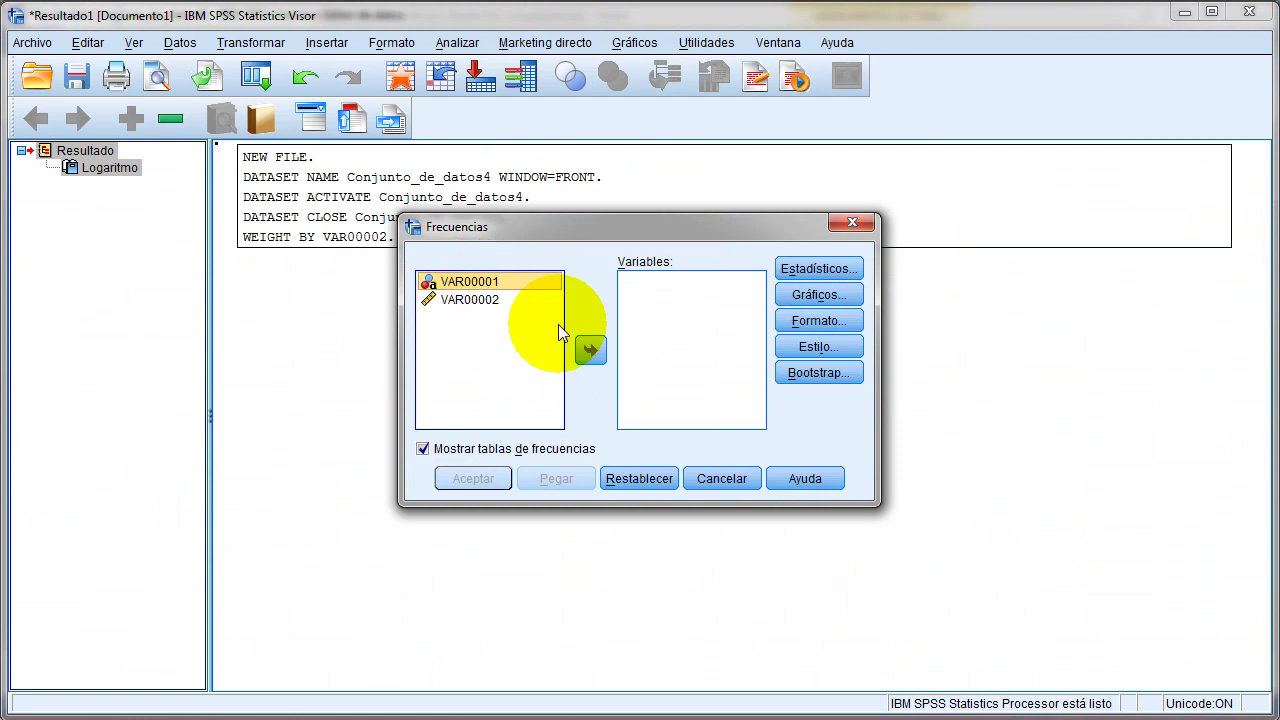
{"action": "left_click", "coordinate": [591, 349]}
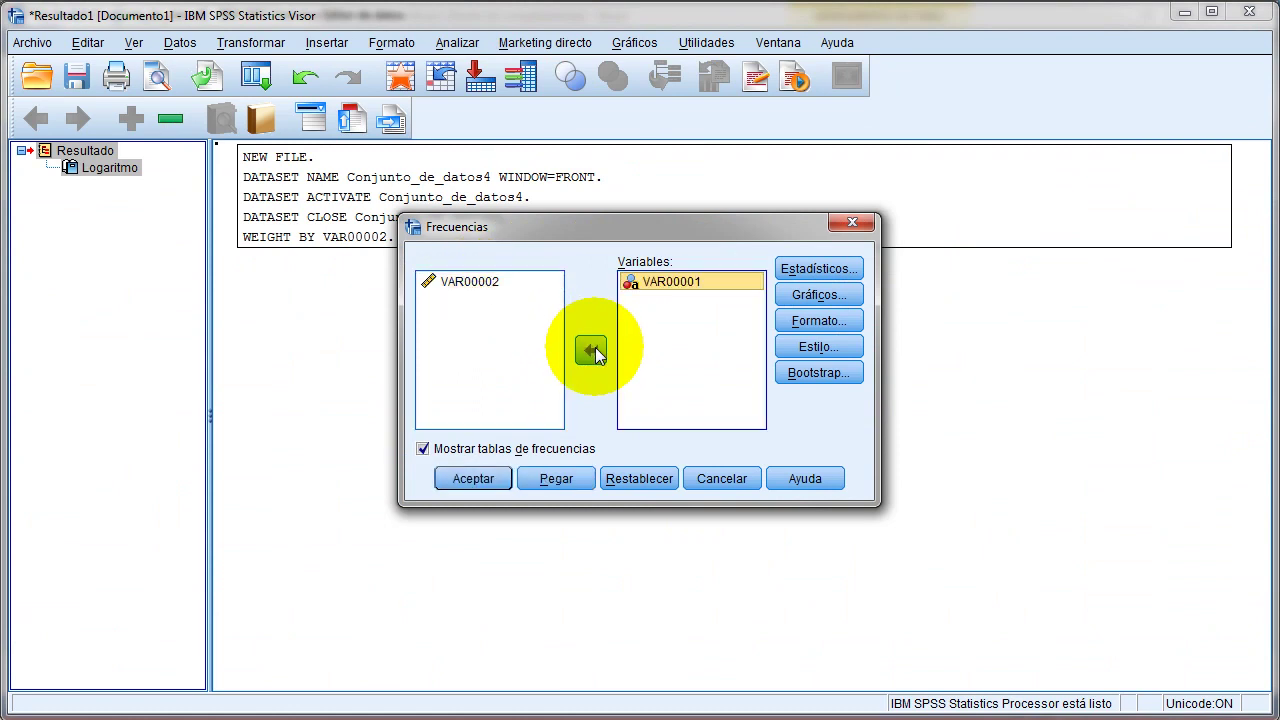
{"action": "left_click", "coordinate": [477, 476]}
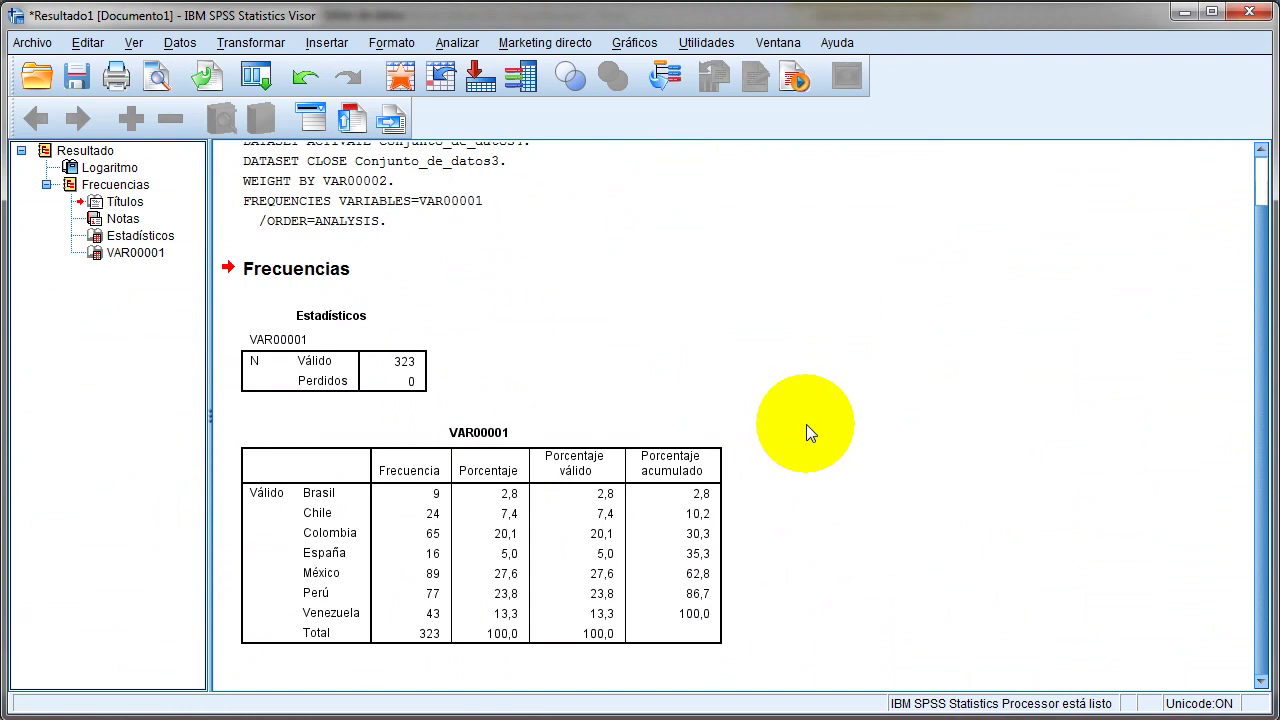
Step: Return to the data editor's variable definitions and label VAR00001 as País and VAR00002 as Recuento
{"action": "left_click", "coordinate": [589, 491]}
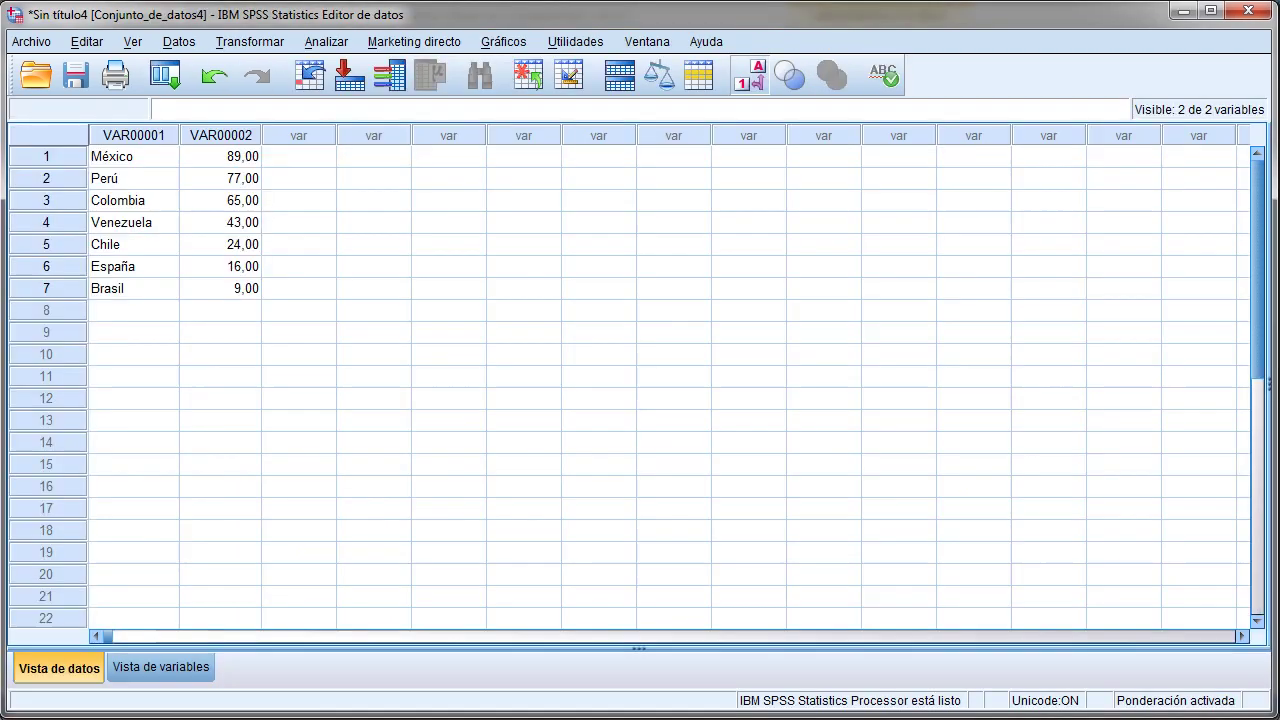
{"action": "left_click", "coordinate": [190, 667]}
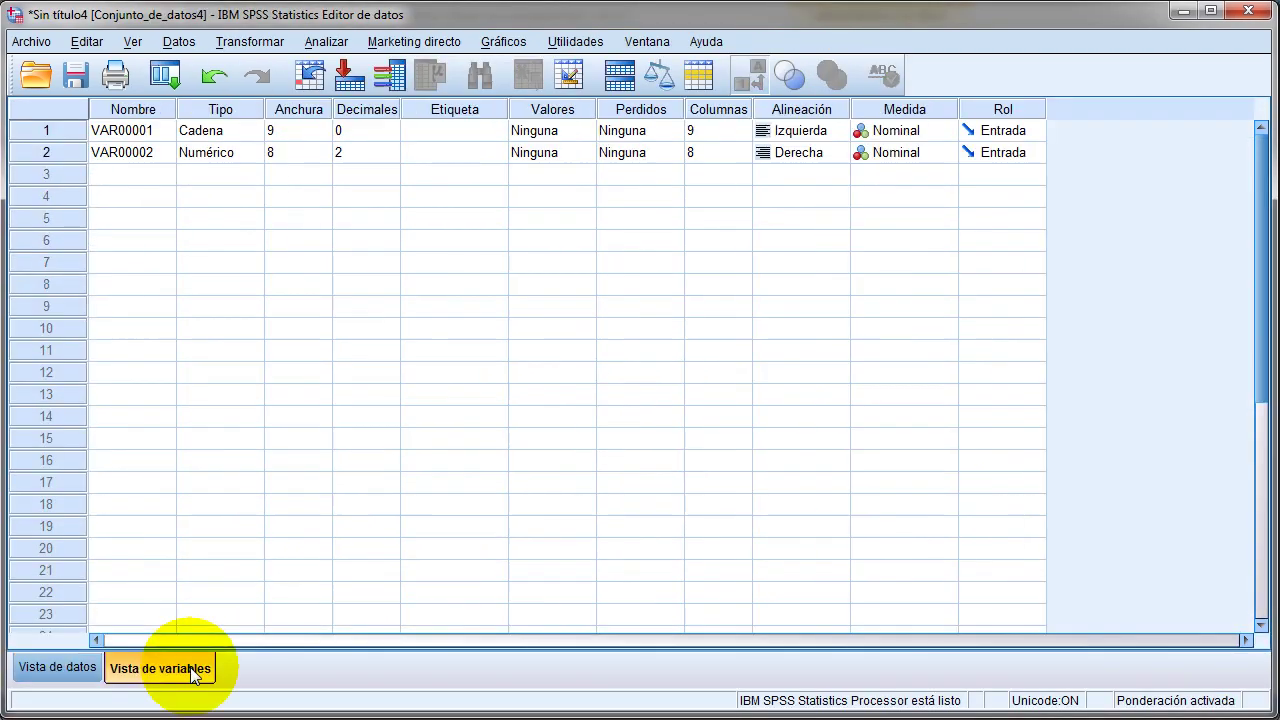
{"action": "left_click", "coordinate": [441, 136]}
{"action": "type", "text": "País"}
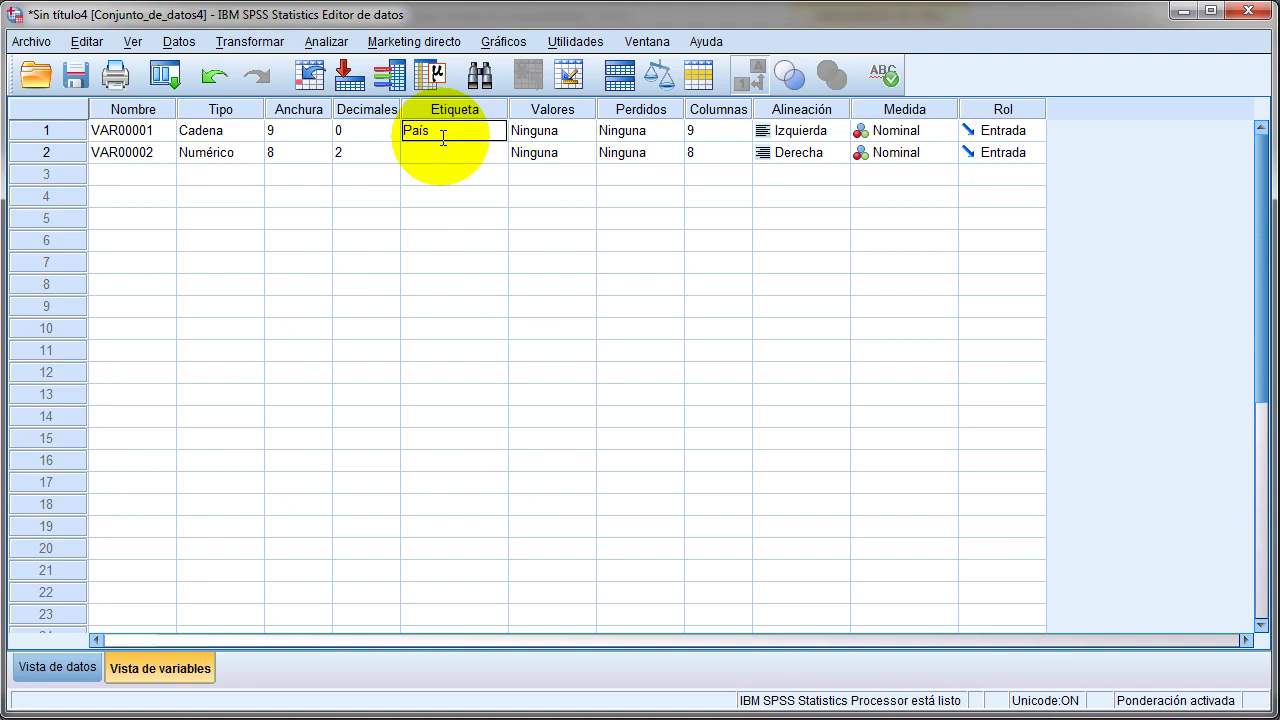
{"action": "left_click", "coordinate": [440, 158]}
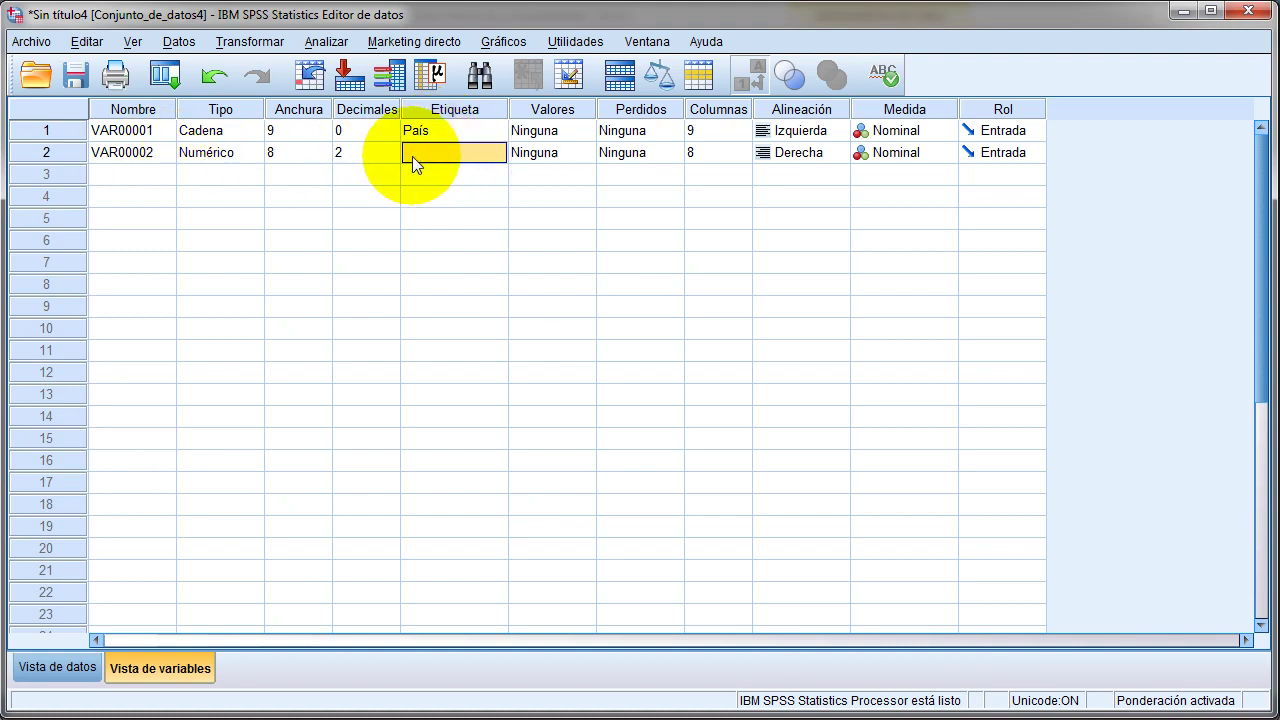
{"action": "type", "text": "Regimen"}
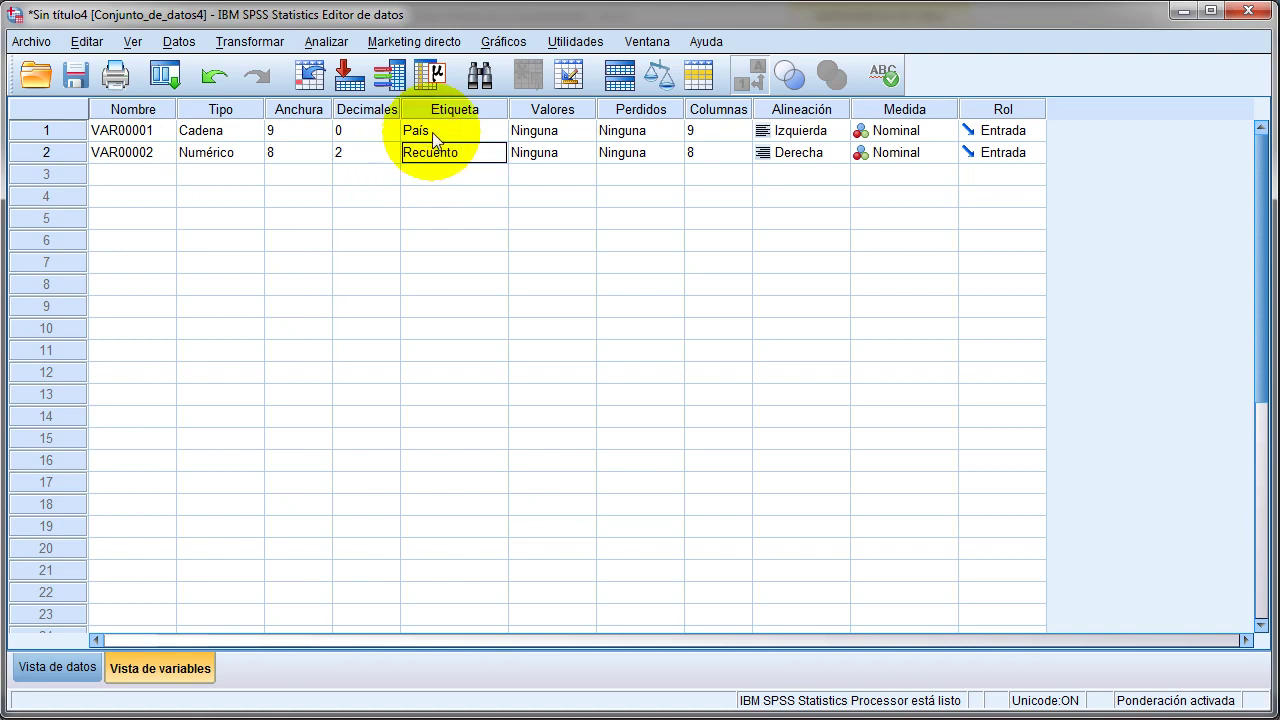
Step: Copy the labels País and Recuento into the name cells of the two variables
{"action": "left_click_drag", "start_coordinate": [432, 132], "coordinate": [444, 155]}
{"action": "key", "text": "ctrl+c"}
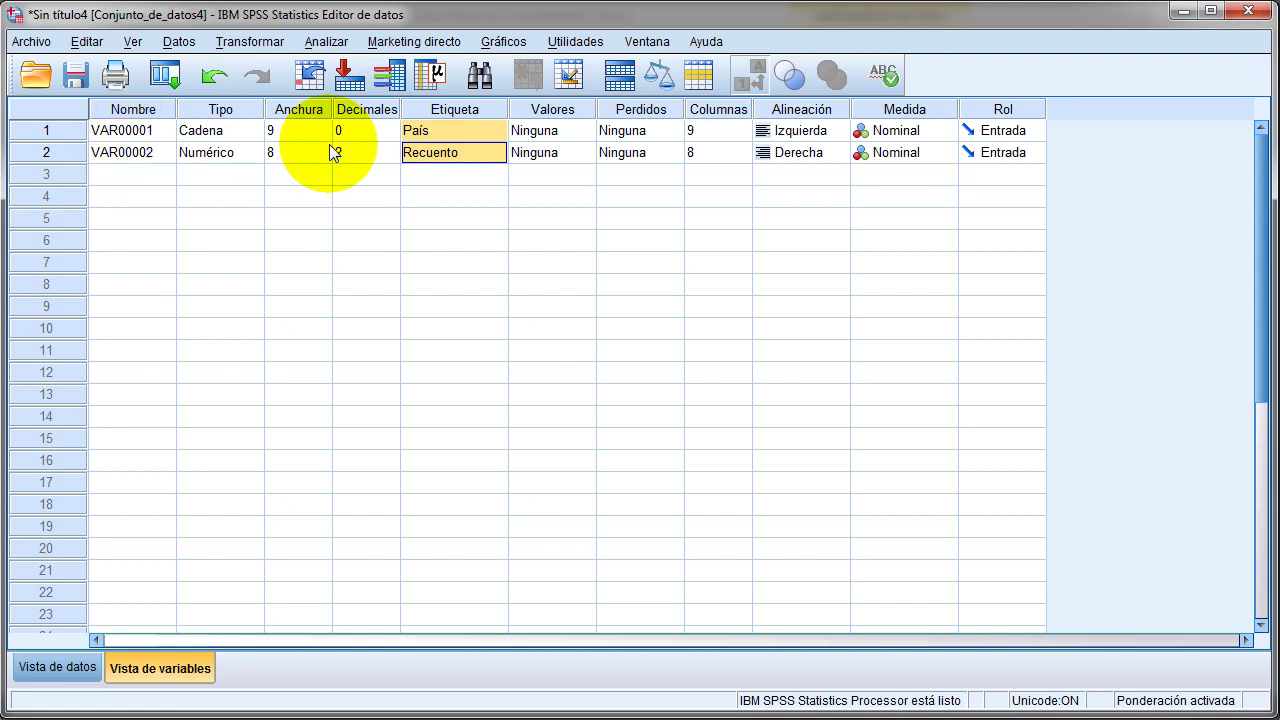
{"action": "left_click_drag", "start_coordinate": [125, 131], "coordinate": [140, 154]}
{"action": "key", "text": "ctrl+v"}
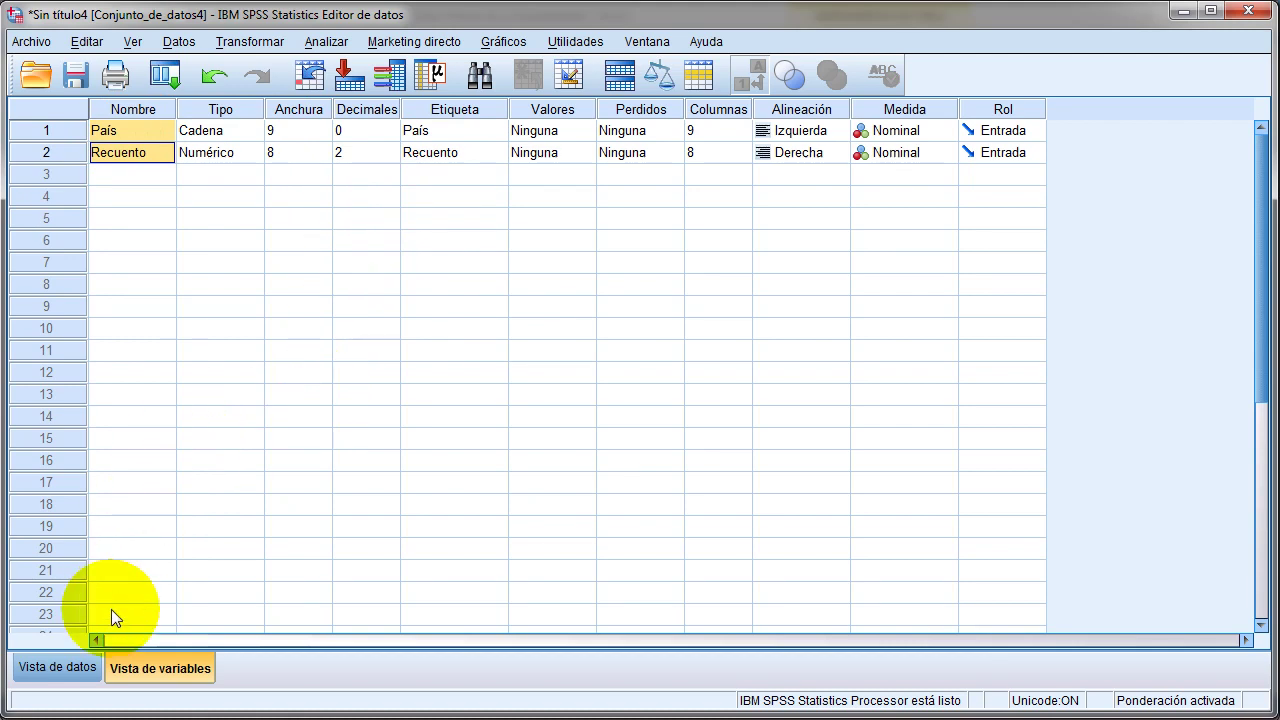
Step: Run a Frequencies analysis on País from the data view, with the table ordered by descending counts
{"action": "left_click", "coordinate": [60, 667]}
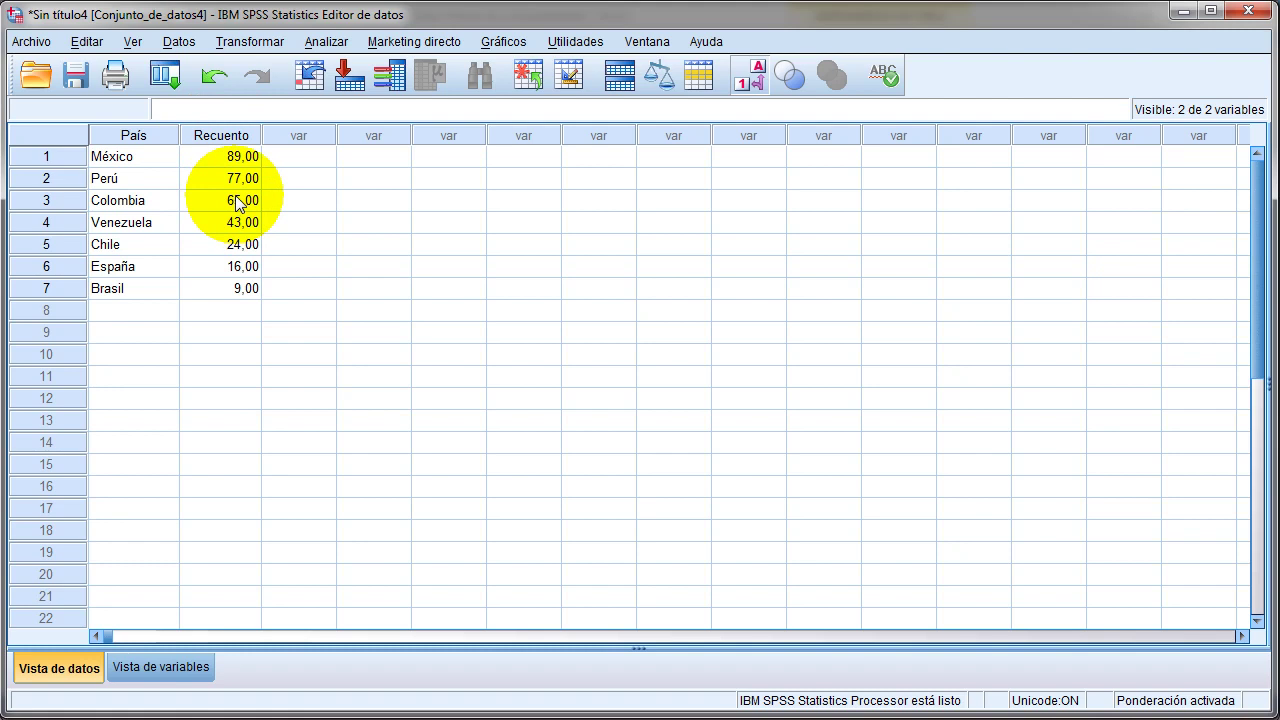
{"action": "left_click", "coordinate": [343, 39]}
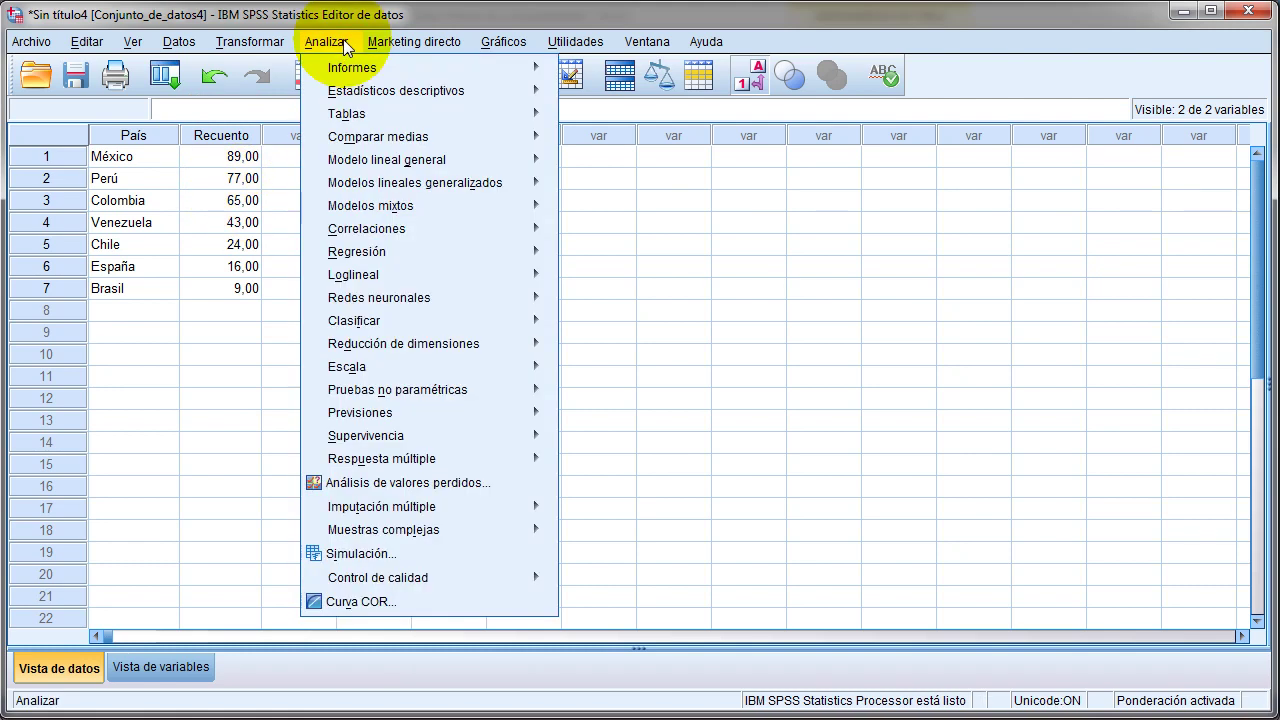
{"action": "mouse_move", "coordinate": [461, 91]}
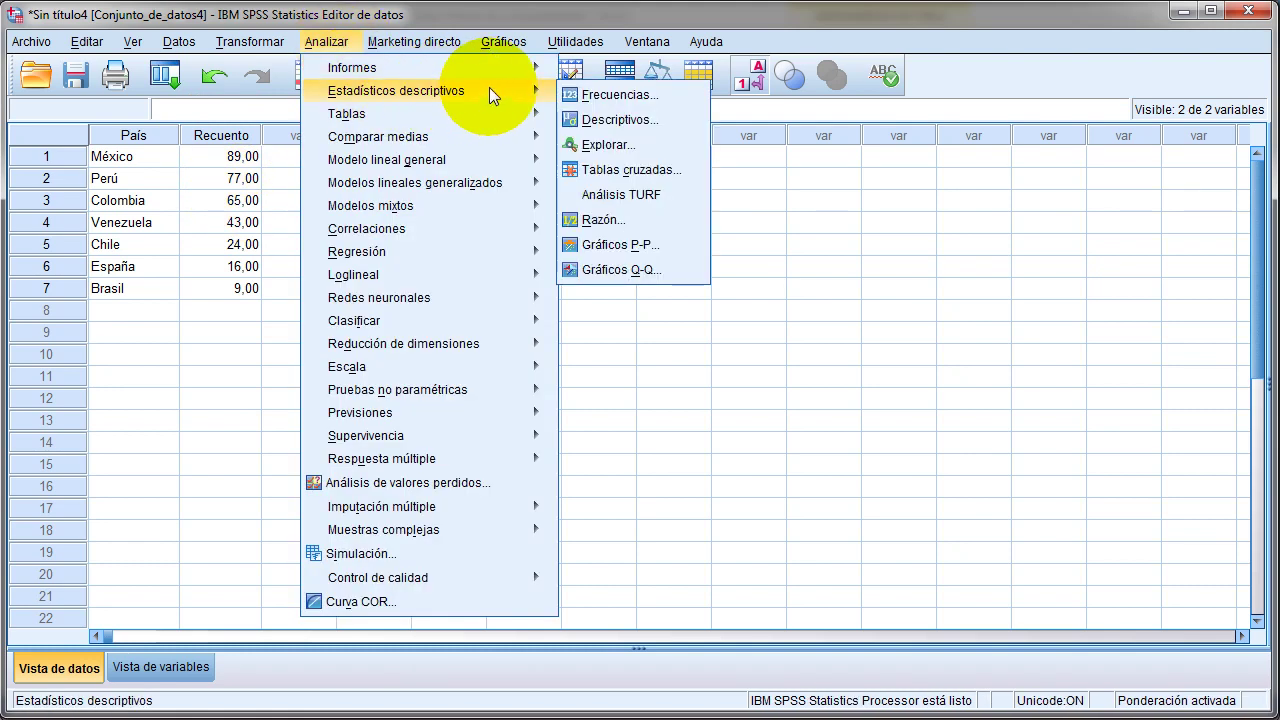
{"action": "left_click", "coordinate": [620, 94]}
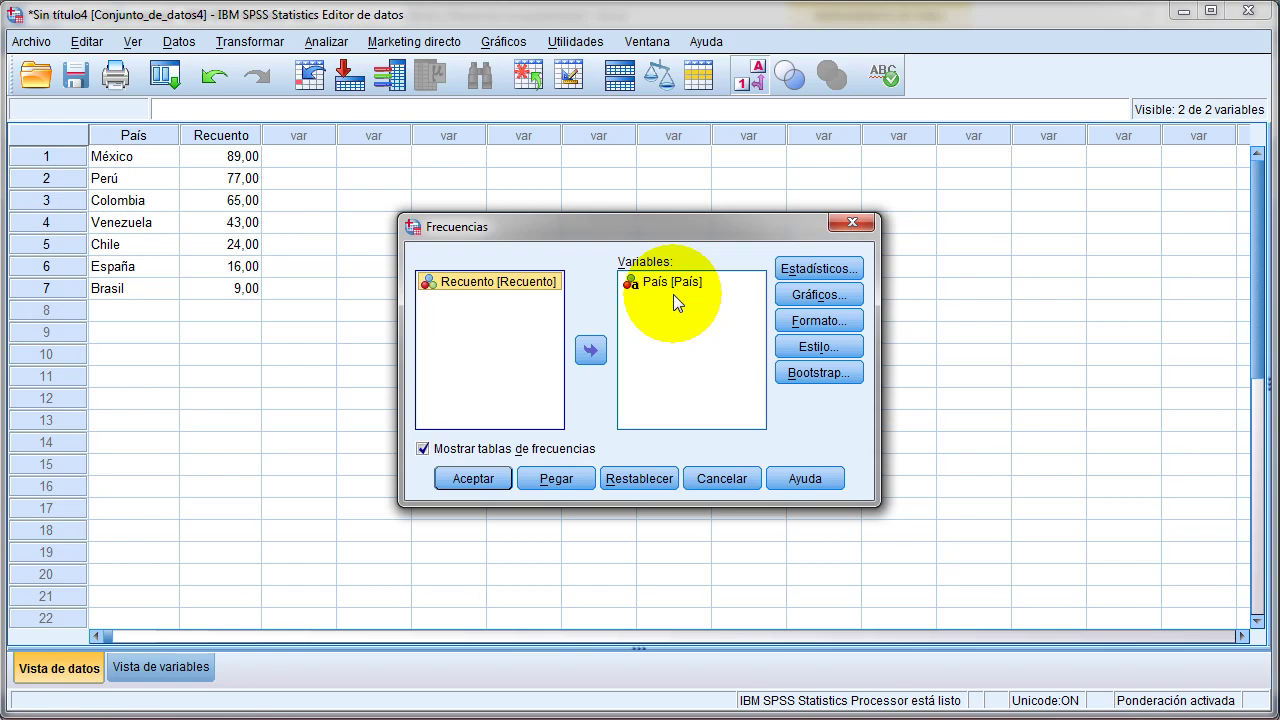
{"action": "left_click", "coordinate": [816, 320]}
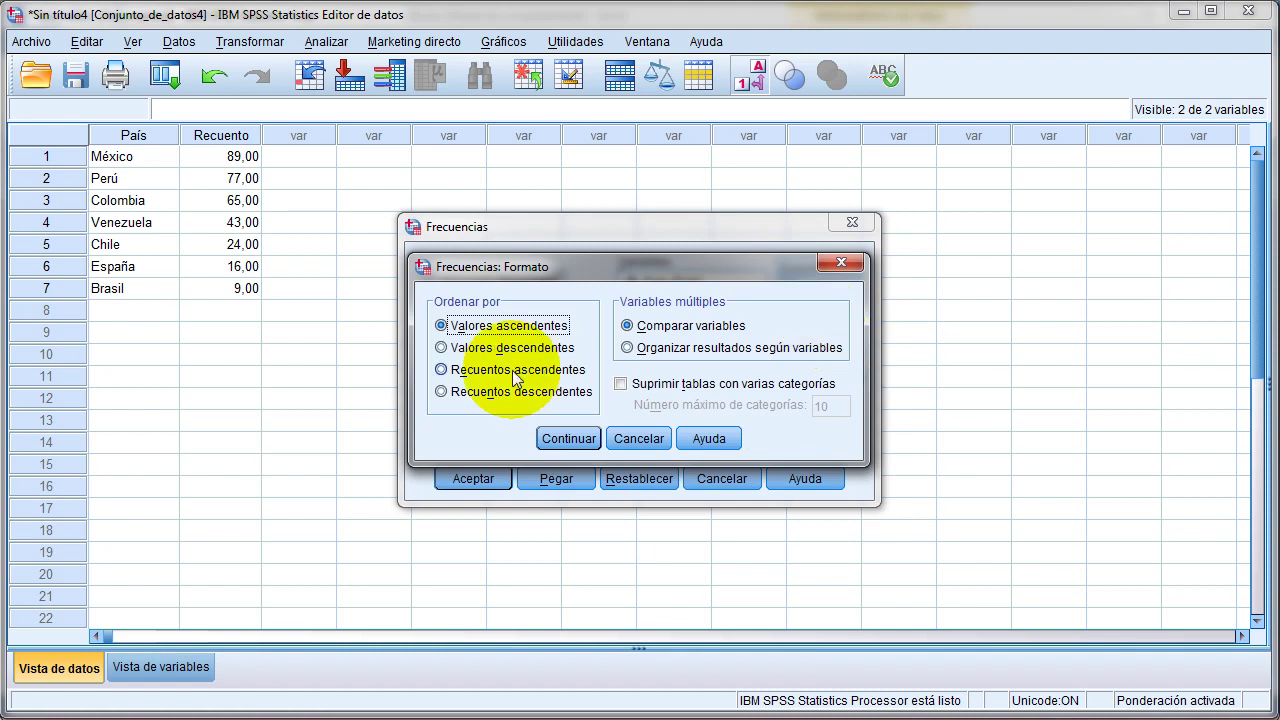
{"action": "left_click", "coordinate": [474, 394]}
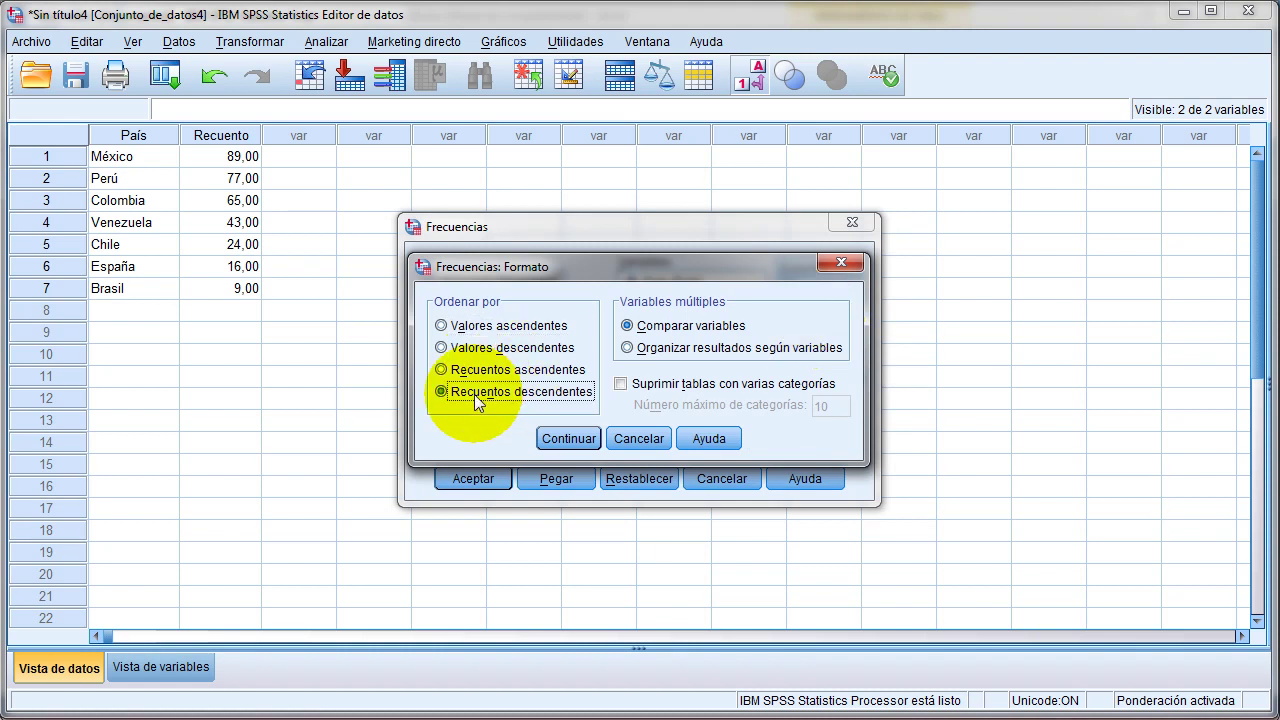
{"action": "left_click", "coordinate": [568, 438]}
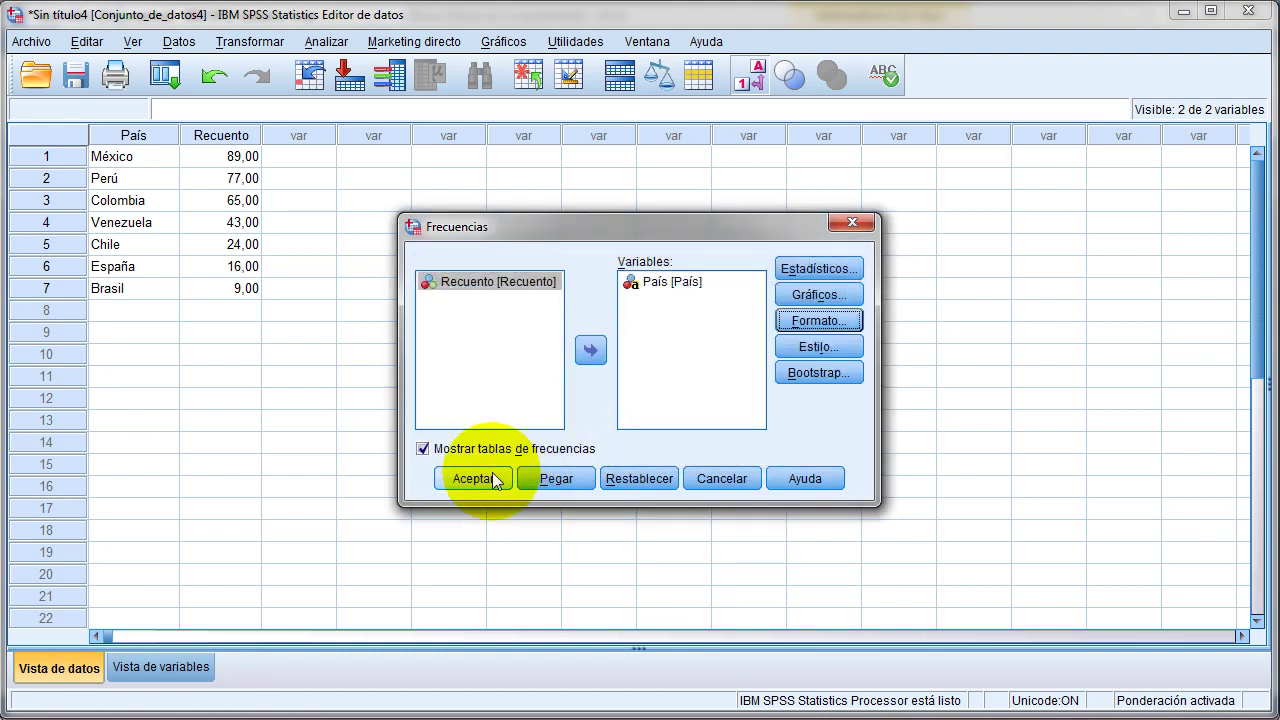
{"action": "left_click", "coordinate": [492, 476]}
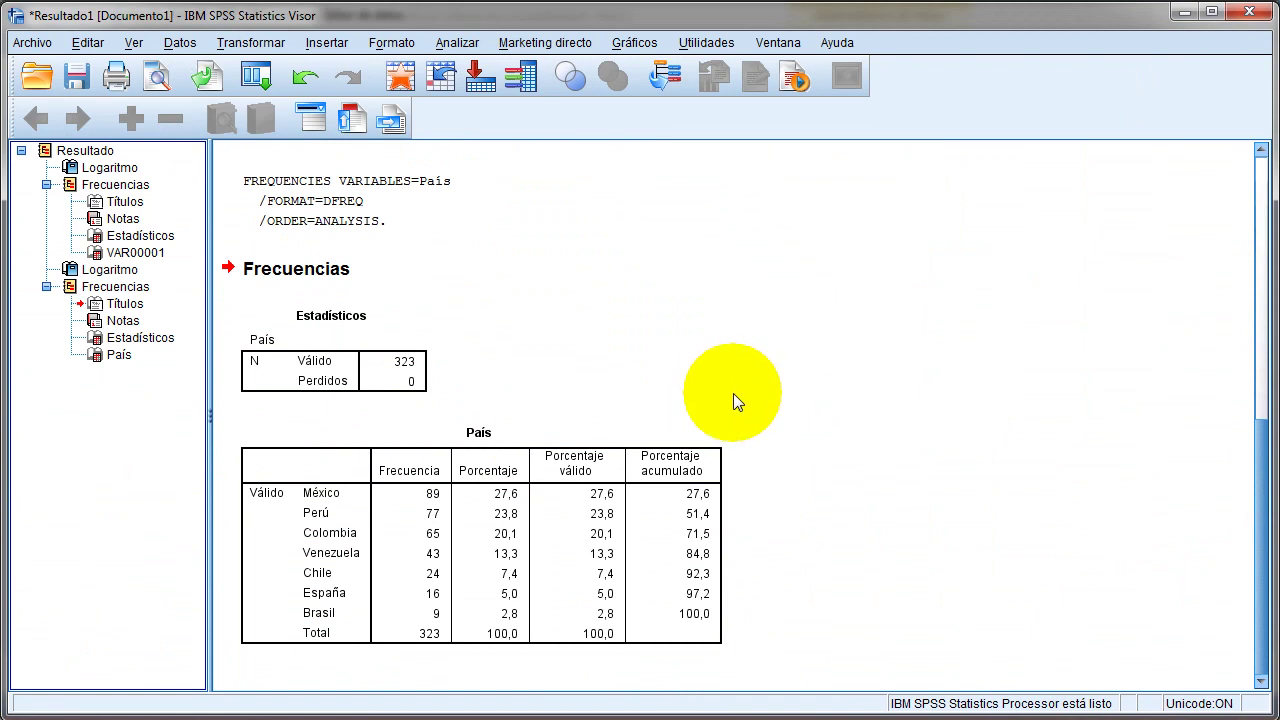
Step: Copy the País frequency table from the output, switch to Word and paste it on a new page after the bivariate table
{"action": "left_click", "coordinate": [456, 452]}
{"action": "right_click", "coordinate": [446, 464]}
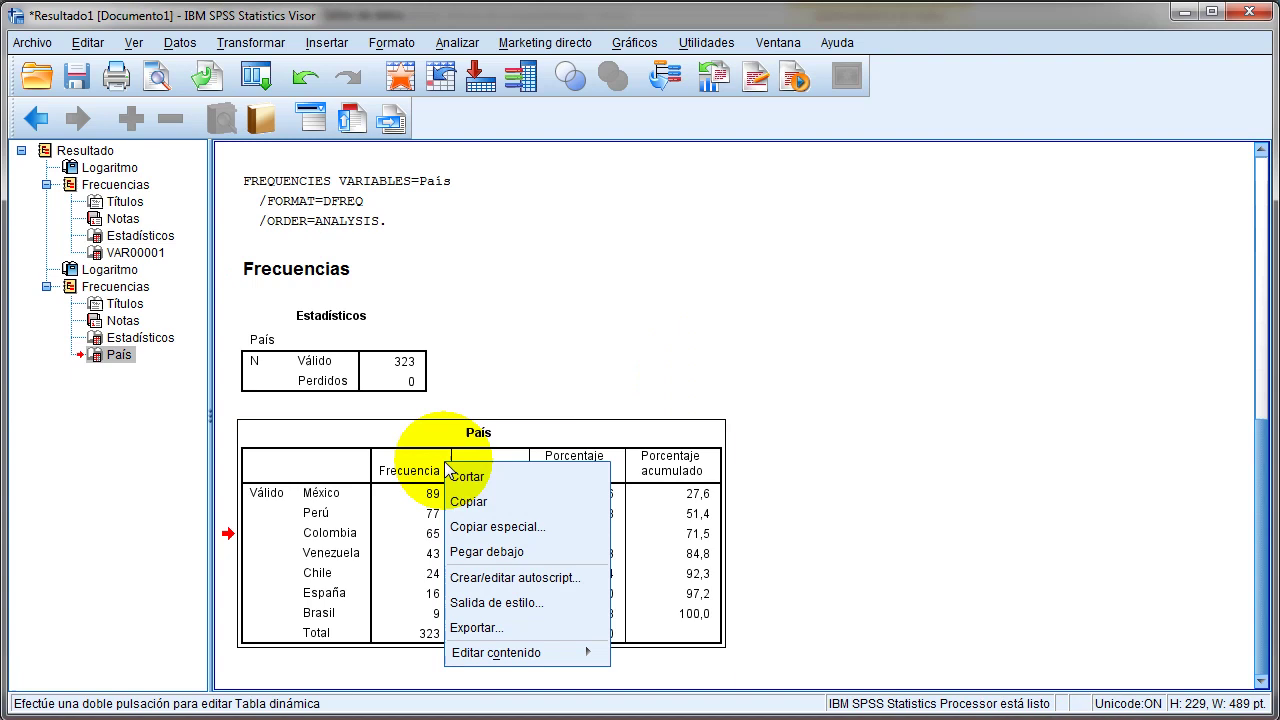
{"action": "left_click", "coordinate": [484, 502]}
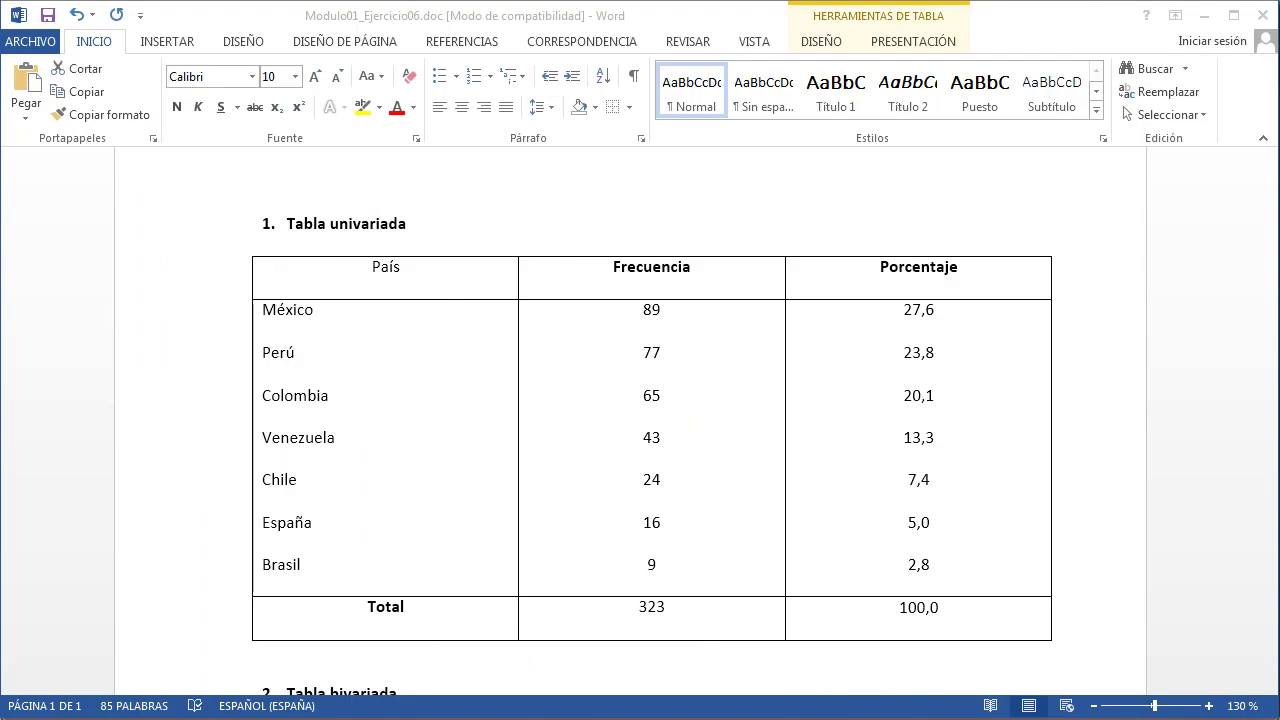
{"action": "scroll", "coordinate": [798, 557], "scroll_direction": "down", "scroll_amount": 10}
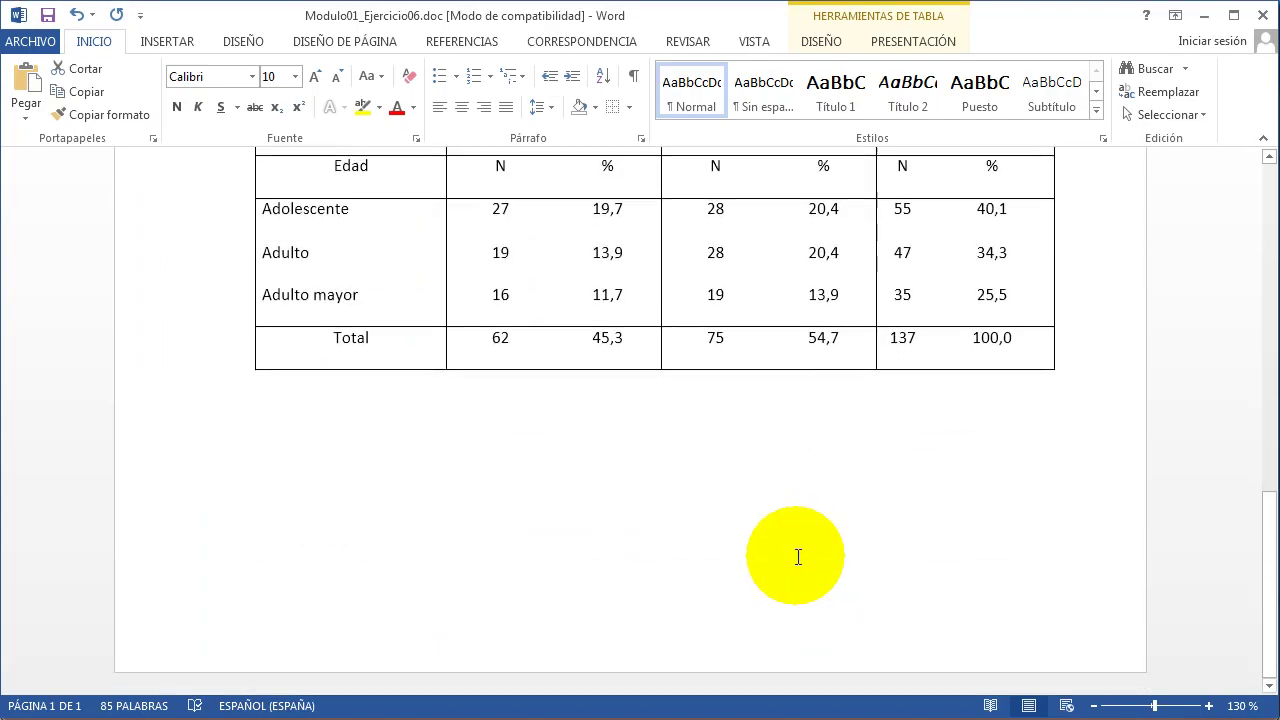
{"action": "left_click", "coordinate": [798, 557]}
{"action": "key", "text": "ctrl+Return"}
{"action": "key", "text": "ctrl+v"}
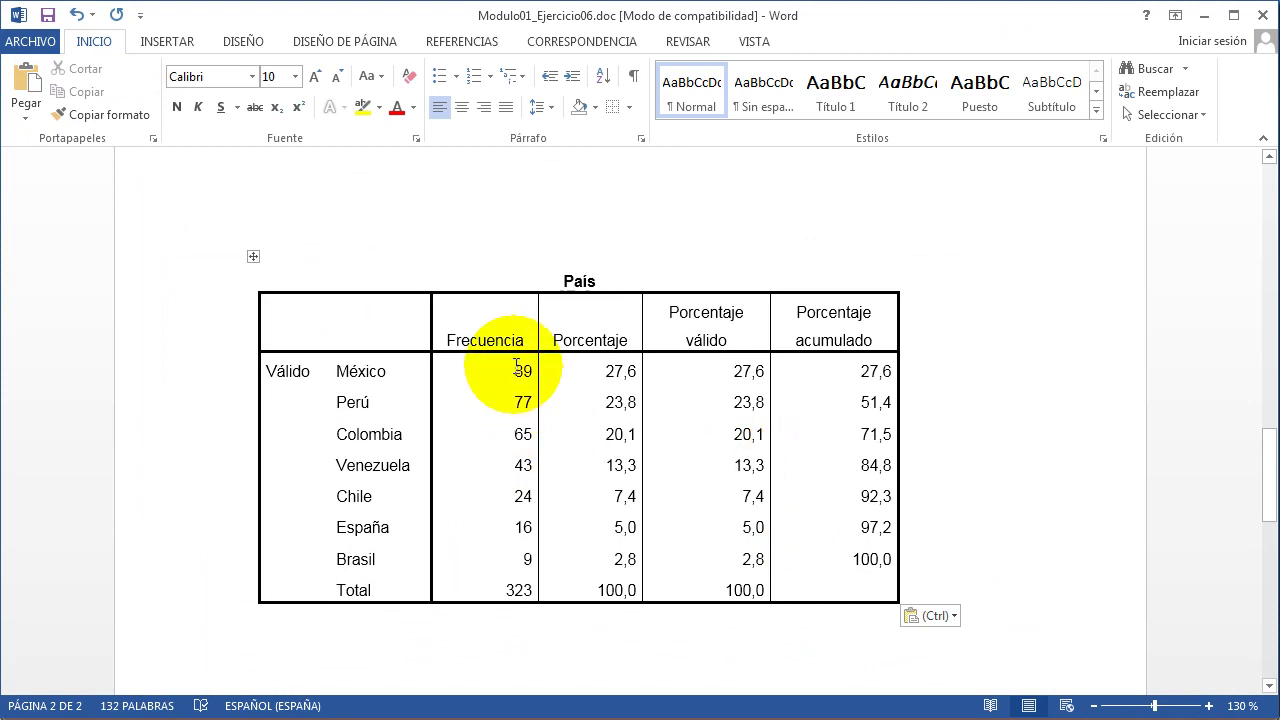
Step: Compare the Frecuencia and Porcentaje columns of the pasted País table with those of the original univariate table
{"action": "left_click_drag", "start_coordinate": [517, 366], "coordinate": [517, 553]}
{"action": "key", "text": "ctrl+c"}
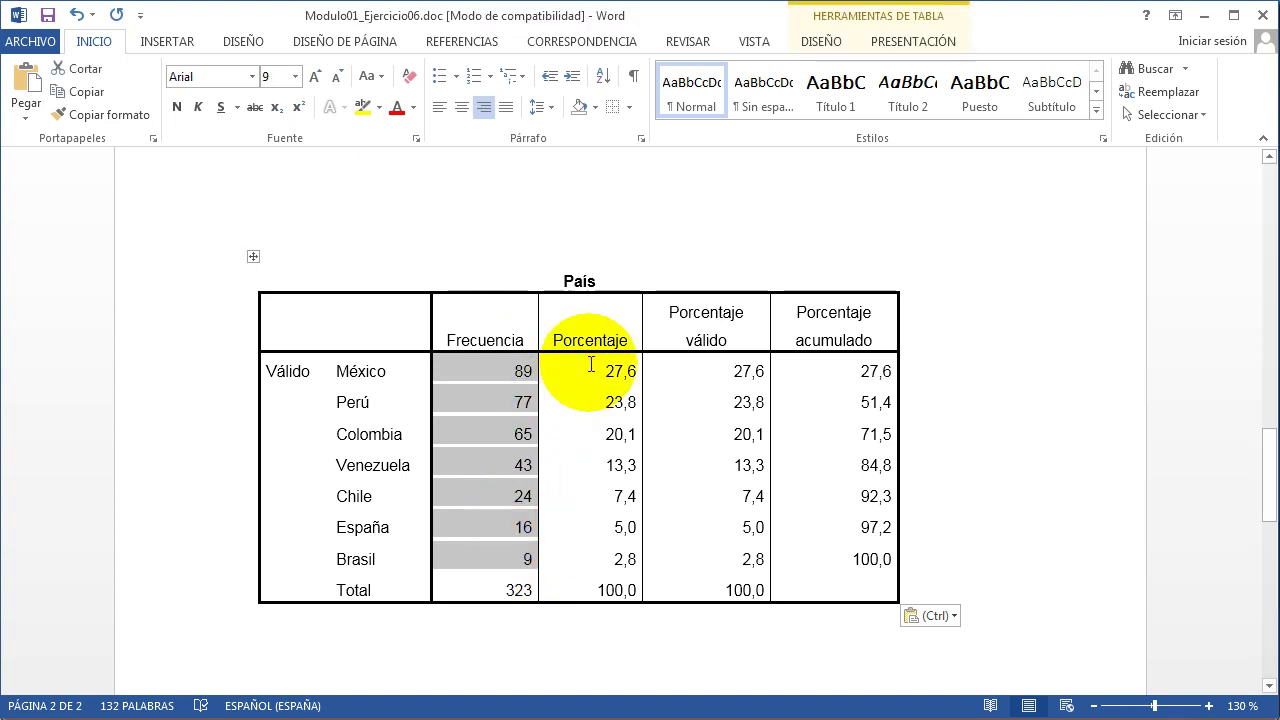
{"action": "left_click_drag", "start_coordinate": [591, 366], "coordinate": [594, 540]}
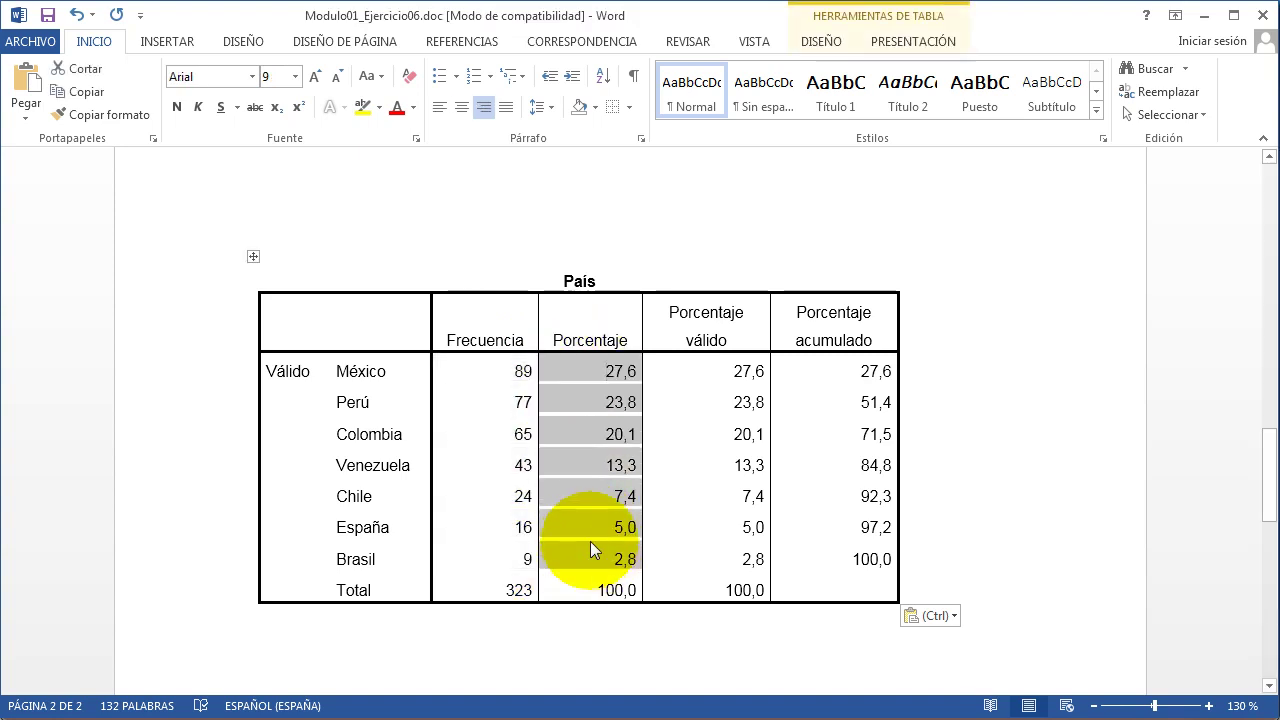
{"action": "left_click_drag", "start_coordinate": [1268, 503], "coordinate": [1266, 297]}
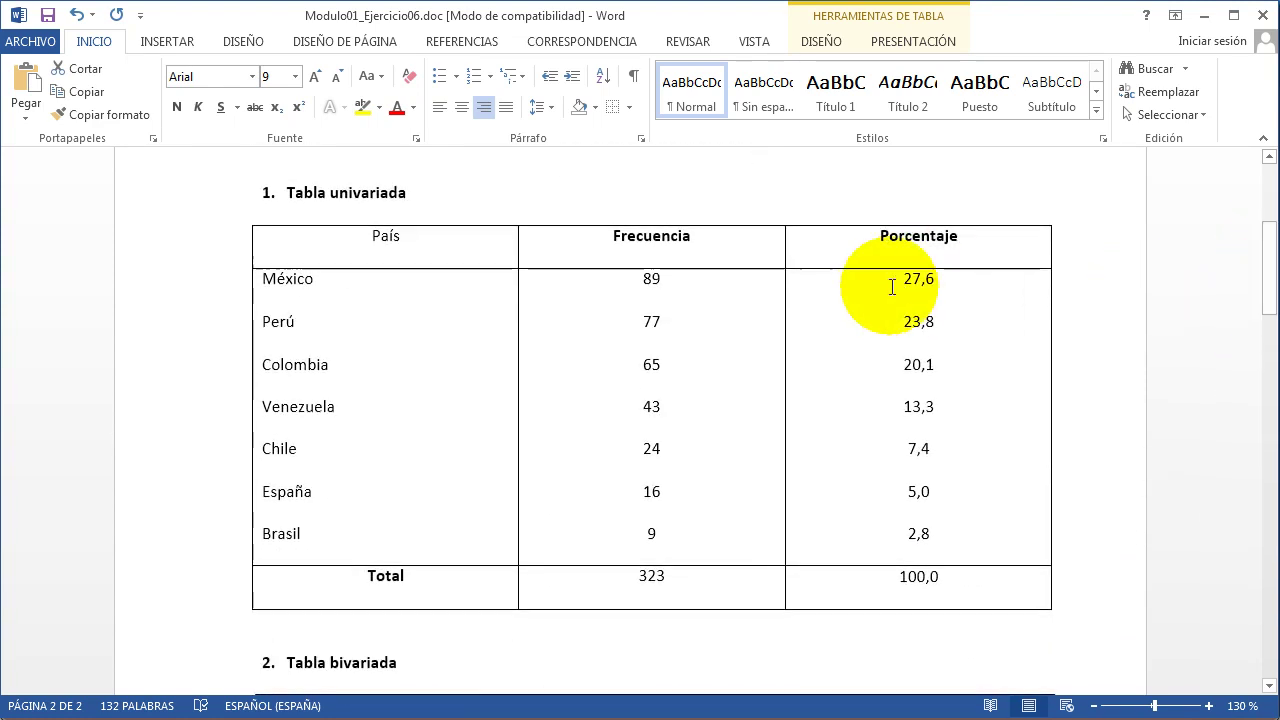
{"action": "key", "text": "ctrl+v"}
{"action": "left_click_drag", "start_coordinate": [866, 298], "coordinate": [922, 516]}
{"action": "left_click_drag", "start_coordinate": [410, 191], "coordinate": [229, 194]}
{"action": "left_click_drag", "start_coordinate": [686, 283], "coordinate": [680, 534]}
{"action": "key", "text": "ctrl+v"}
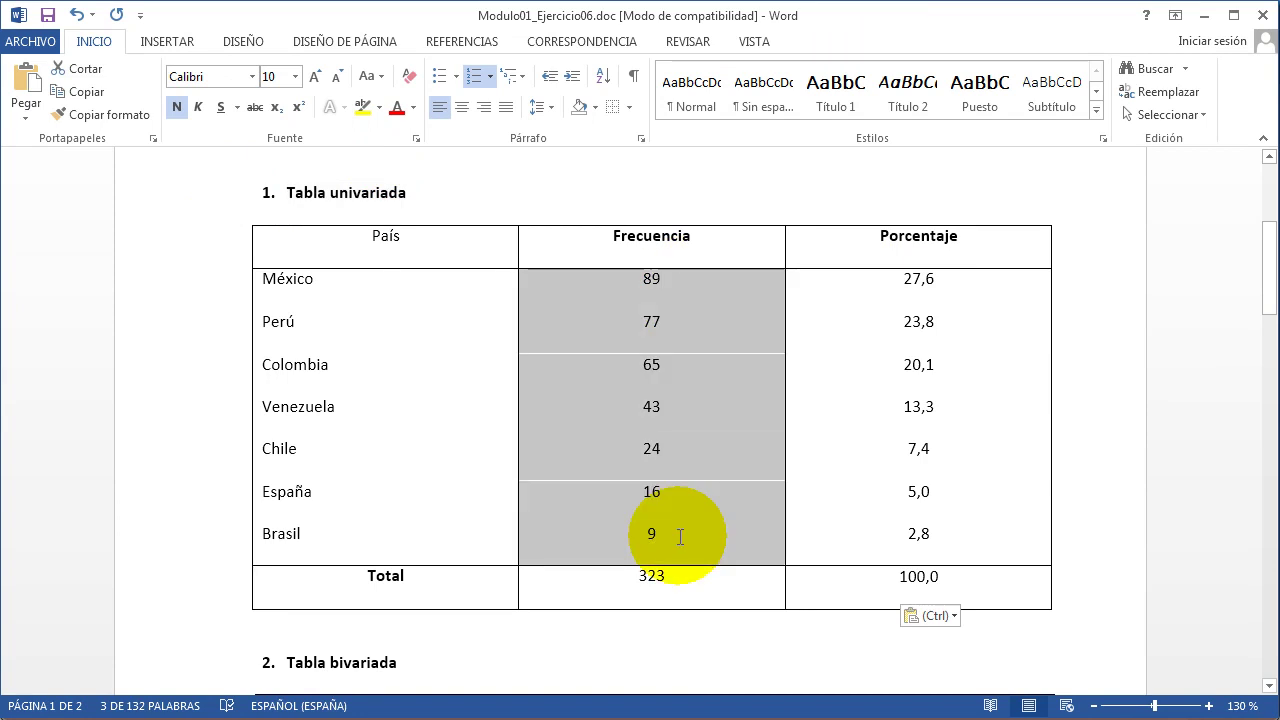
{"action": "left_click_drag", "start_coordinate": [325, 280], "coordinate": [269, 289]}
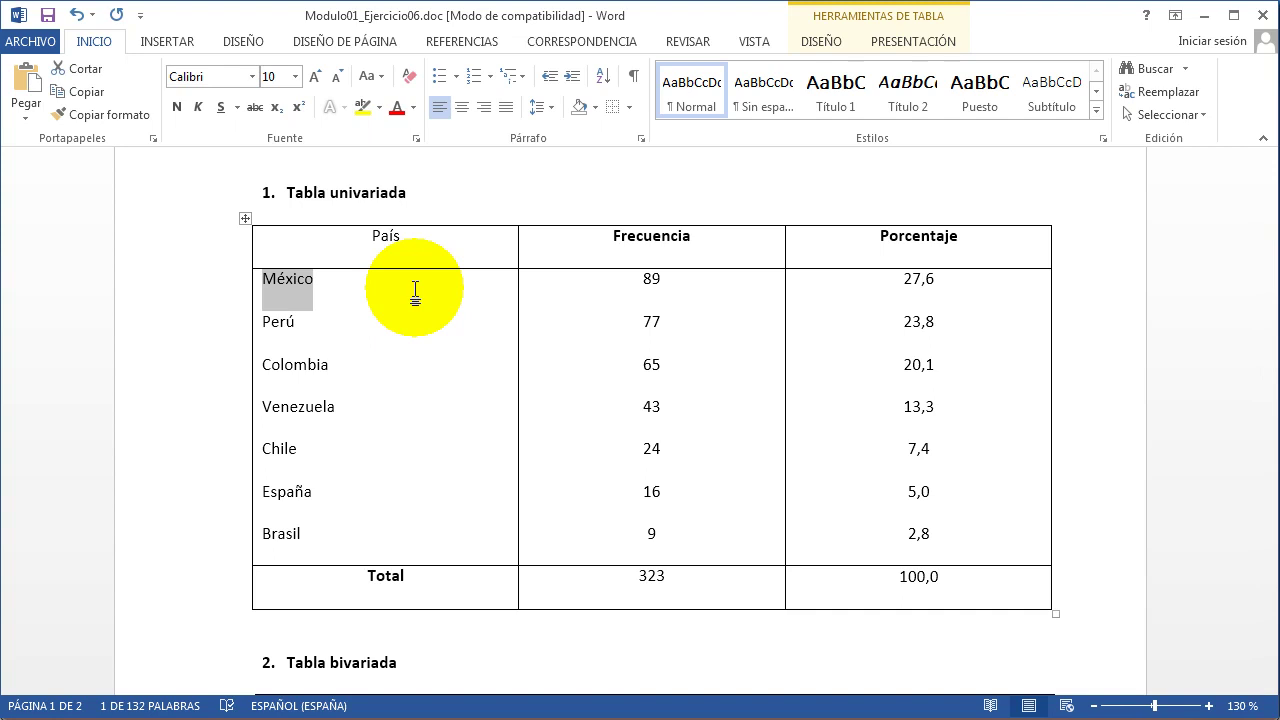
{"action": "left_click", "coordinate": [660, 289]}
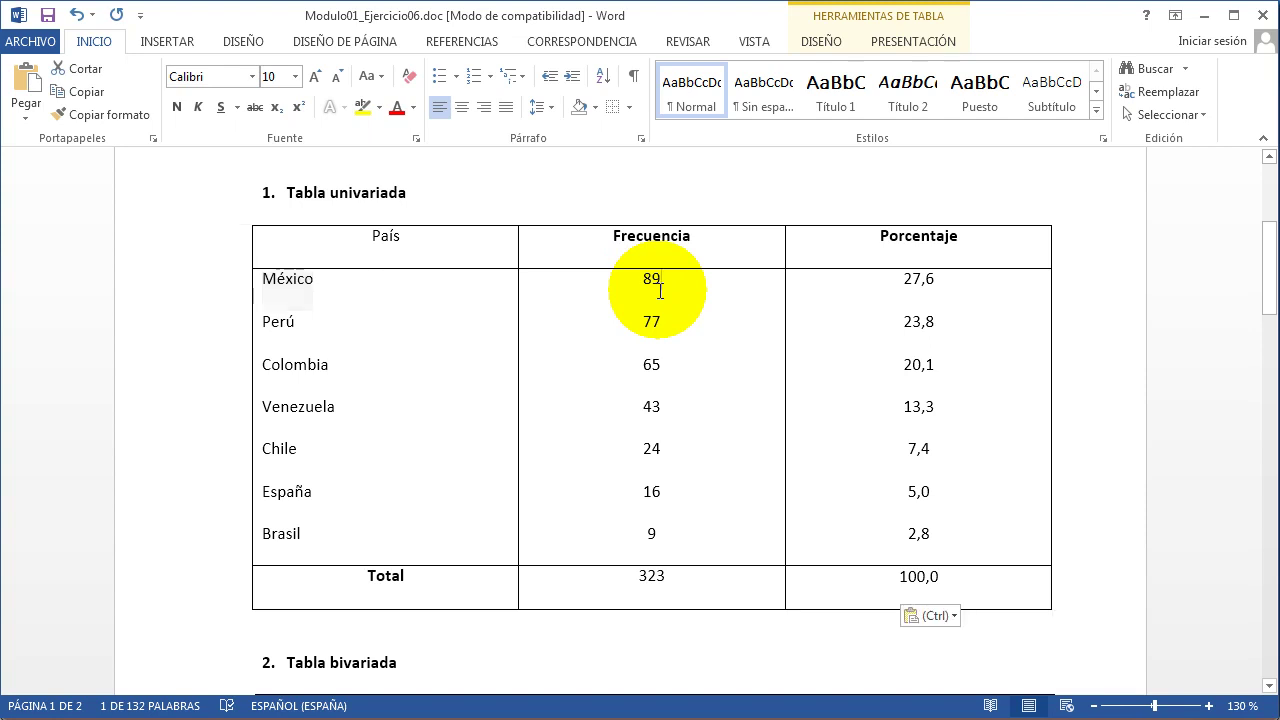
{"action": "left_click_drag", "start_coordinate": [677, 286], "coordinate": [675, 557]}
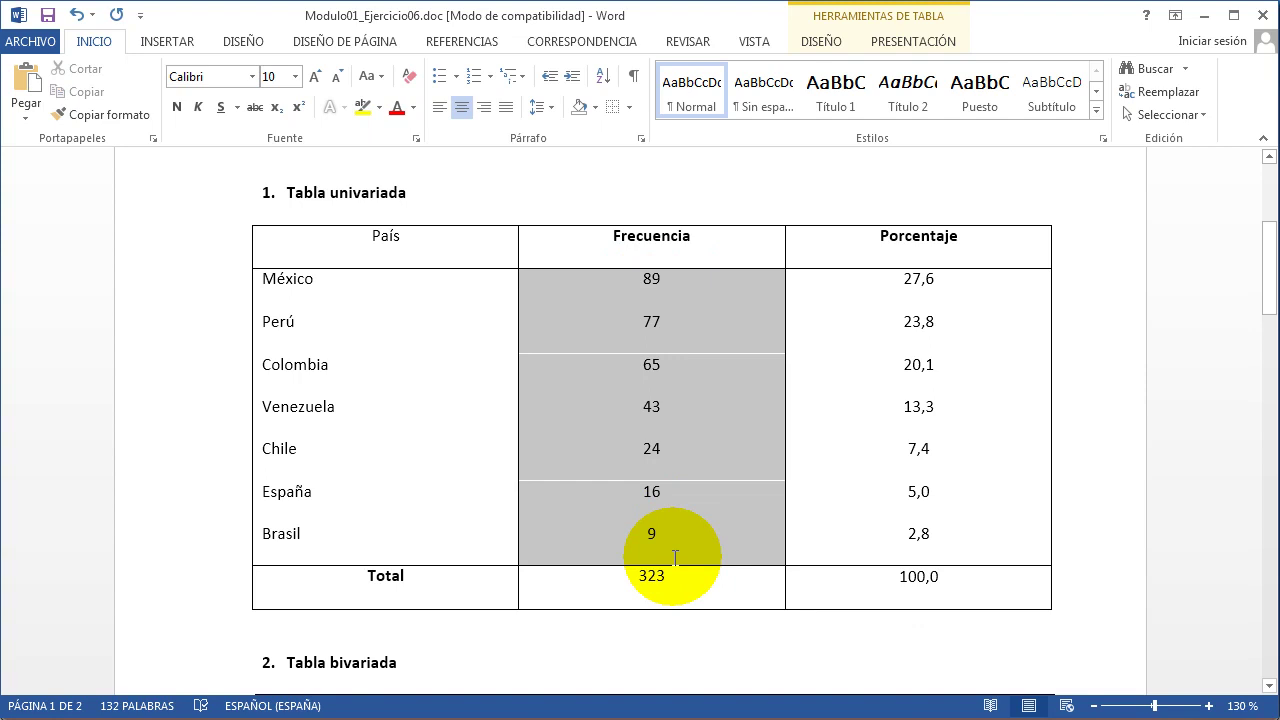
{"action": "key", "text": "ctrl+v"}
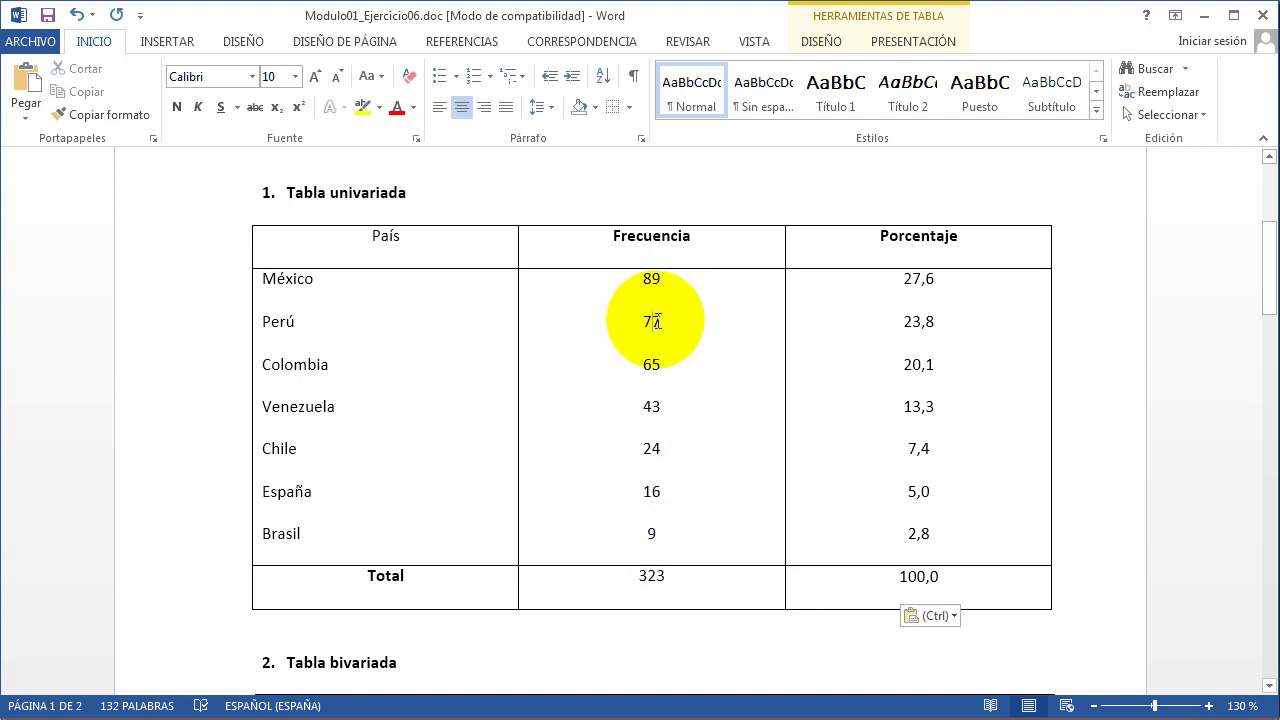
Step: Try 97 as Perú's frequency in the univariate table, check it against the Porcentaje column and undo the edit
{"action": "left_click_drag", "start_coordinate": [657, 321], "coordinate": [640, 320]}
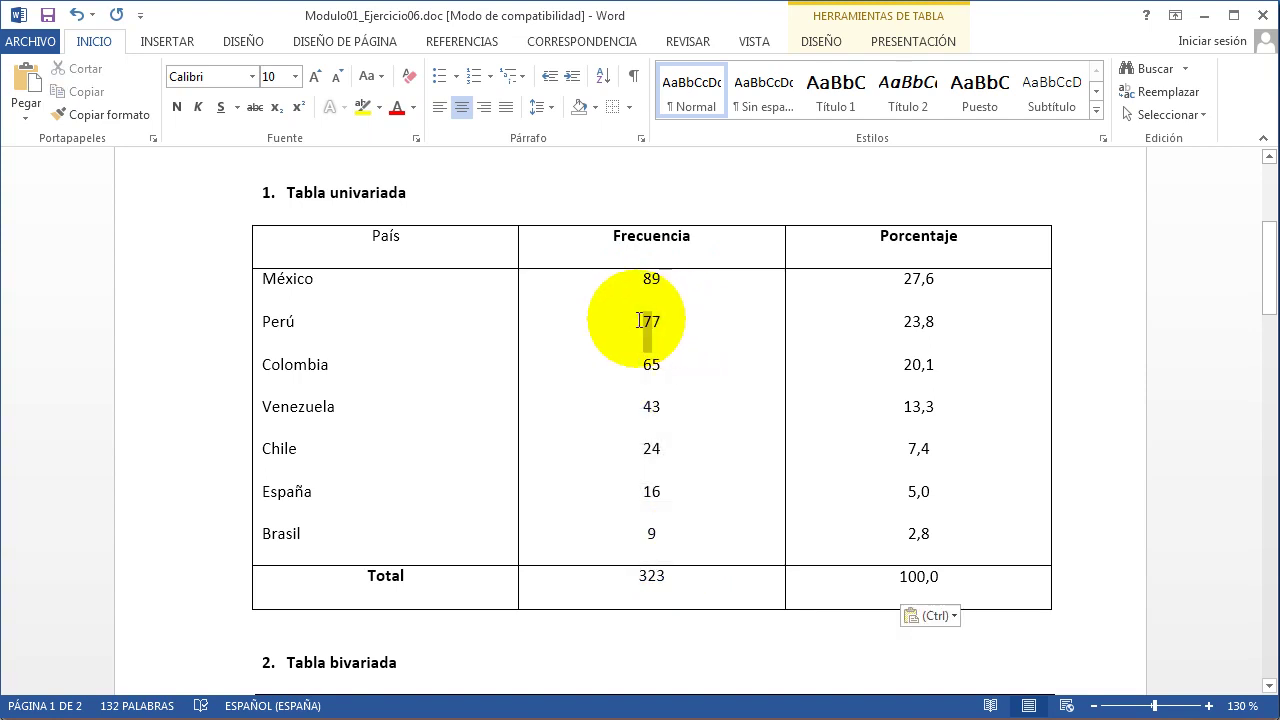
{"action": "type", "text": "9"}
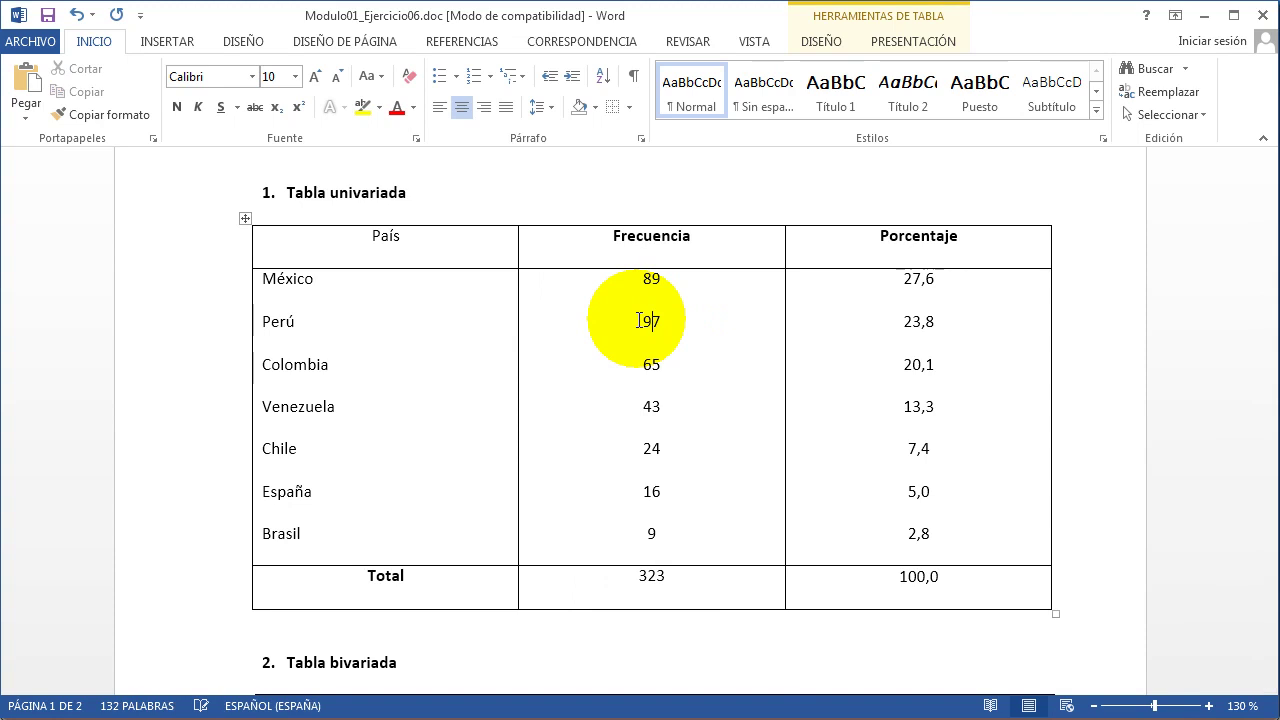
{"action": "left_click_drag", "start_coordinate": [957, 297], "coordinate": [946, 535]}
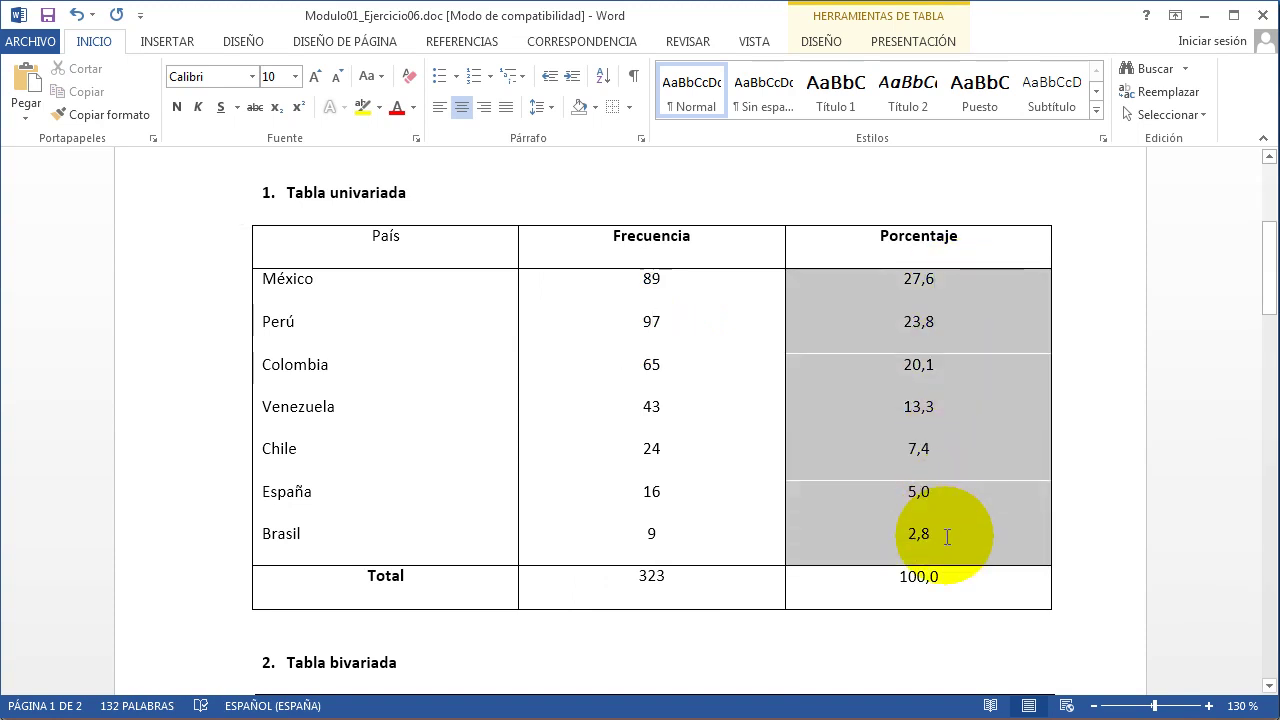
{"action": "left_click_drag", "start_coordinate": [947, 537], "coordinate": [943, 537]}
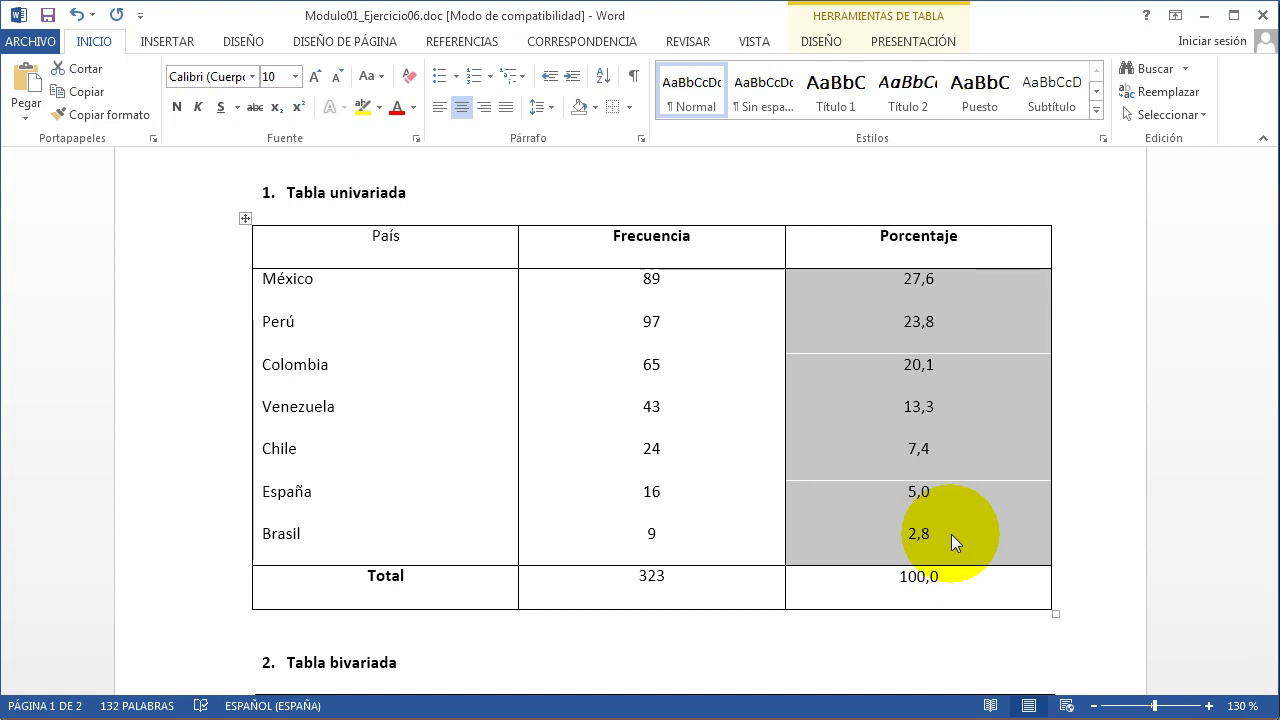
{"action": "left_click", "coordinate": [667, 324]}
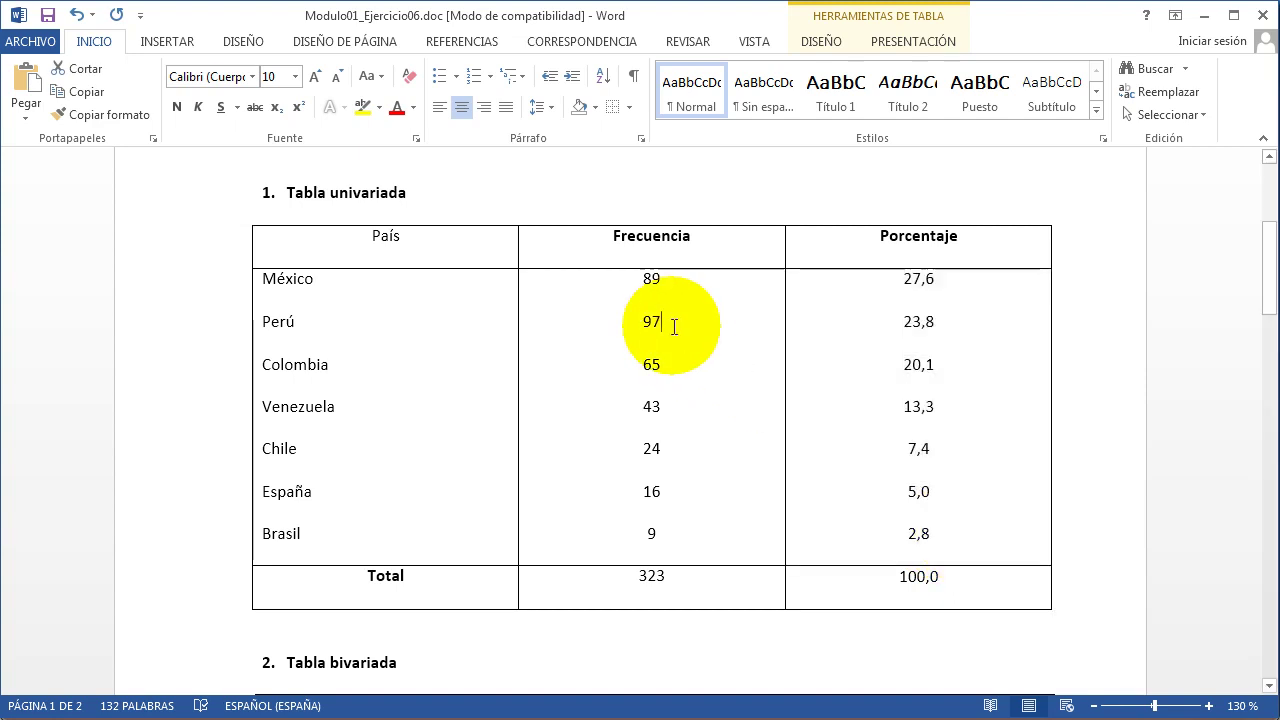
{"action": "key", "text": "ctrl+z"}
{"action": "left_click", "coordinate": [689, 327]}
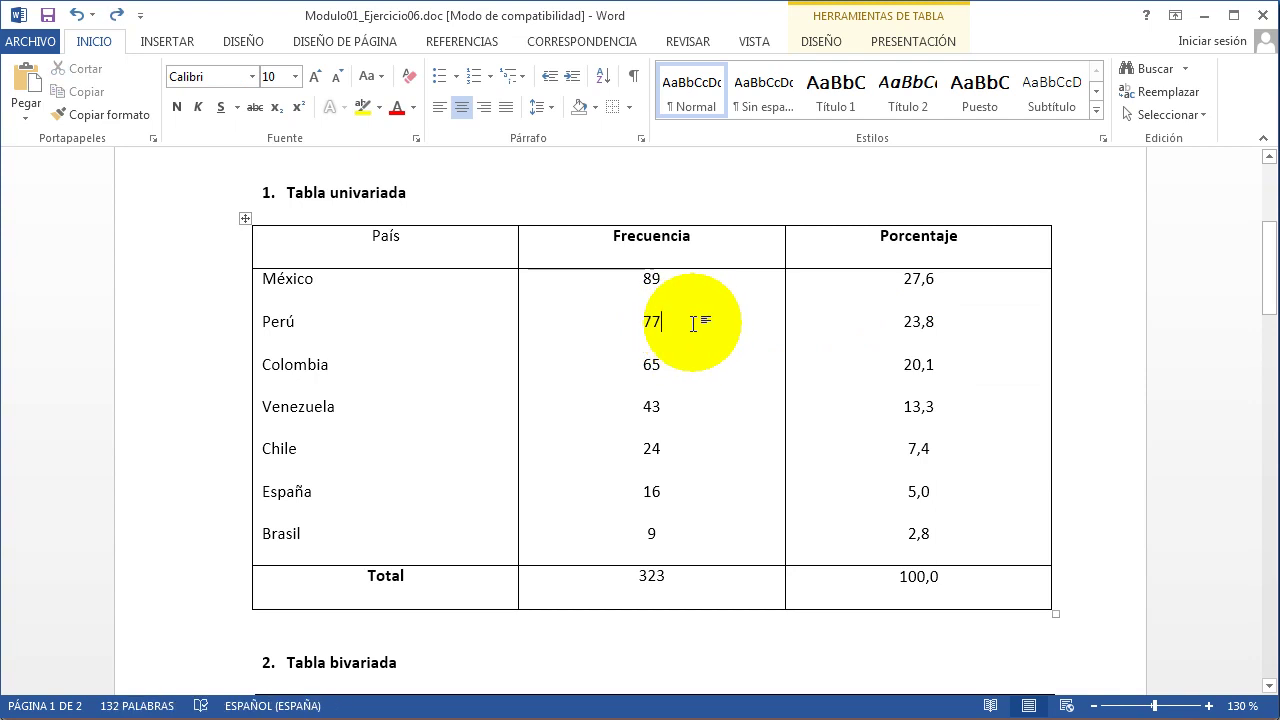
Step: Try frequencies of 99 for México, 23 for Perú and 47 for Colombia in the univariate table
{"action": "left_click_drag", "start_coordinate": [693, 324], "coordinate": [645, 324]}
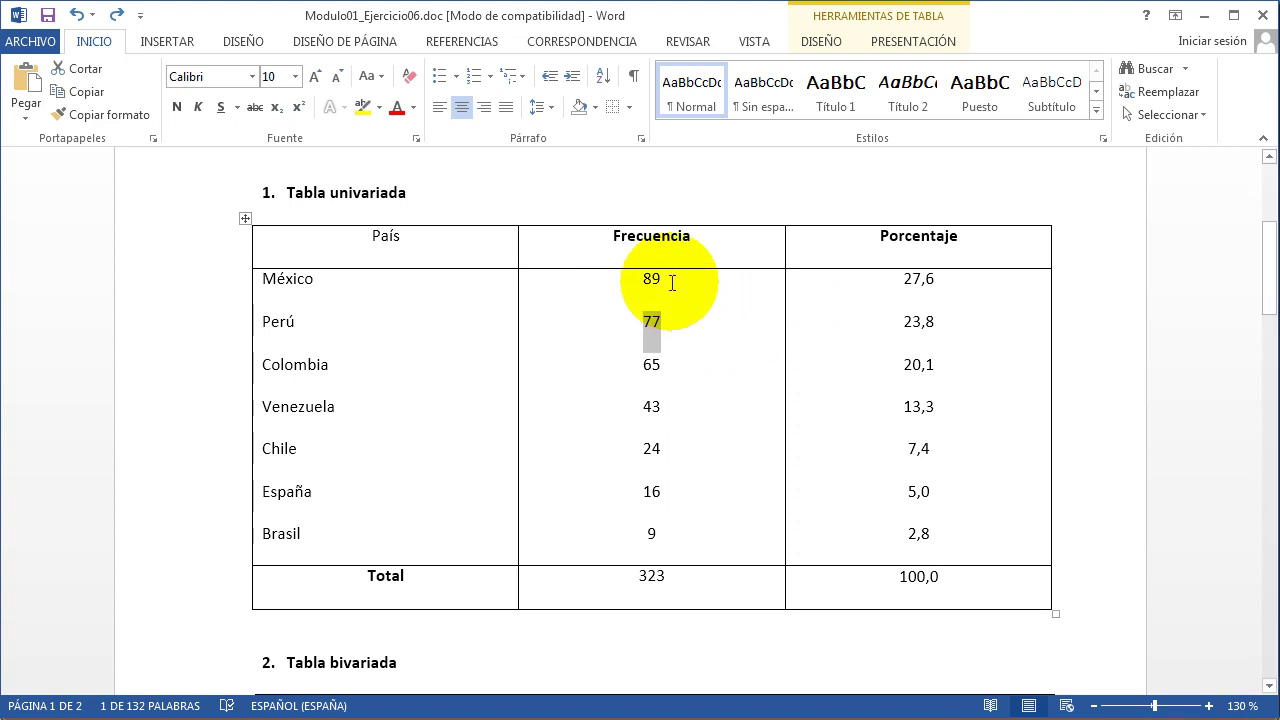
{"action": "left_click_drag", "start_coordinate": [672, 283], "coordinate": [644, 538]}
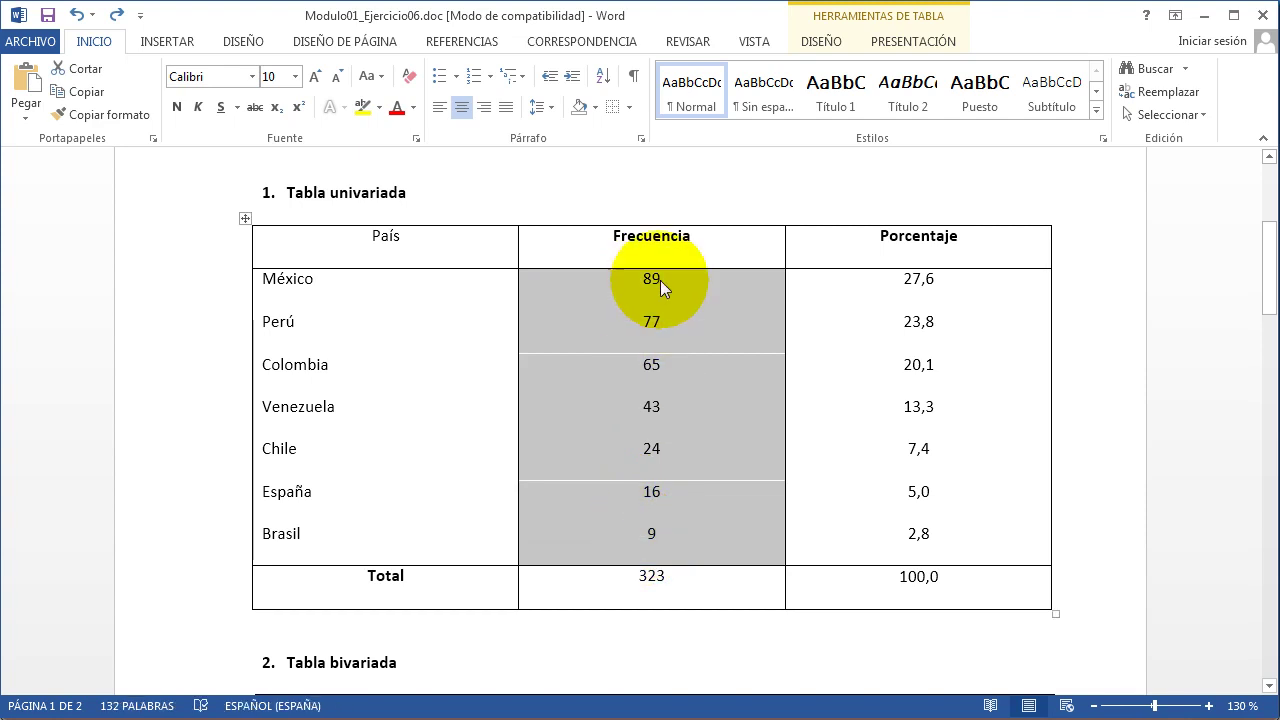
{"action": "left_click", "coordinate": [660, 280]}
{"action": "left_click_drag", "start_coordinate": [667, 282], "coordinate": [617, 283]}
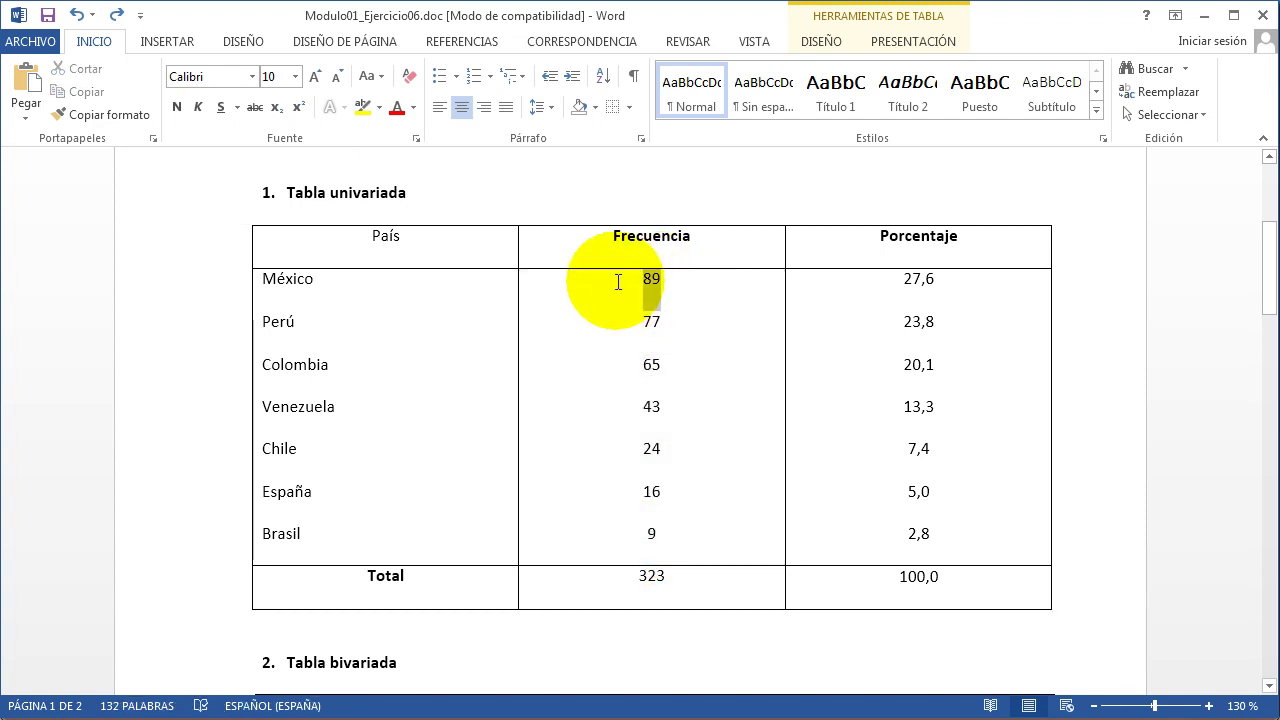
{"action": "type", "text": "99"}
{"action": "left_click_drag", "start_coordinate": [667, 322], "coordinate": [612, 326]}
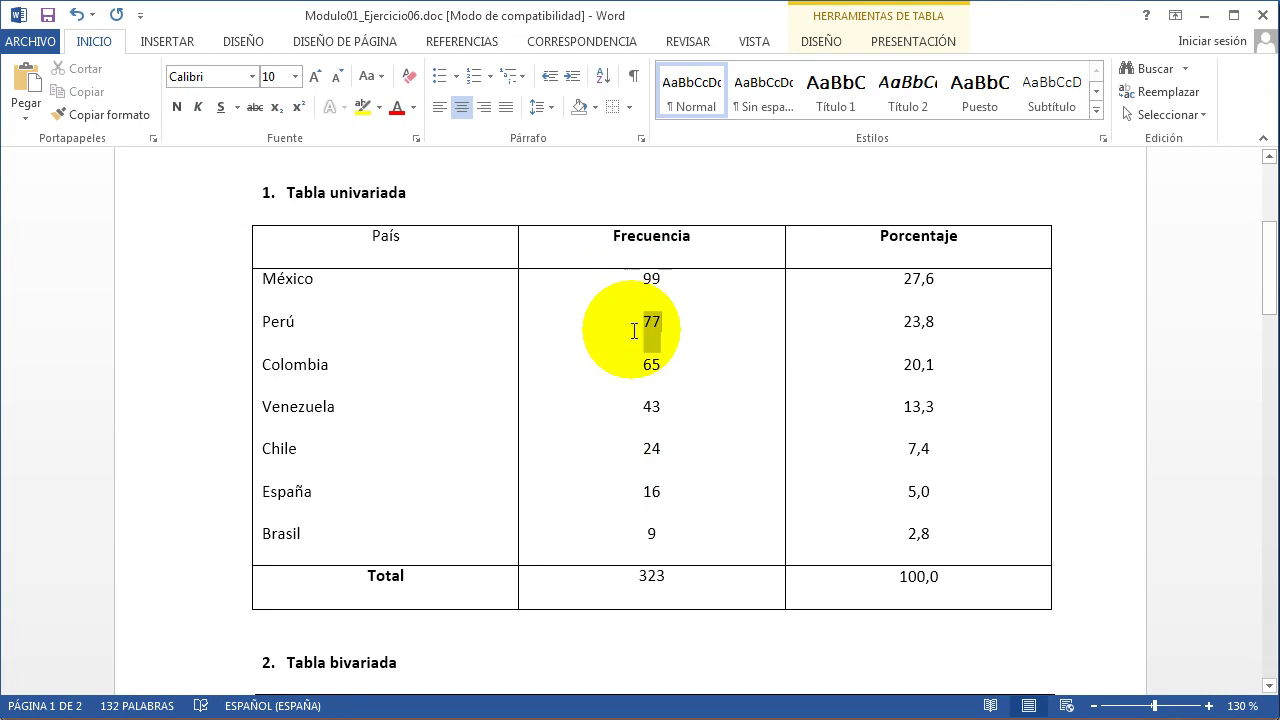
{"action": "type", "text": "23"}
{"action": "key", "text": "Down"}
{"action": "double_click", "coordinate": [641, 367]}
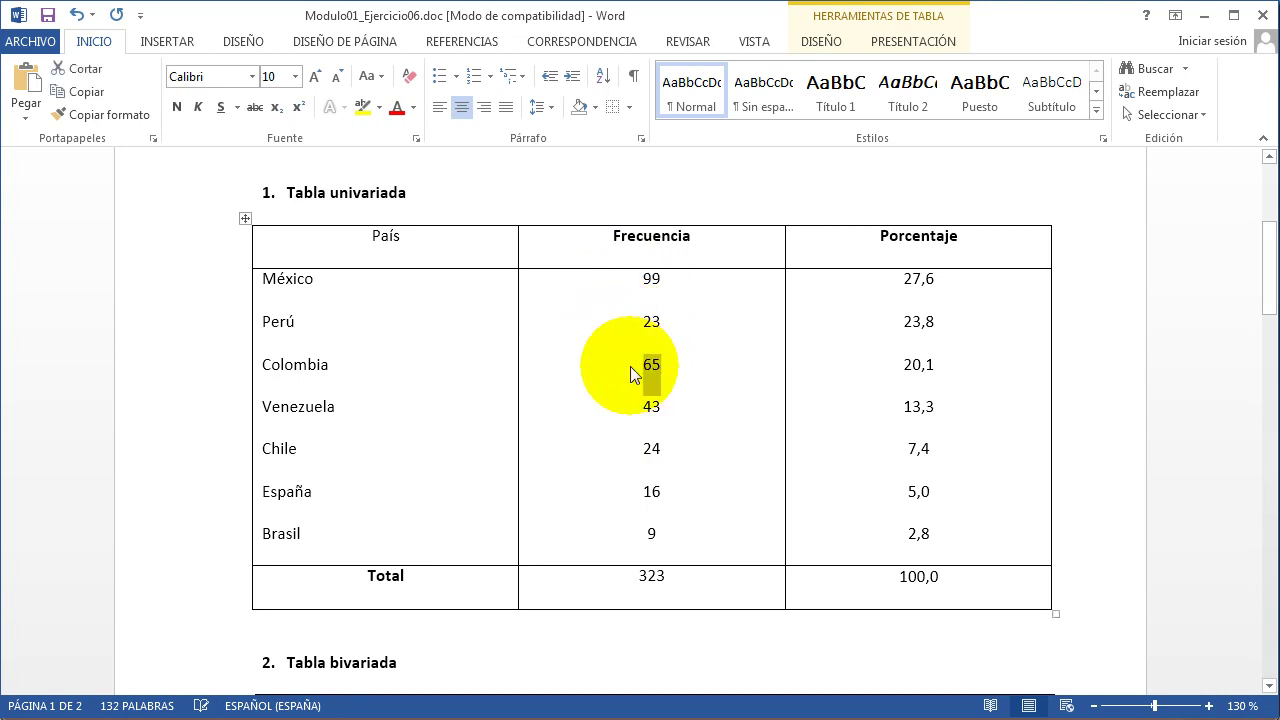
{"action": "type", "text": "47"}
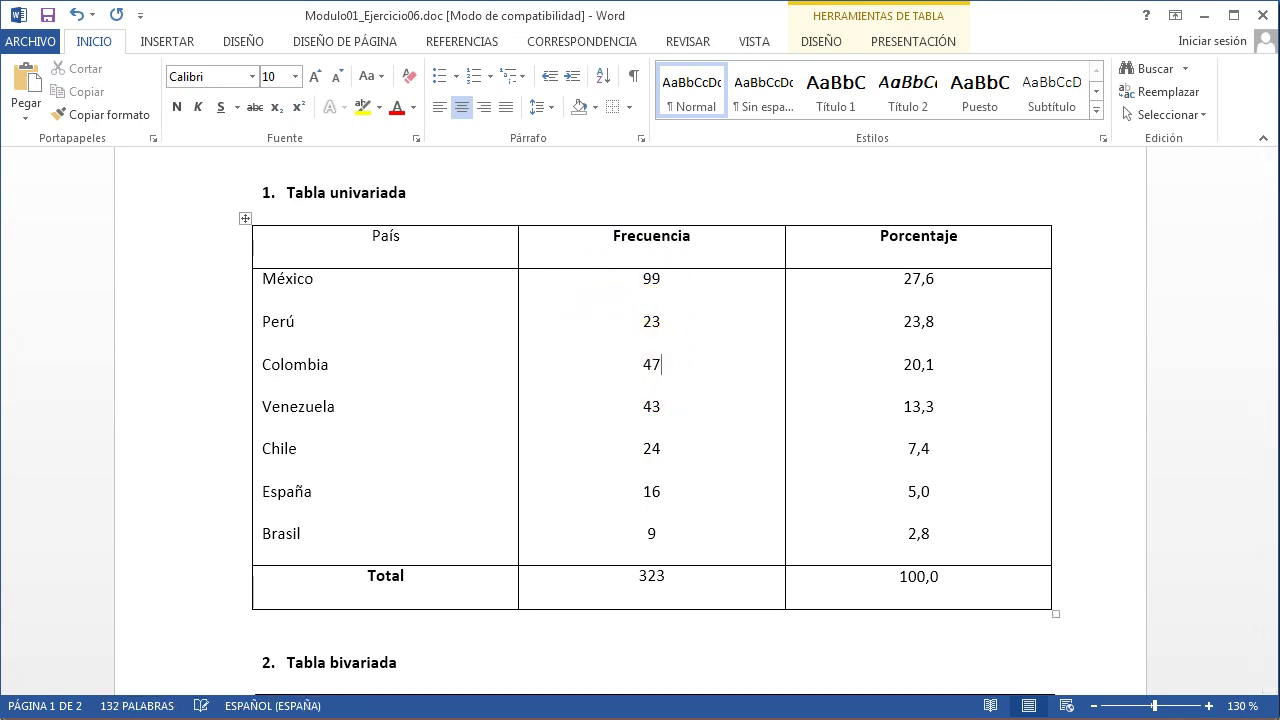
{"action": "left_click", "coordinate": [664, 406]}
{"action": "left_click_drag", "start_coordinate": [670, 464], "coordinate": [700, 528]}
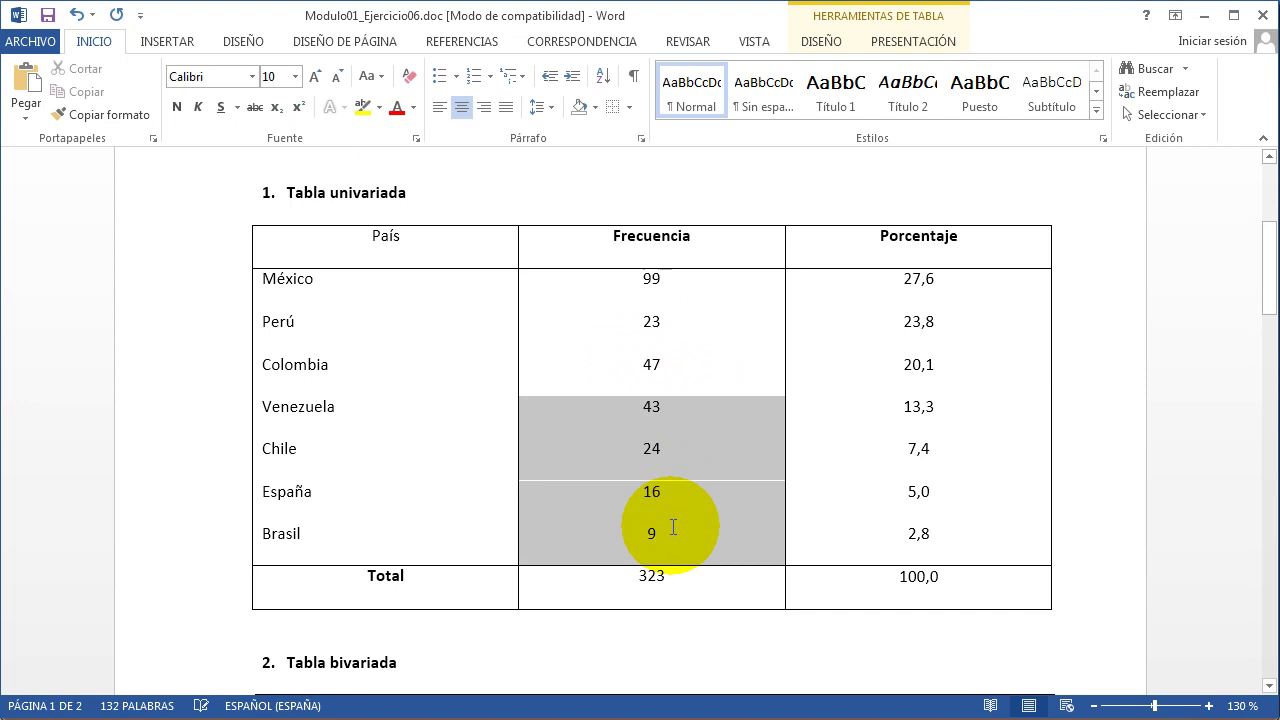
Step: Undo the frequency edits for México, Perú and Colombia and select the country names in the univariate table
{"action": "key", "text": "ctrl+z"}
{"action": "key", "text": "ctrl+z"}
{"action": "key", "text": "ctrl+z"}
{"action": "key", "text": "ctrl+z"}
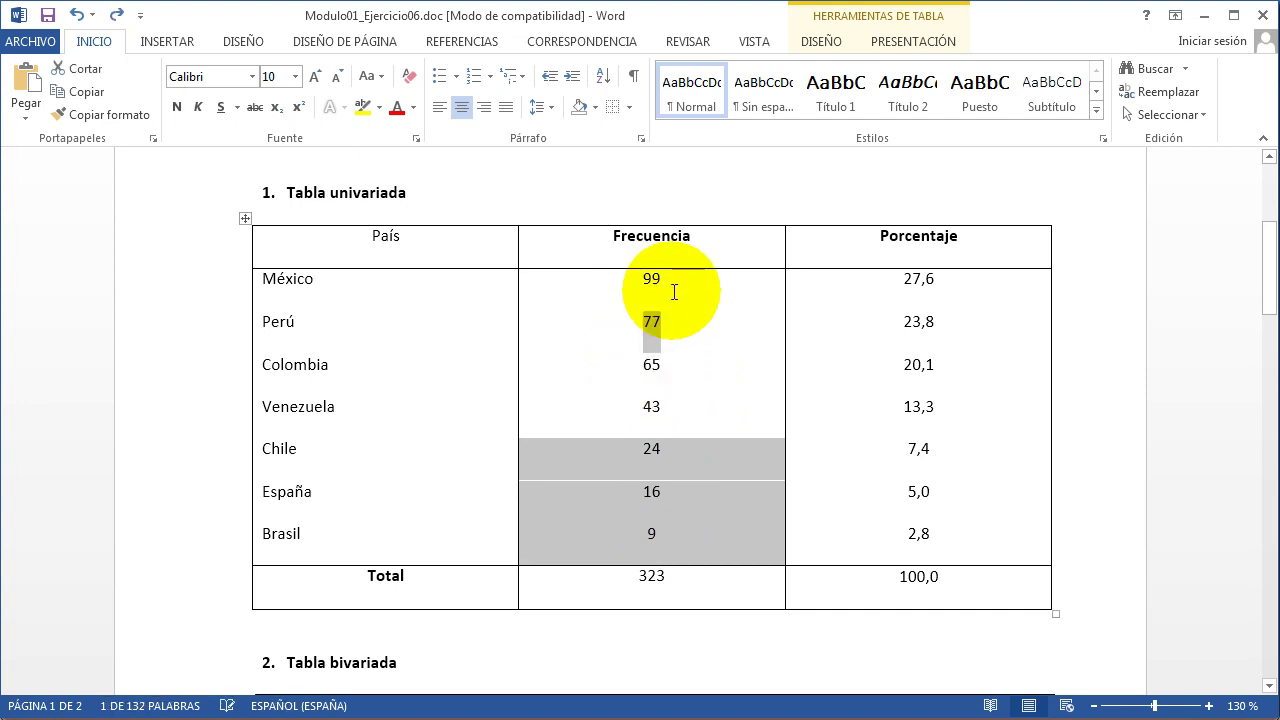
{"action": "left_click_drag", "start_coordinate": [425, 288], "coordinate": [421, 492]}
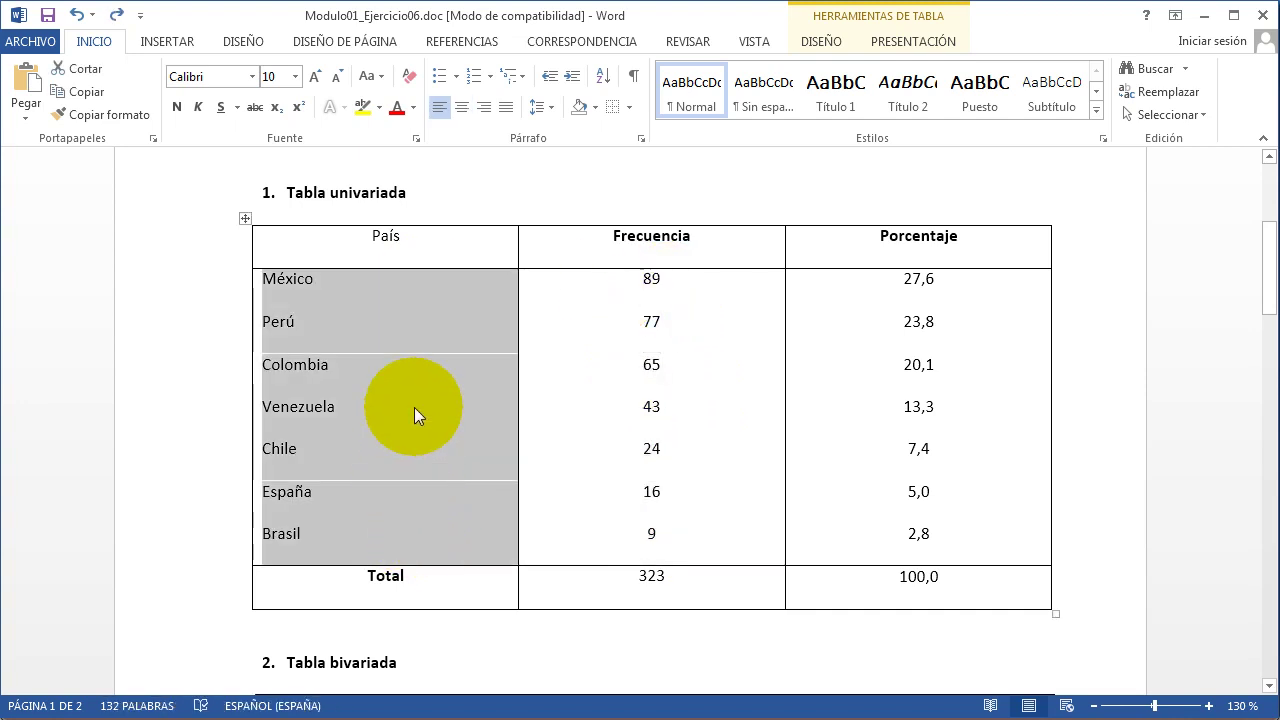
Step: Review the country names from México to Brasil in the univariate table
{"action": "left_click", "coordinate": [331, 289]}
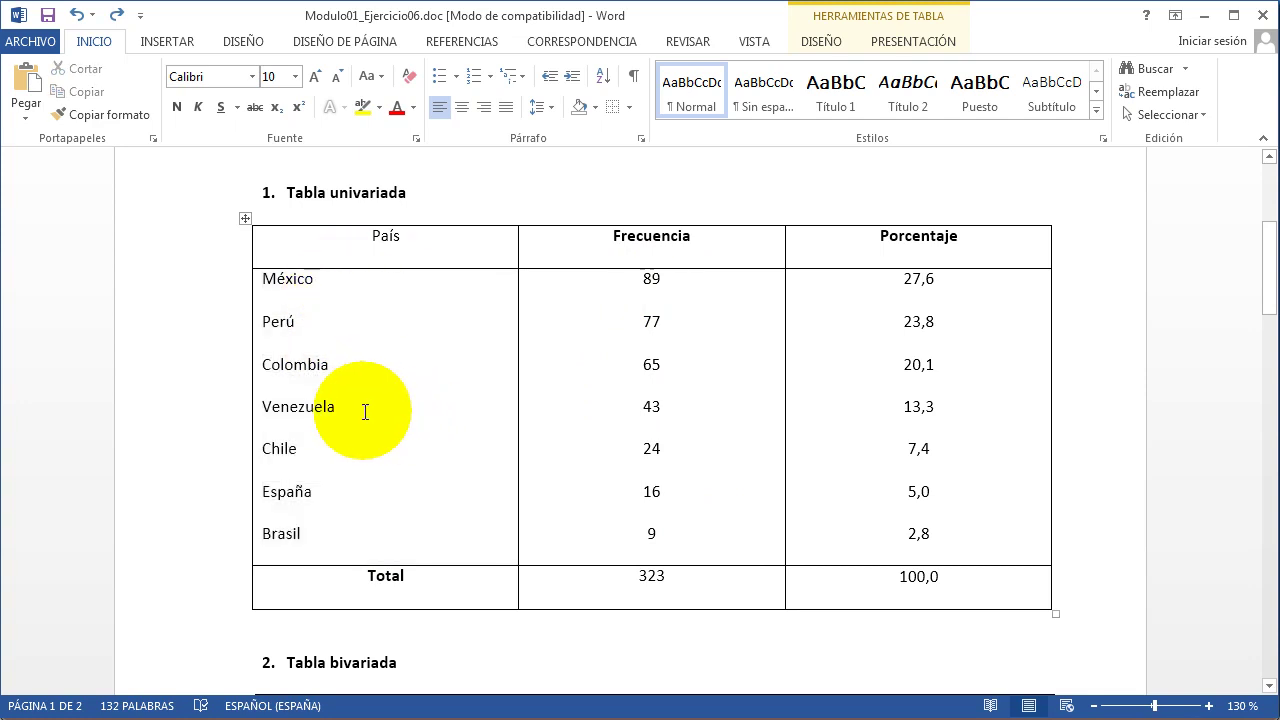
{"action": "left_click_drag", "start_coordinate": [343, 309], "coordinate": [372, 529]}
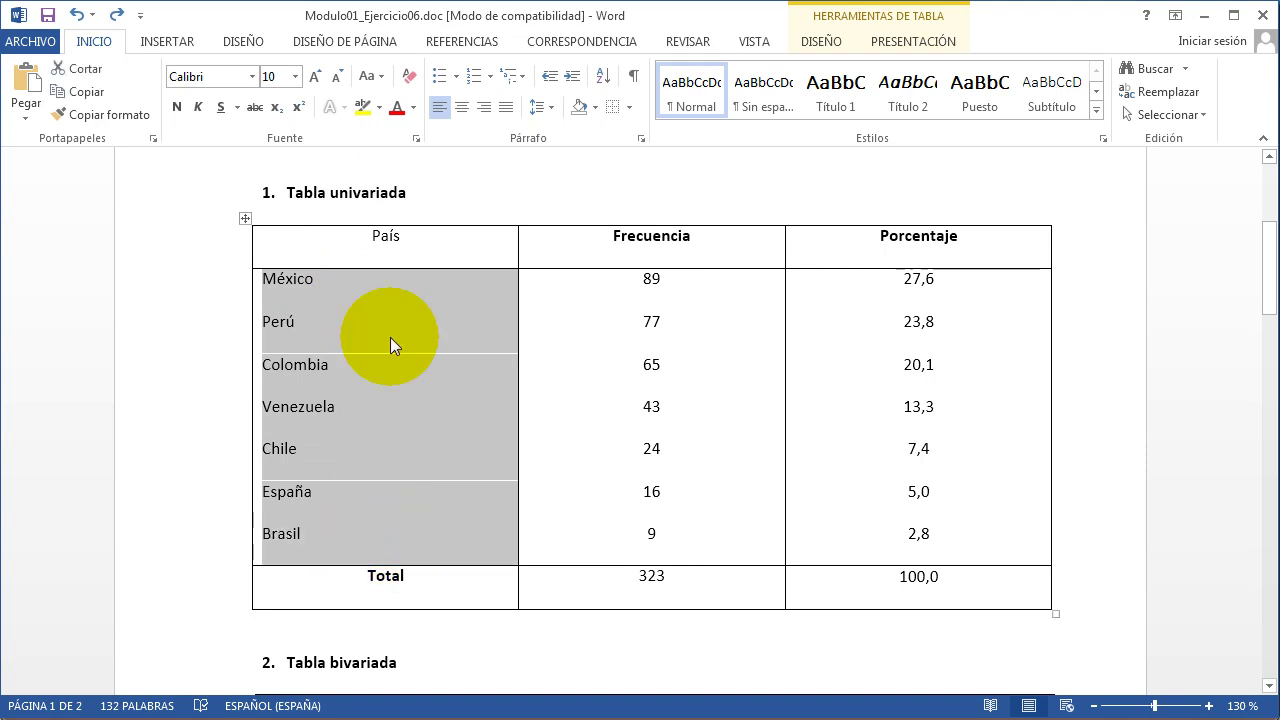
{"action": "left_click_drag", "start_coordinate": [398, 296], "coordinate": [414, 548]}
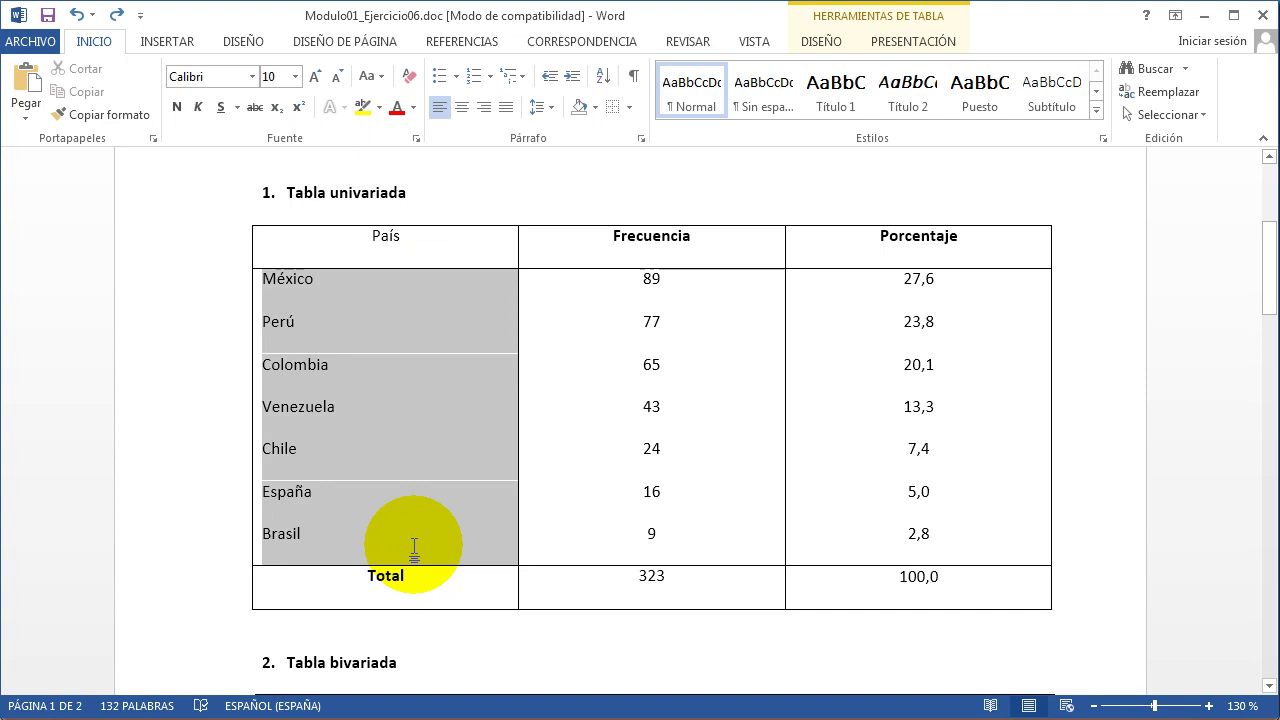
{"action": "left_click", "coordinate": [477, 302]}
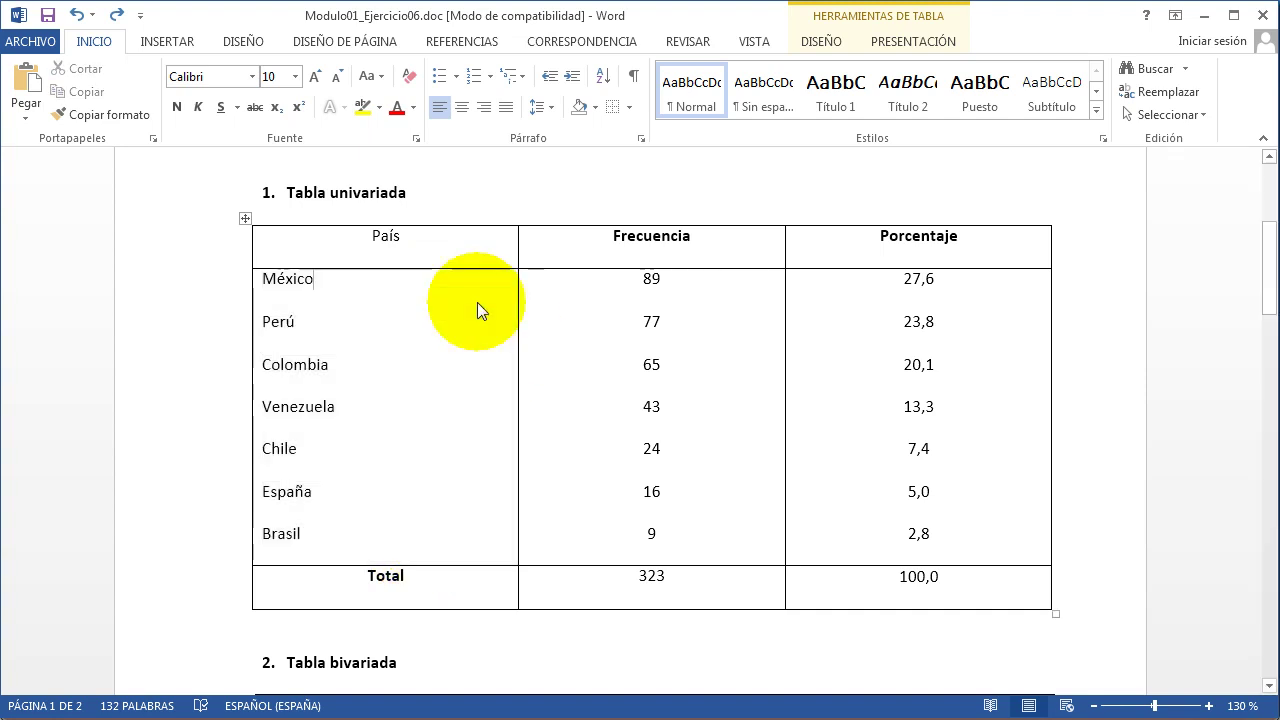
Step: Examine the Frecuencia and Porcentaje columns for all countries in the pasted País table
{"action": "scroll", "coordinate": [563, 337], "scroll_direction": "down", "scroll_amount": 10}
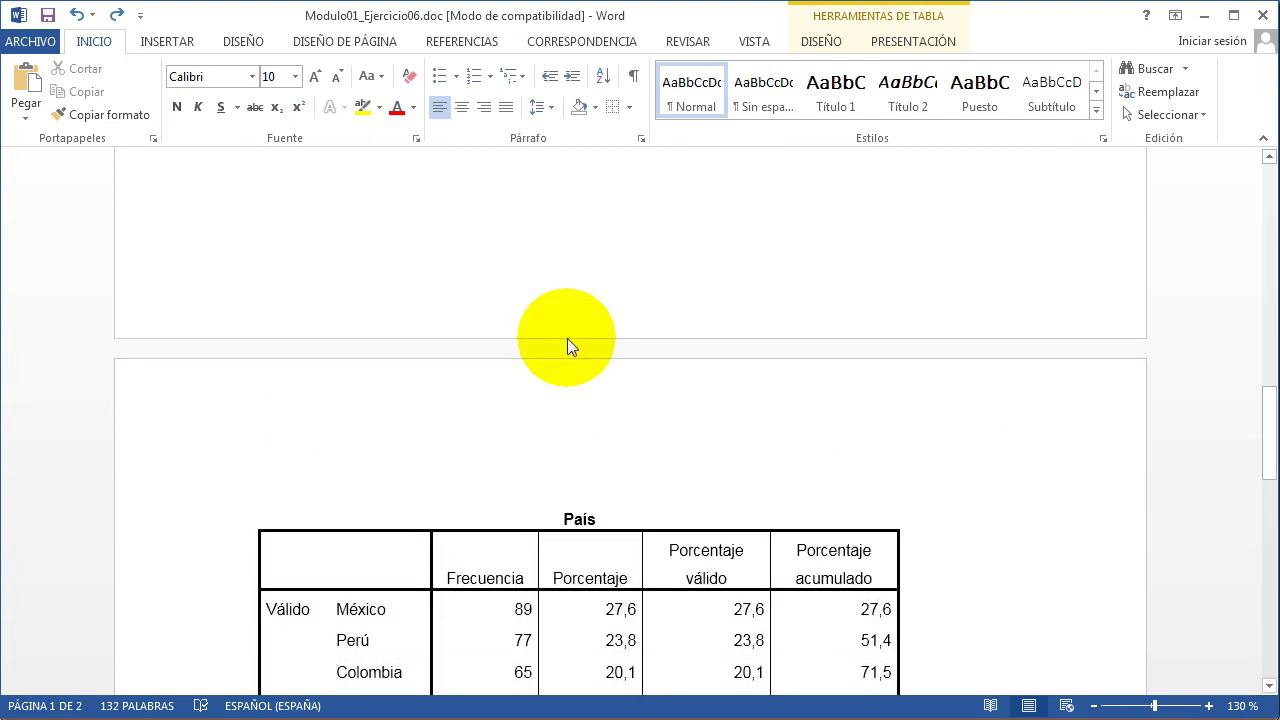
{"action": "scroll", "coordinate": [567, 346], "scroll_direction": "down", "scroll_amount": 4}
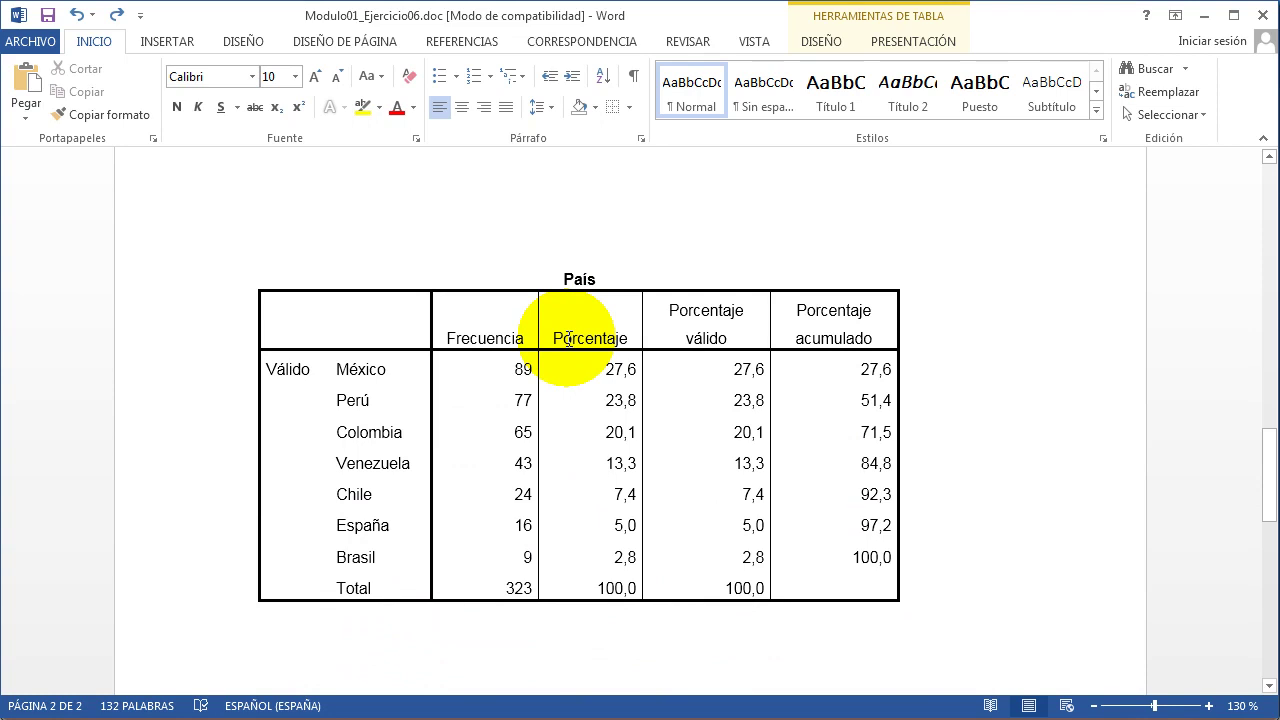
{"action": "left_click", "coordinate": [335, 315]}
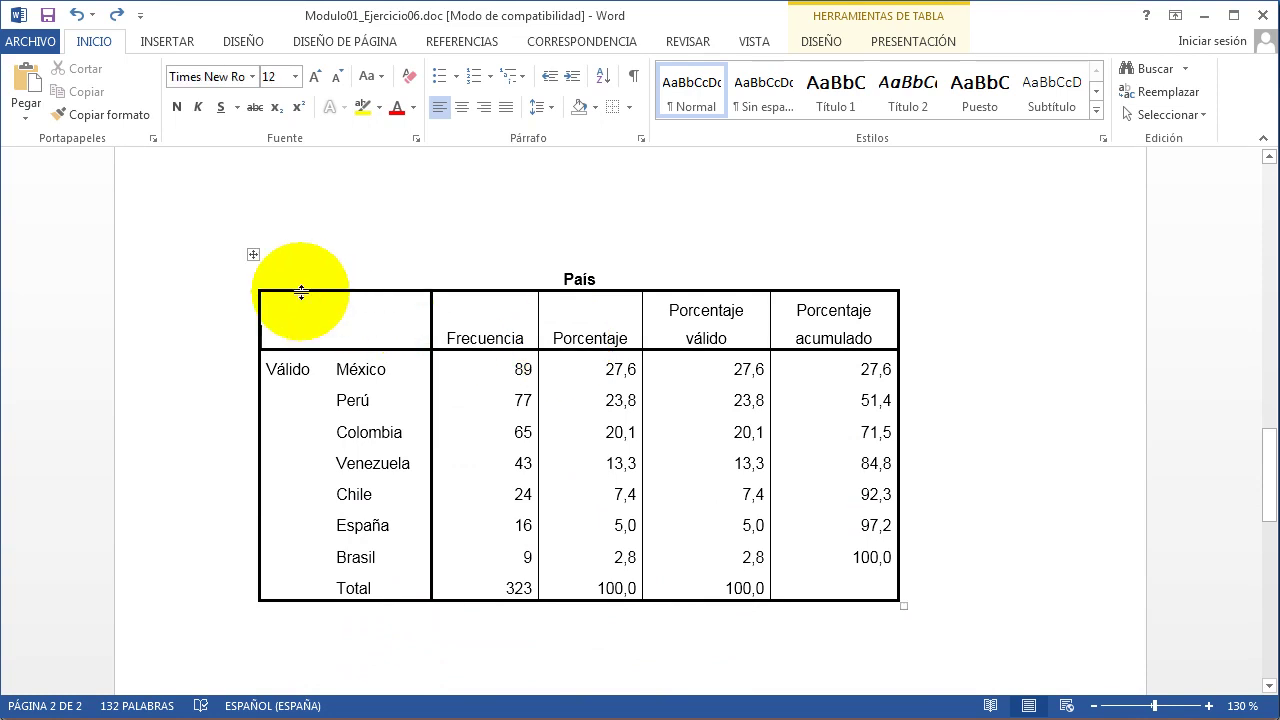
{"action": "left_click", "coordinate": [254, 256]}
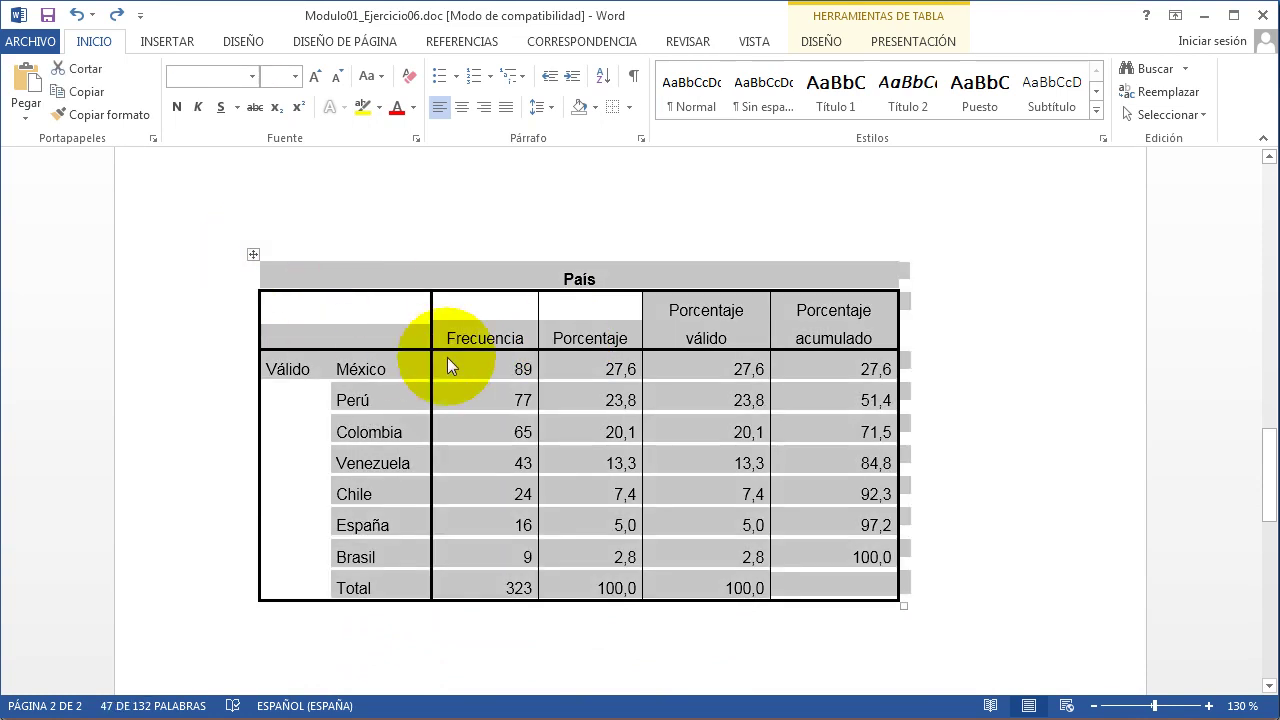
{"action": "left_click_drag", "start_coordinate": [505, 364], "coordinate": [515, 545]}
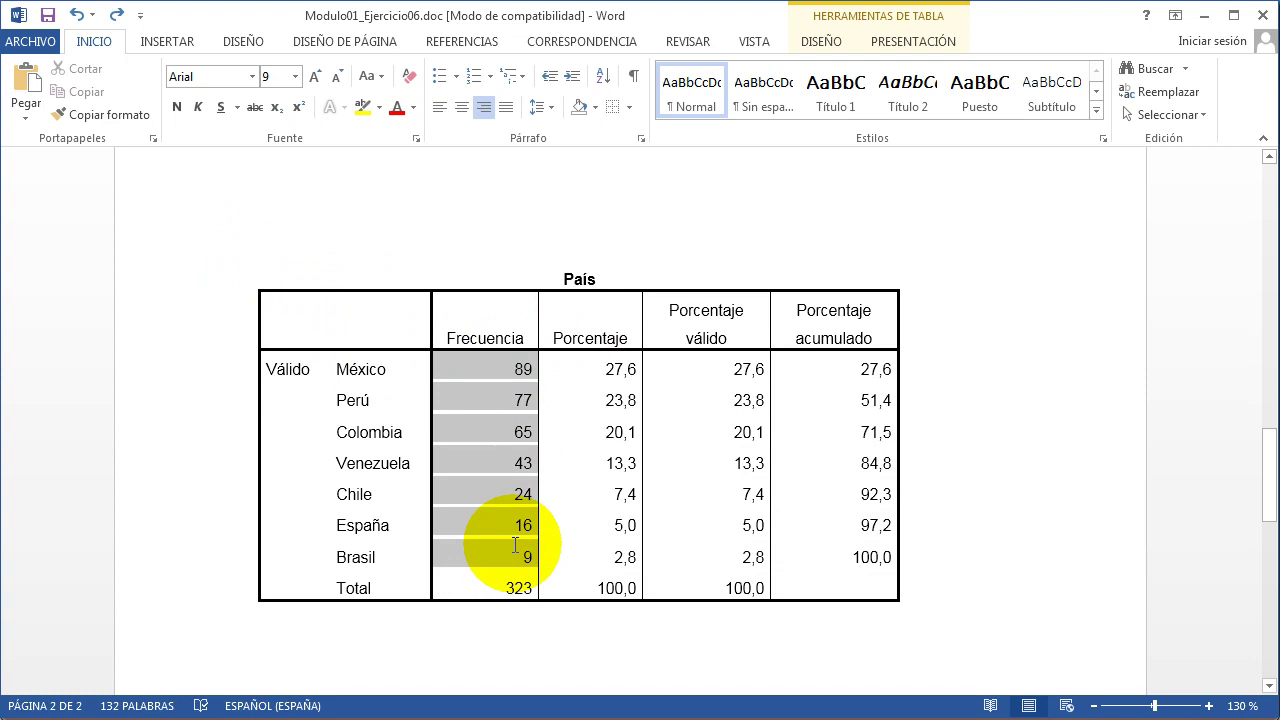
{"action": "left_click_drag", "start_coordinate": [614, 369], "coordinate": [619, 557]}
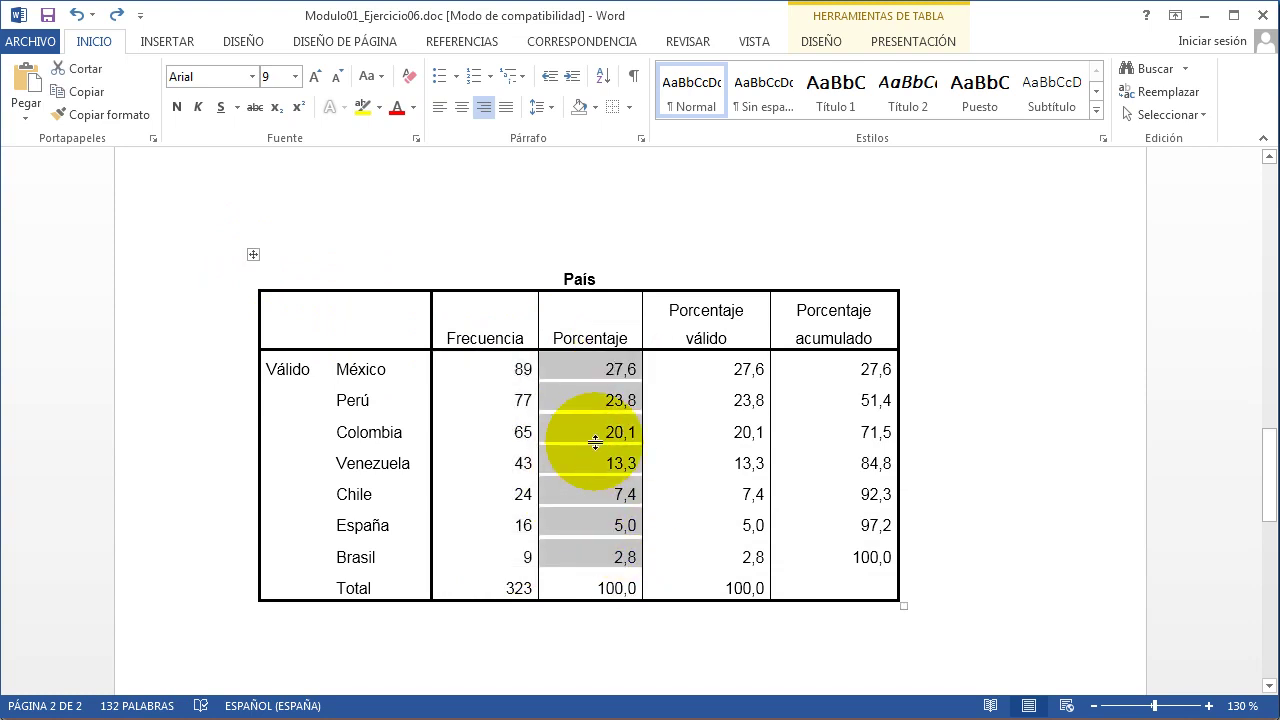
{"action": "left_click_drag", "start_coordinate": [518, 369], "coordinate": [568, 557]}
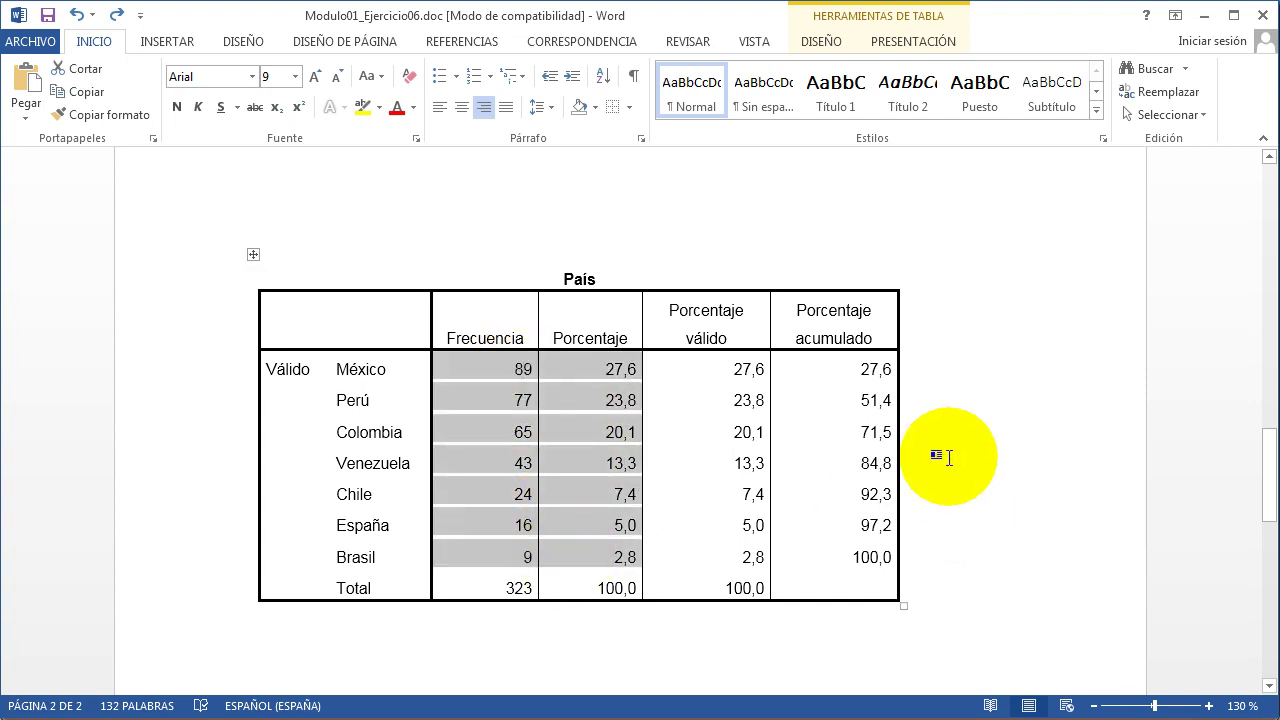
Step: Examine the bivariate table's Sexo and Edad categories and the N and % columns under Masculino
{"action": "scroll", "coordinate": [950, 464], "scroll_direction": "up", "scroll_amount": 1}
{"action": "scroll", "coordinate": [948, 457], "scroll_direction": "up", "scroll_amount": 8}
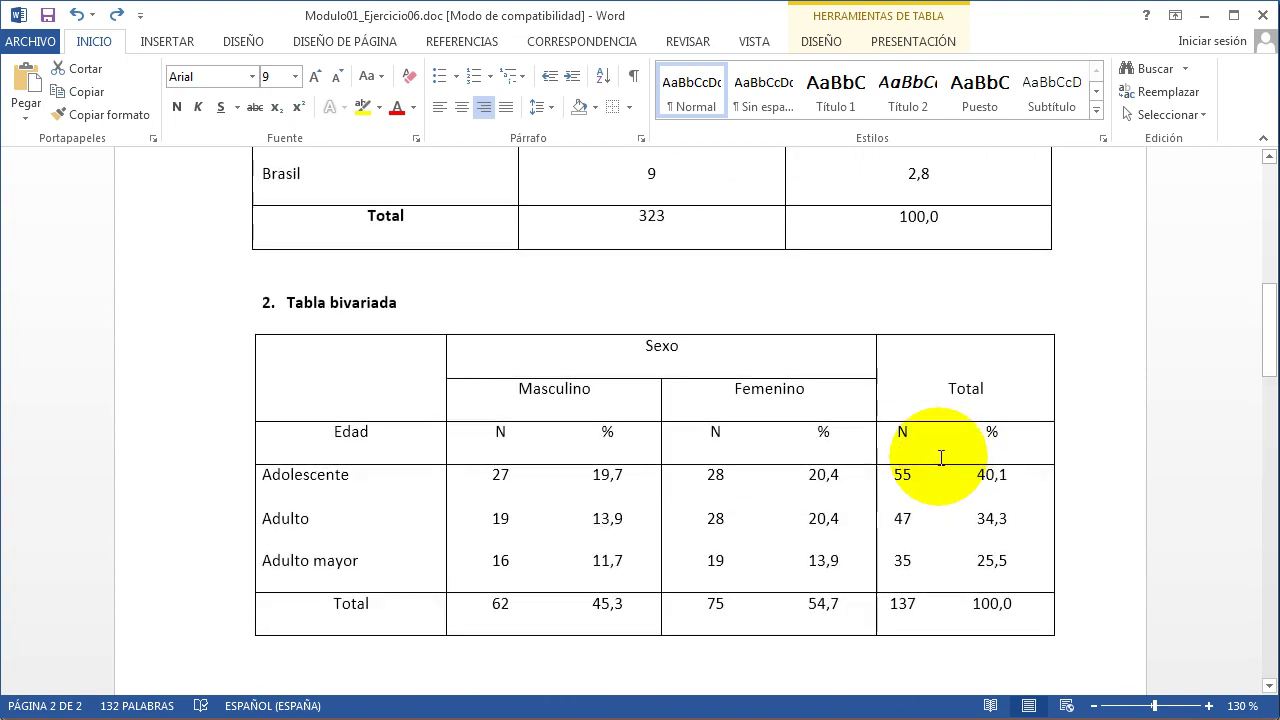
{"action": "triple_click", "coordinate": [288, 302]}
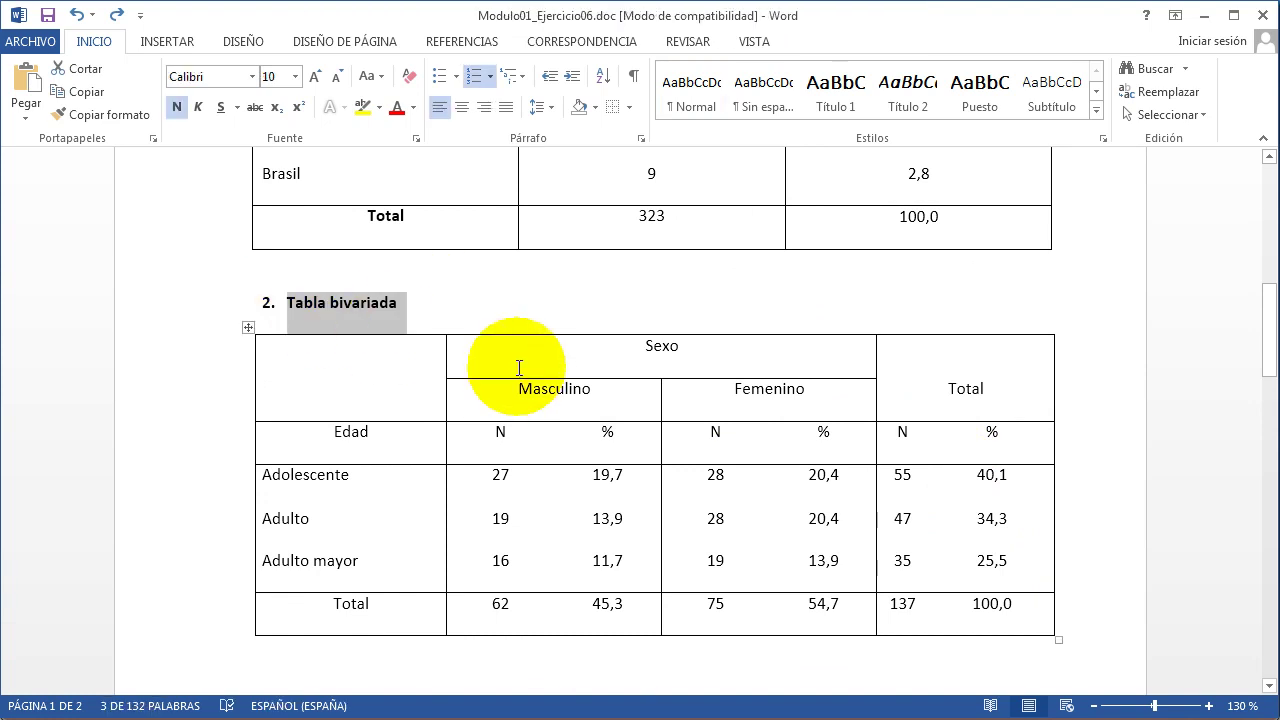
{"action": "left_click_drag", "start_coordinate": [682, 360], "coordinate": [608, 323]}
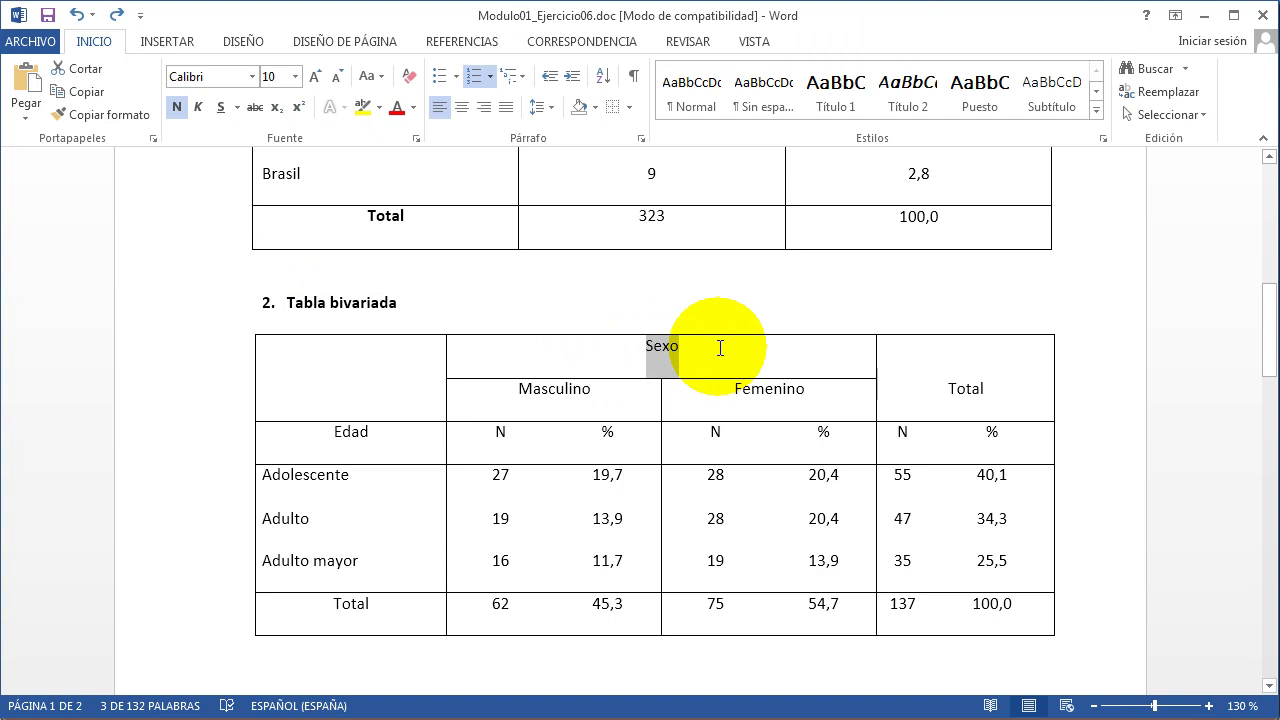
{"action": "left_click_drag", "start_coordinate": [586, 380], "coordinate": [761, 398]}
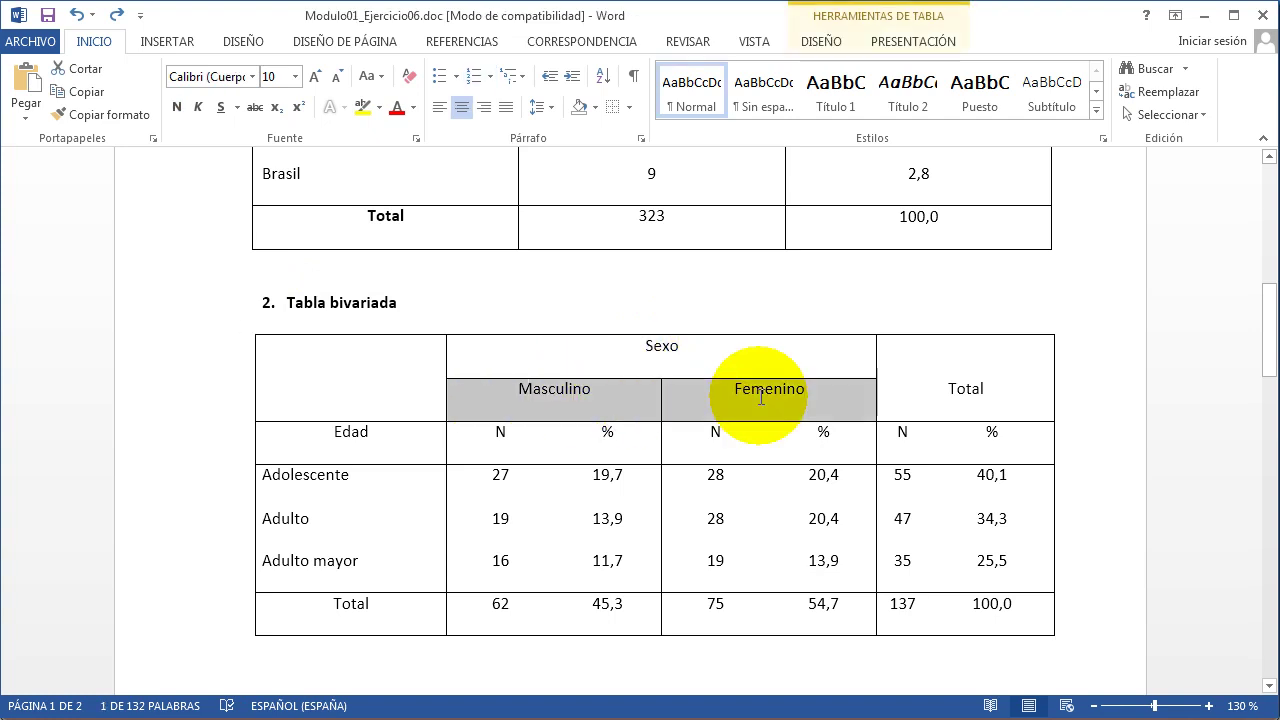
{"action": "left_click_drag", "start_coordinate": [369, 433], "coordinate": [325, 562]}
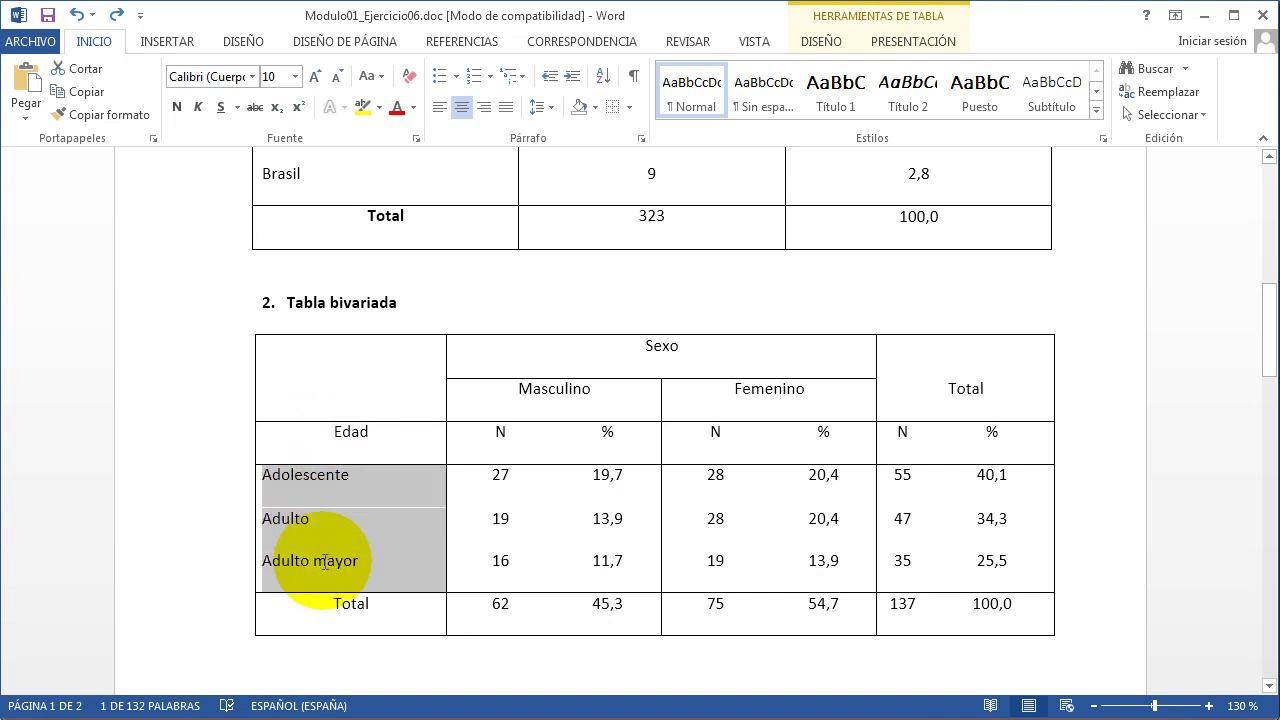
{"action": "left_click_drag", "start_coordinate": [457, 477], "coordinate": [513, 568]}
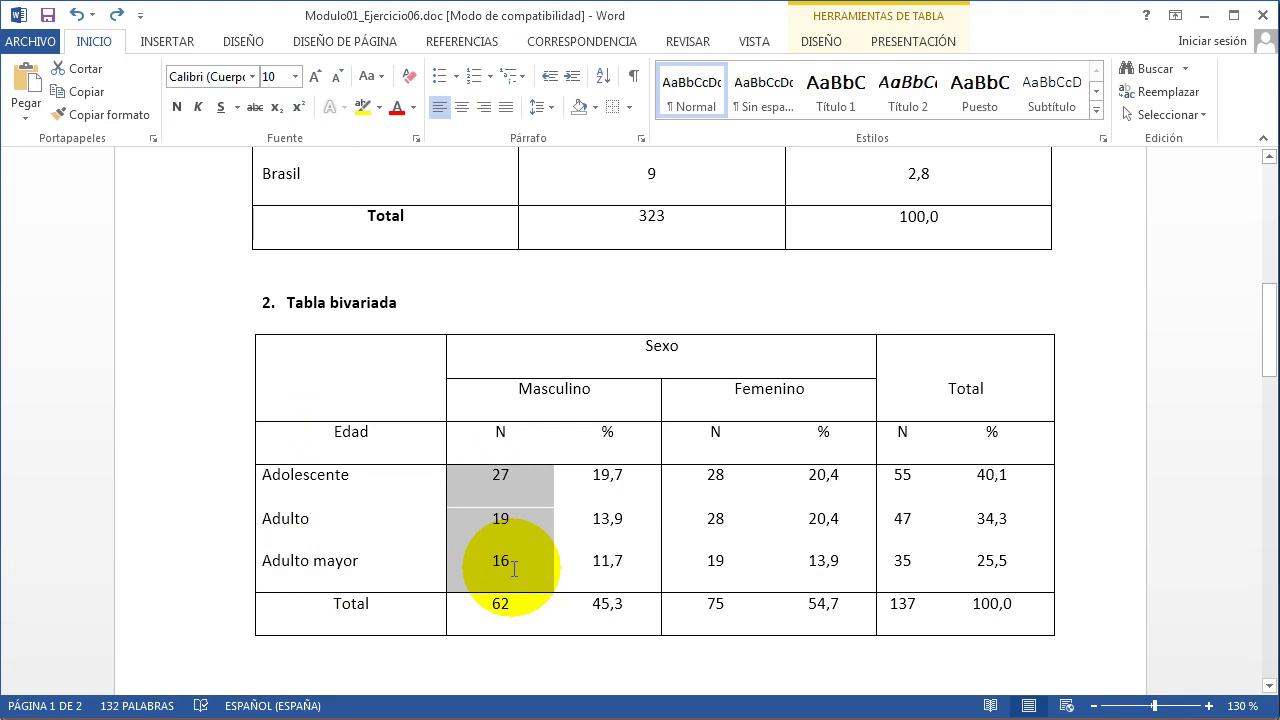
{"action": "left_click_drag", "start_coordinate": [619, 474], "coordinate": [622, 564]}
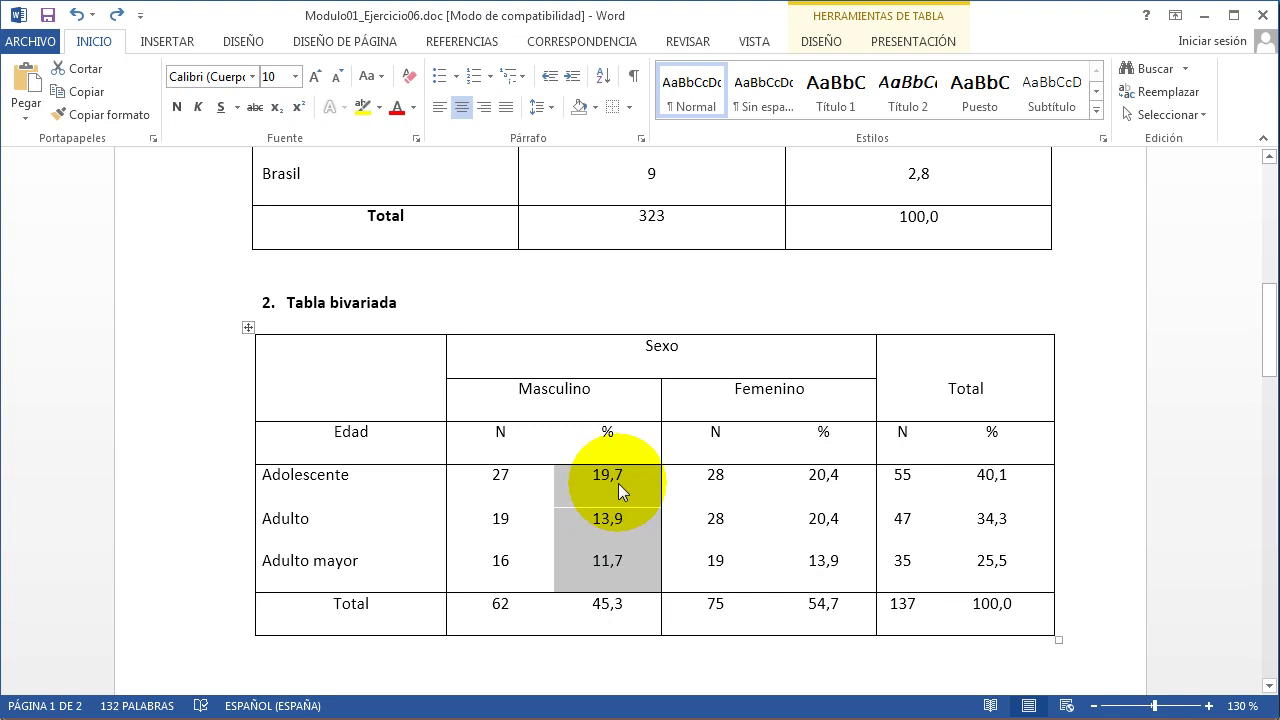
Step: Switch to the SPSS data editor and create a new empty dataset
{"action": "key", "text": "alt+Tab"}
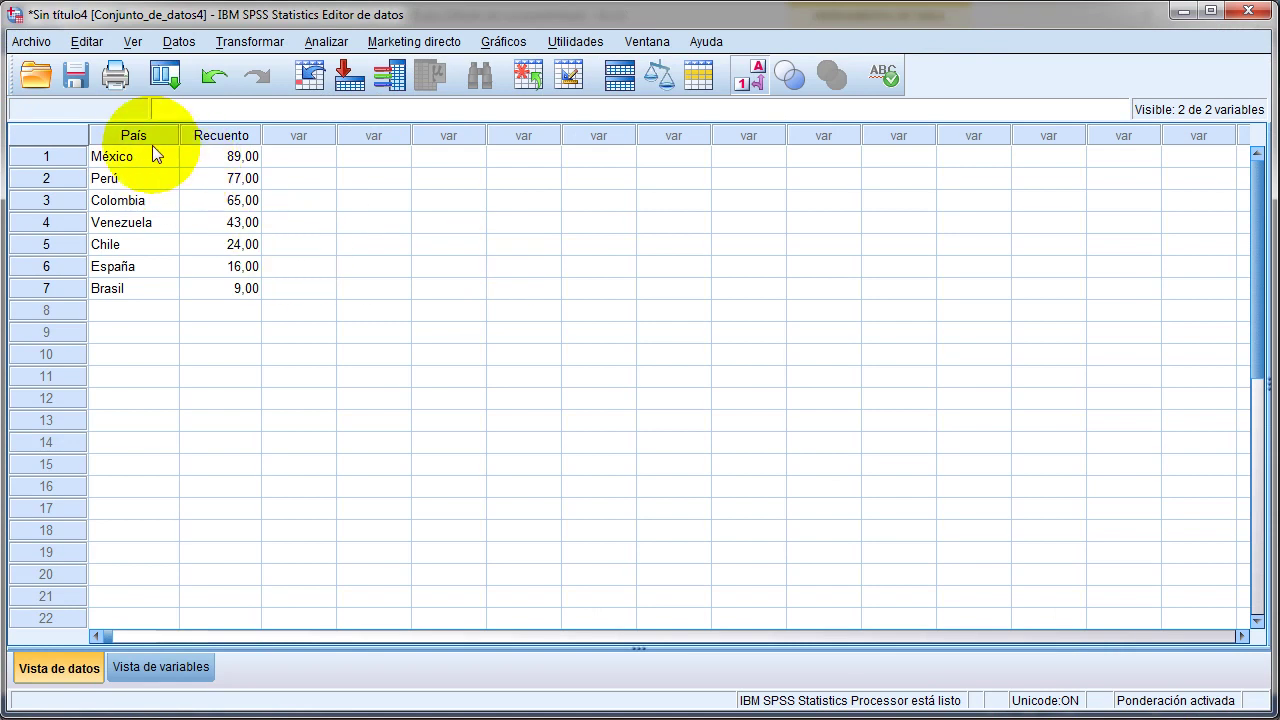
{"action": "left_click", "coordinate": [31, 41]}
{"action": "mouse_move", "coordinate": [165, 68]}
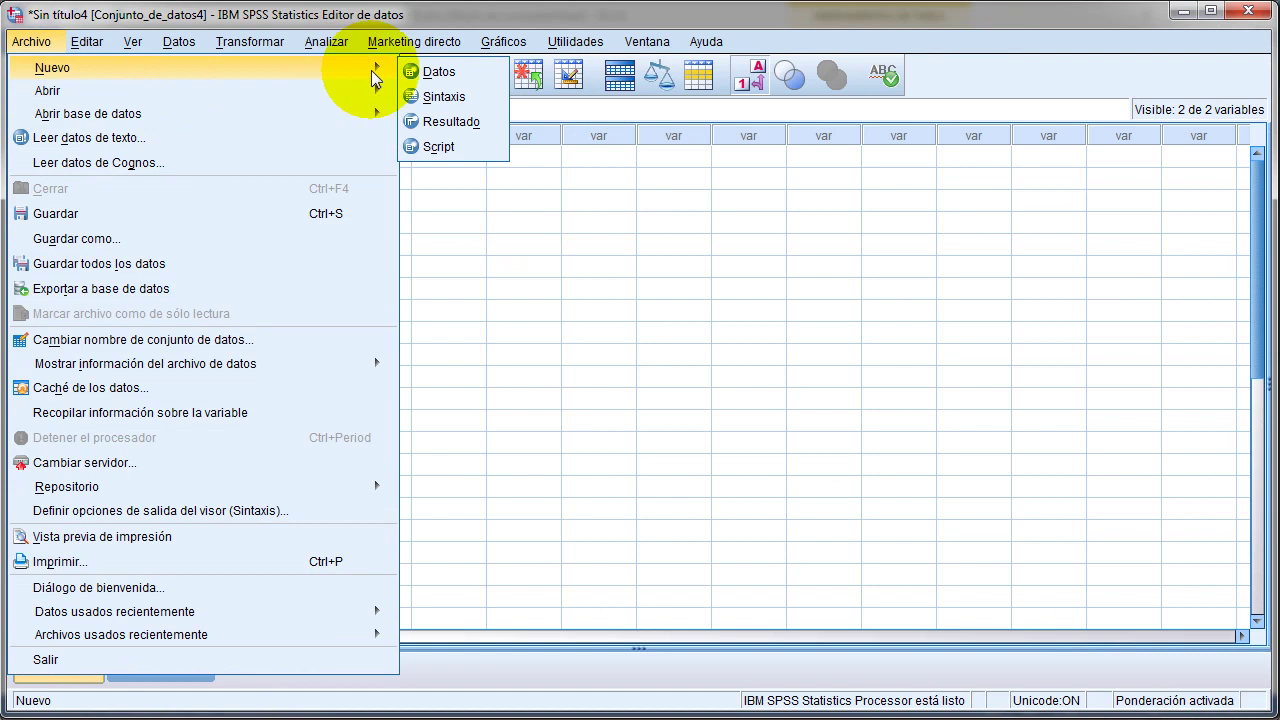
{"action": "left_click", "coordinate": [456, 78]}
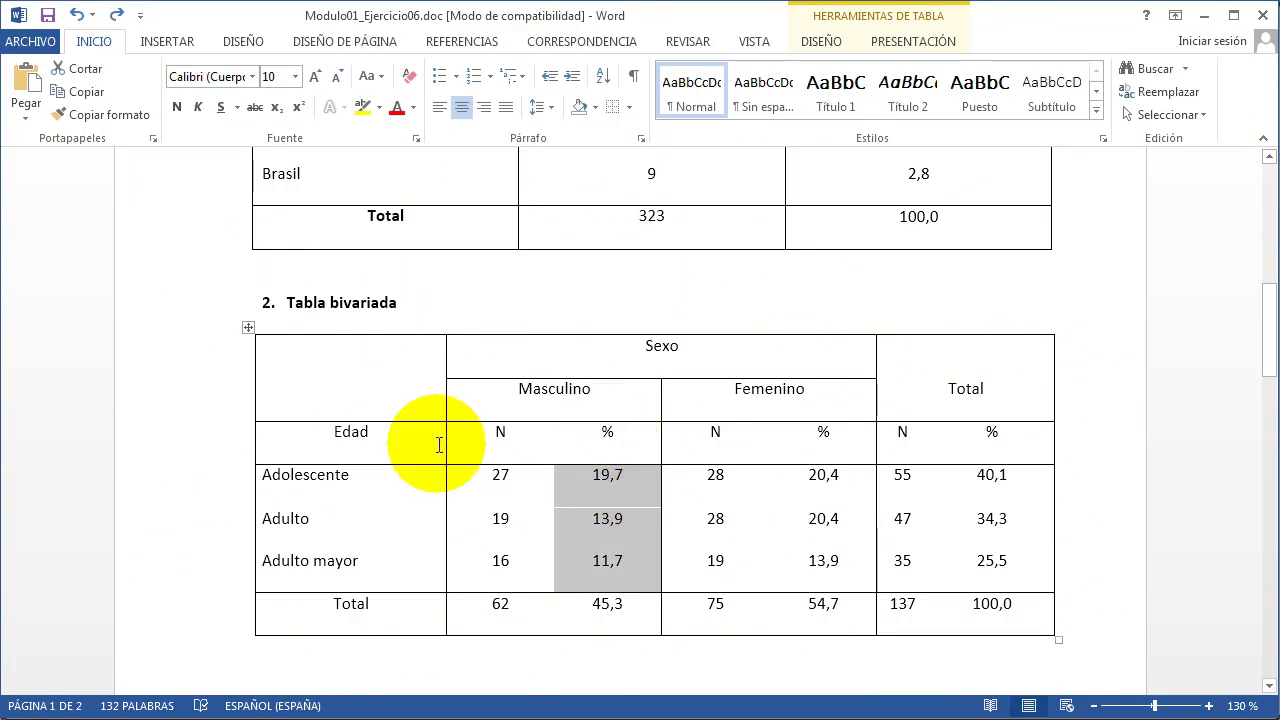
Step: Check the two variable names, Edad and Sexo, in the Word document's bivariate table
{"action": "left_click", "coordinate": [344, 432]}
{"action": "left_click_drag", "start_coordinate": [344, 432], "coordinate": [327, 432]}
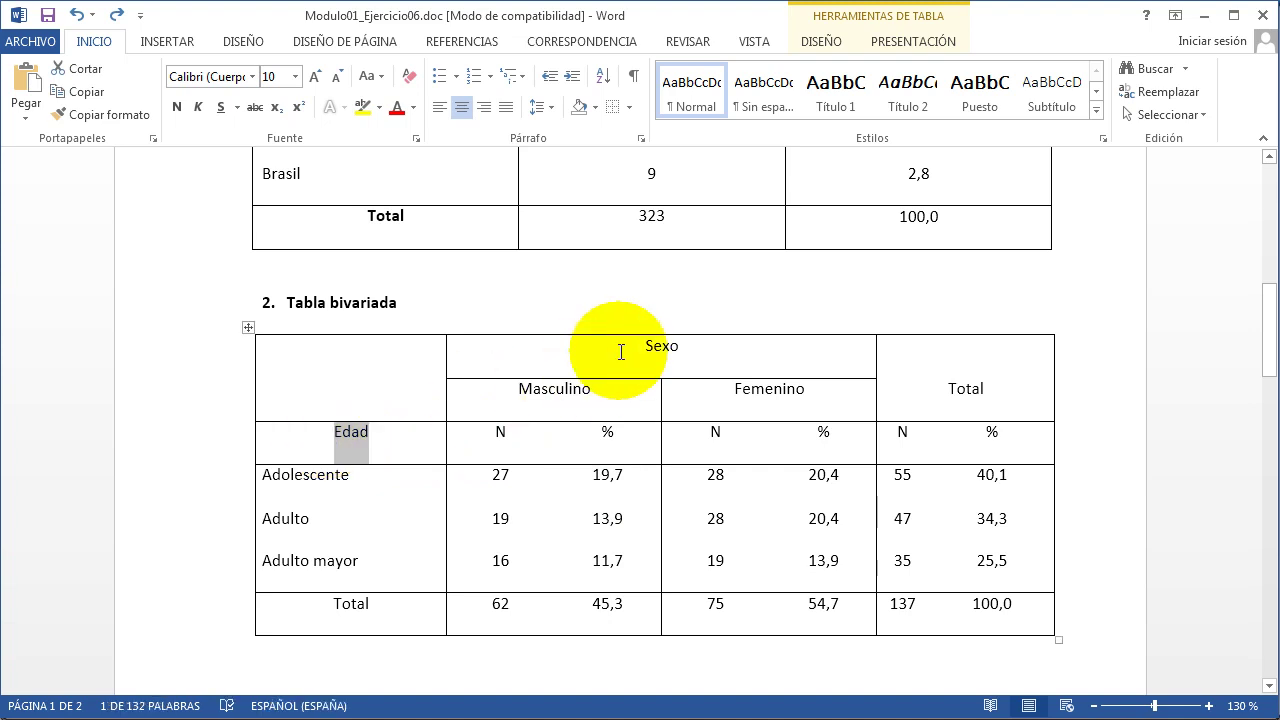
{"action": "left_click_drag", "start_coordinate": [623, 352], "coordinate": [683, 352]}
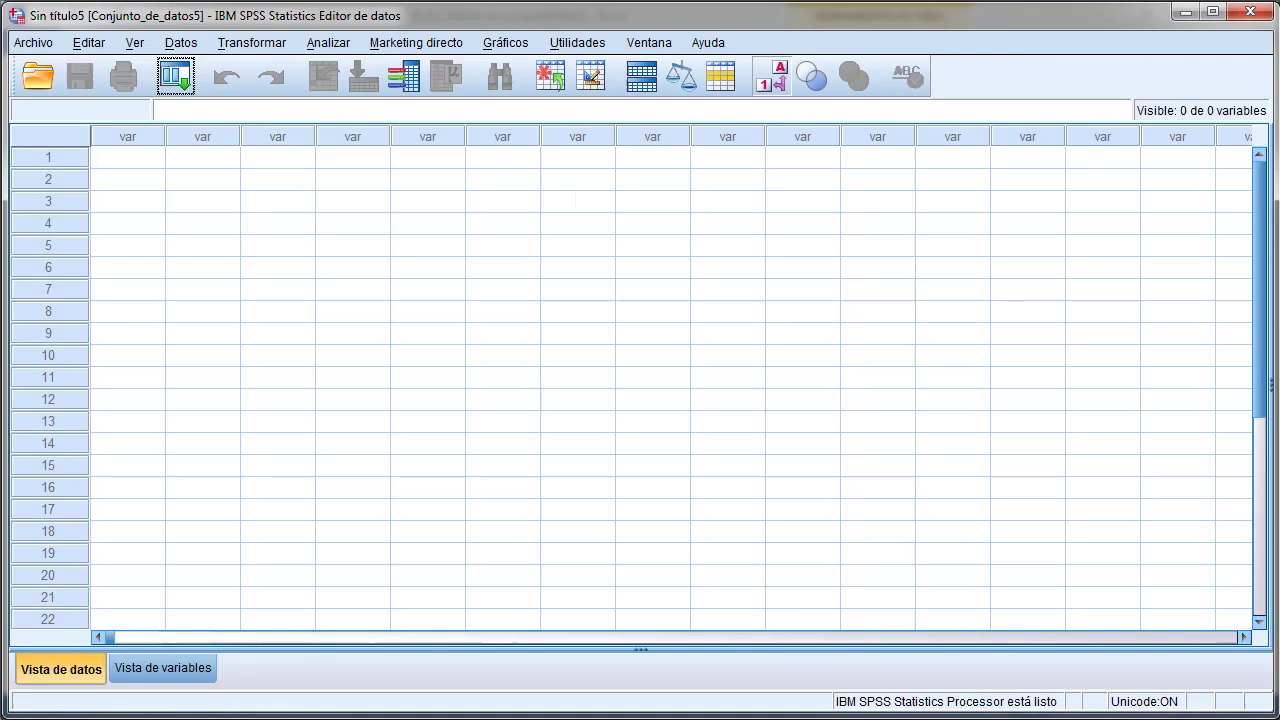
Step: Define three variables in the new SPSS dataset with the labels Edad, Sexo and Recuento
{"action": "left_click", "coordinate": [200, 667]}
{"action": "left_click", "coordinate": [452, 133]}
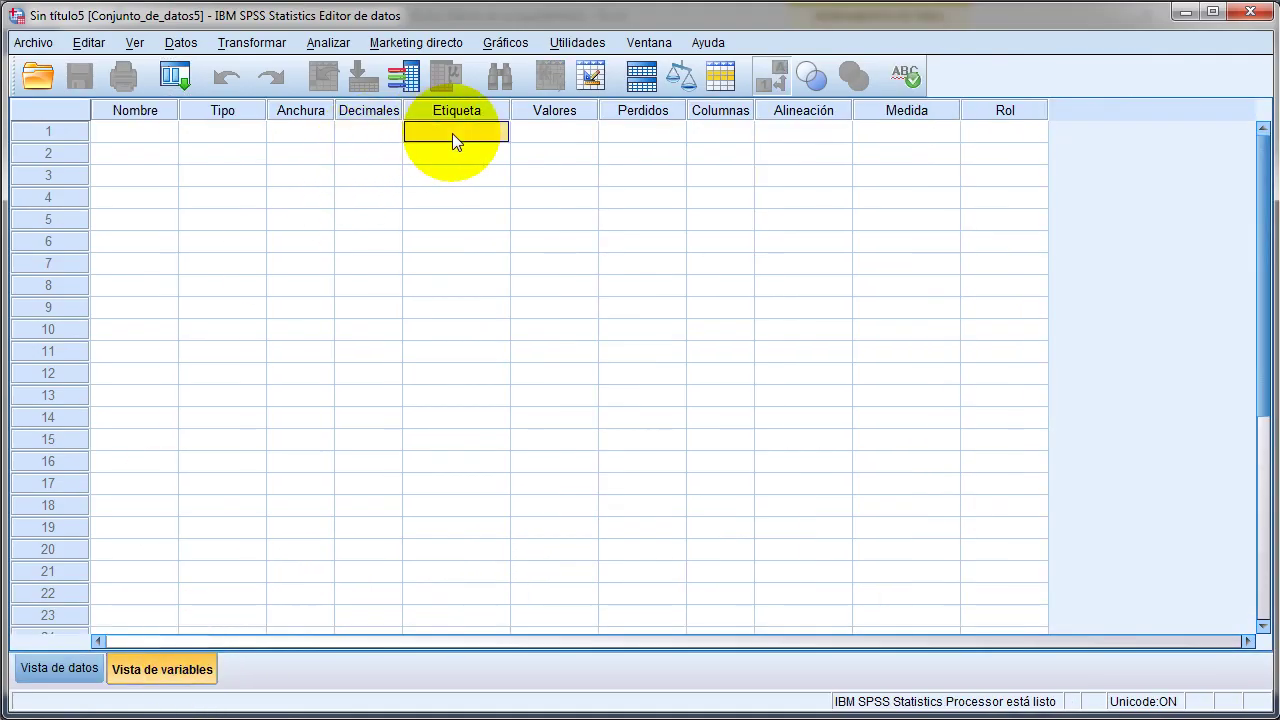
{"action": "type", "text": "Edad"}
{"action": "key", "text": "Return"}
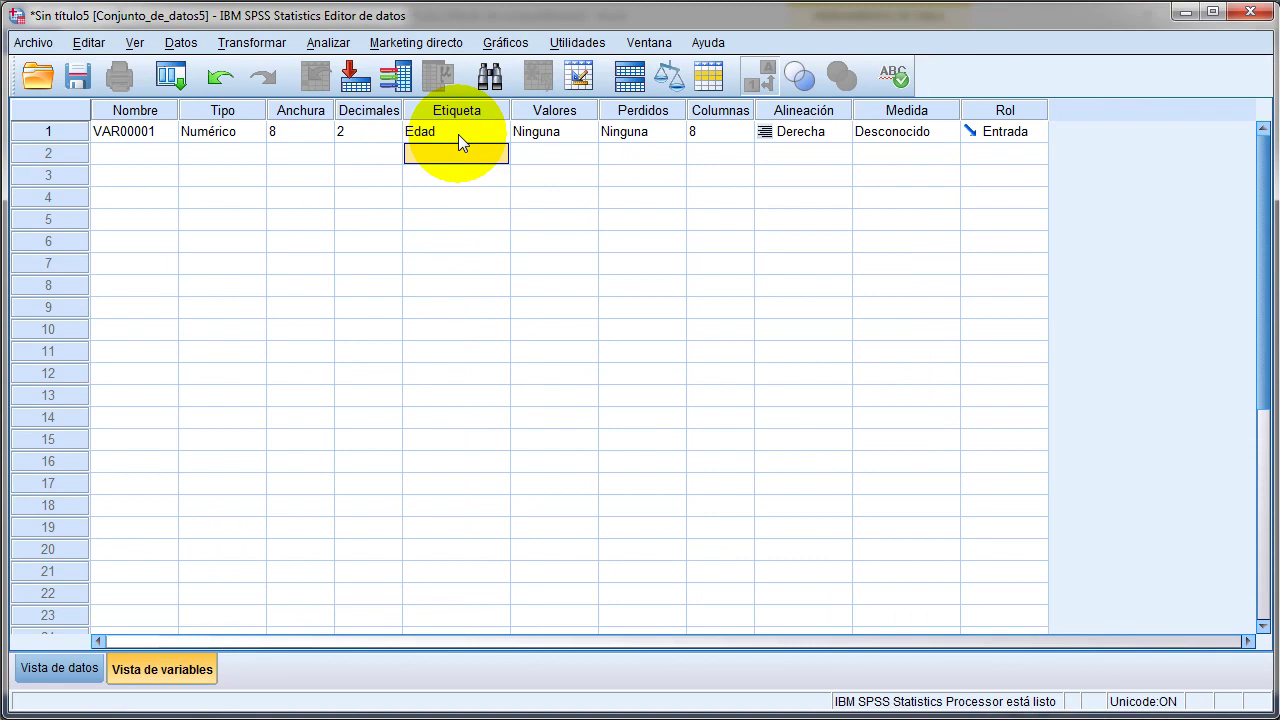
{"action": "type", "text": "Sexo"}
{"action": "key", "text": "Return"}
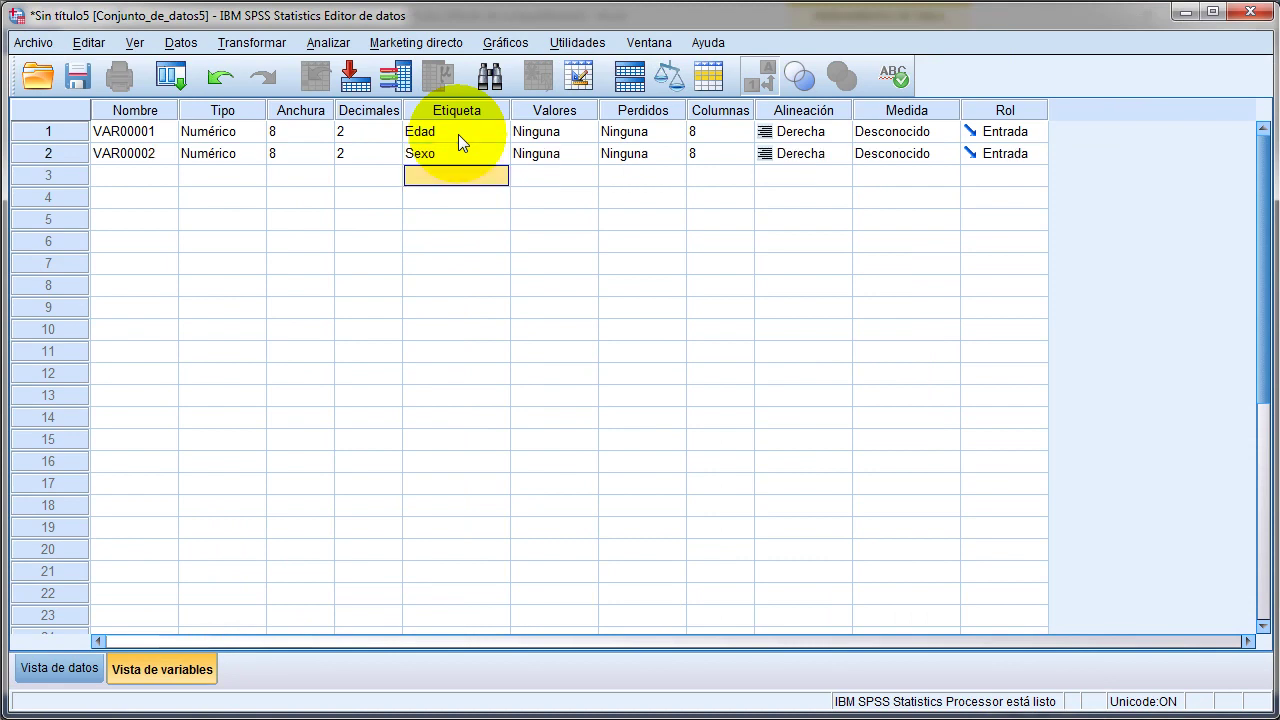
{"action": "type", "text": "Recuento"}
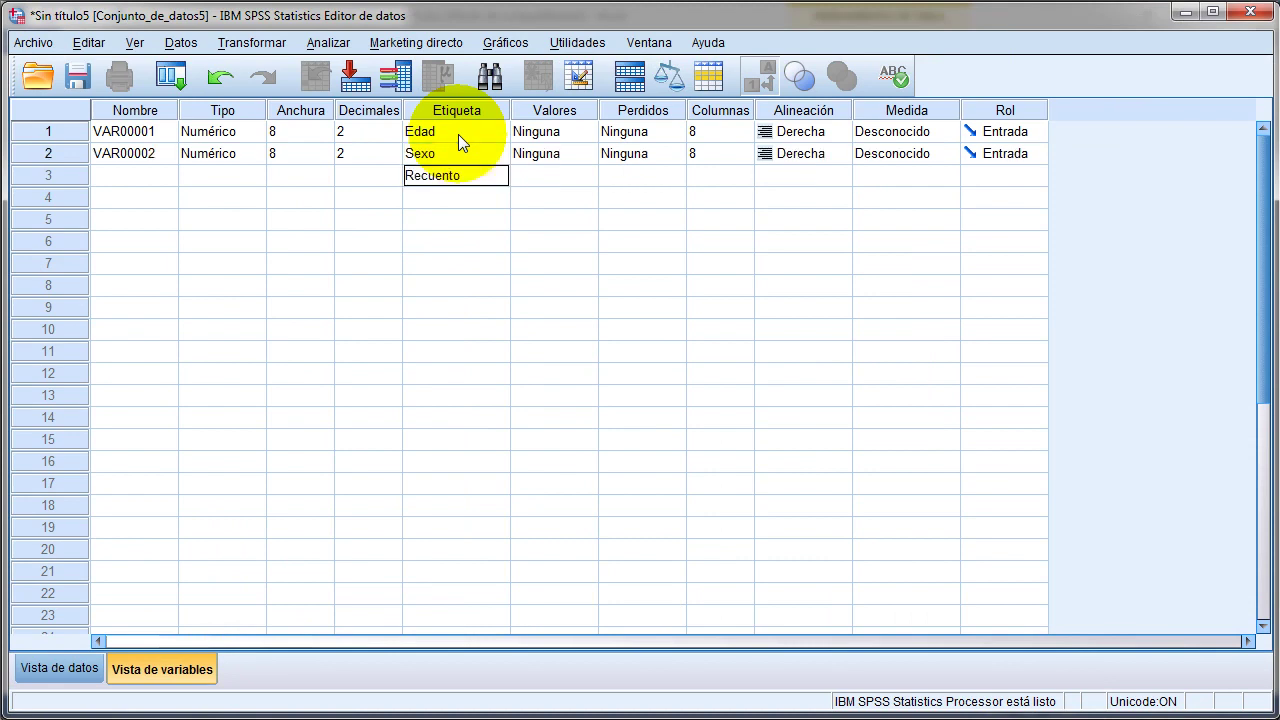
{"action": "left_click", "coordinate": [556, 175]}
Step: Copy the labels Edad, Sexo and Recuento into the names of the three variables
{"action": "left_click", "coordinate": [482, 175]}
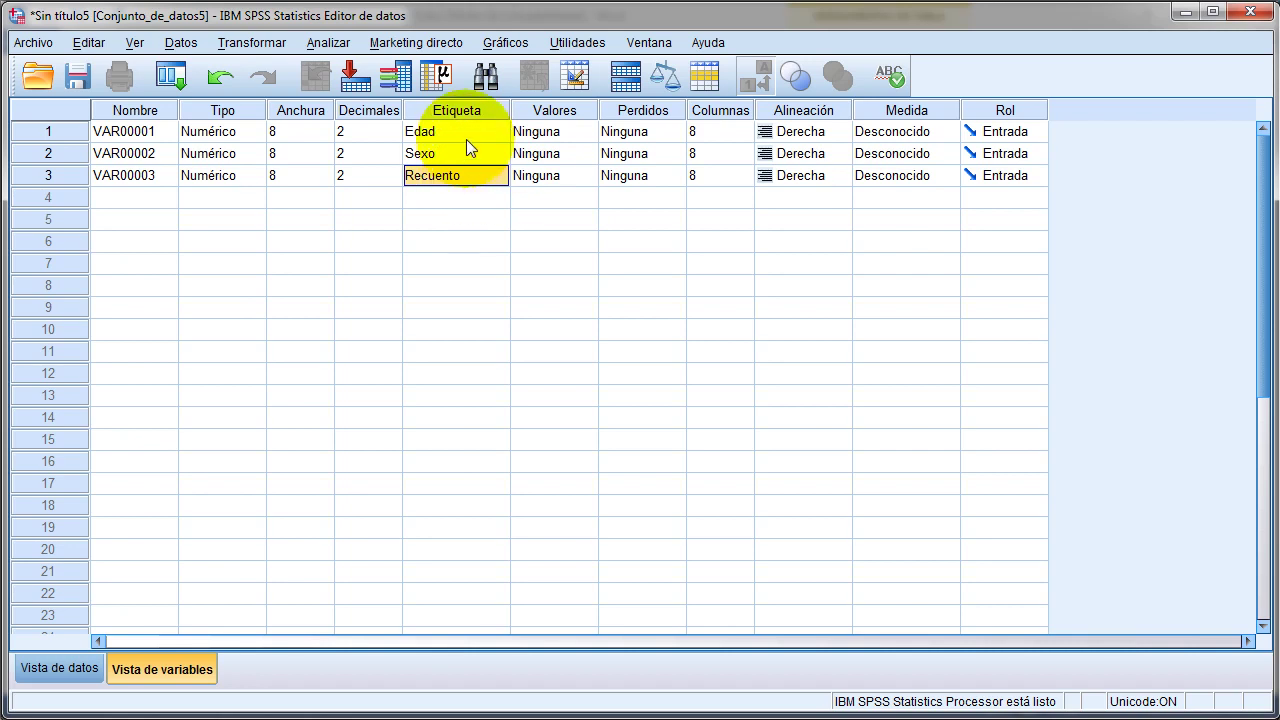
{"action": "left_click", "coordinate": [469, 148]}
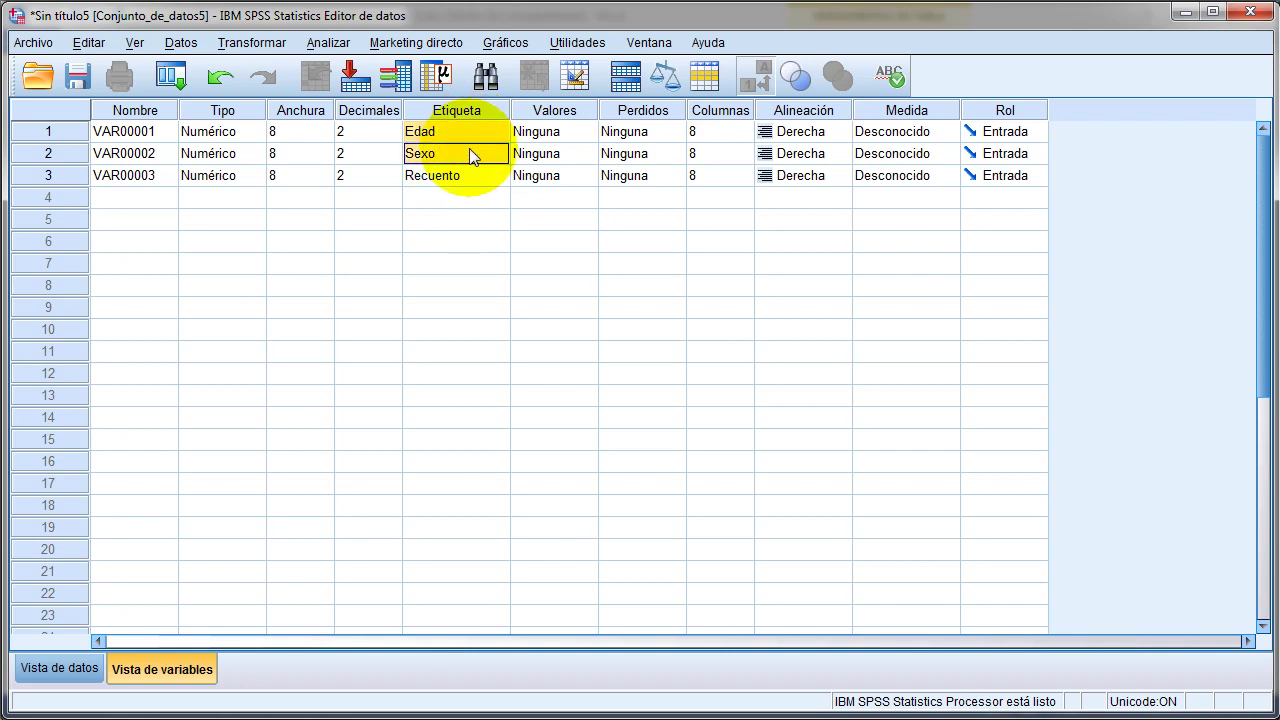
{"action": "left_click_drag", "start_coordinate": [469, 148], "coordinate": [470, 166]}
{"action": "key", "text": "ctrl+c"}
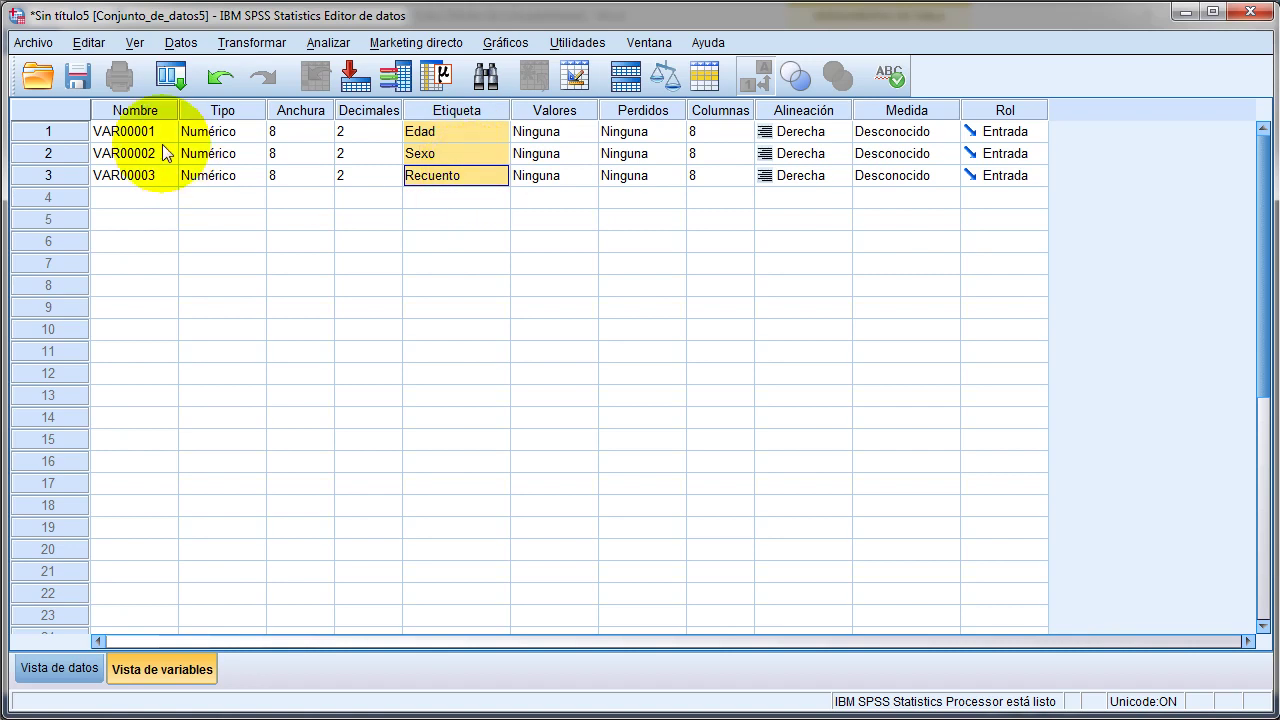
{"action": "left_click_drag", "start_coordinate": [147, 136], "coordinate": [145, 172]}
{"action": "key", "text": "ctrl+v"}
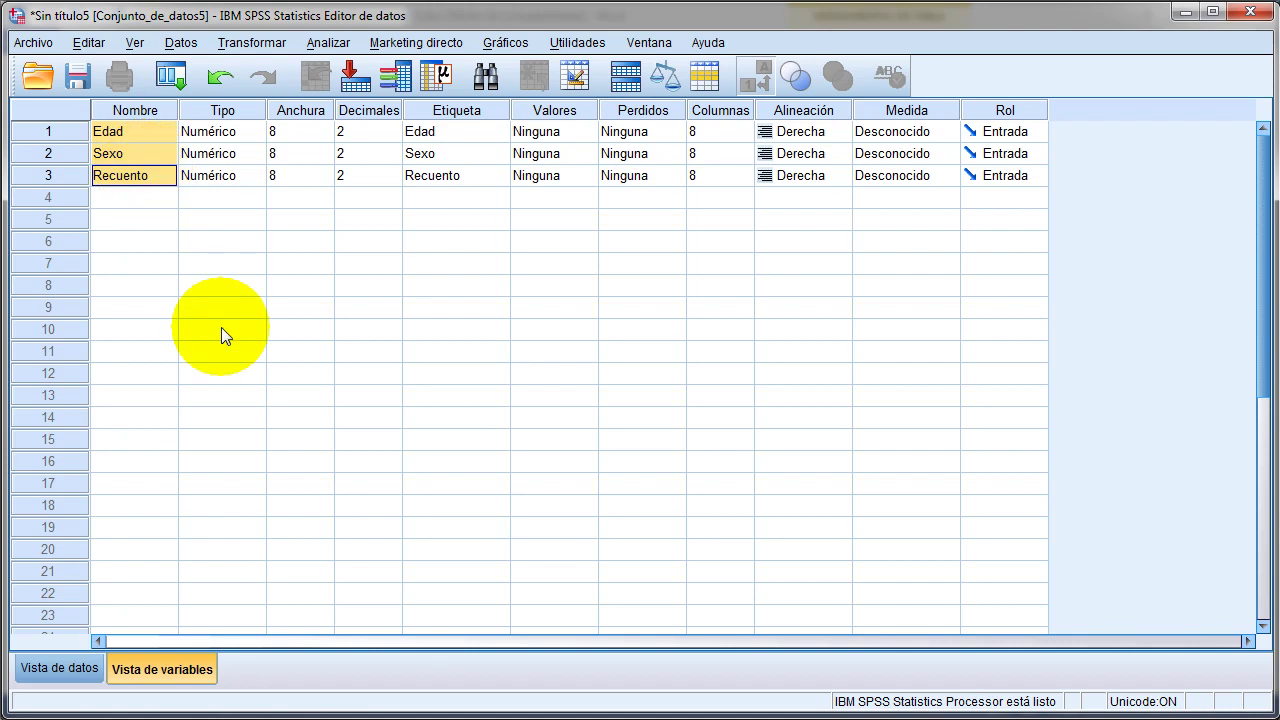
Step: Open the value labels of the Edad variable and add the label Adolescente for value 1
{"action": "left_click", "coordinate": [452, 133]}
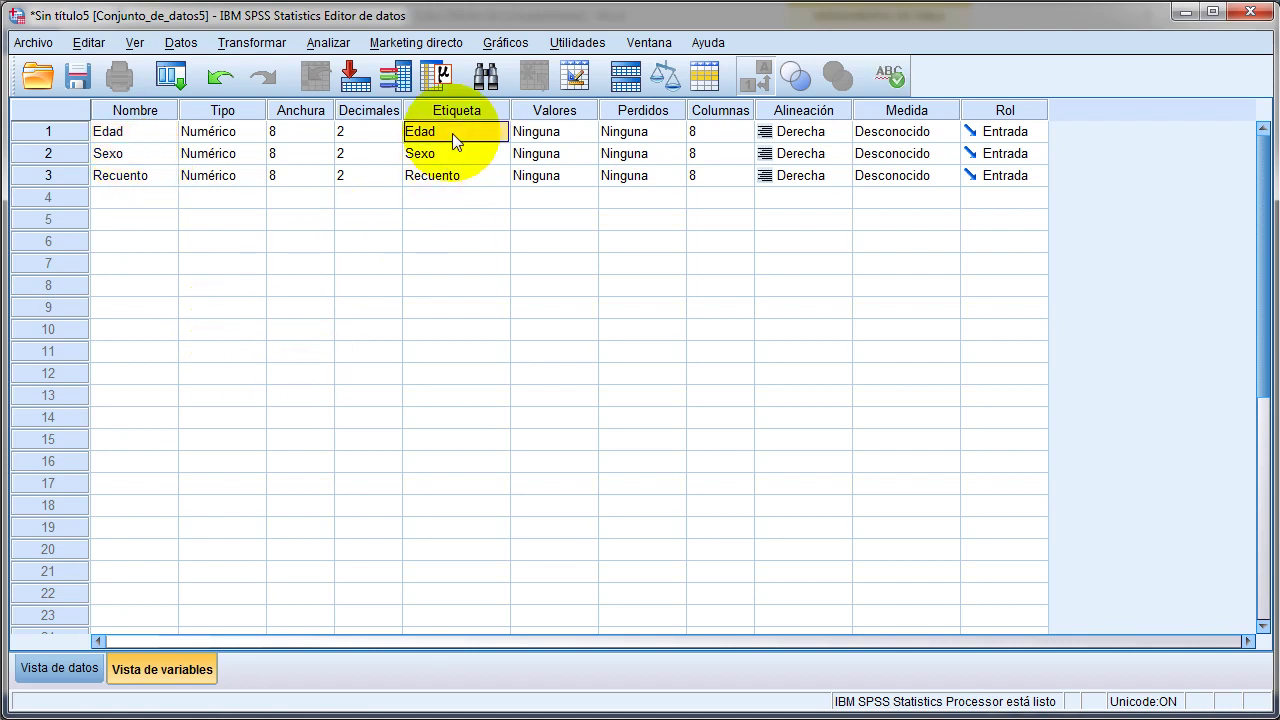
{"action": "left_click", "coordinate": [593, 134]}
{"action": "left_click", "coordinate": [594, 131]}
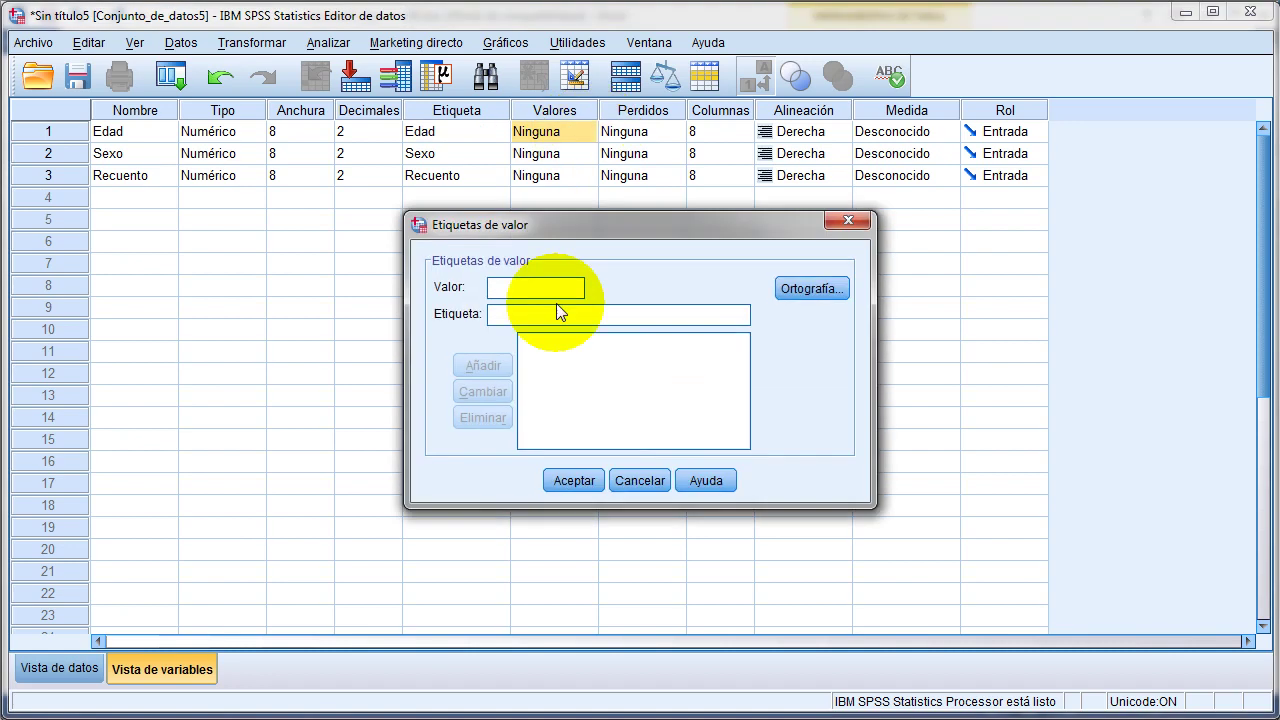
{"action": "type", "text": "1"}
{"action": "left_click", "coordinate": [590, 310]}
{"action": "type", "text": "A"}
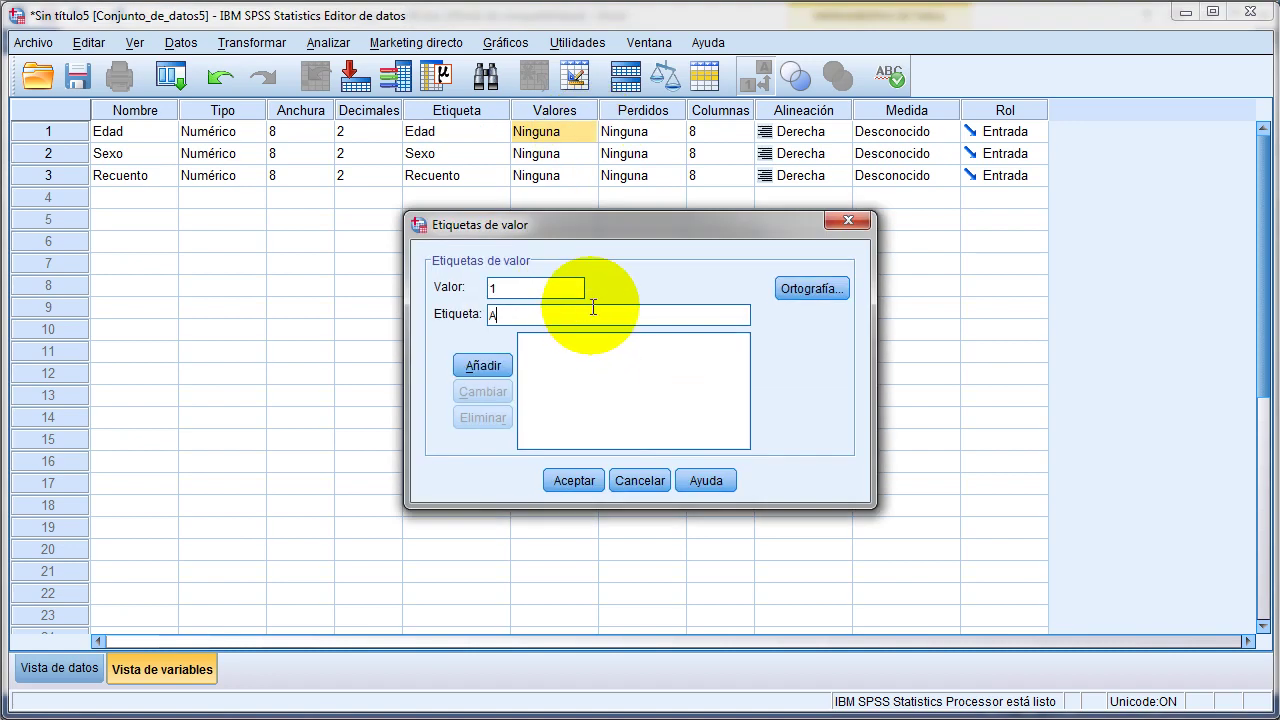
{"action": "type", "text": "dolescente"}
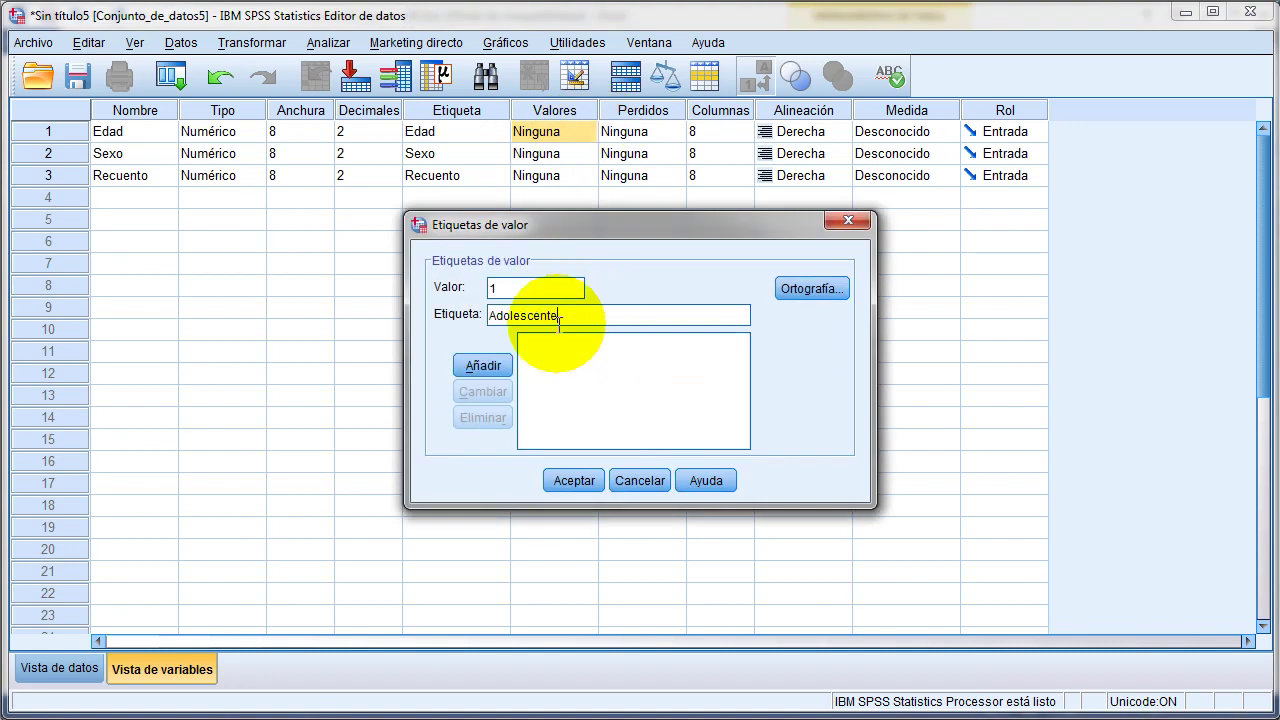
{"action": "left_click", "coordinate": [483, 365]}
Step: Add the labels Adulto for value 2 and Adulto mayor for value 3 to Edad and accept them
{"action": "type", "text": "2"}
{"action": "left_click", "coordinate": [541, 313]}
{"action": "type", "text": "A"}
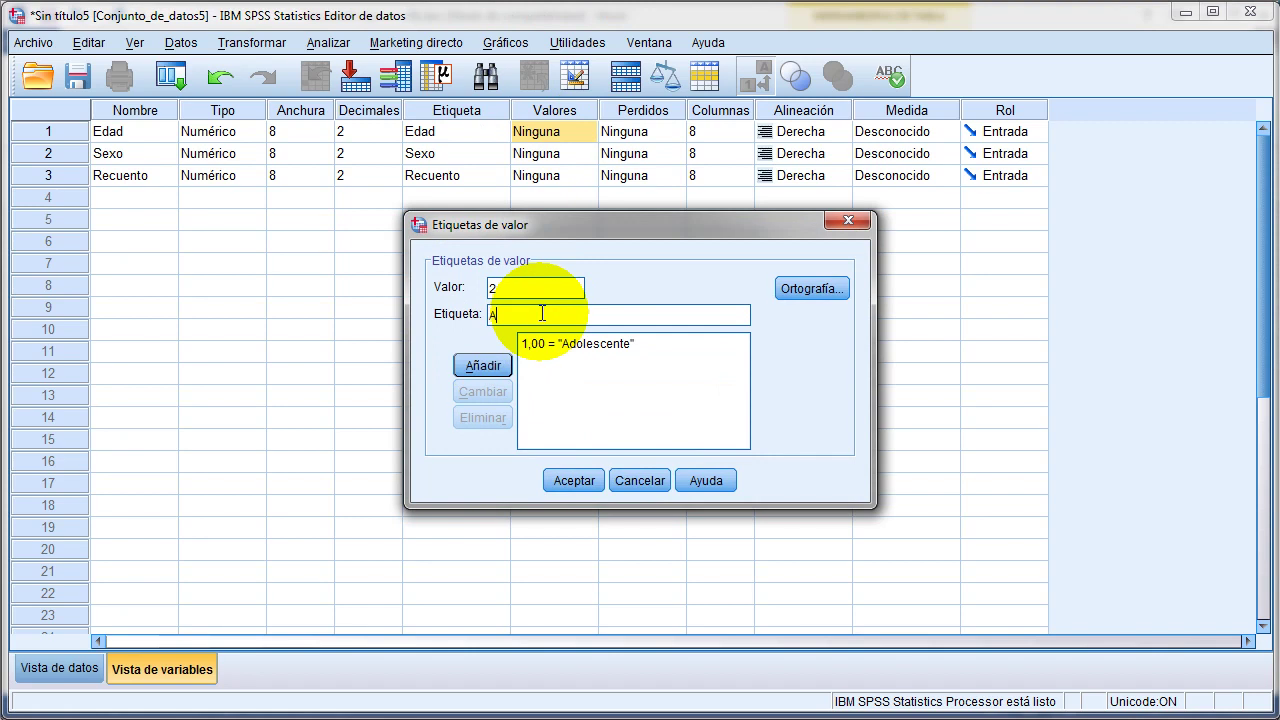
{"action": "type", "text": "dulto"}
{"action": "left_click", "coordinate": [483, 365]}
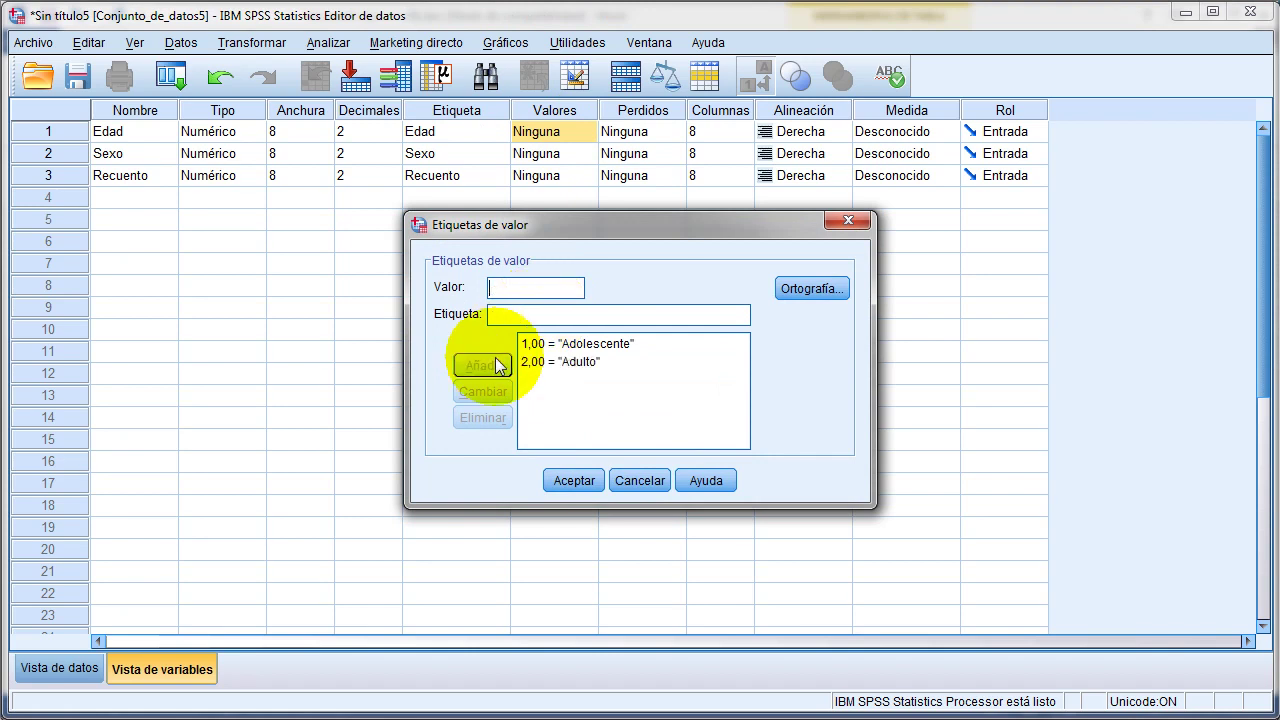
{"action": "type", "text": "3"}
{"action": "left_click", "coordinate": [543, 315]}
{"action": "type", "text": "Ad"}
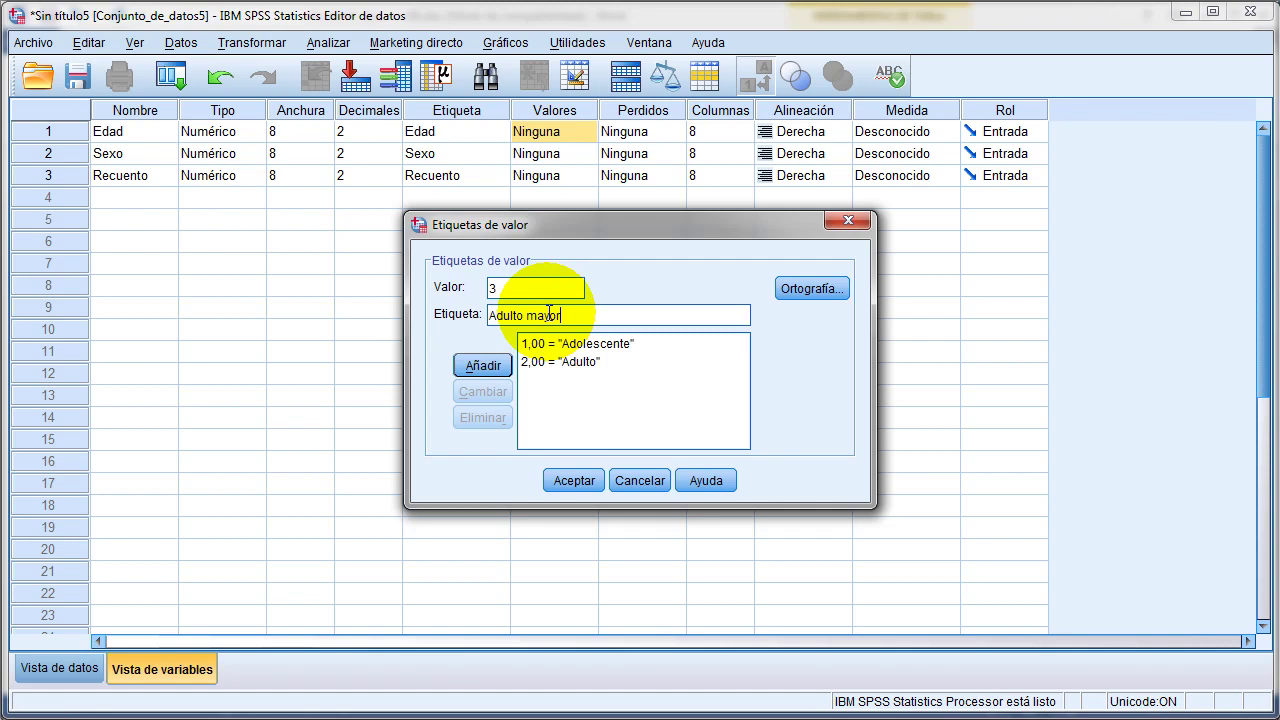
{"action": "type", "text": "ulto mayor"}
{"action": "left_click", "coordinate": [484, 362]}
{"action": "left_click", "coordinate": [577, 481]}
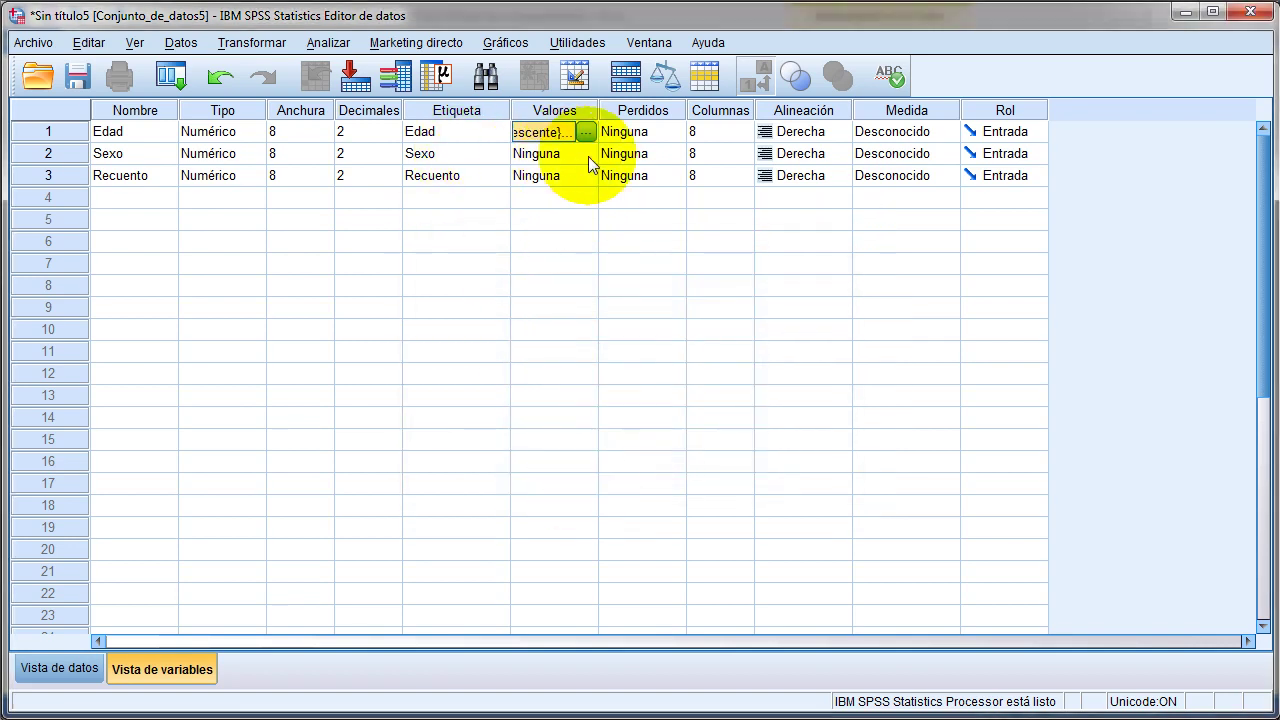
Step: Open the value labels of the Sexo variable and add the label Masculino for value 1
{"action": "left_click", "coordinate": [588, 154]}
{"action": "left_click", "coordinate": [588, 154]}
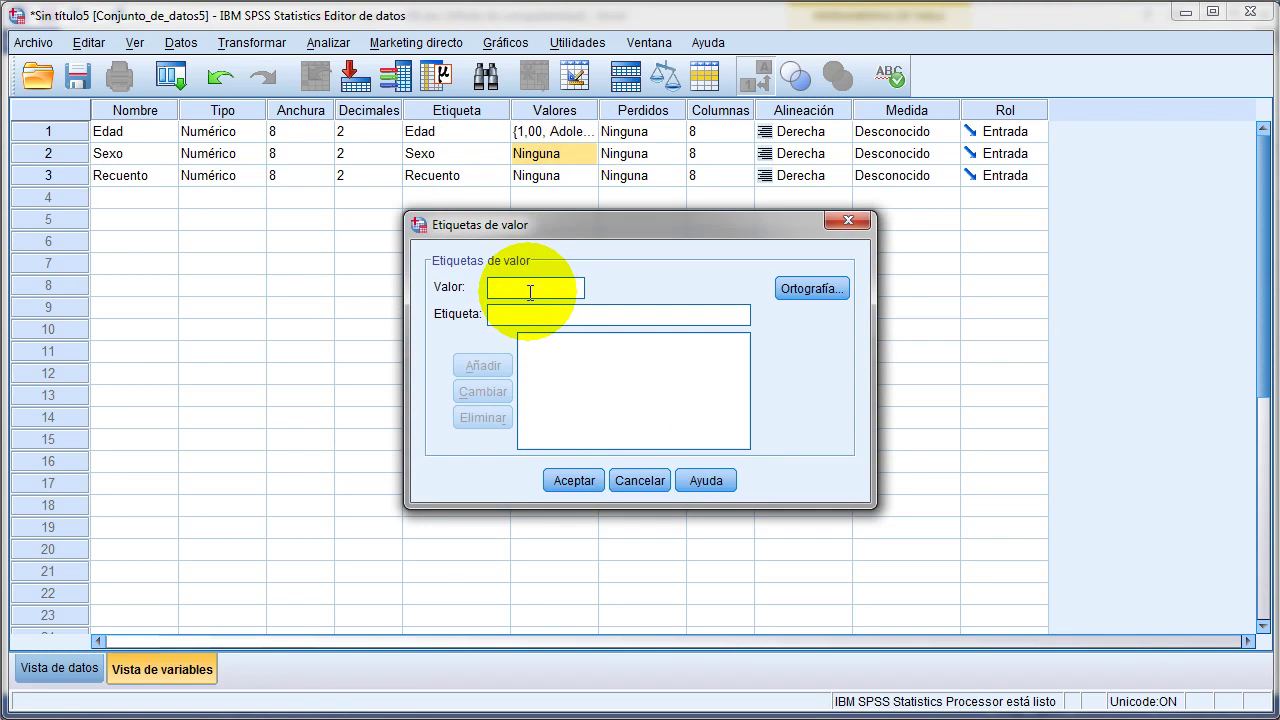
{"action": "type", "text": "1"}
{"action": "left_click", "coordinate": [528, 314]}
{"action": "type", "text": "Mascu"}
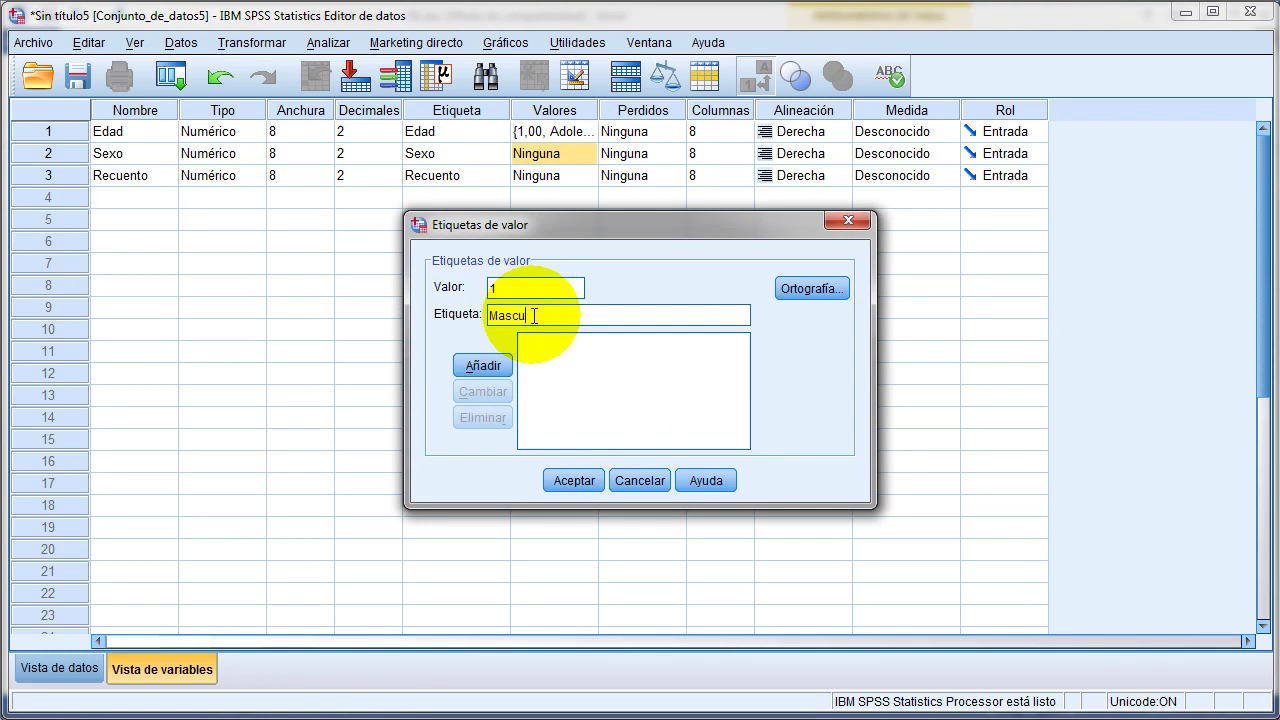
{"action": "type", "text": "lino"}
{"action": "left_click", "coordinate": [495, 363]}
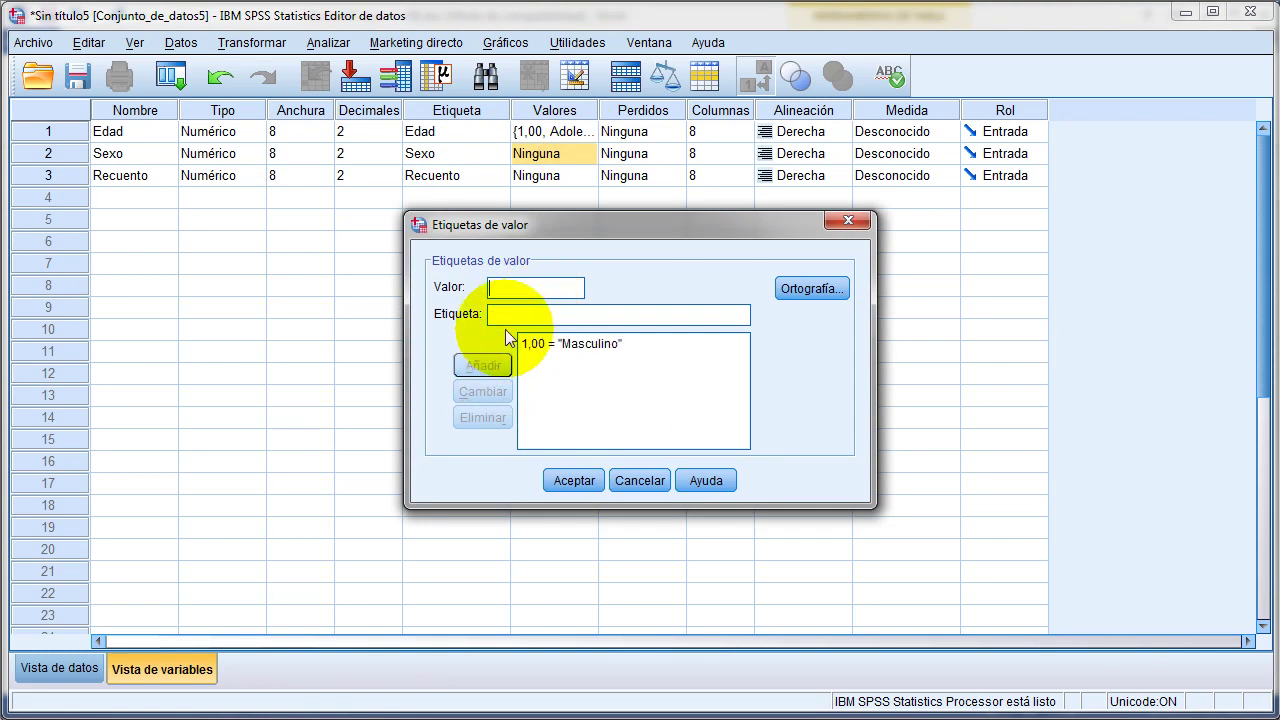
Step: Add the label Femenino for value 2 to Sexo and accept the value labels
{"action": "type", "text": "2"}
{"action": "left_click", "coordinate": [526, 312]}
{"action": "type", "text": "Fe"}
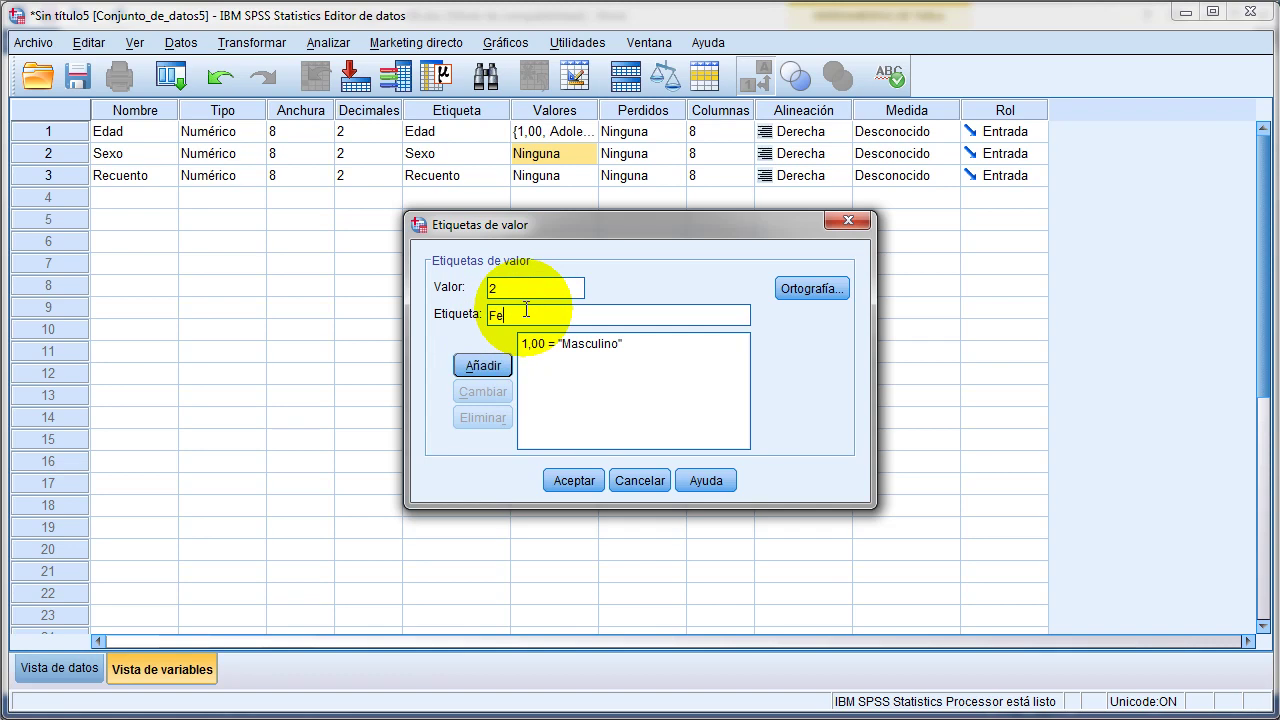
{"action": "type", "text": "menino"}
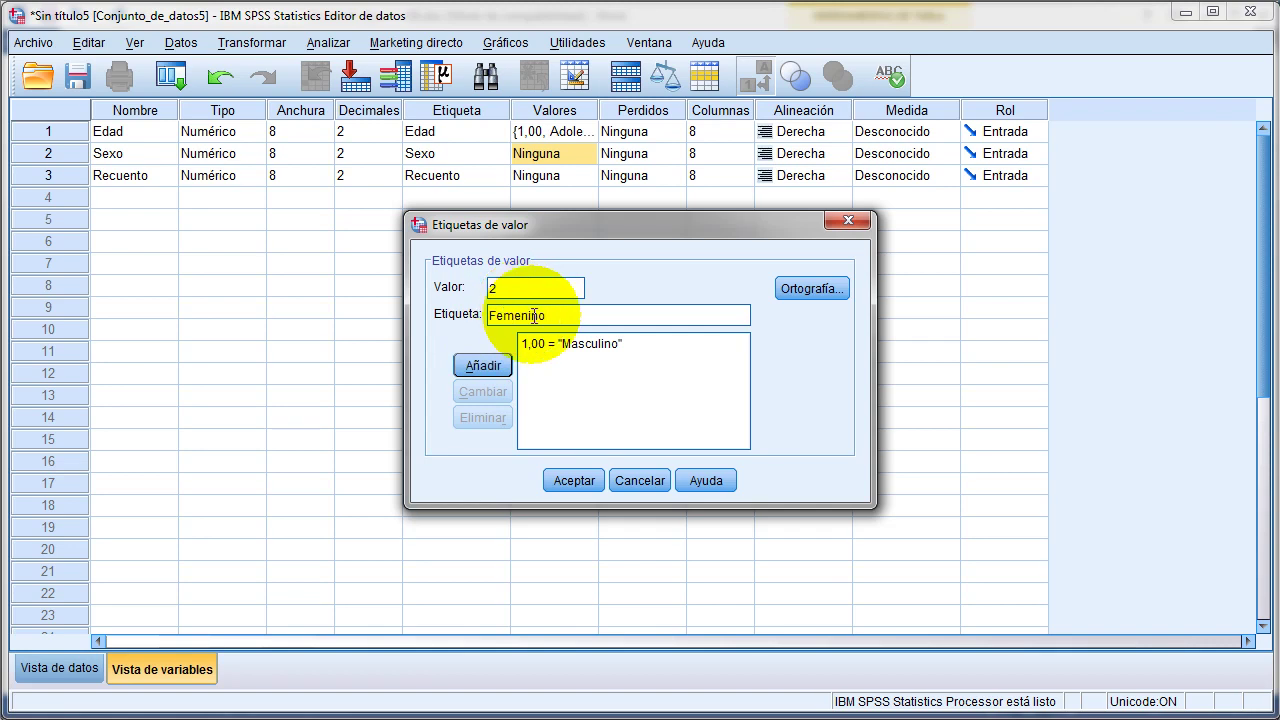
{"action": "left_click", "coordinate": [483, 365]}
{"action": "left_click", "coordinate": [574, 480]}
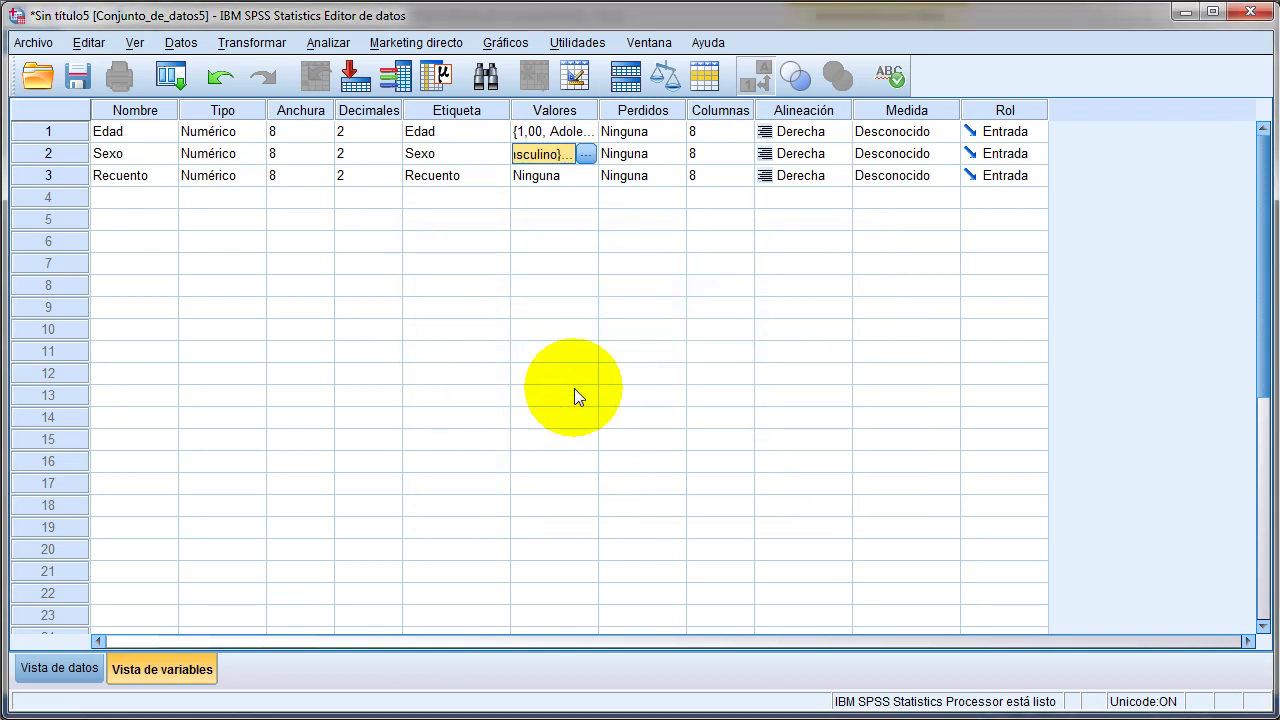
Step: Set the decimals of Edad, Sexo and Recuento to 0 and go to the first Edad cell in the data view
{"action": "left_click", "coordinate": [453, 174]}
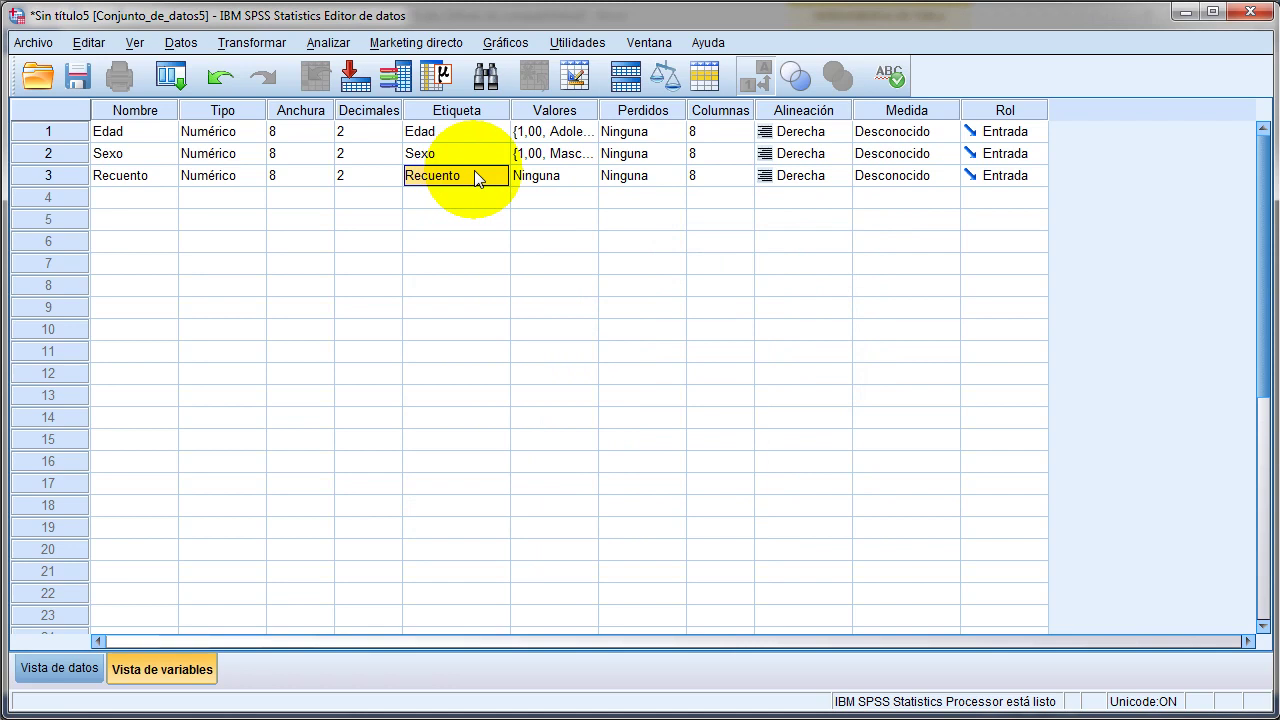
{"action": "left_click", "coordinate": [394, 136]}
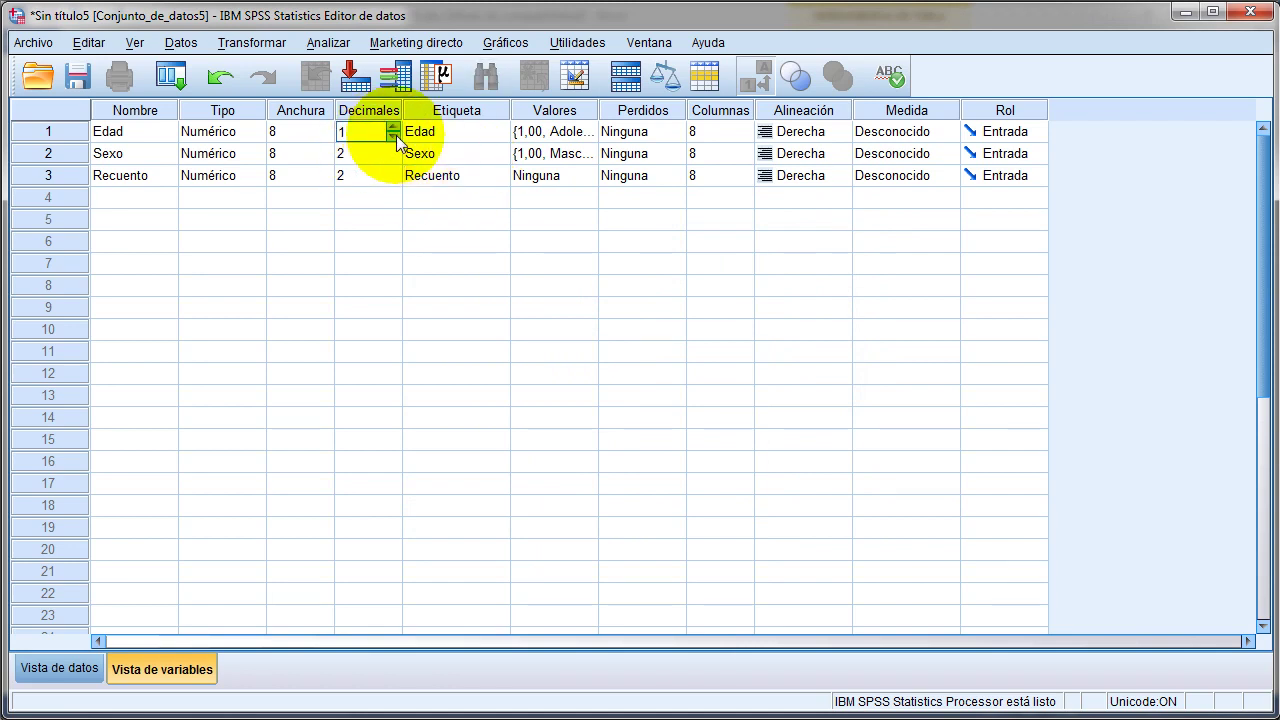
{"action": "left_click", "coordinate": [394, 136]}
{"action": "left_click", "coordinate": [394, 158]}
{"action": "left_click", "coordinate": [394, 158]}
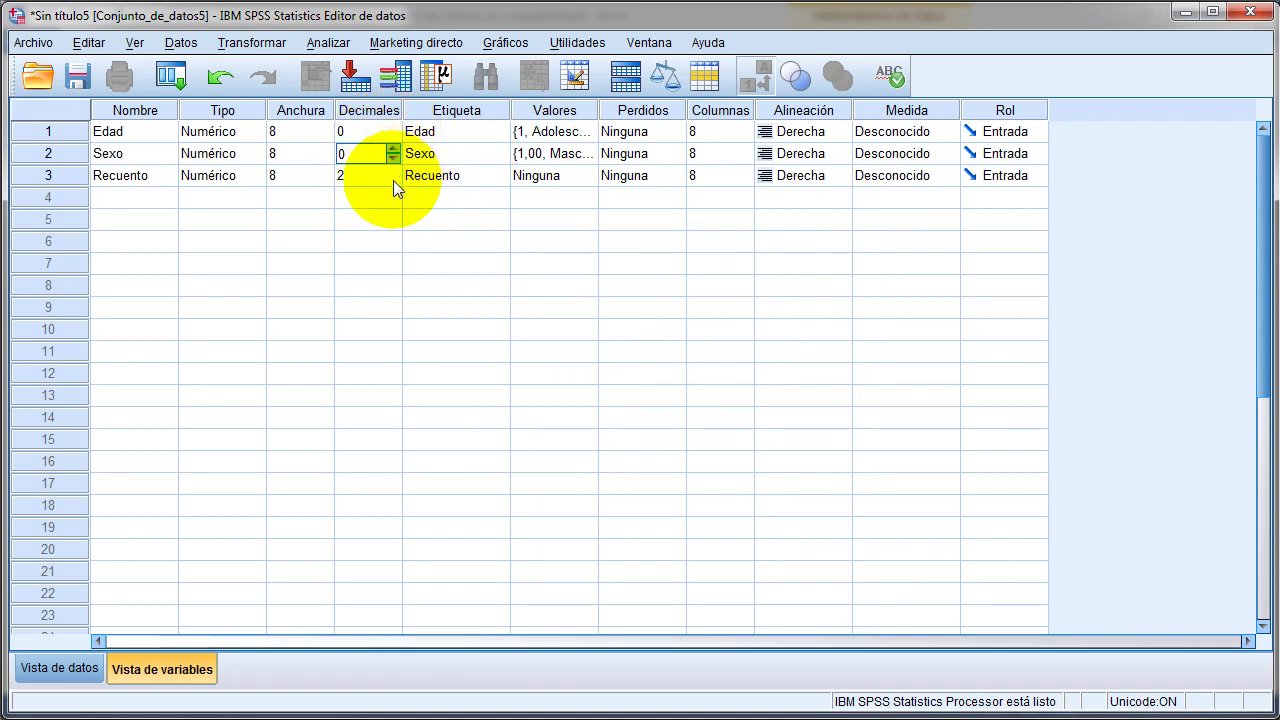
{"action": "left_click", "coordinate": [393, 181]}
{"action": "left_click", "coordinate": [393, 181]}
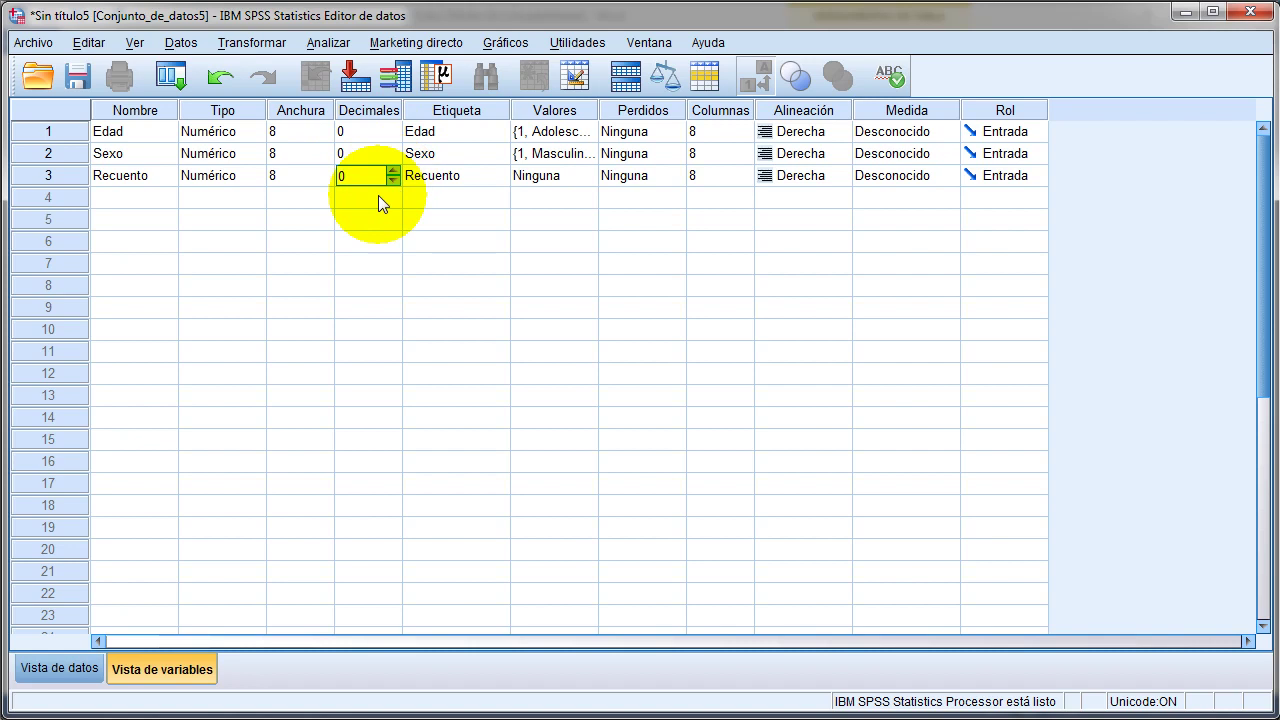
{"action": "left_click", "coordinate": [62, 666]}
{"action": "left_click", "coordinate": [133, 159]}
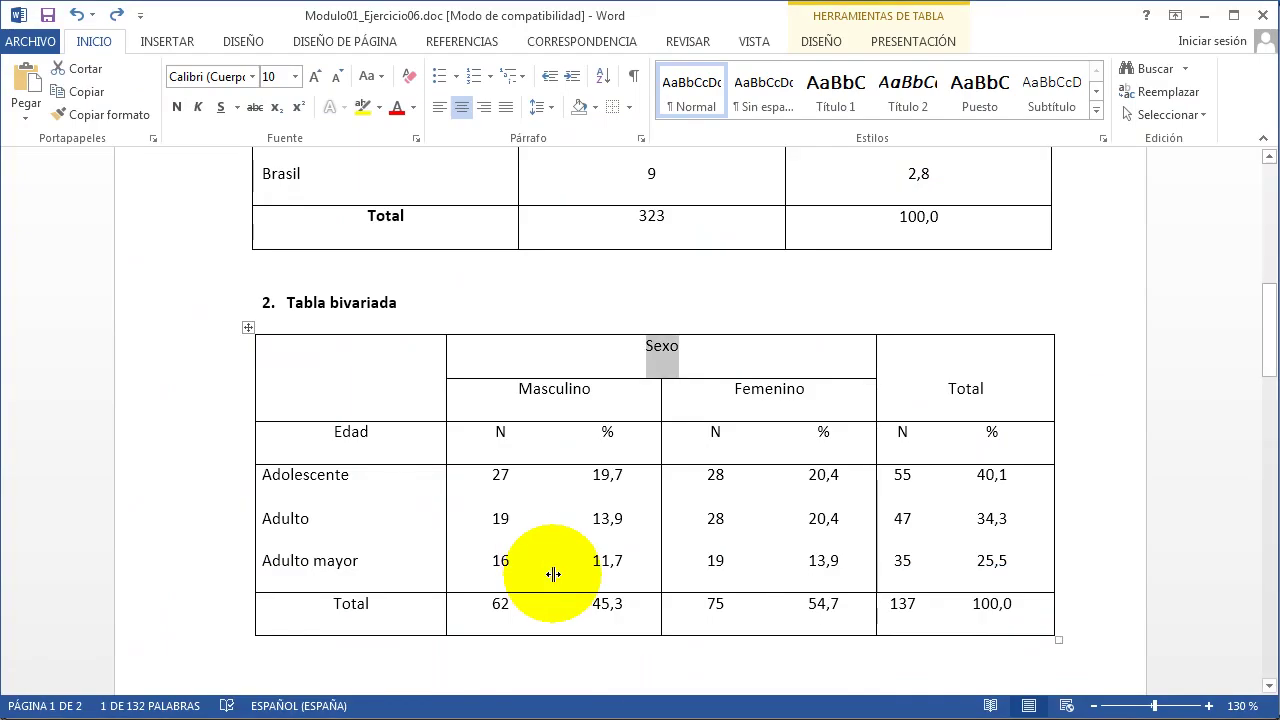
Step: Switch to the Word document and examine which age and sex categories the first count of the bivariate table belongs to
{"action": "left_click", "coordinate": [382, 436]}
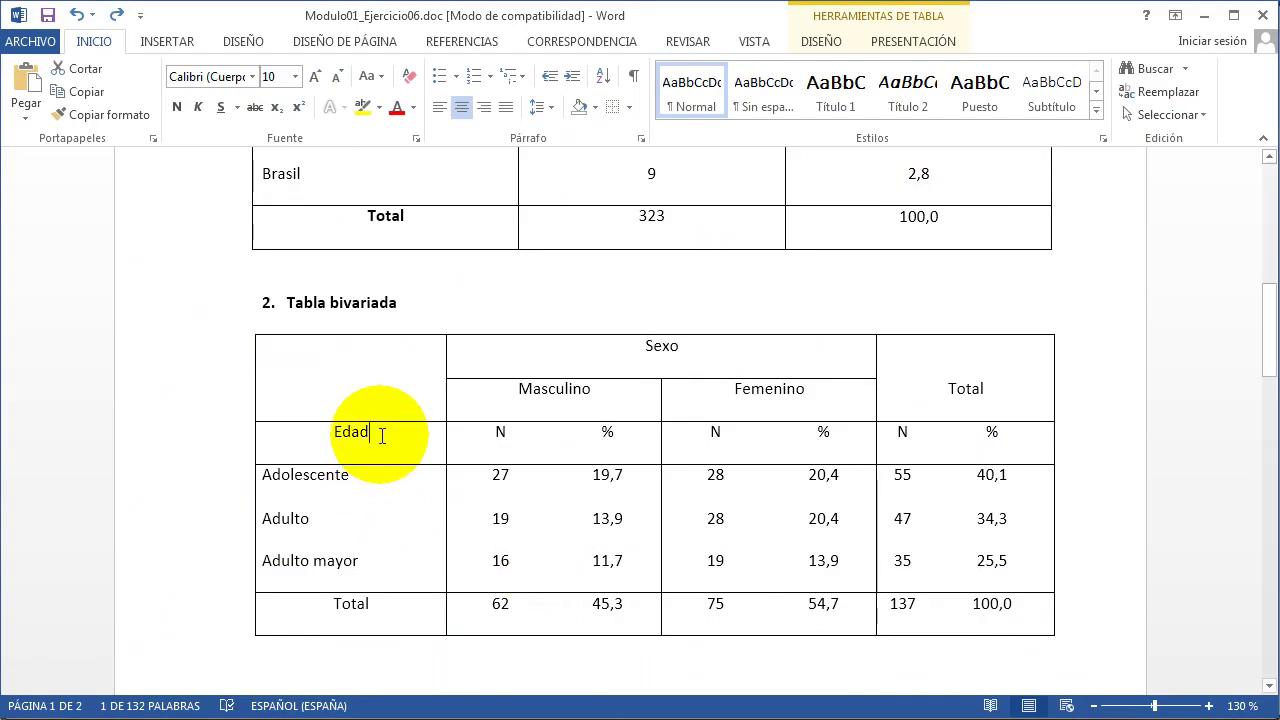
{"action": "left_click_drag", "start_coordinate": [492, 472], "coordinate": [521, 481]}
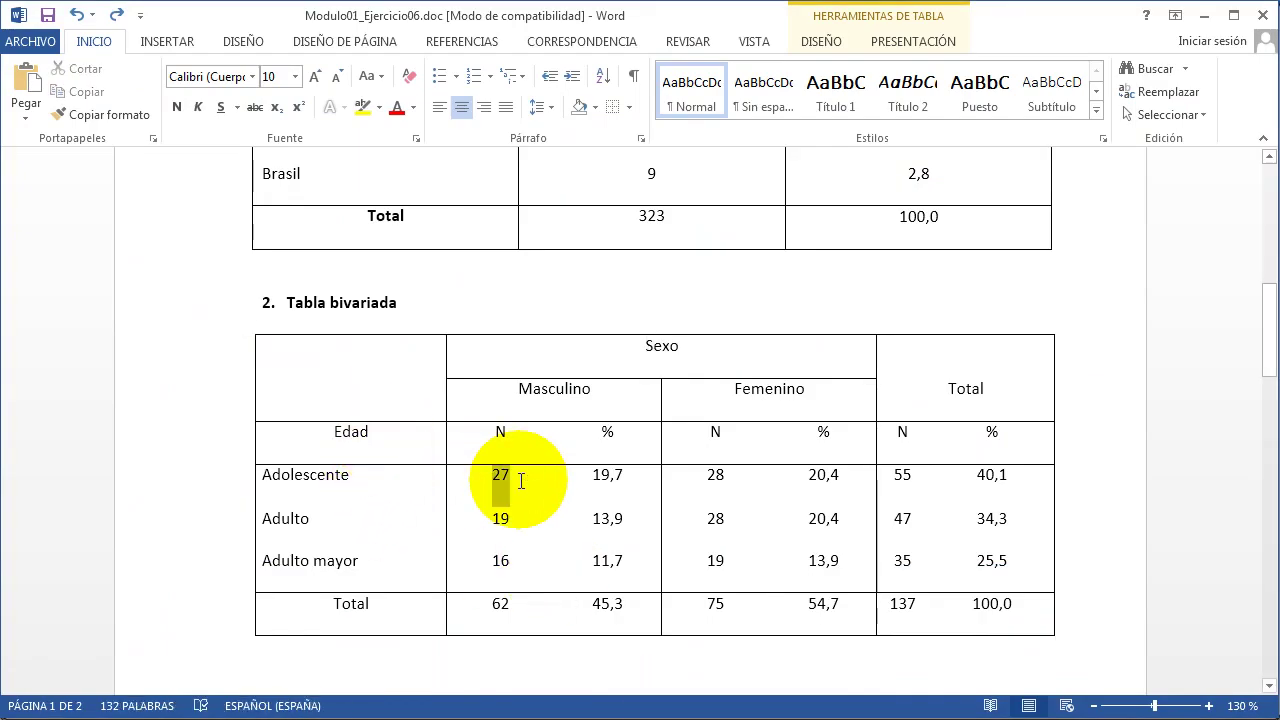
{"action": "left_click_drag", "start_coordinate": [350, 484], "coordinate": [258, 480]}
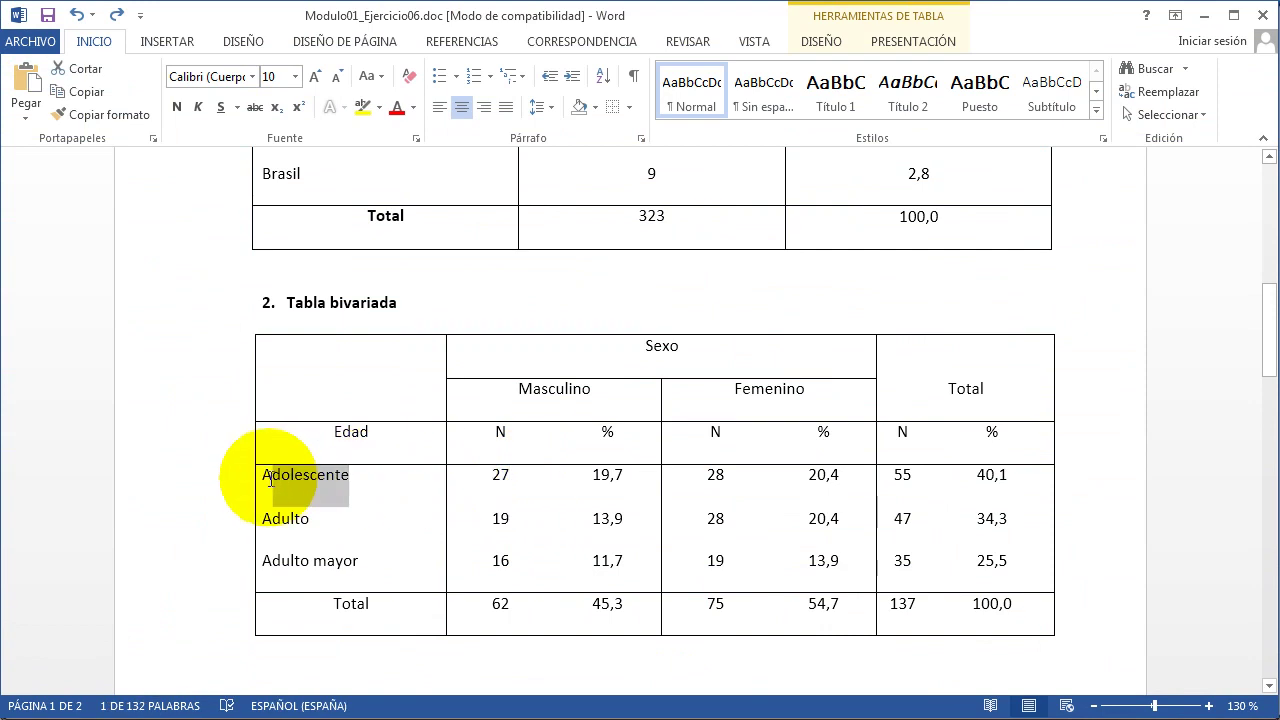
{"action": "left_click_drag", "start_coordinate": [514, 394], "coordinate": [609, 397]}
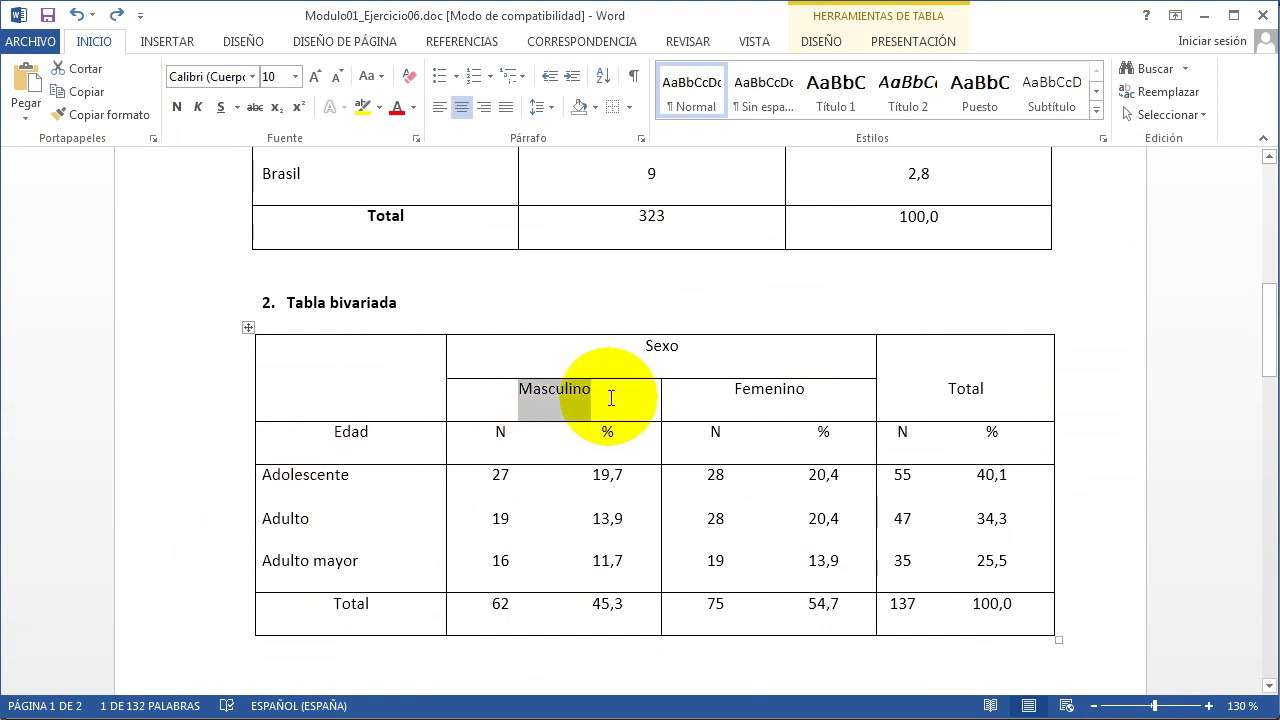
{"action": "left_click", "coordinate": [265, 474]}
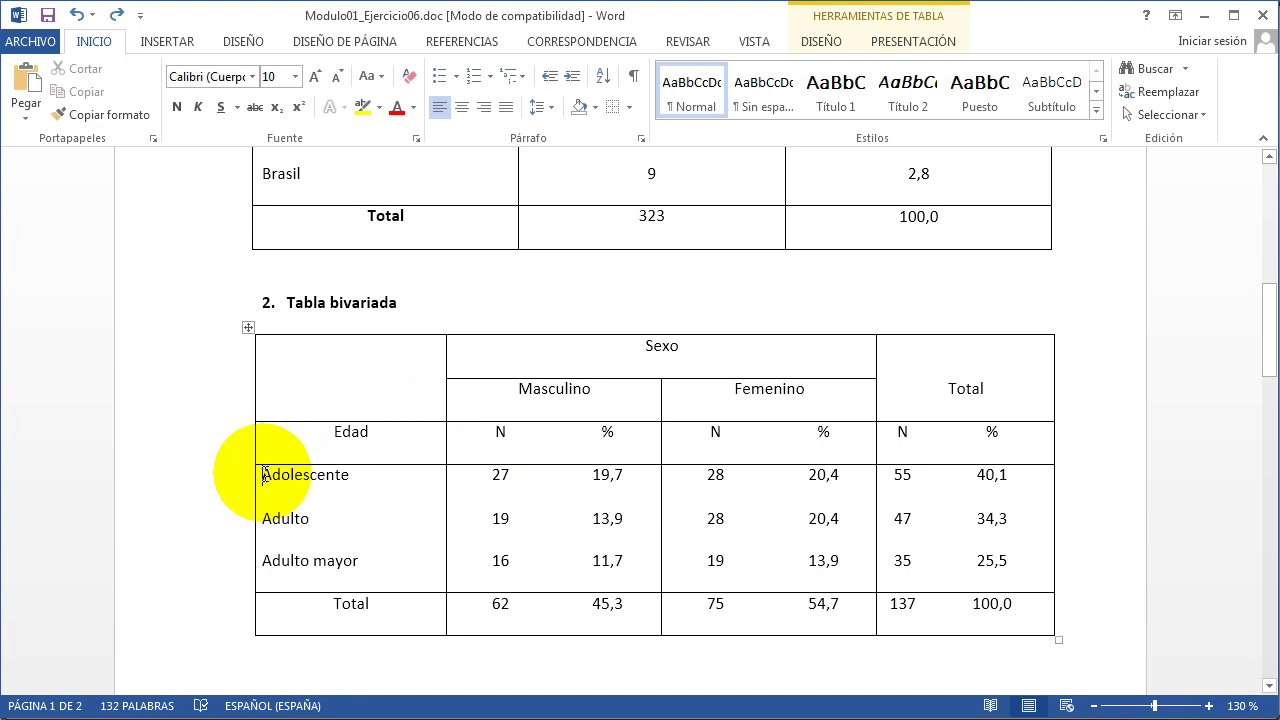
{"action": "double_click", "coordinate": [601, 392]}
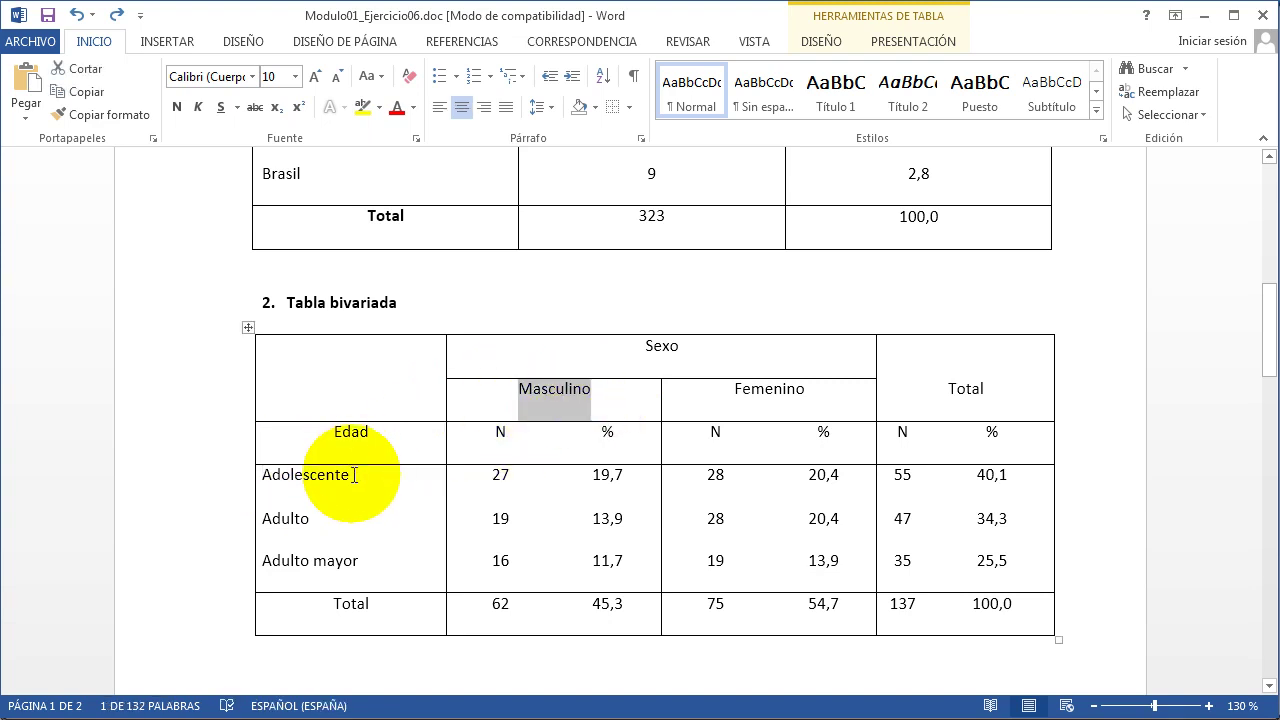
{"action": "left_click_drag", "start_coordinate": [347, 474], "coordinate": [281, 474]}
{"action": "double_click", "coordinate": [573, 391]}
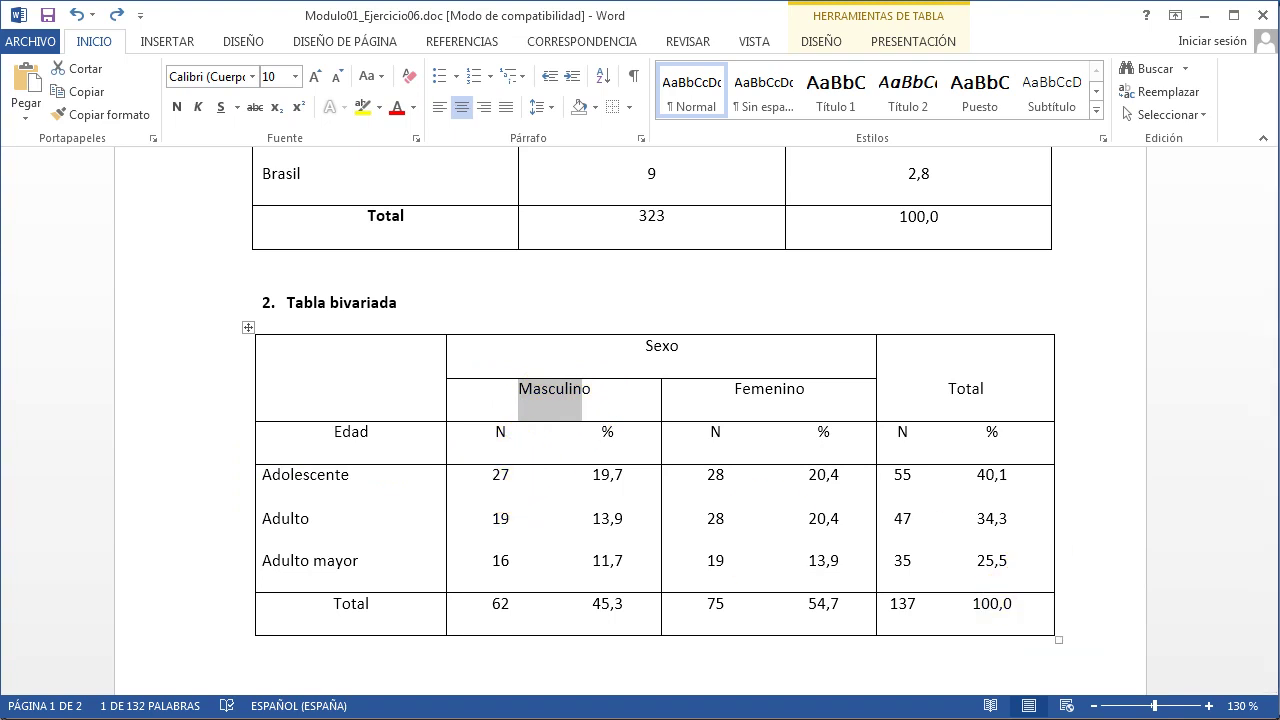
Step: Switch back to SPSS and enter 1 for Edad and 1 for Sexo in the first case
{"action": "key", "text": "alt+Tab"}
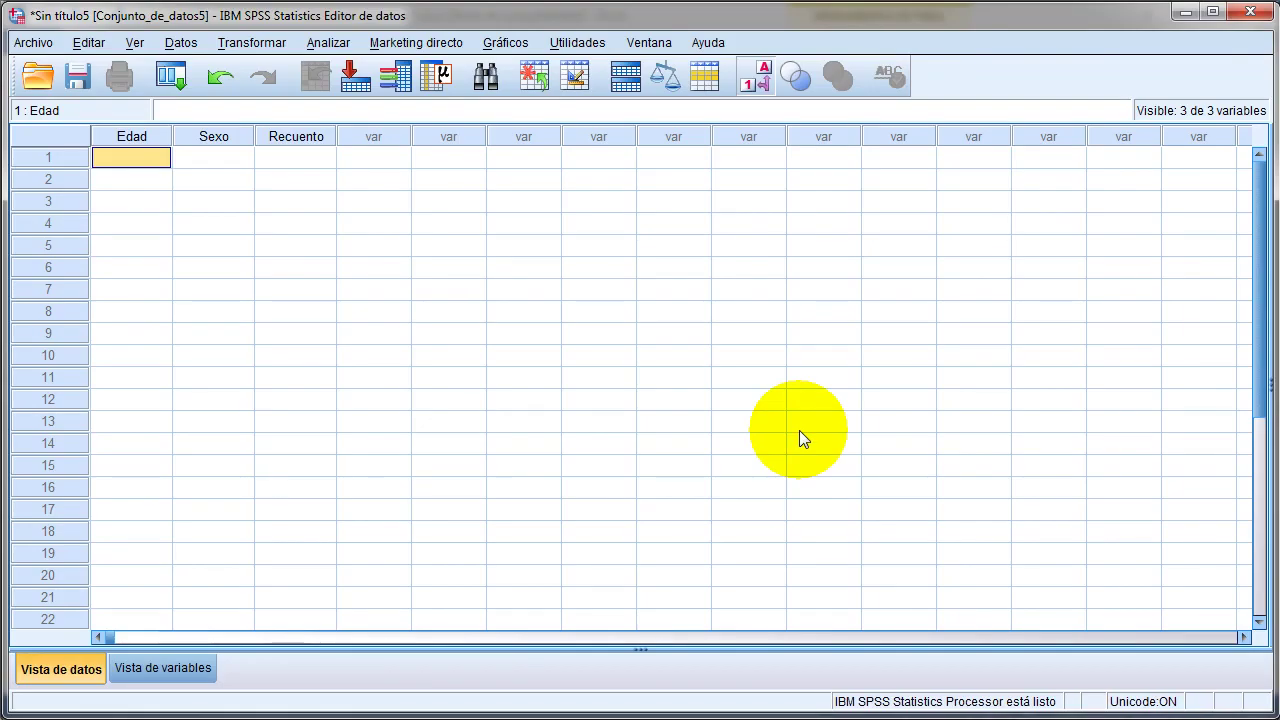
{"action": "type", "text": "1"}
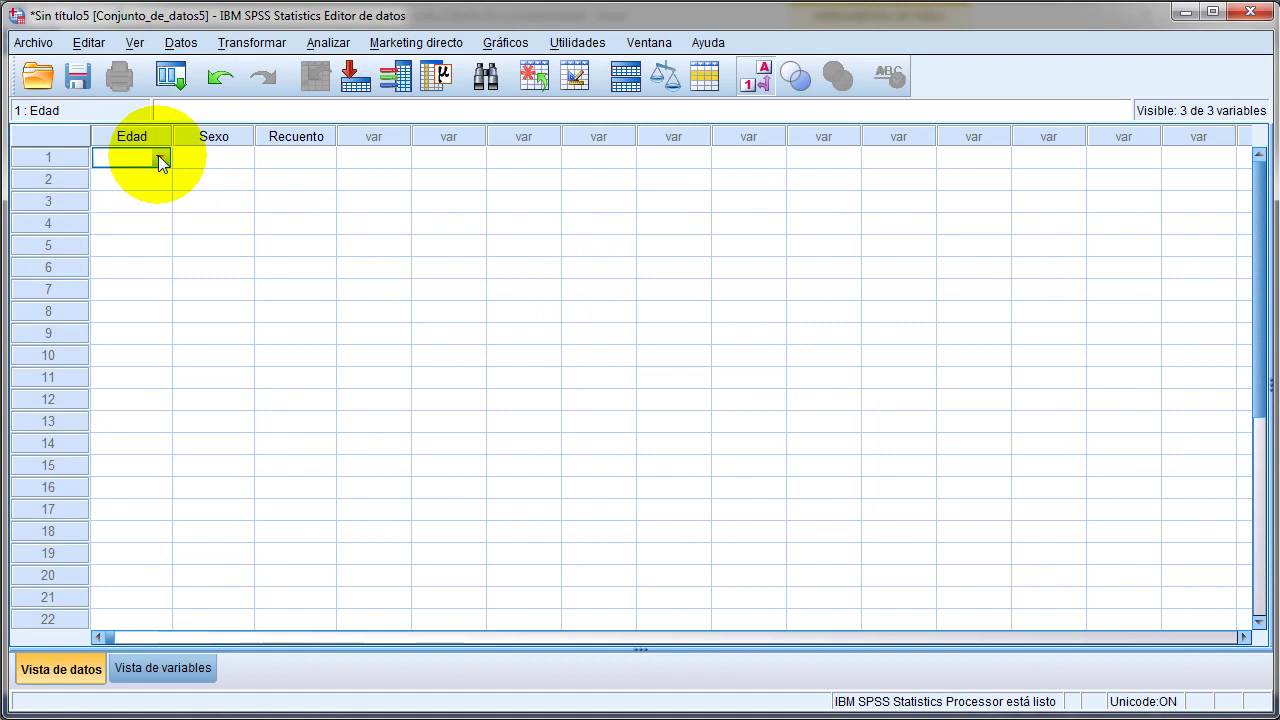
{"action": "key", "text": "Tab"}
{"action": "type", "text": "1"}
{"action": "key", "text": "Tab"}
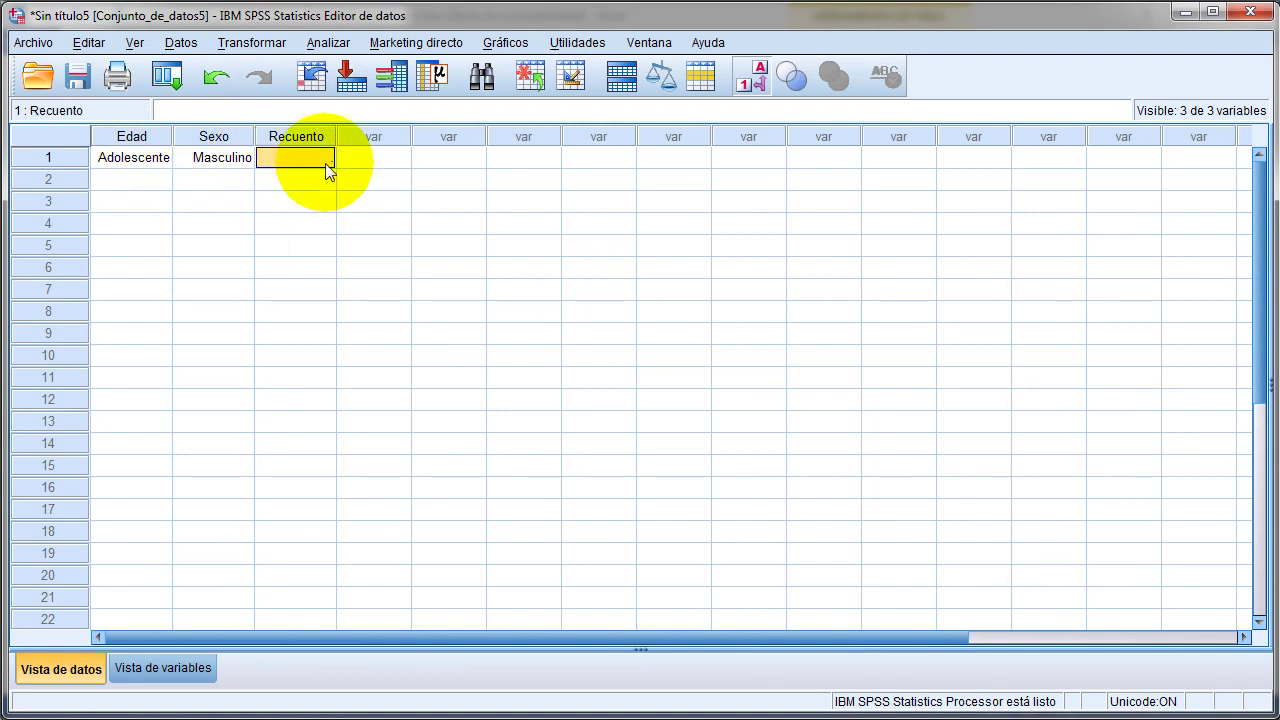
Step: Copy the Adolescente–Masculino count, 27, from the Word table into the Recuento cell of the first SPSS case
{"action": "key", "text": "alt+Tab"}
{"action": "left_click_drag", "start_coordinate": [457, 480], "coordinate": [508, 480]}
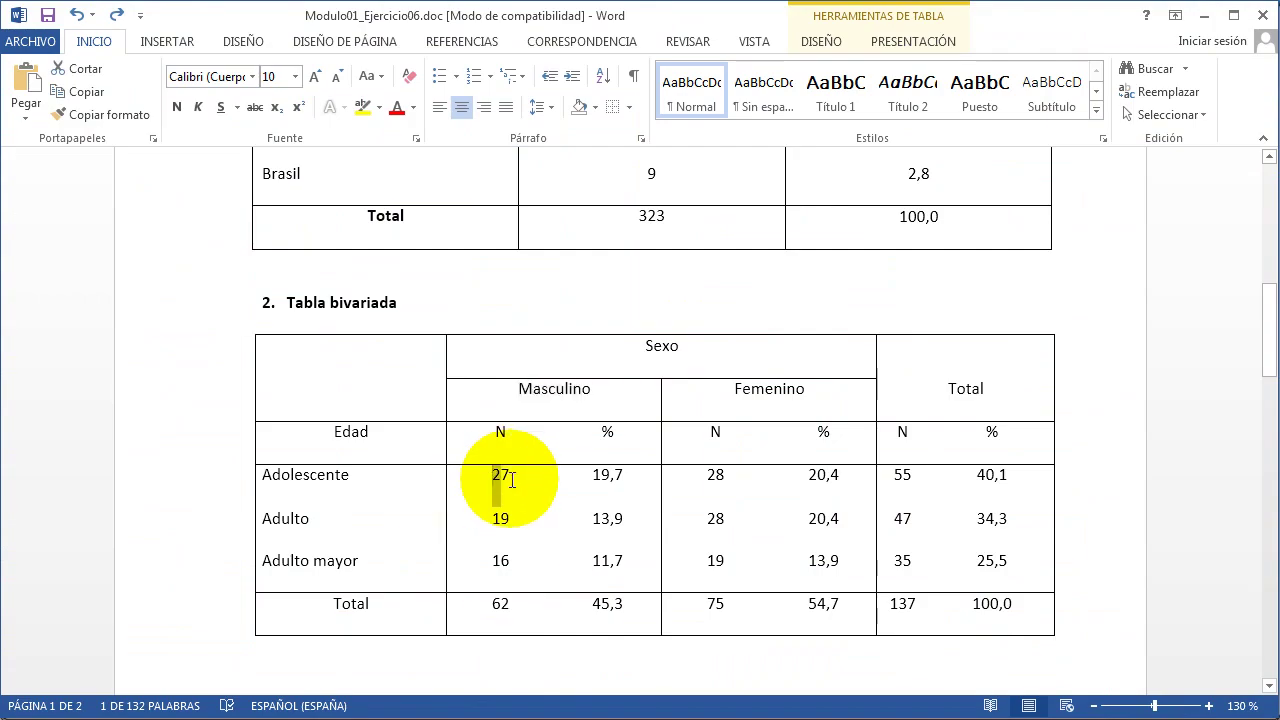
{"action": "key", "text": "ctrl+c"}
{"action": "key", "text": "alt+Tab"}
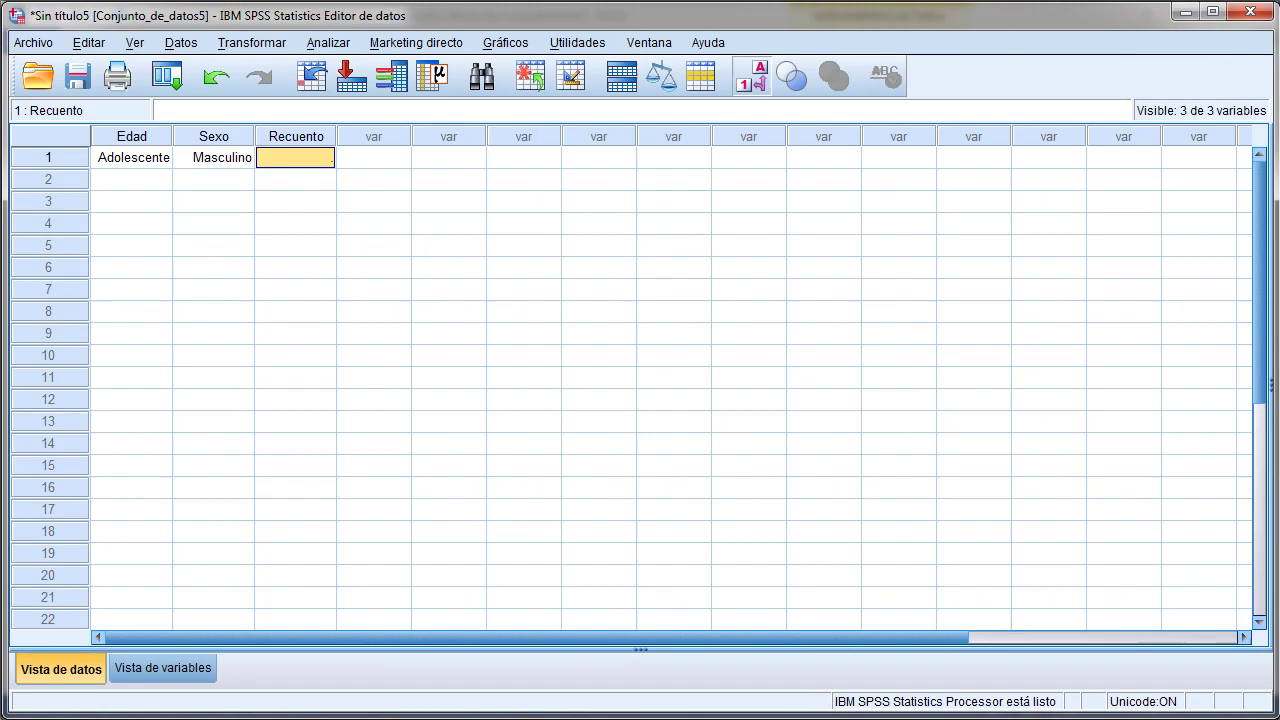
{"action": "key", "text": "ctrl+v"}
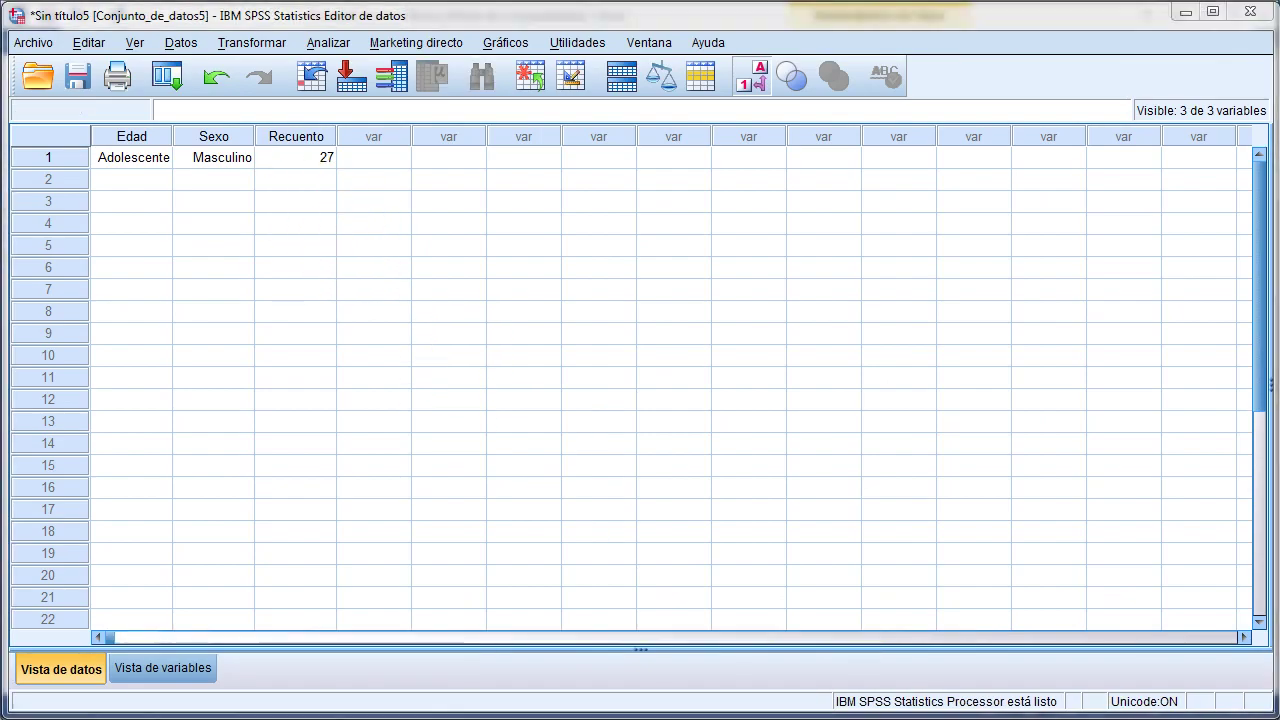
Step: Switch to the Word document and examine which age and sex categories the second count of the bivariate table's first row belongs to
{"action": "key", "text": "alt+Tab"}
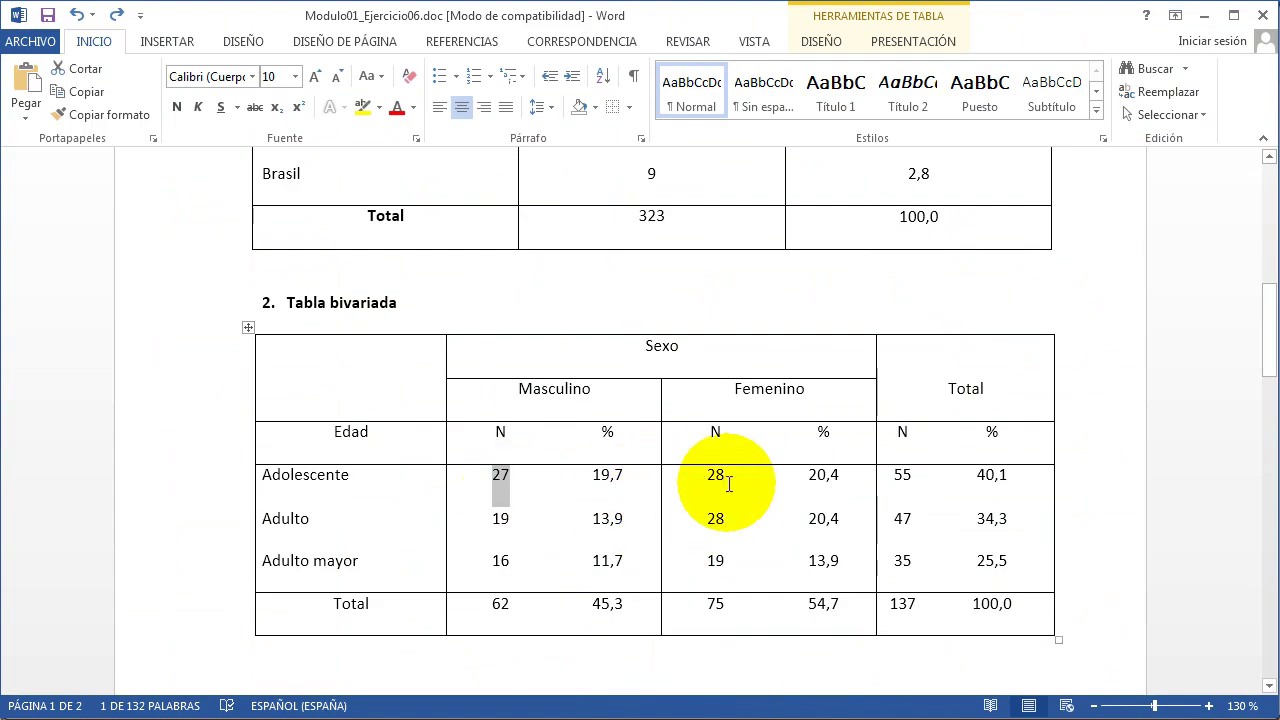
{"action": "left_click_drag", "start_coordinate": [703, 479], "coordinate": [732, 477]}
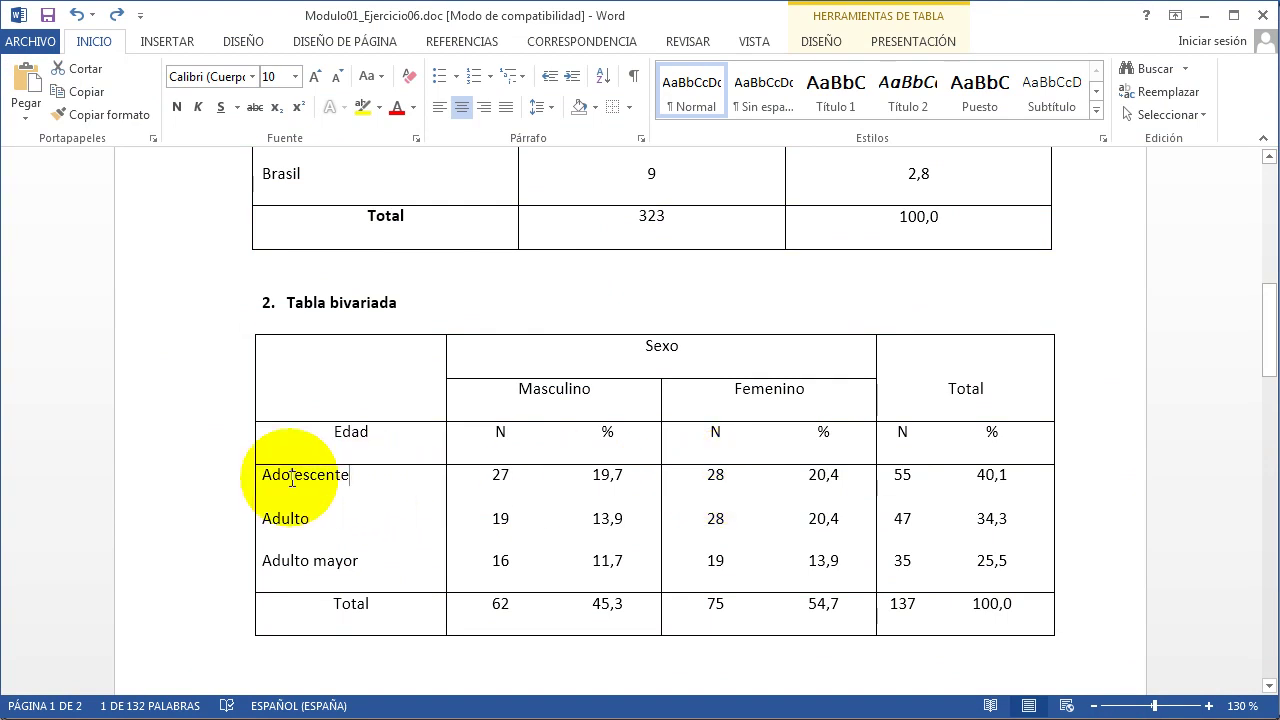
{"action": "double_click", "coordinate": [262, 474]}
{"action": "left_click_drag", "start_coordinate": [734, 388], "coordinate": [800, 388]}
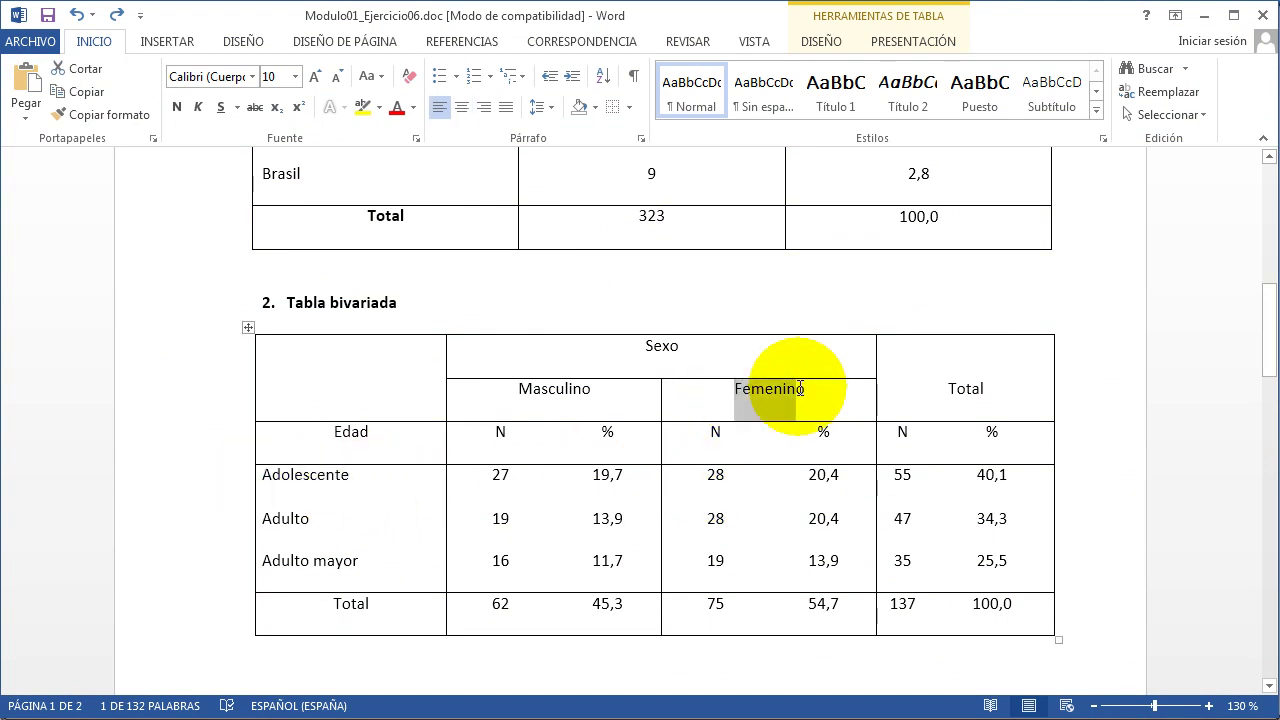
{"action": "left_click_drag", "start_coordinate": [349, 476], "coordinate": [265, 477]}
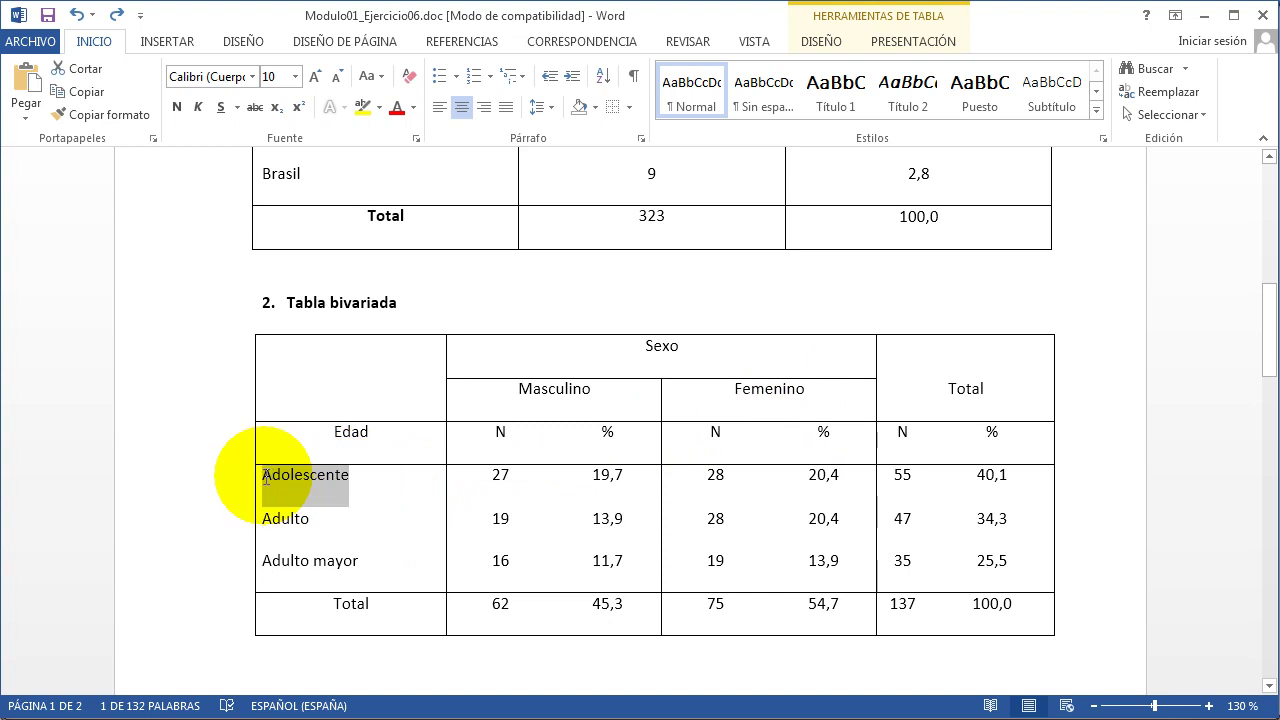
{"action": "double_click", "coordinate": [736, 480]}
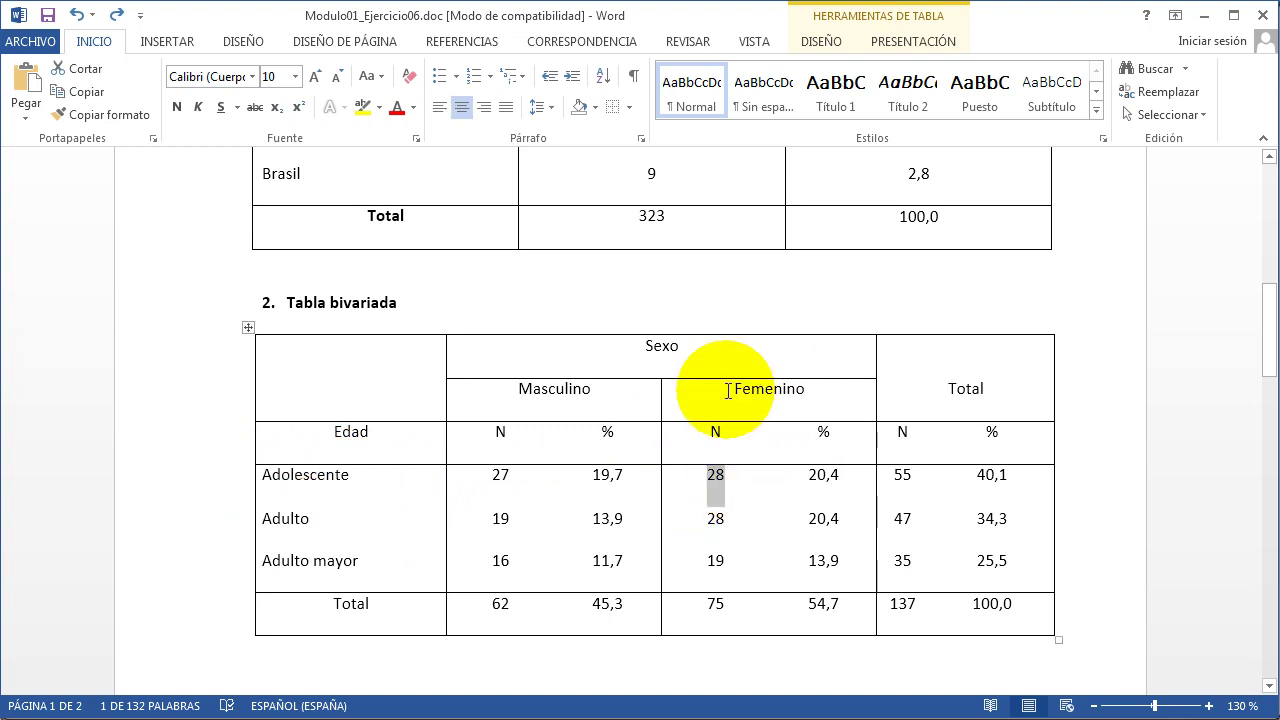
{"action": "double_click", "coordinate": [818, 392]}
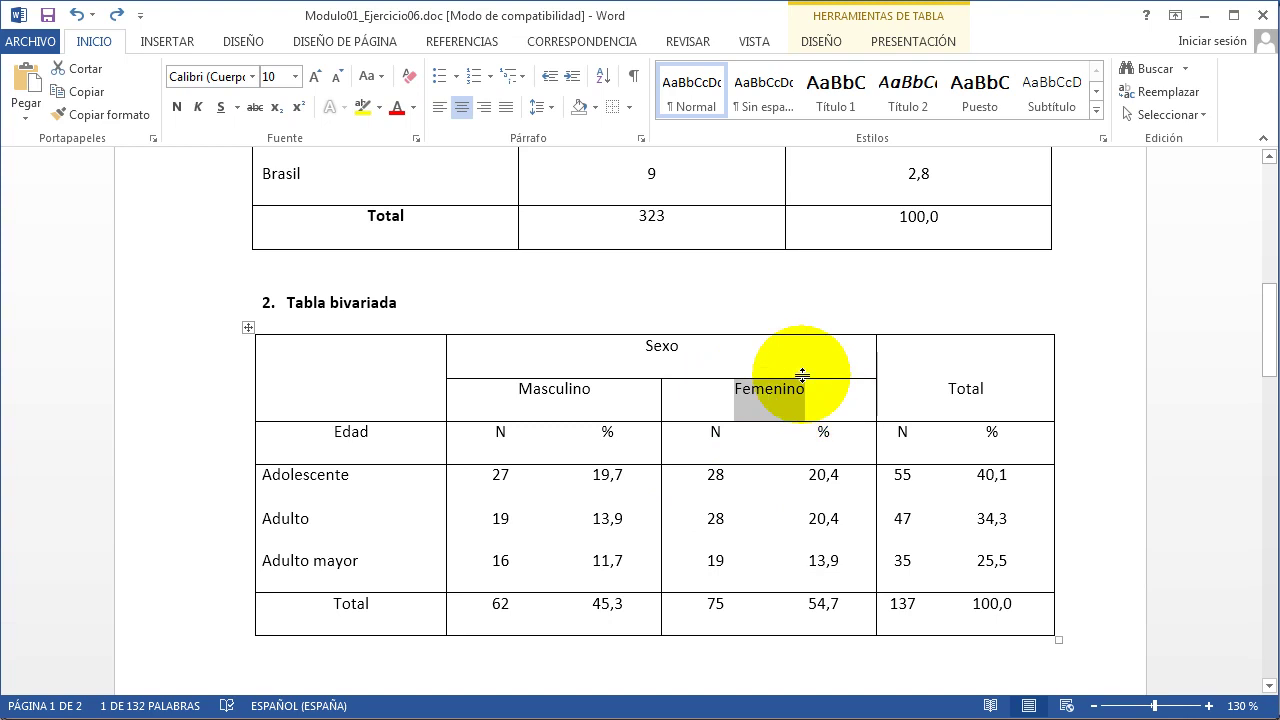
{"action": "double_click", "coordinate": [662, 346]}
Step: Copy the Adolescente–Femenino count from the Word table, switch to SPSS and enter 1 for Edad and 2 for Sexo in the second case
{"action": "double_click", "coordinate": [717, 474]}
{"action": "key", "text": "ctrl+c"}
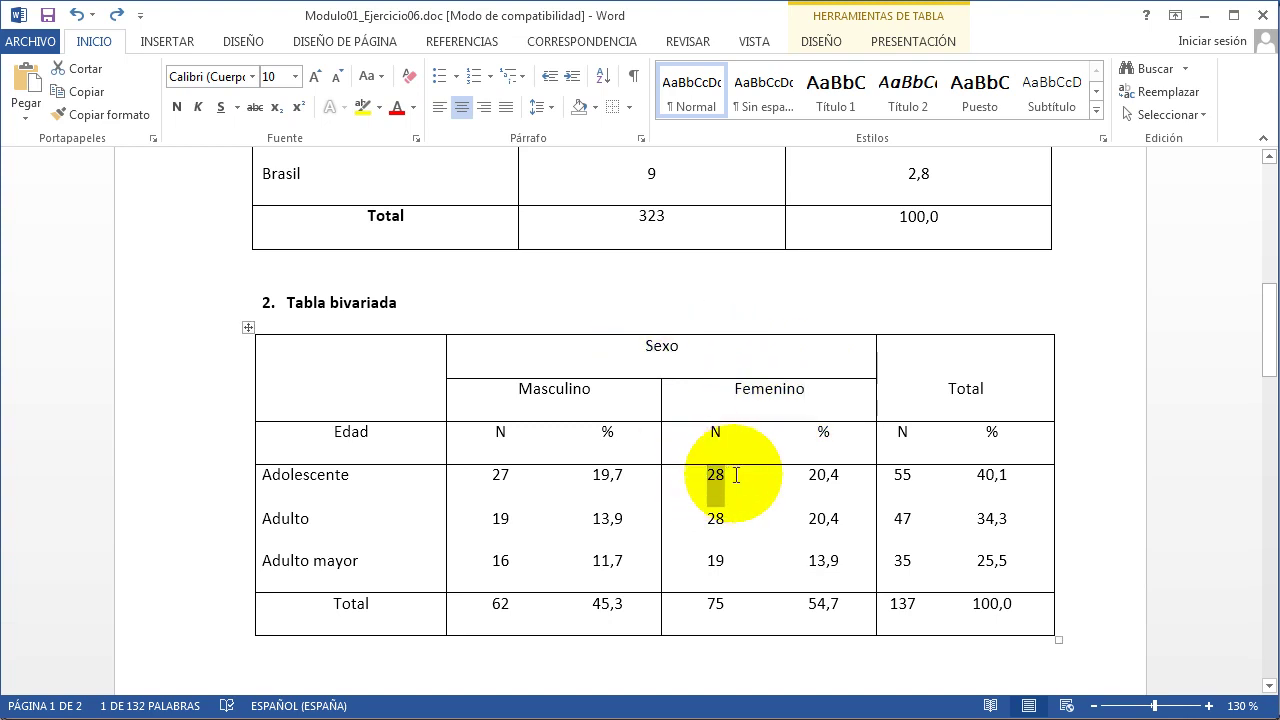
{"action": "key", "text": "alt+Tab"}
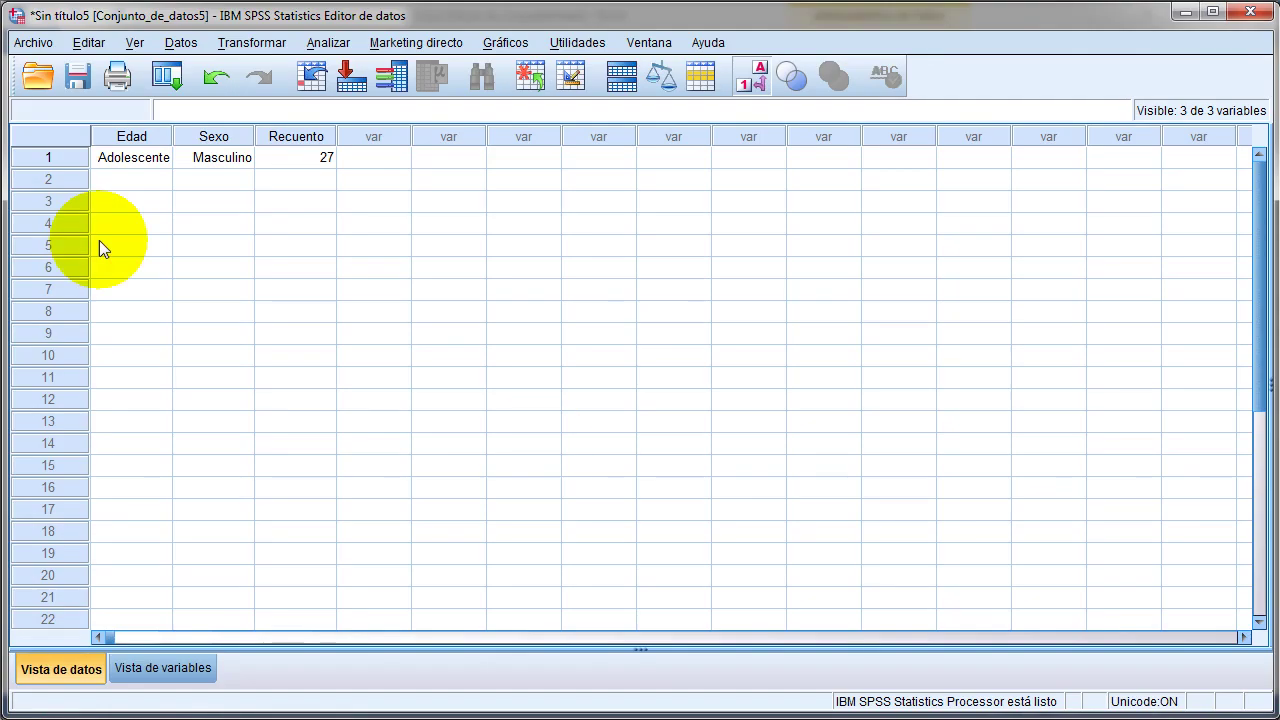
{"action": "left_click", "coordinate": [137, 179]}
{"action": "type", "text": "1"}
{"action": "left_click", "coordinate": [192, 179]}
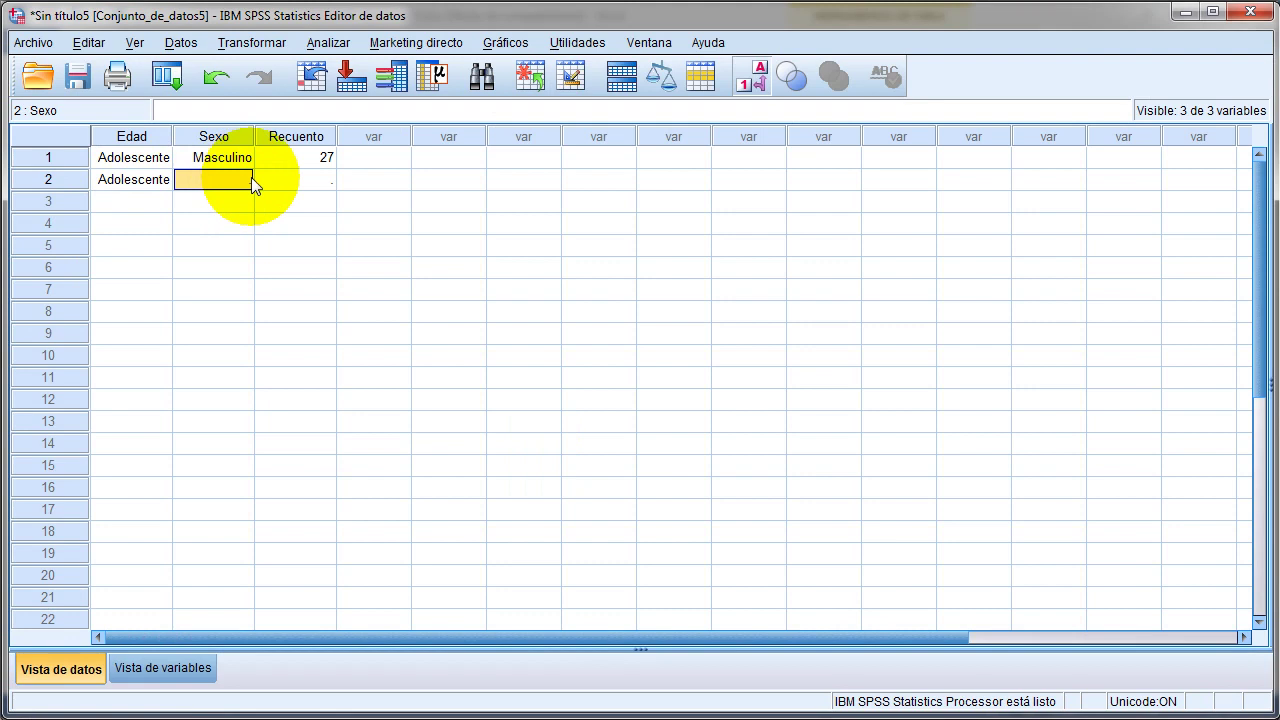
{"action": "type", "text": "2"}
{"action": "left_click", "coordinate": [300, 177]}
Step: Check the second case's Edad and Sexo values and paste the copied count, 28, into its Recuento cell
{"action": "left_click", "coordinate": [152, 180]}
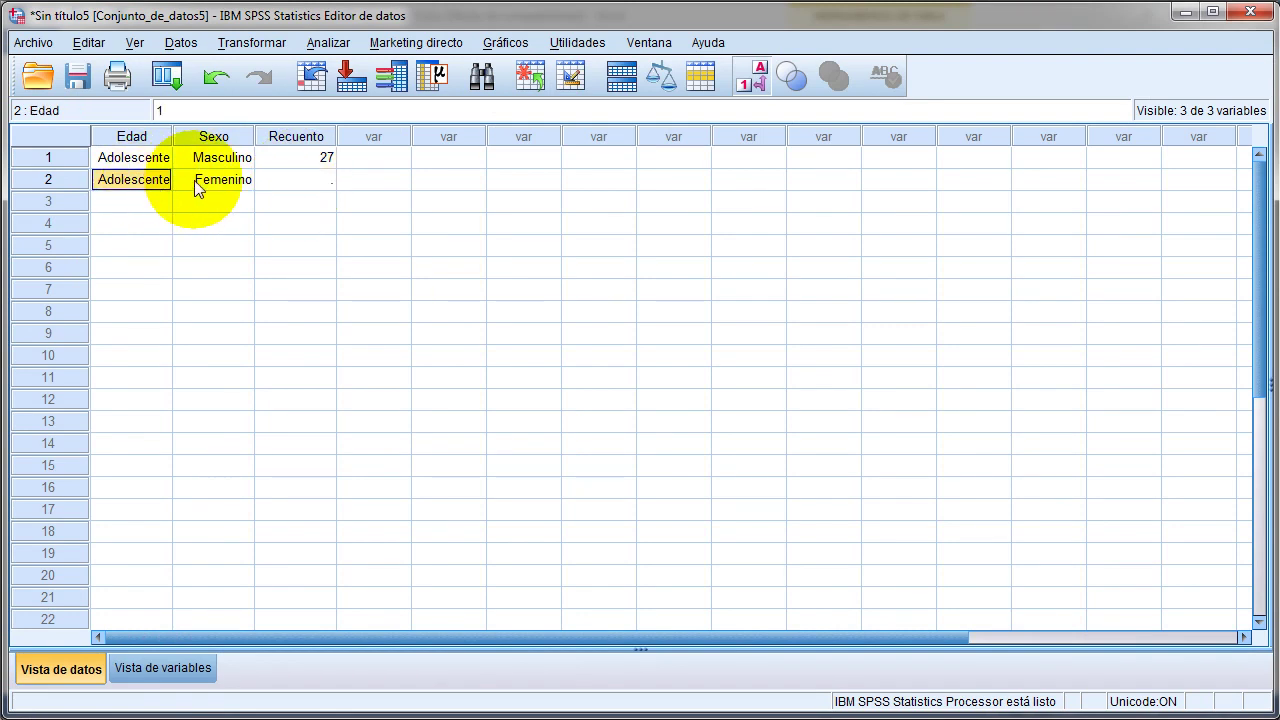
{"action": "left_click", "coordinate": [228, 180]}
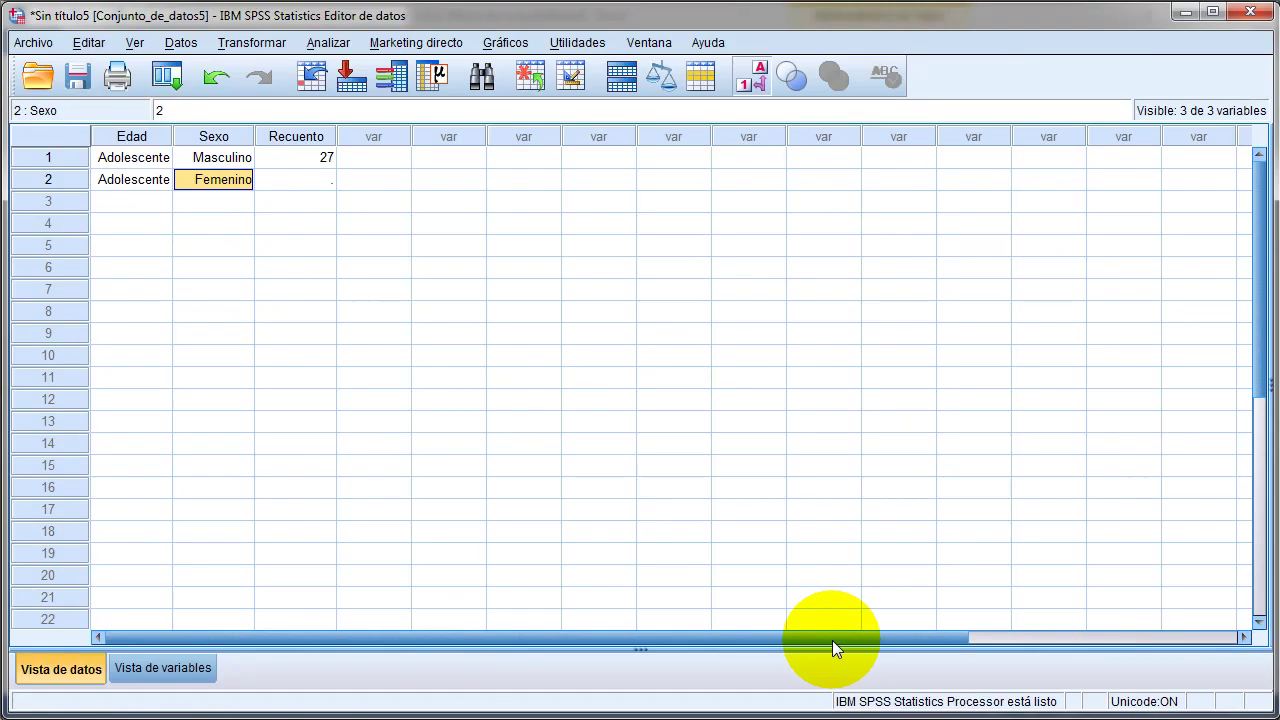
{"action": "left_click", "coordinate": [300, 179]}
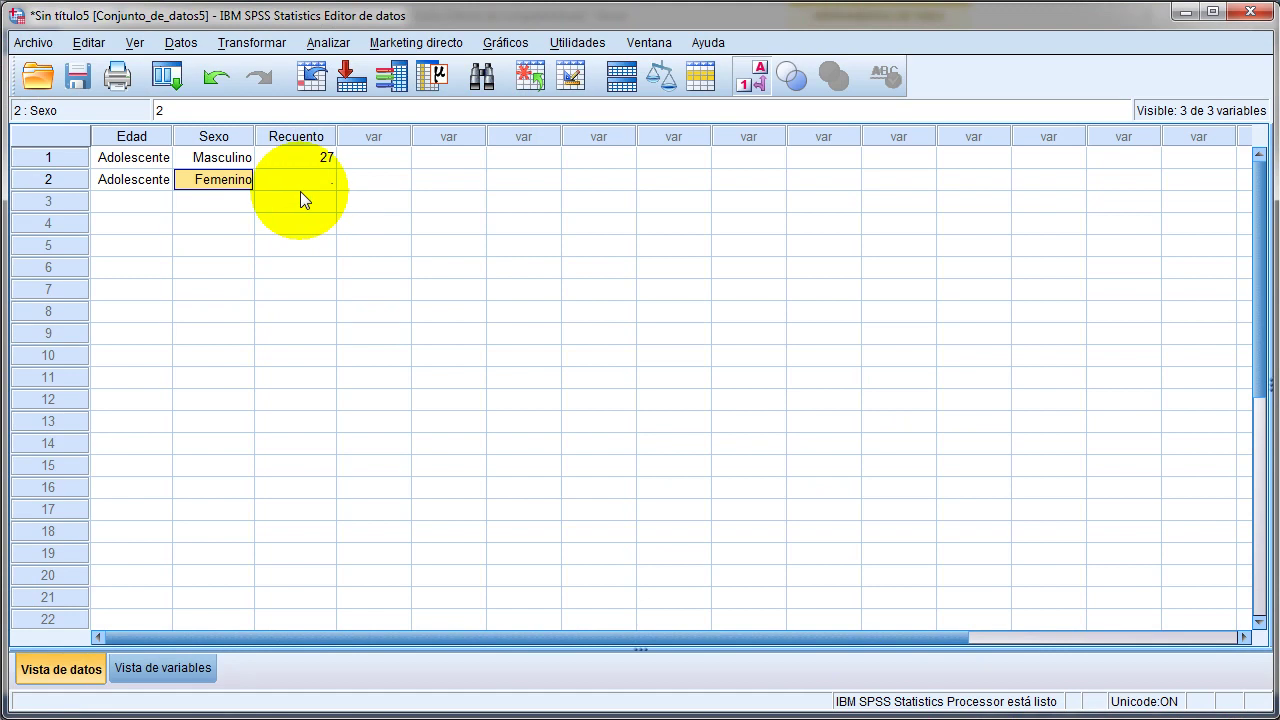
{"action": "key", "text": "ctrl+v"}
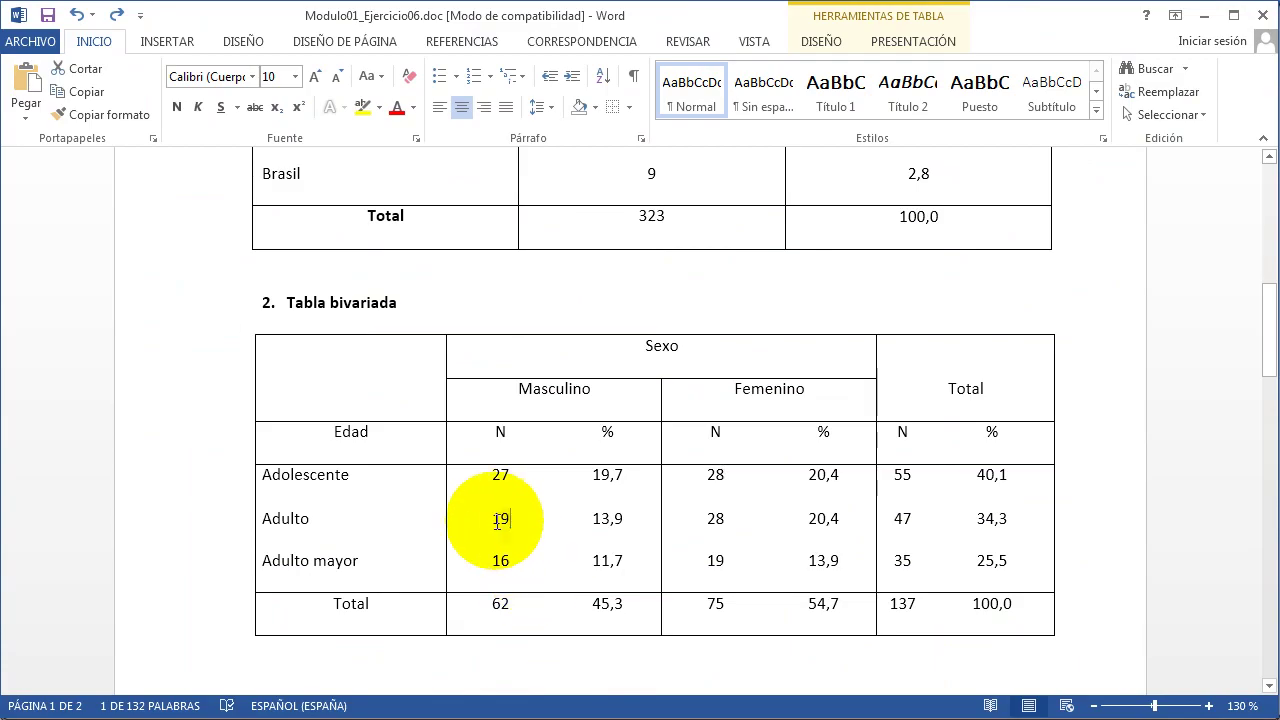
Step: Copy the Adulto–Masculino count from Word and fill the third SPSS case with Edad 2, Sexo 1 and Recuento 19
{"action": "double_click", "coordinate": [495, 519]}
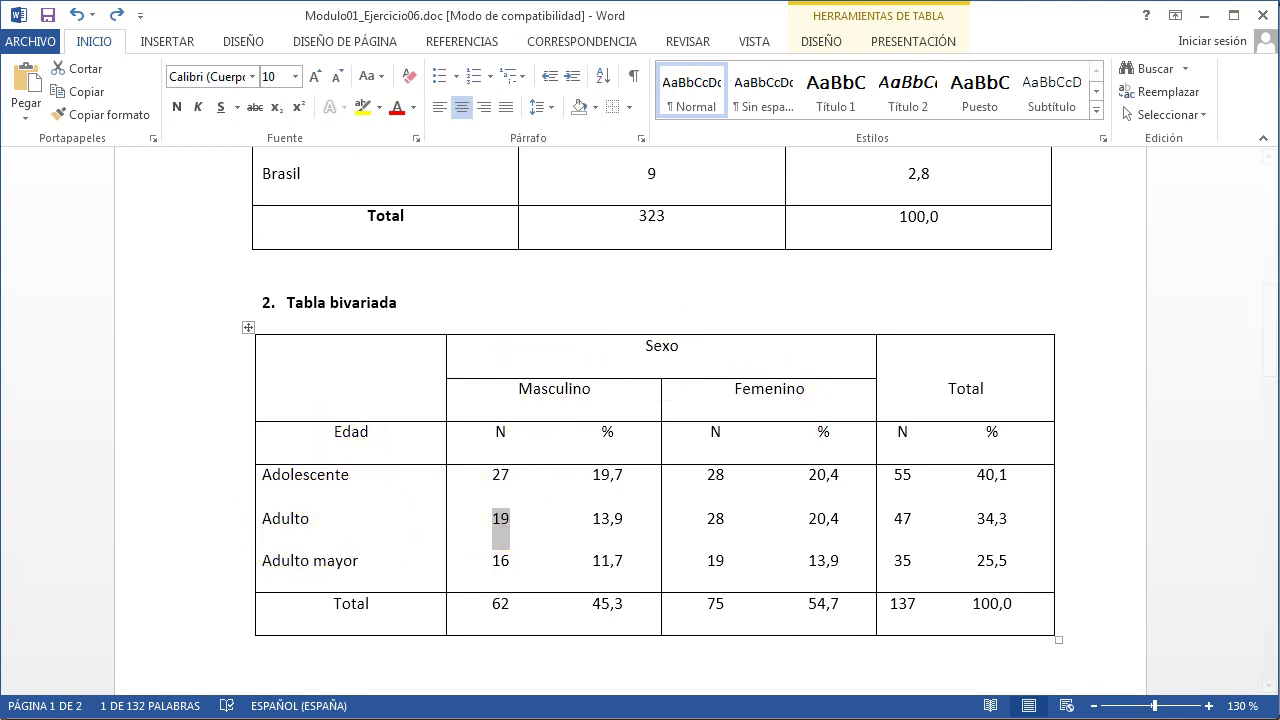
{"action": "left_click", "coordinate": [764, 715]}
{"action": "left_click", "coordinate": [150, 199]}
{"action": "type", "text": "28"}
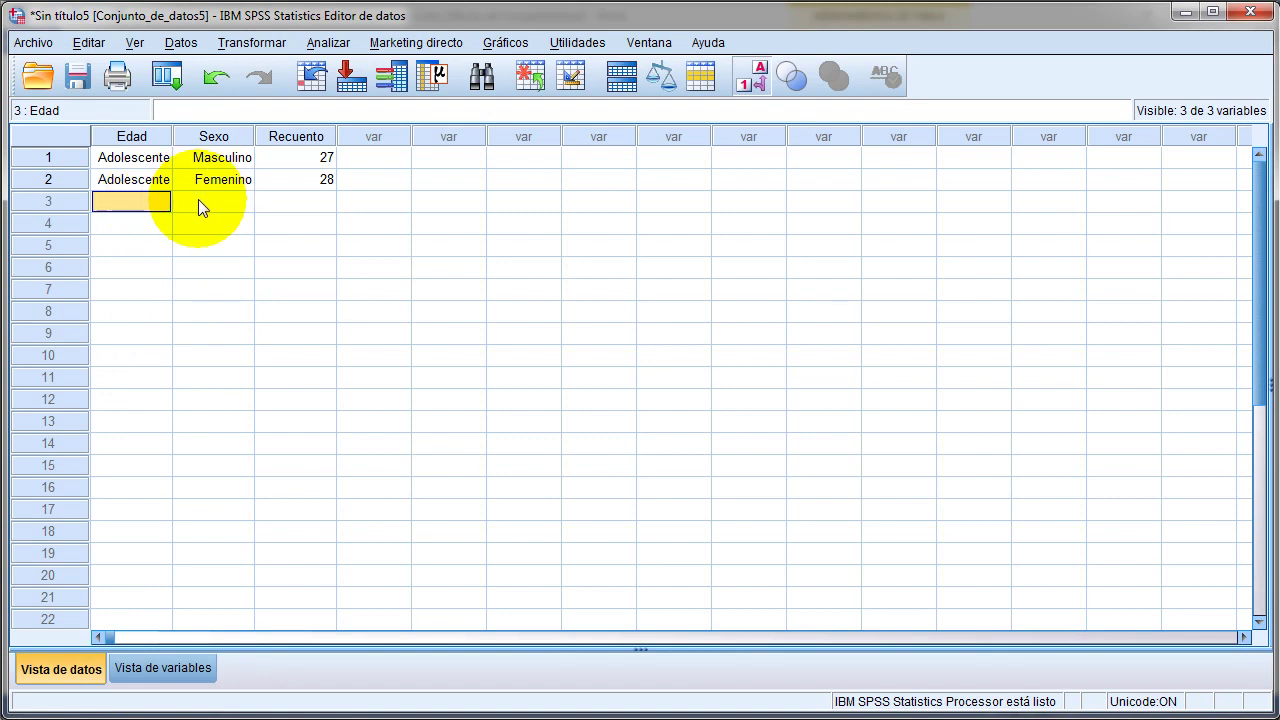
{"action": "left_click", "coordinate": [204, 198]}
{"action": "type", "text": "1"}
{"action": "left_click", "coordinate": [296, 197]}
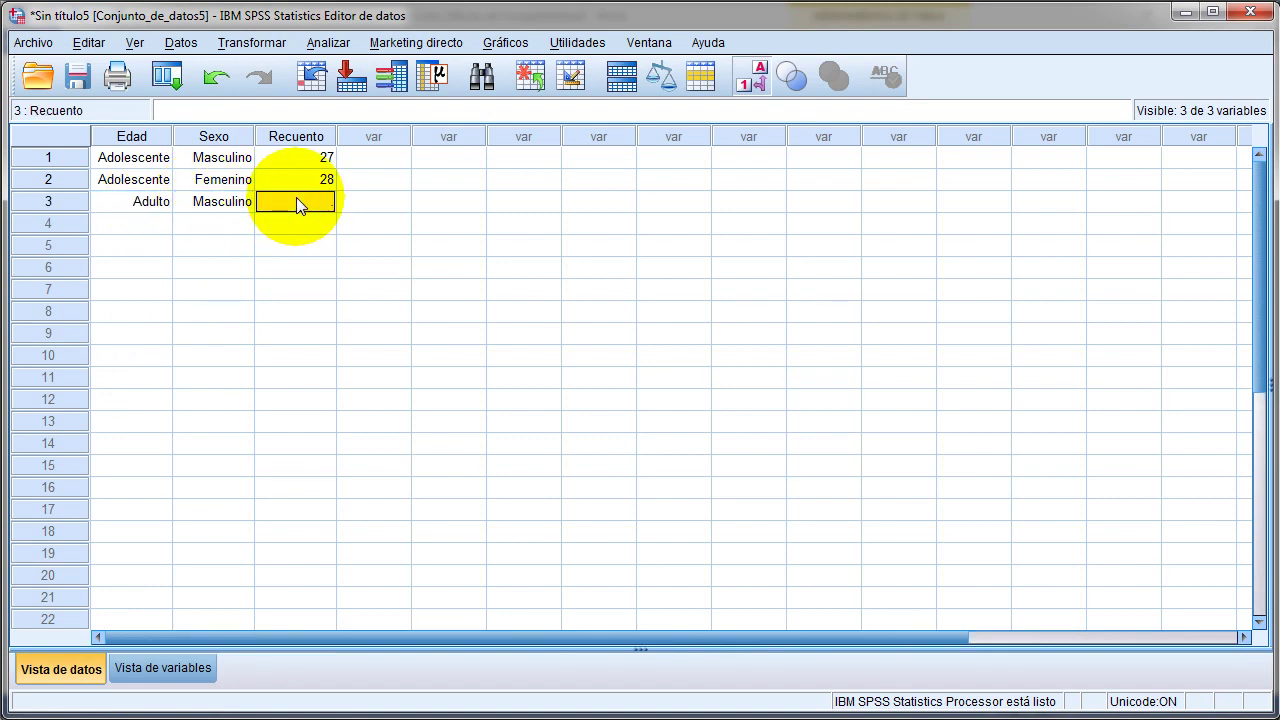
{"action": "type", "text": "19"}
{"action": "key", "text": "Return"}
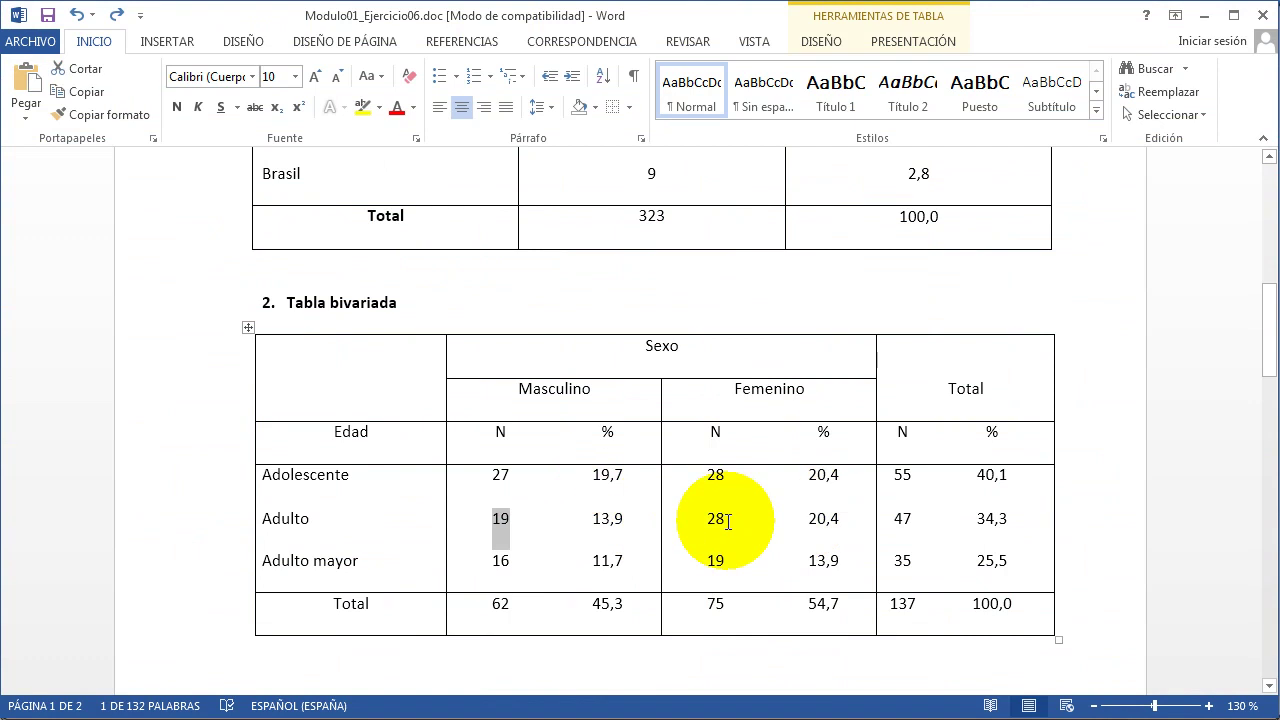
Step: Copy the Adulto–Femenino count from Word and fill the fourth SPSS case with Edad 2, Sexo 2 and Recuento 28
{"action": "double_click", "coordinate": [715, 518]}
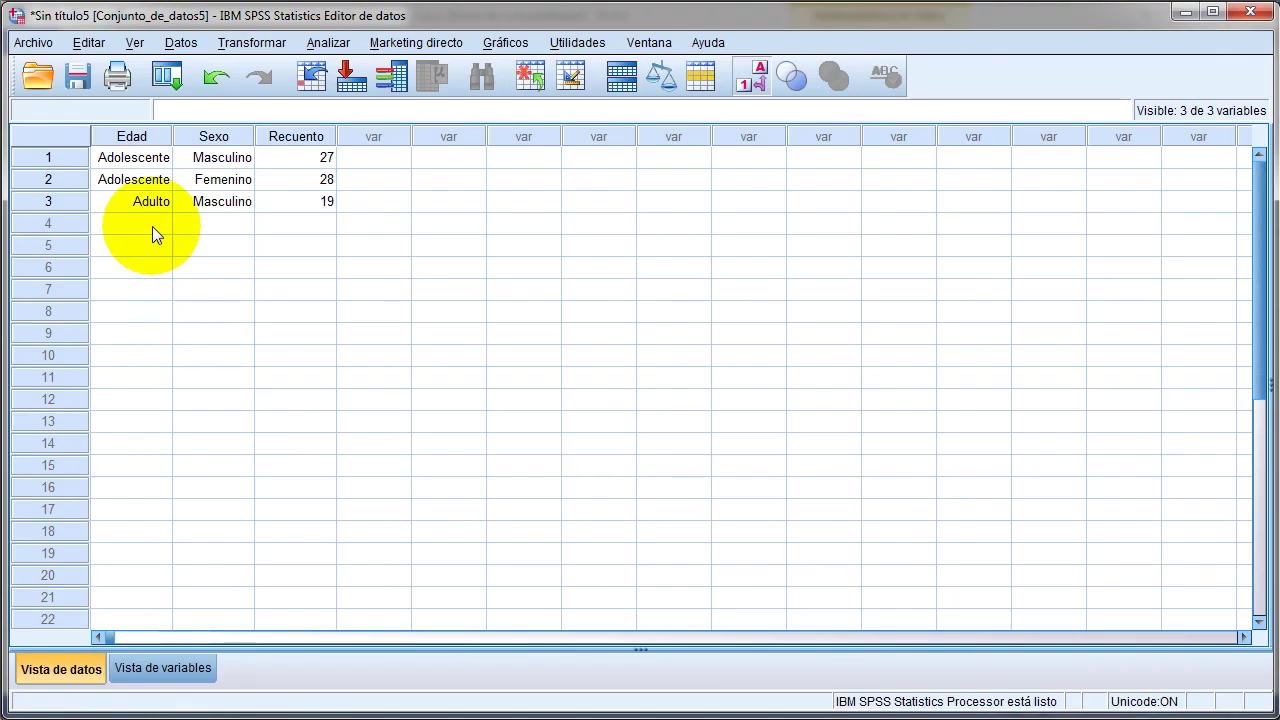
{"action": "left_click", "coordinate": [152, 226]}
{"action": "type", "text": "2"}
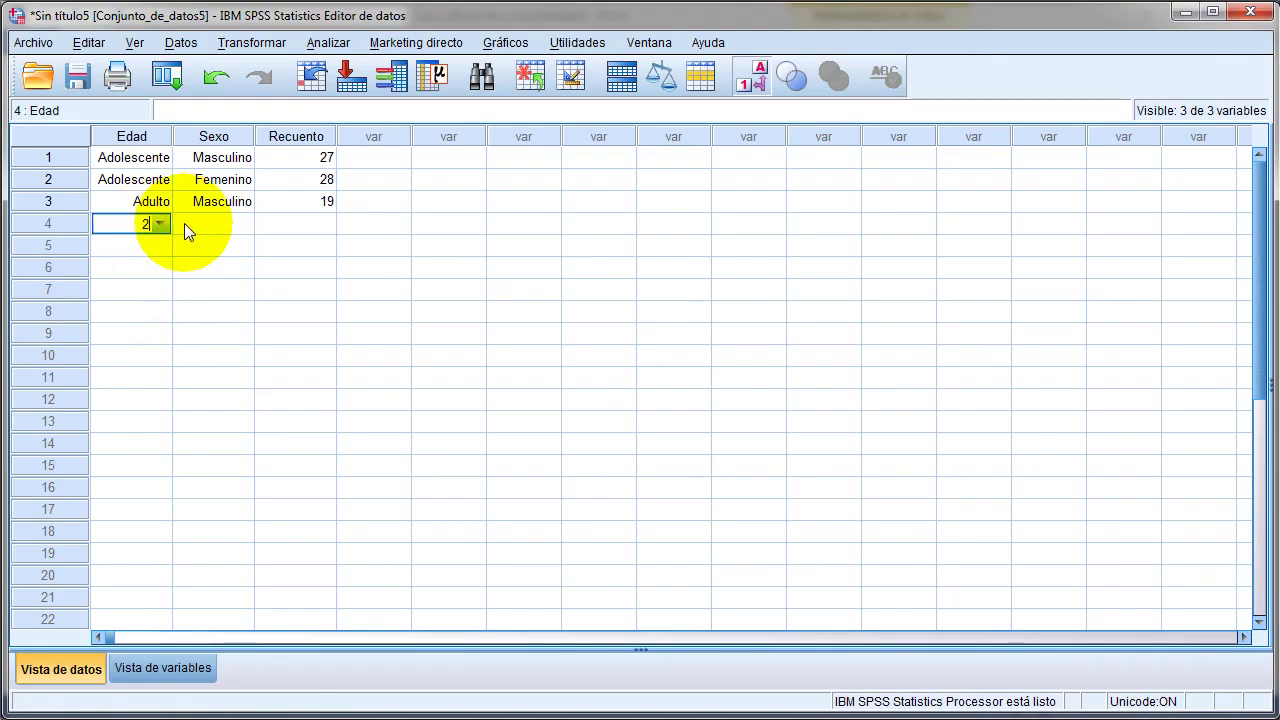
{"action": "left_click", "coordinate": [192, 224]}
{"action": "type", "text": "2"}
{"action": "left_click", "coordinate": [280, 221]}
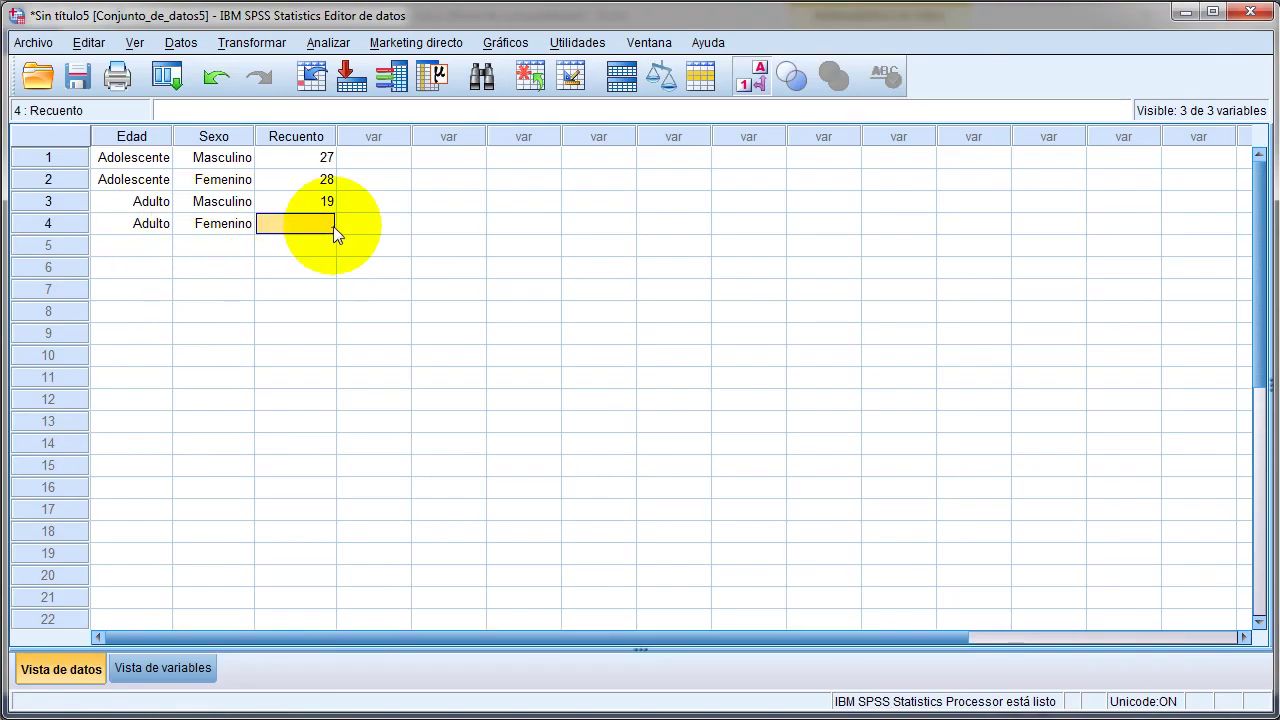
{"action": "type", "text": "28"}
{"action": "left_click", "coordinate": [156, 246]}
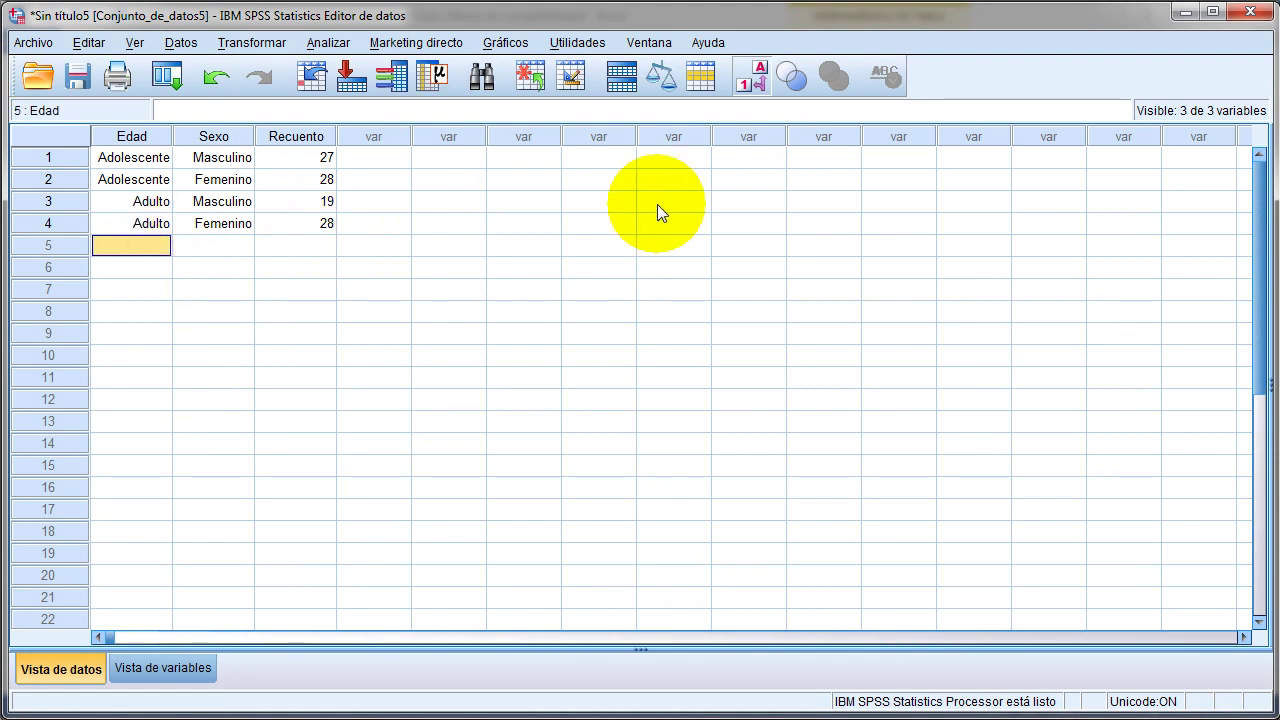
Step: Display numeric codes instead of value labels in the data view and review the Edad codes of the first four cases
{"action": "left_click", "coordinate": [757, 88]}
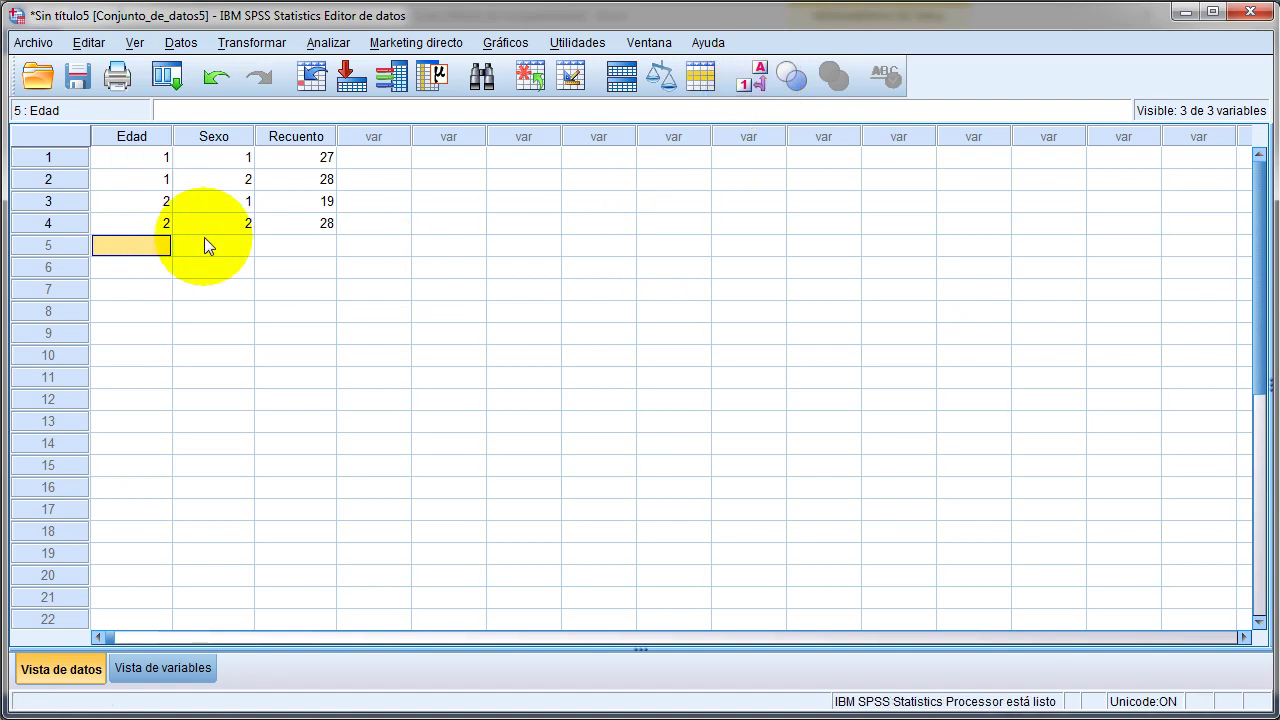
{"action": "left_click", "coordinate": [151, 159]}
{"action": "left_click", "coordinate": [149, 178]}
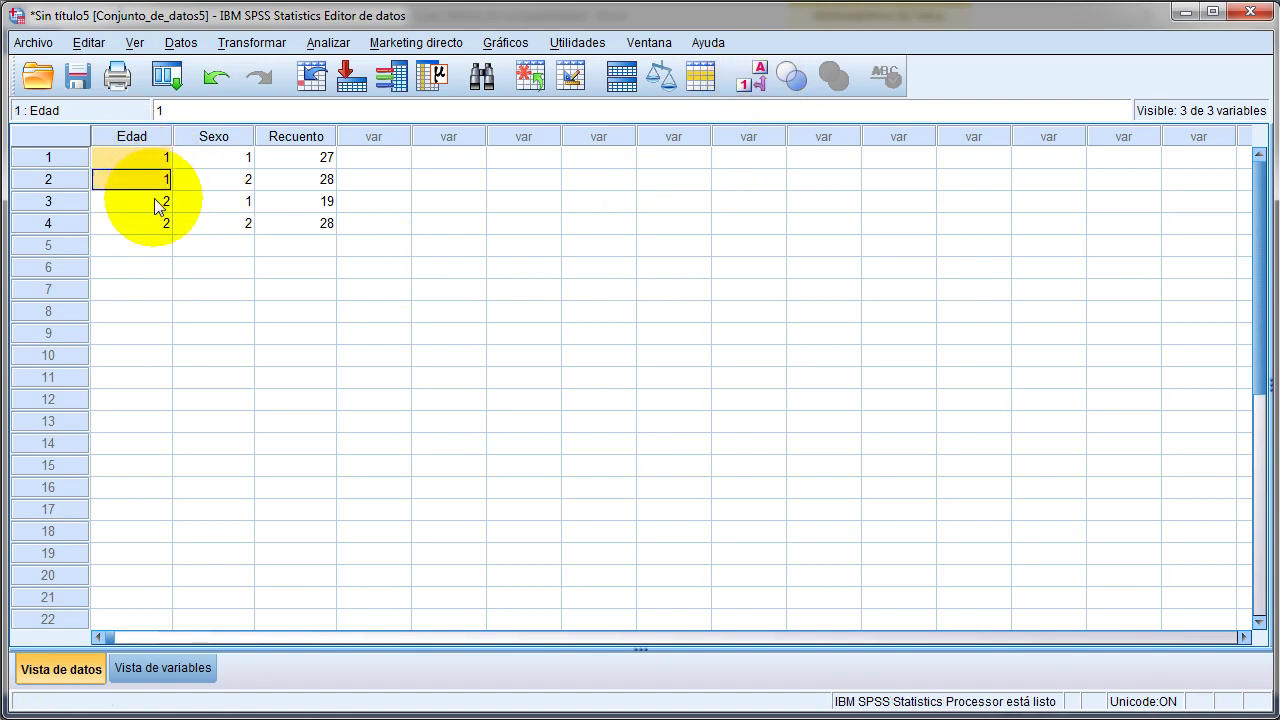
{"action": "left_click", "coordinate": [154, 200]}
{"action": "left_click", "coordinate": [154, 222]}
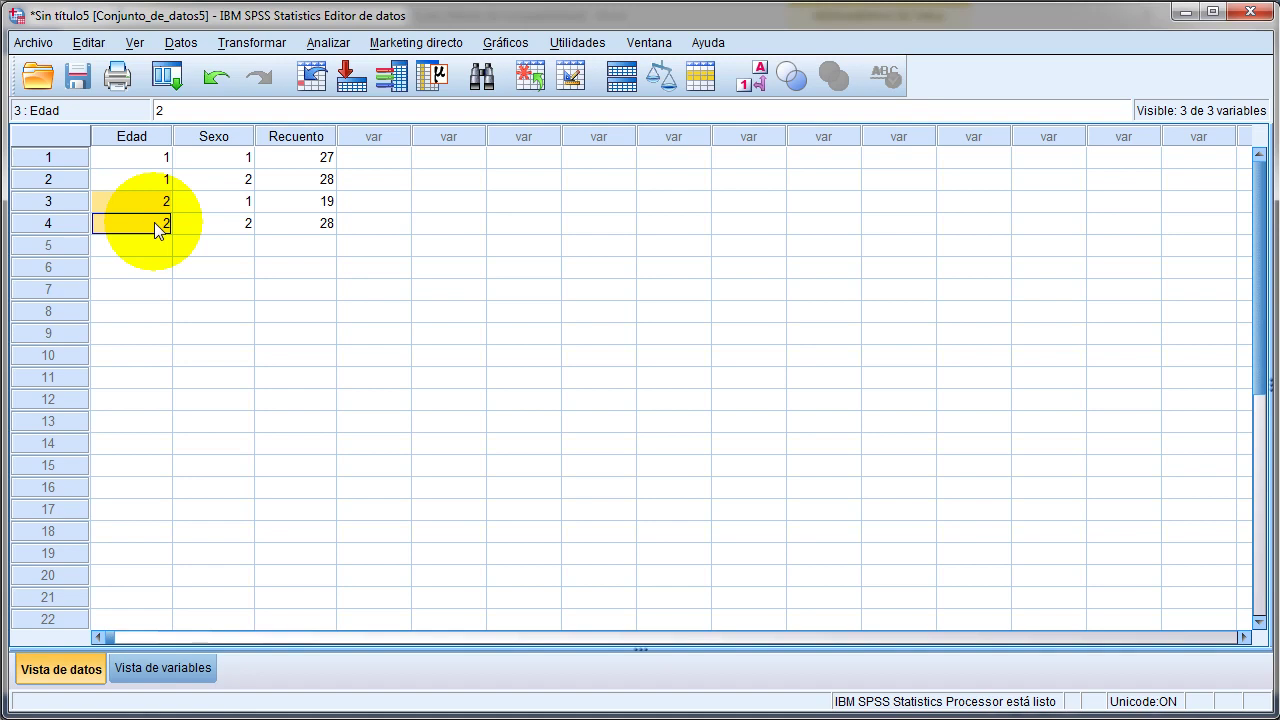
Step: Enter 3 for Edad in the fifth and sixth cases
{"action": "left_click", "coordinate": [151, 244]}
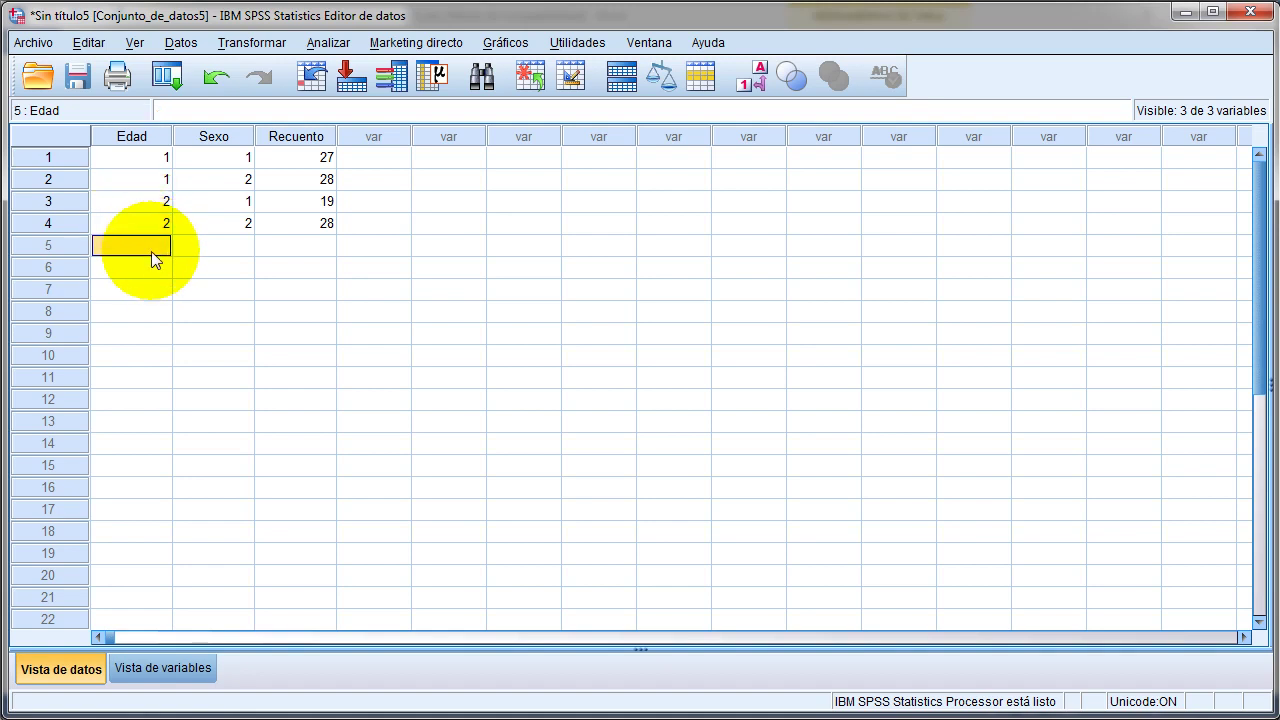
{"action": "type", "text": "3"}
{"action": "left_click", "coordinate": [147, 265]}
{"action": "type", "text": "3"}
{"action": "left_click", "coordinate": [190, 265]}
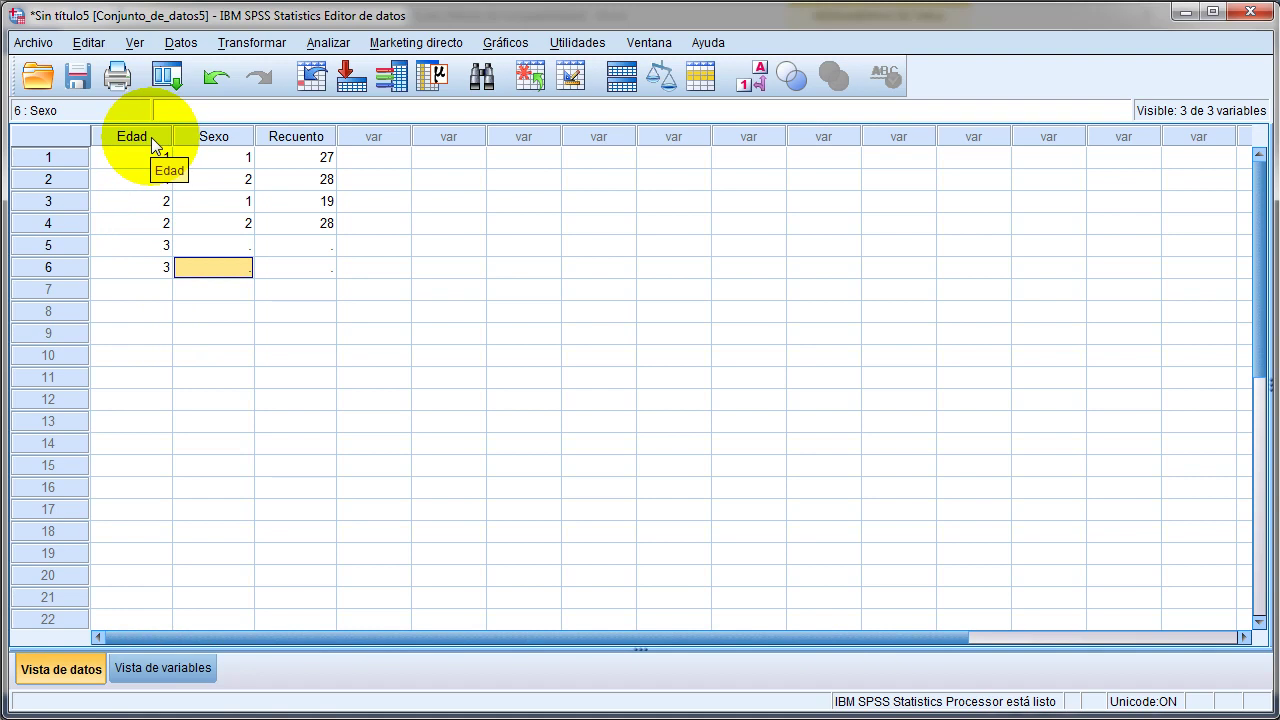
Step: Following the alternating code pattern of the earlier cases, enter 1 for Sexo in the fifth case and 2 in the sixth
{"action": "left_click_drag", "start_coordinate": [158, 158], "coordinate": [148, 268]}
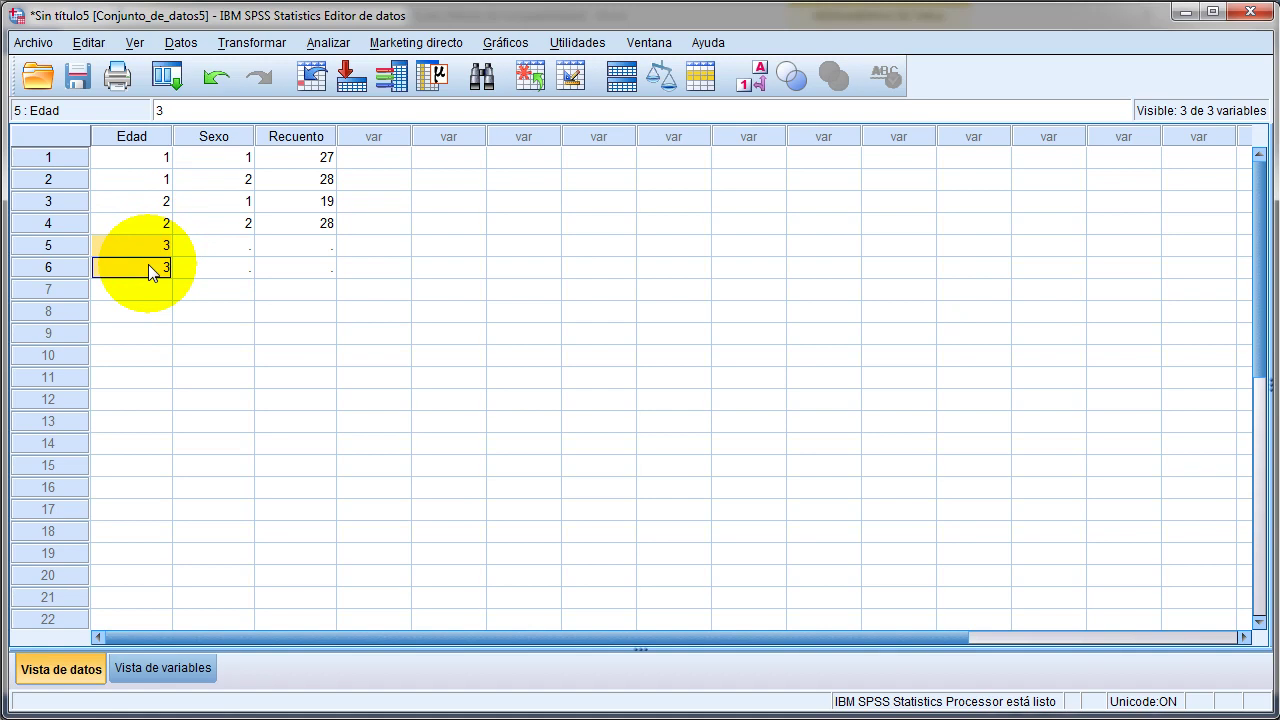
{"action": "left_click", "coordinate": [229, 156]}
{"action": "left_click", "coordinate": [229, 177]}
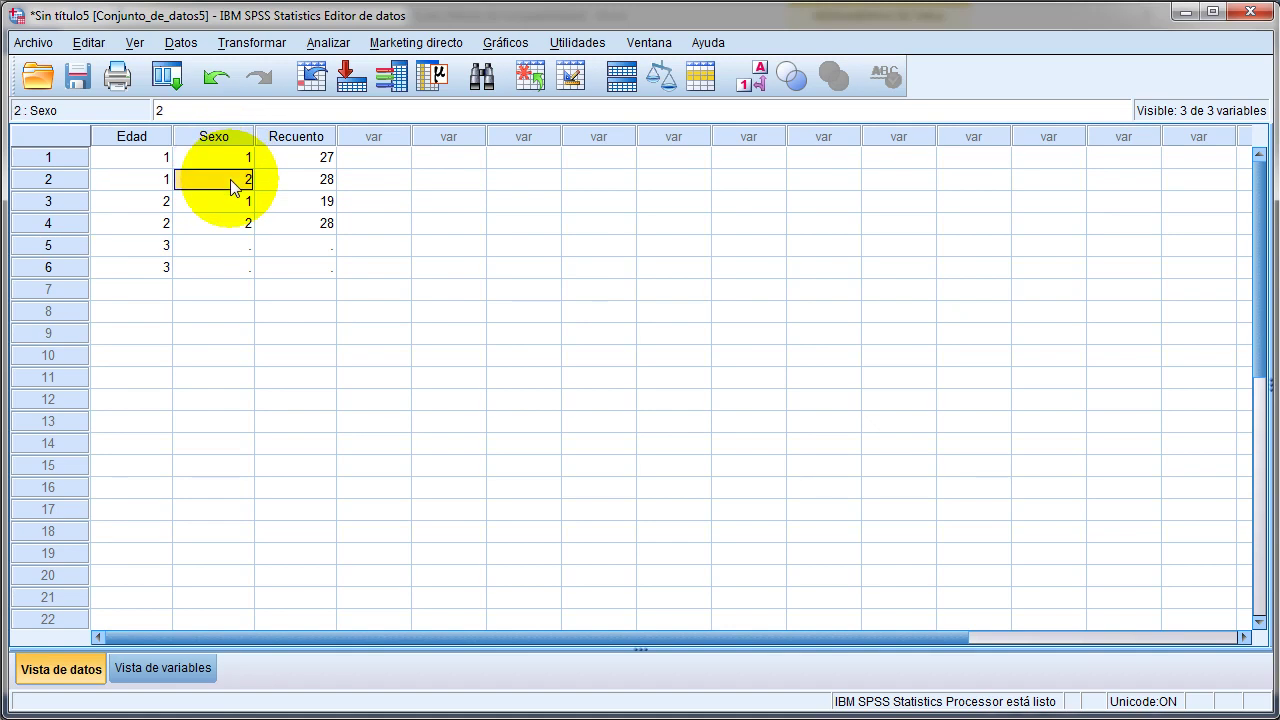
{"action": "left_click", "coordinate": [230, 201]}
{"action": "left_click", "coordinate": [230, 222]}
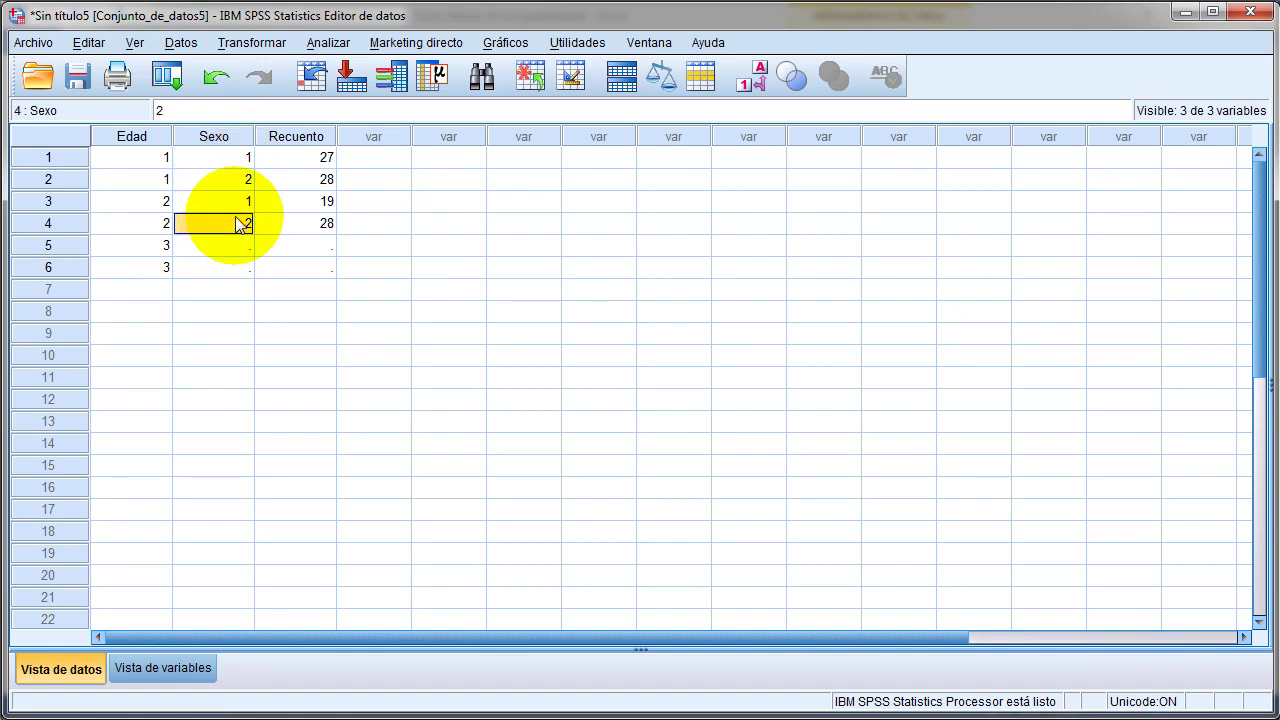
{"action": "left_click", "coordinate": [232, 246]}
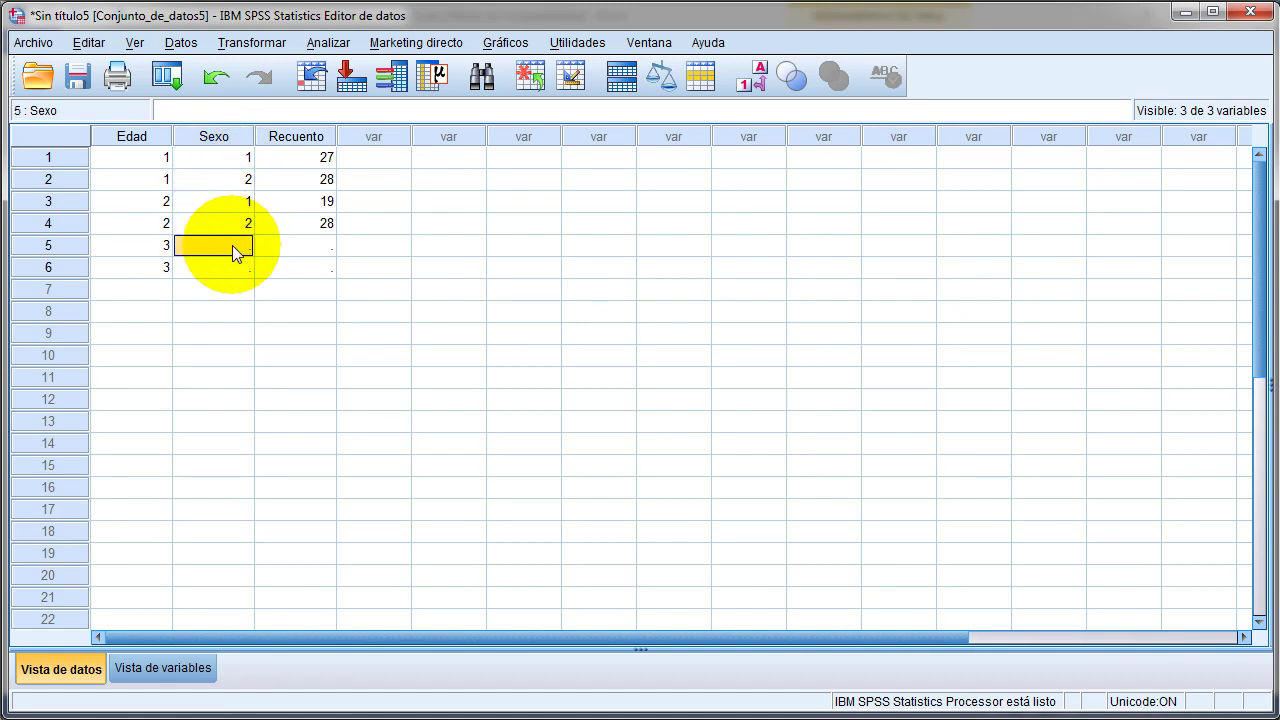
{"action": "type", "text": "1"}
{"action": "left_click", "coordinate": [219, 267]}
{"action": "type", "text": "2"}
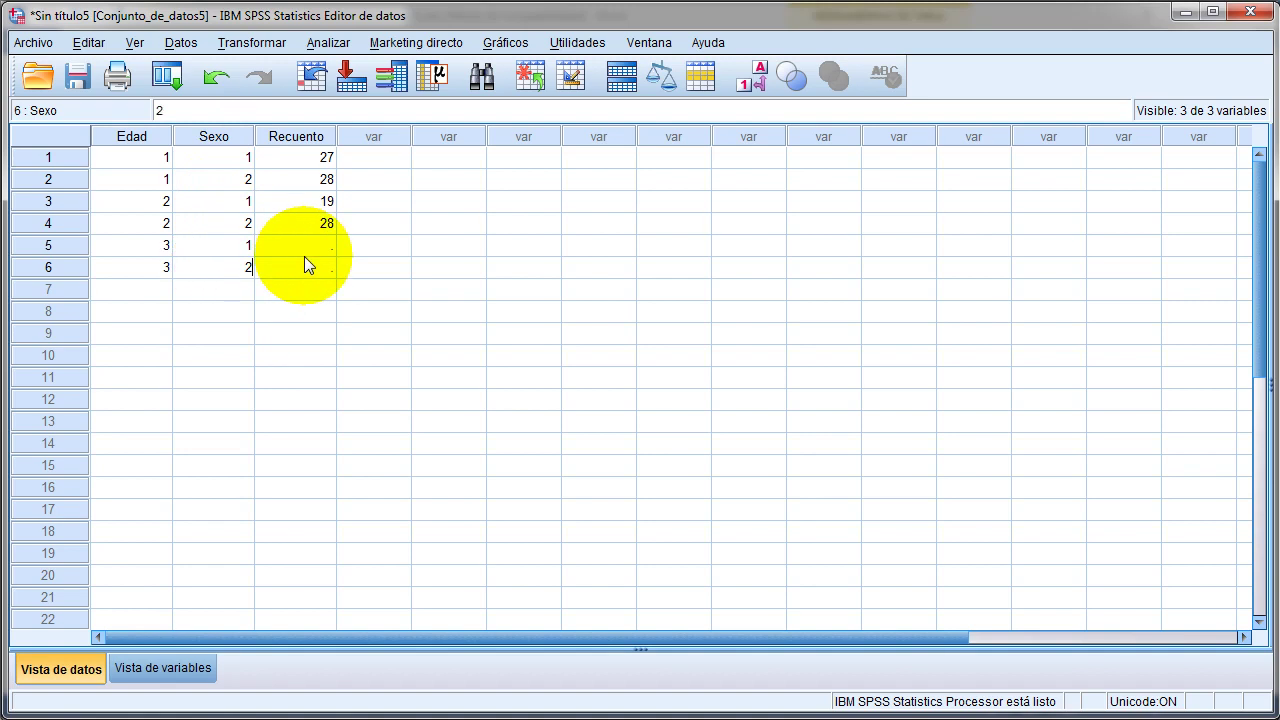
{"action": "left_click", "coordinate": [304, 259]}
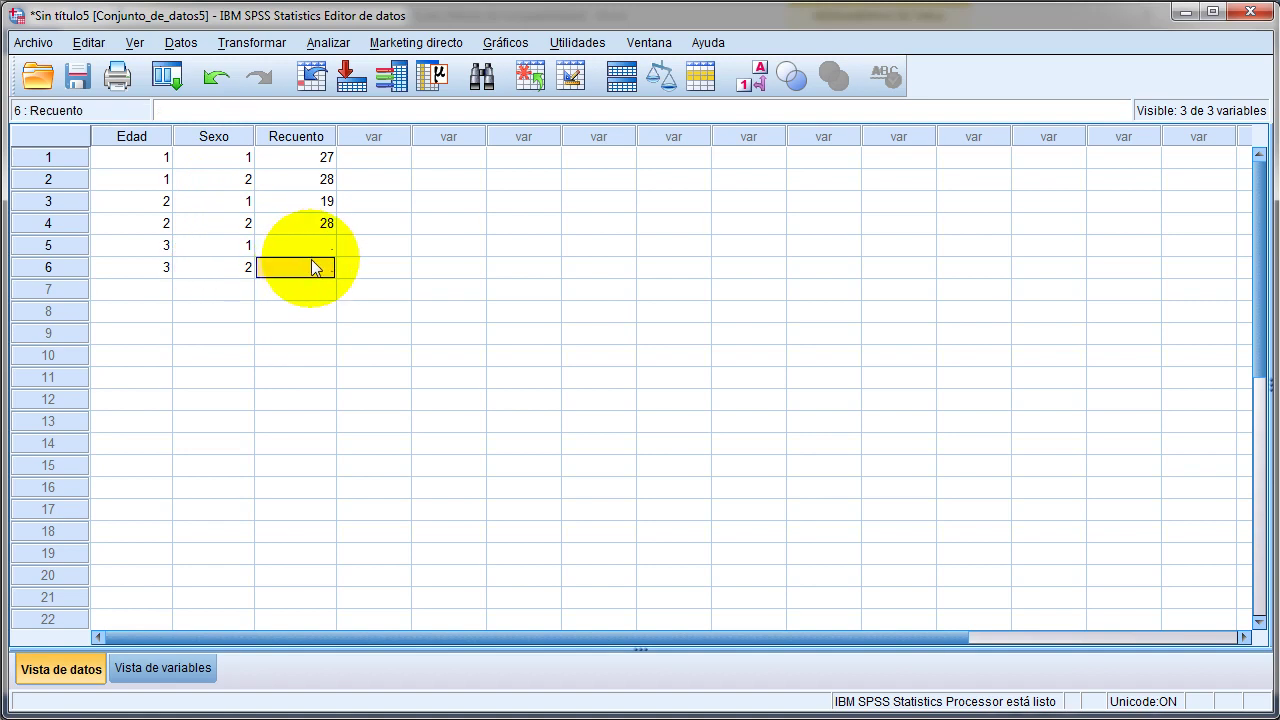
Step: Review the Edad codes of the six cases and how they pair with the Sexo codes
{"action": "left_click", "coordinate": [152, 159]}
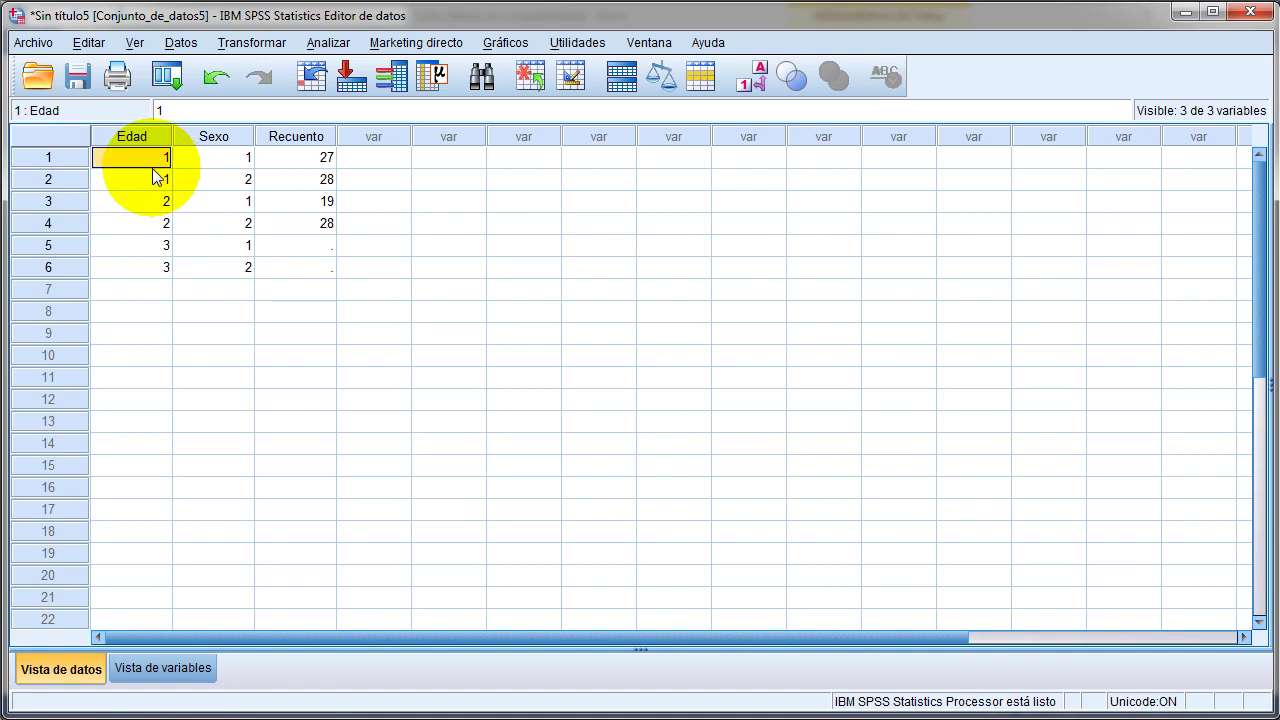
{"action": "left_click_drag", "start_coordinate": [152, 168], "coordinate": [151, 269]}
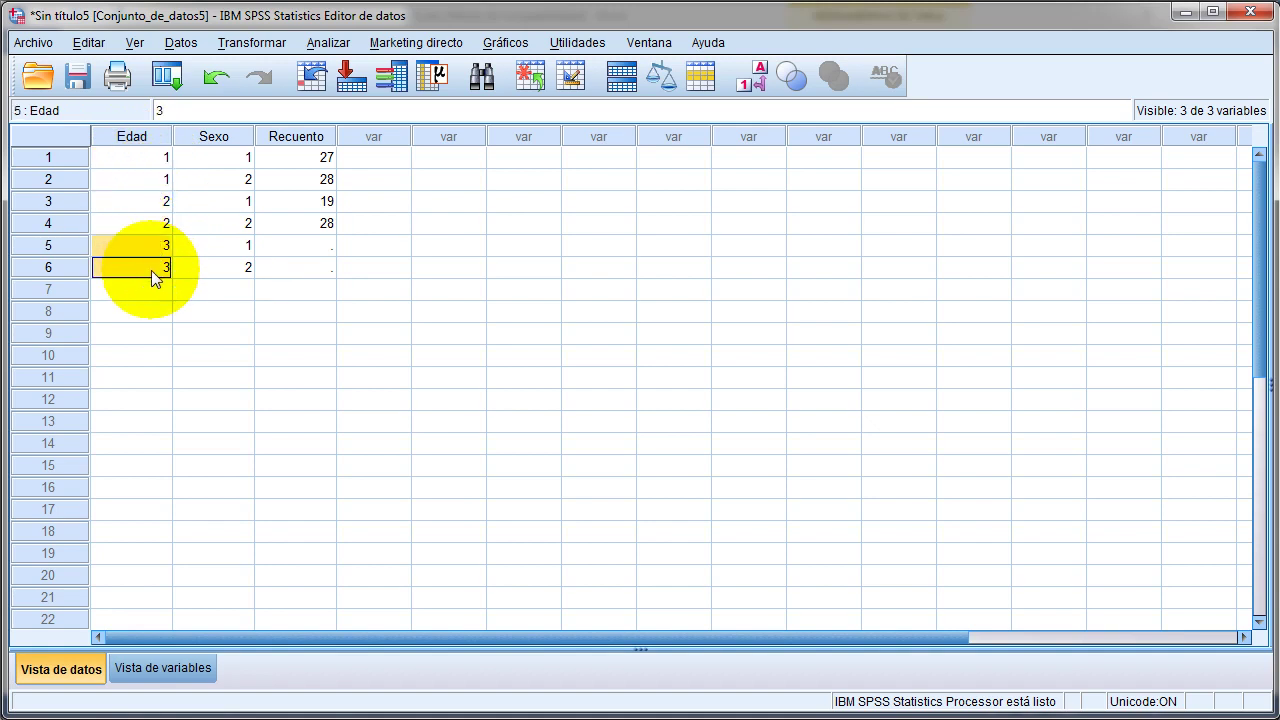
{"action": "left_click_drag", "start_coordinate": [155, 158], "coordinate": [241, 178]}
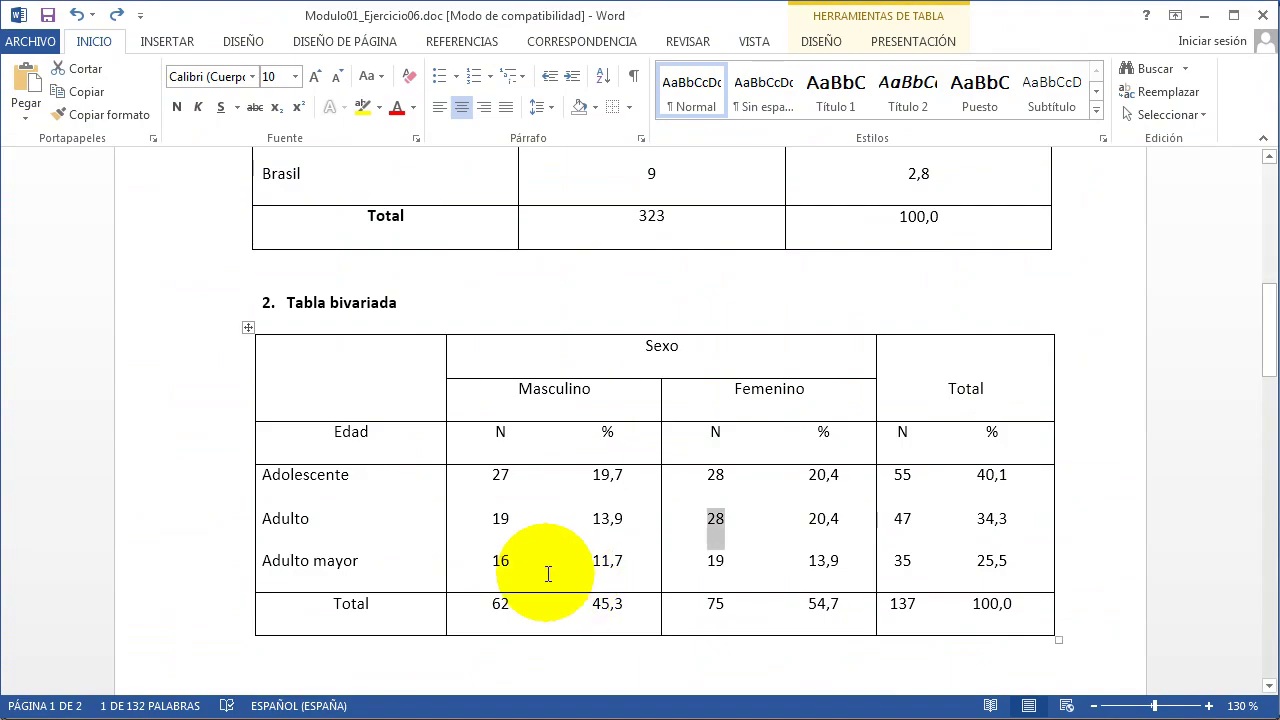
Step: Display value labels again and copy the Adulto mayor–Masculino count, 16, from the Word table into Recuento for the fifth case in SPSS
{"action": "double_click", "coordinate": [500, 561]}
{"action": "key", "text": "ctrl+c"}
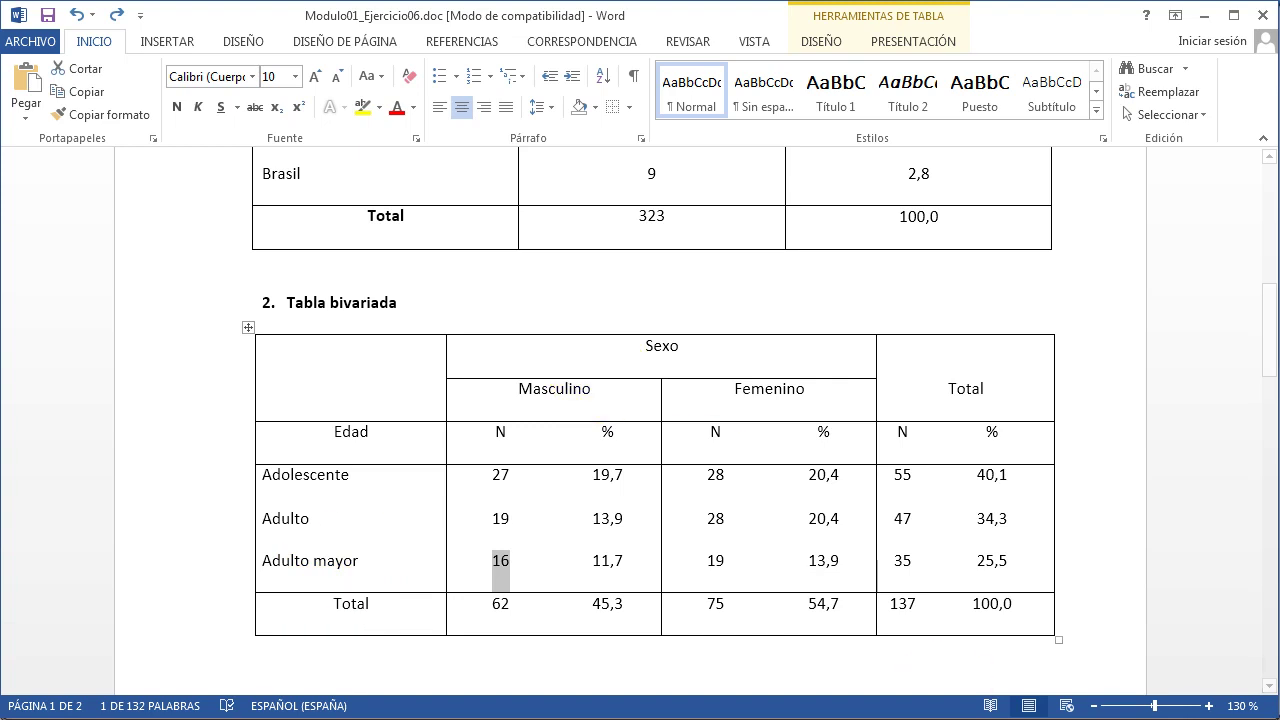
{"action": "key", "text": "alt+Tab"}
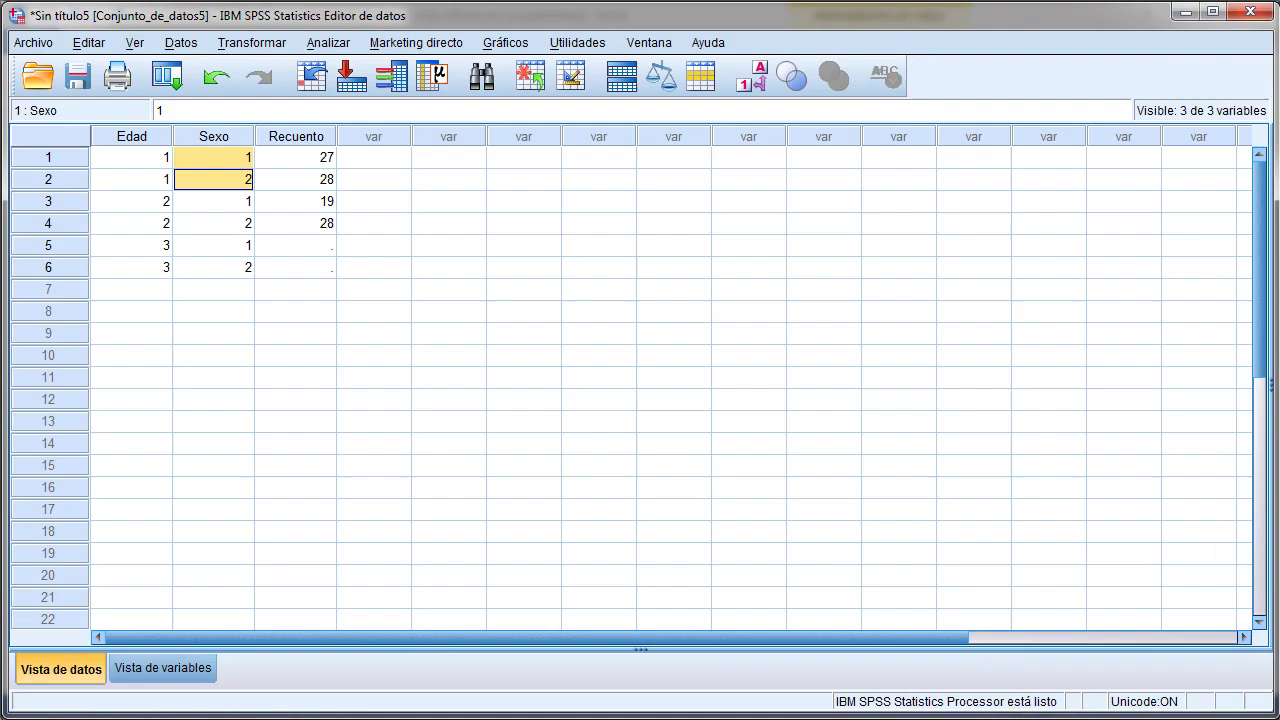
{"action": "left_click", "coordinate": [752, 86]}
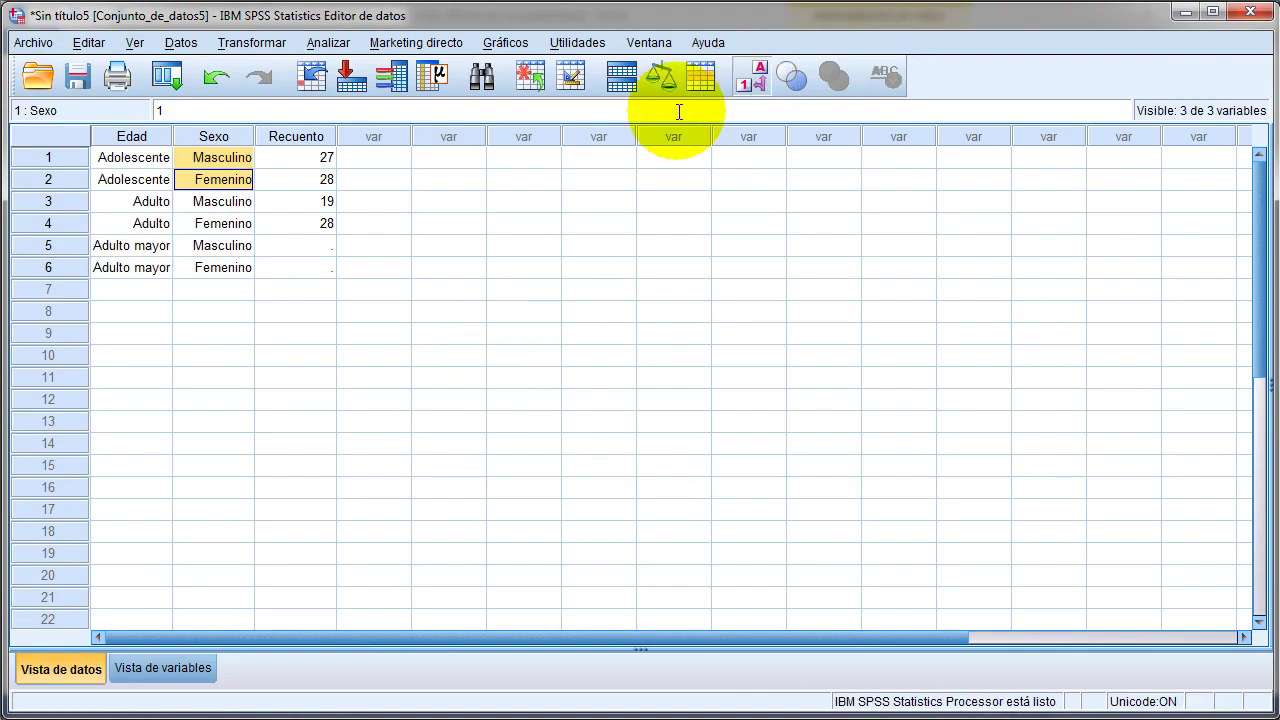
{"action": "left_click", "coordinate": [292, 247]}
{"action": "key", "text": "ctrl+v"}
Step: Enter the Adulto mayor–Femenino count from the Word table, 19, as Recuento for the sixth case
{"action": "left_click", "coordinate": [297, 264]}
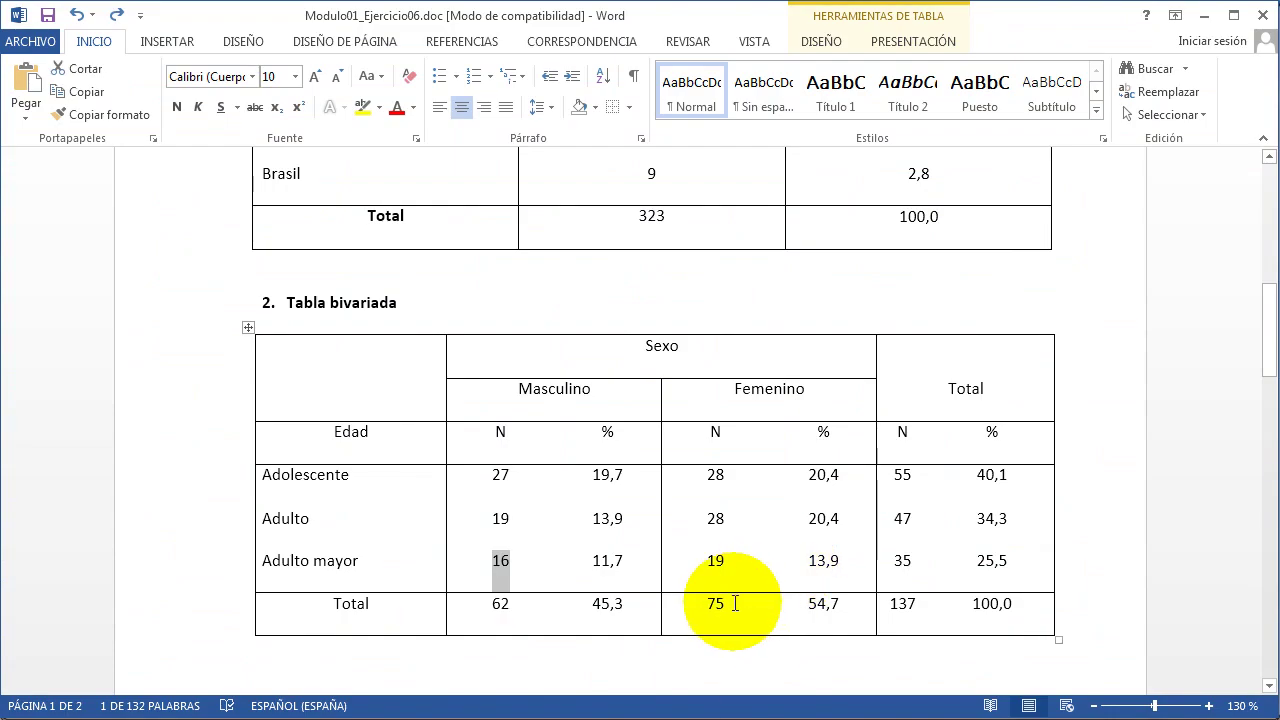
{"action": "double_click", "coordinate": [706, 563]}
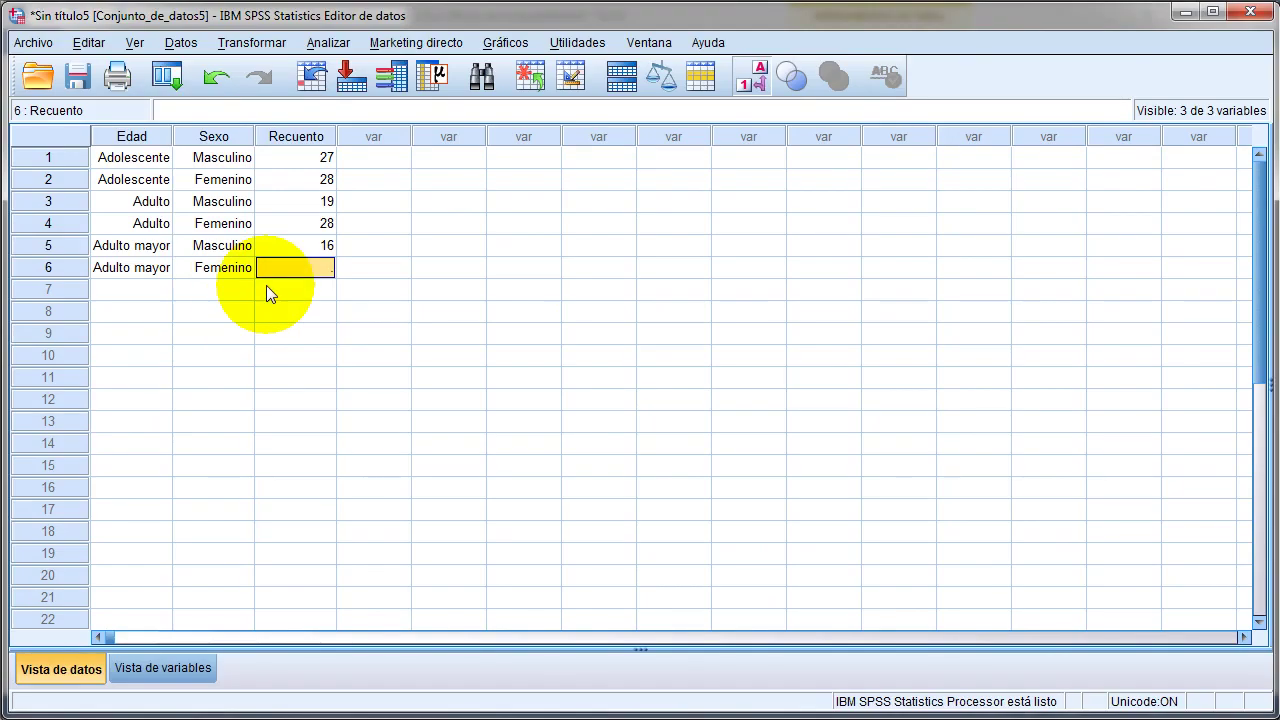
{"action": "type", "text": "19"}
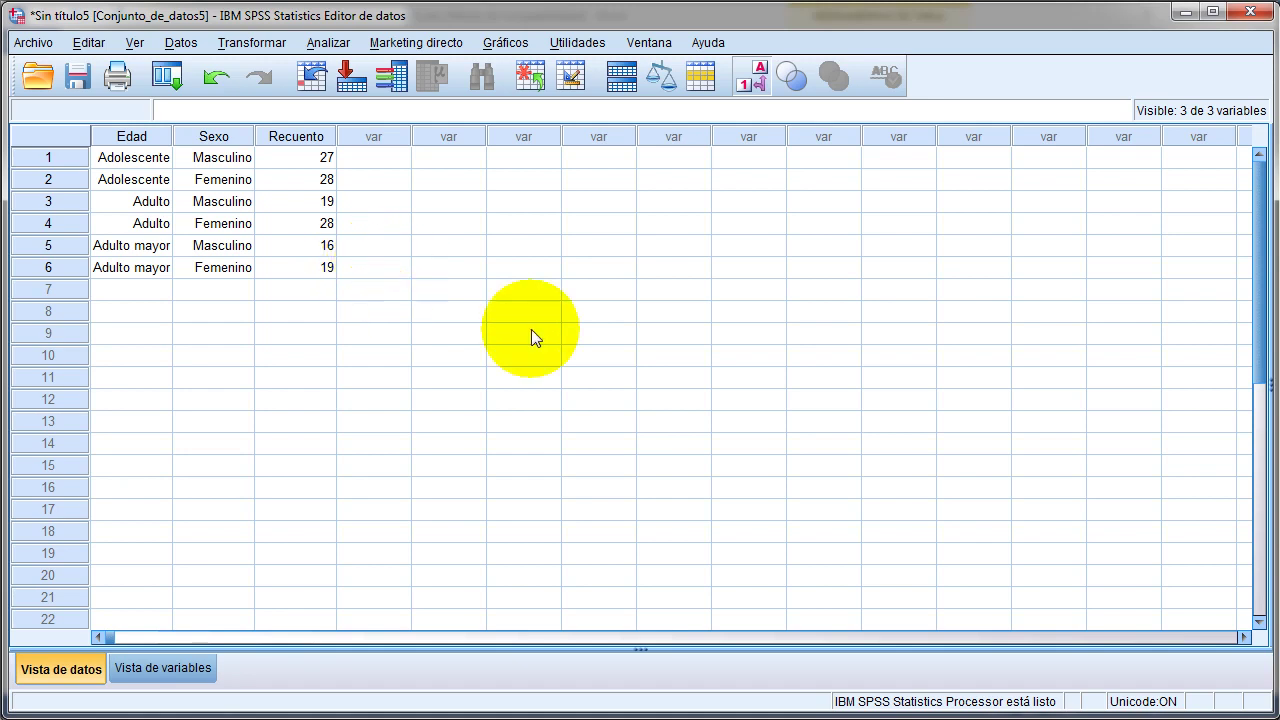
Step: Compare the Edad and Sexo headings of the bivariate Word table with the variable labels defined in SPSS
{"action": "left_click", "coordinate": [143, 669]}
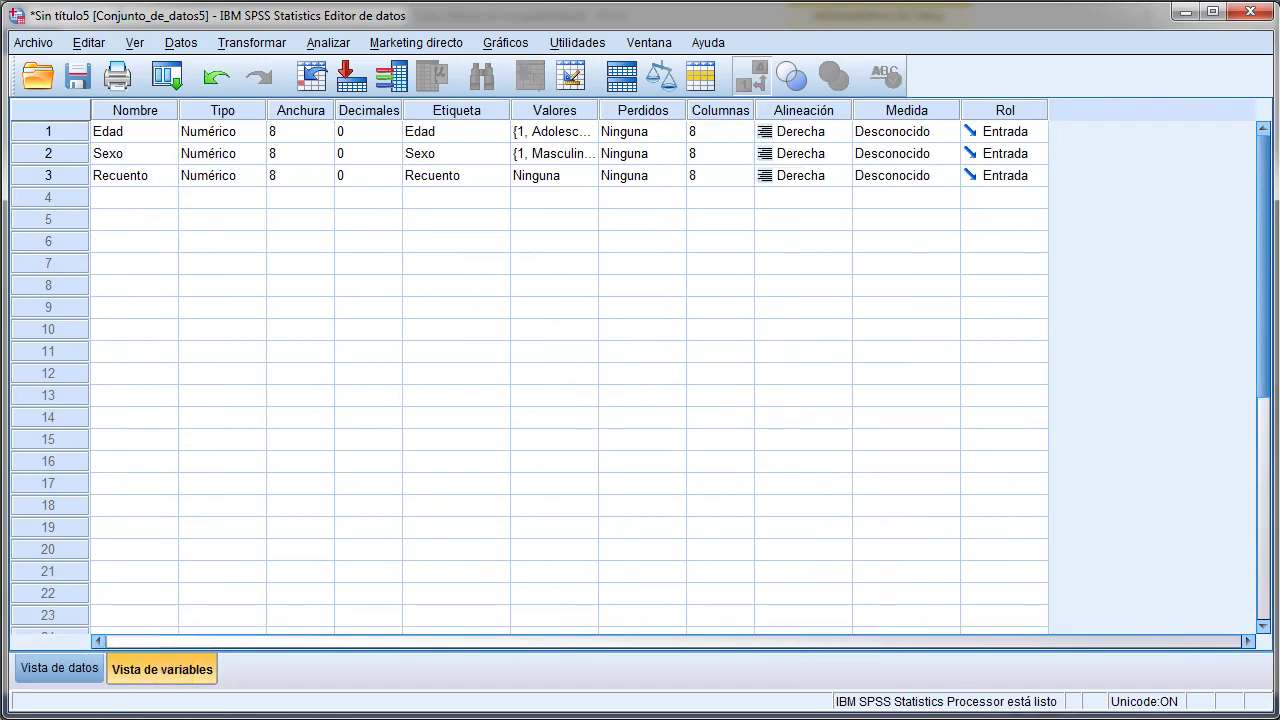
{"action": "key", "text": "alt+Tab"}
{"action": "left_click", "coordinate": [644, 313]}
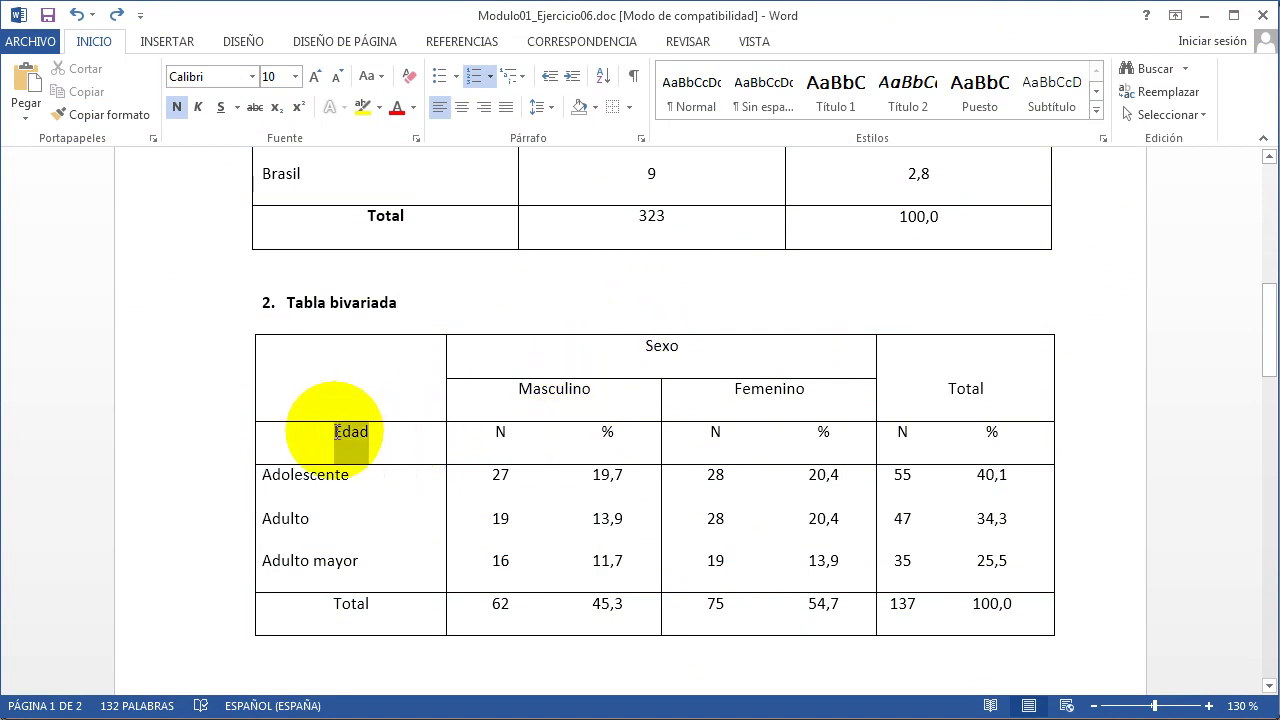
{"action": "double_click", "coordinate": [724, 352]}
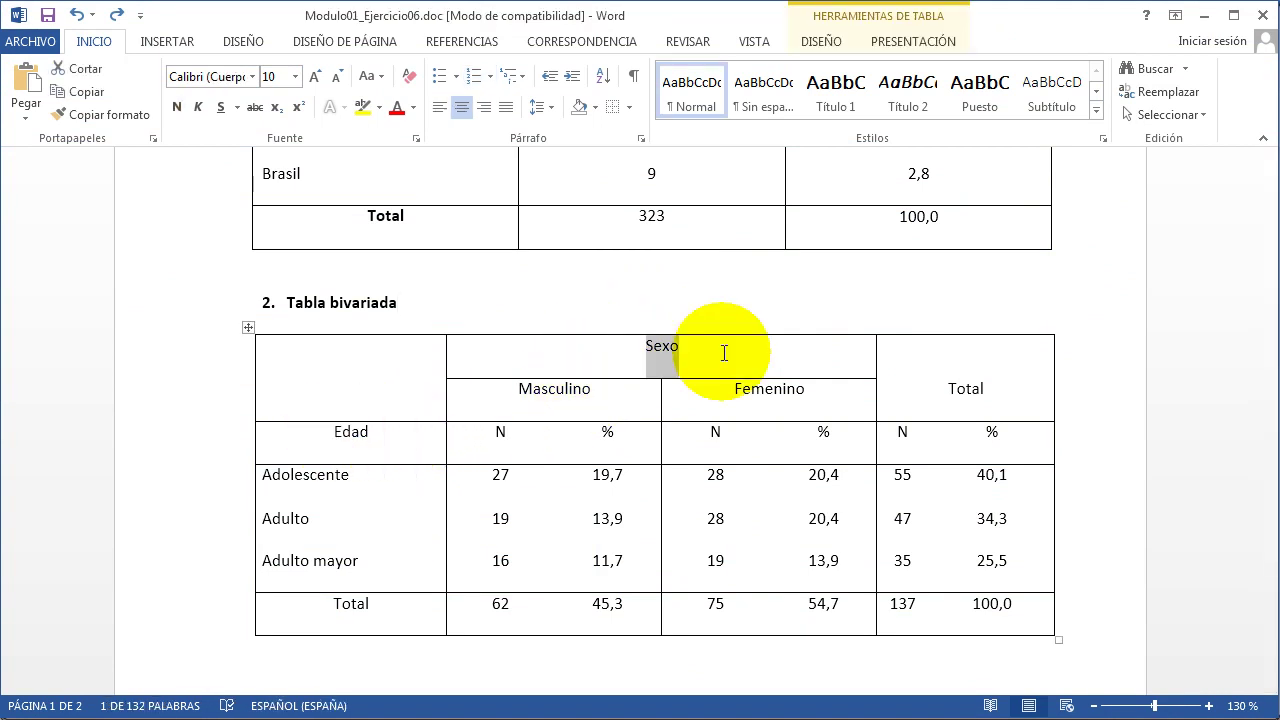
{"action": "left_click", "coordinate": [724, 352]}
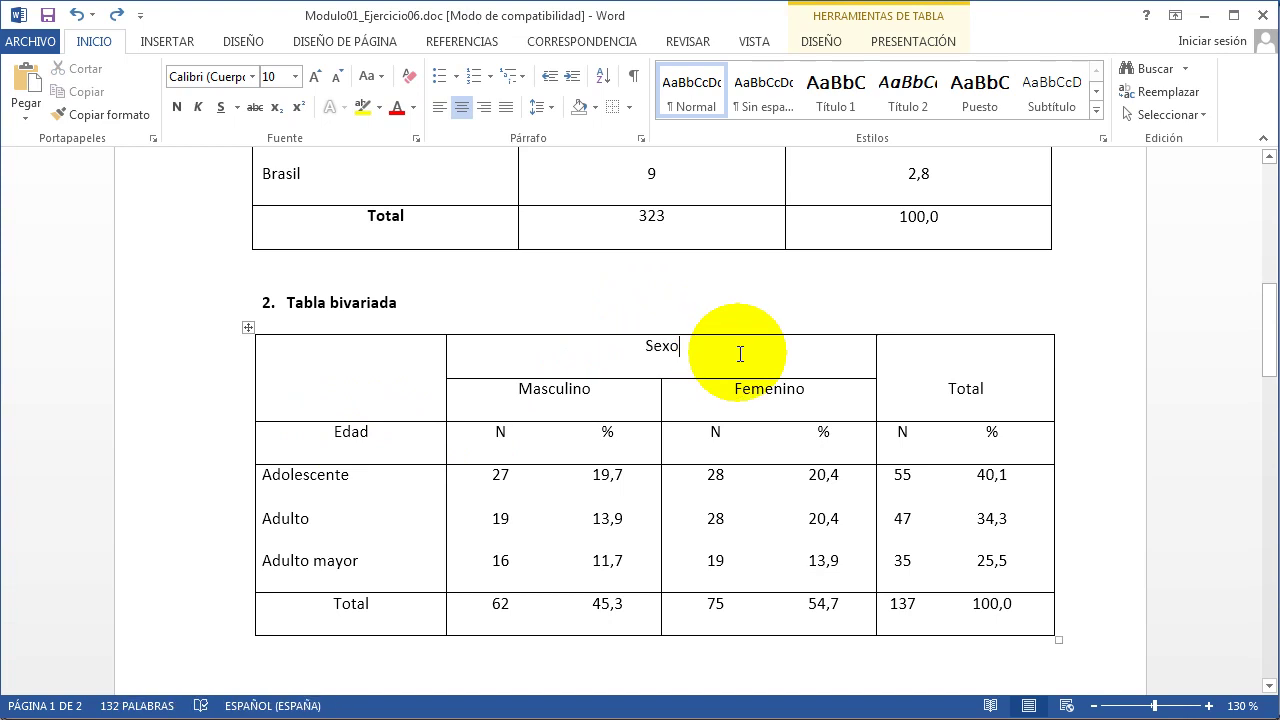
{"action": "left_click_drag", "start_coordinate": [655, 355], "coordinate": [627, 352]}
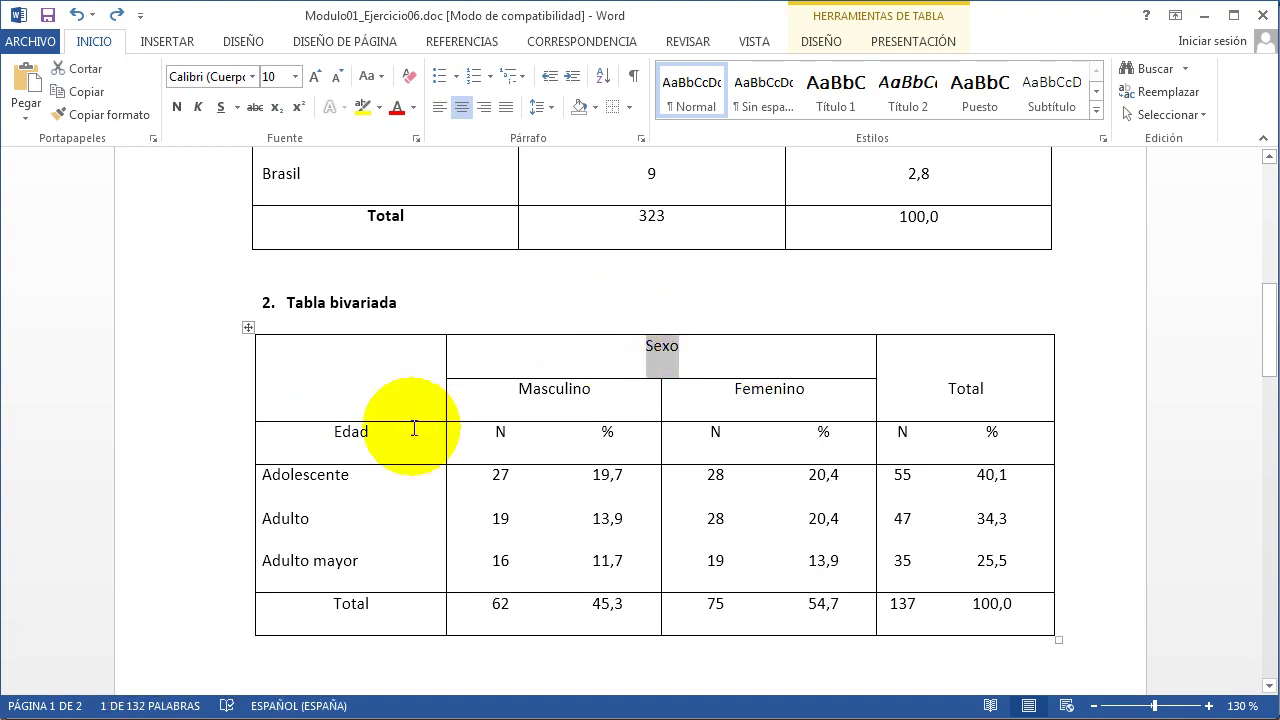
{"action": "left_click_drag", "start_coordinate": [372, 433], "coordinate": [277, 434]}
{"action": "left_click_drag", "start_coordinate": [682, 349], "coordinate": [616, 350]}
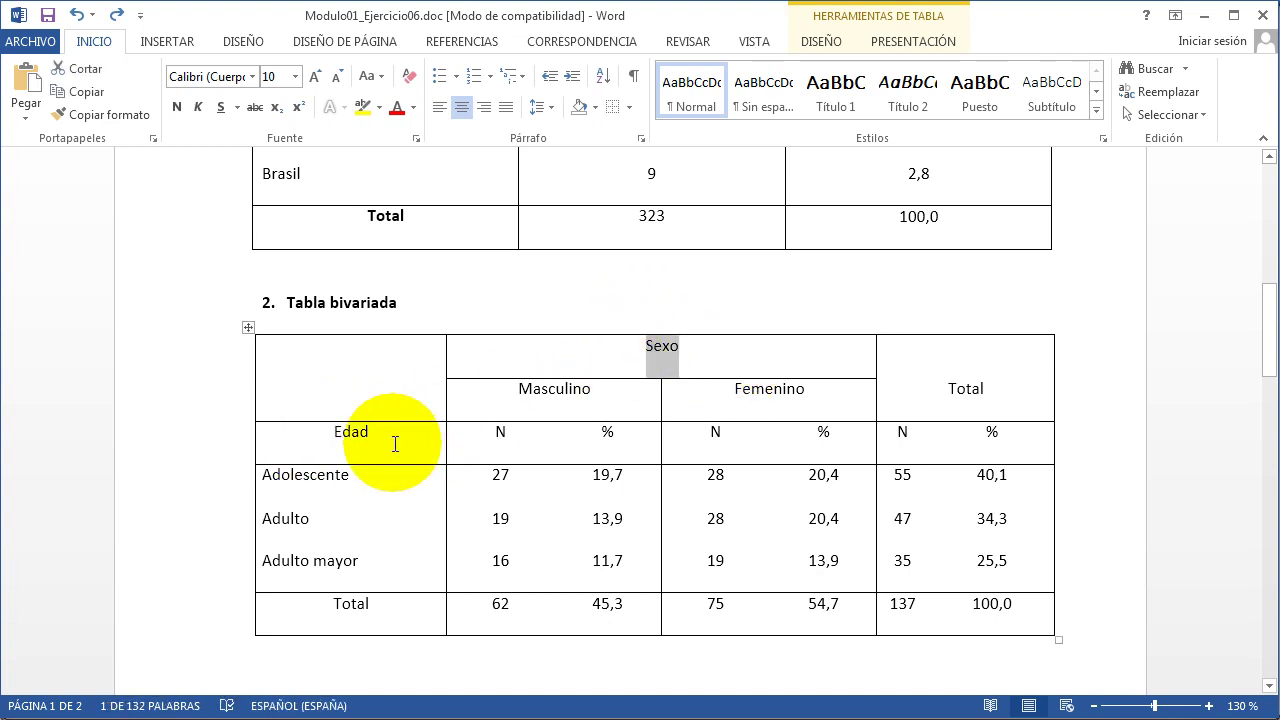
{"action": "left_click_drag", "start_coordinate": [391, 440], "coordinate": [322, 435]}
{"action": "left_click", "coordinate": [683, 350]}
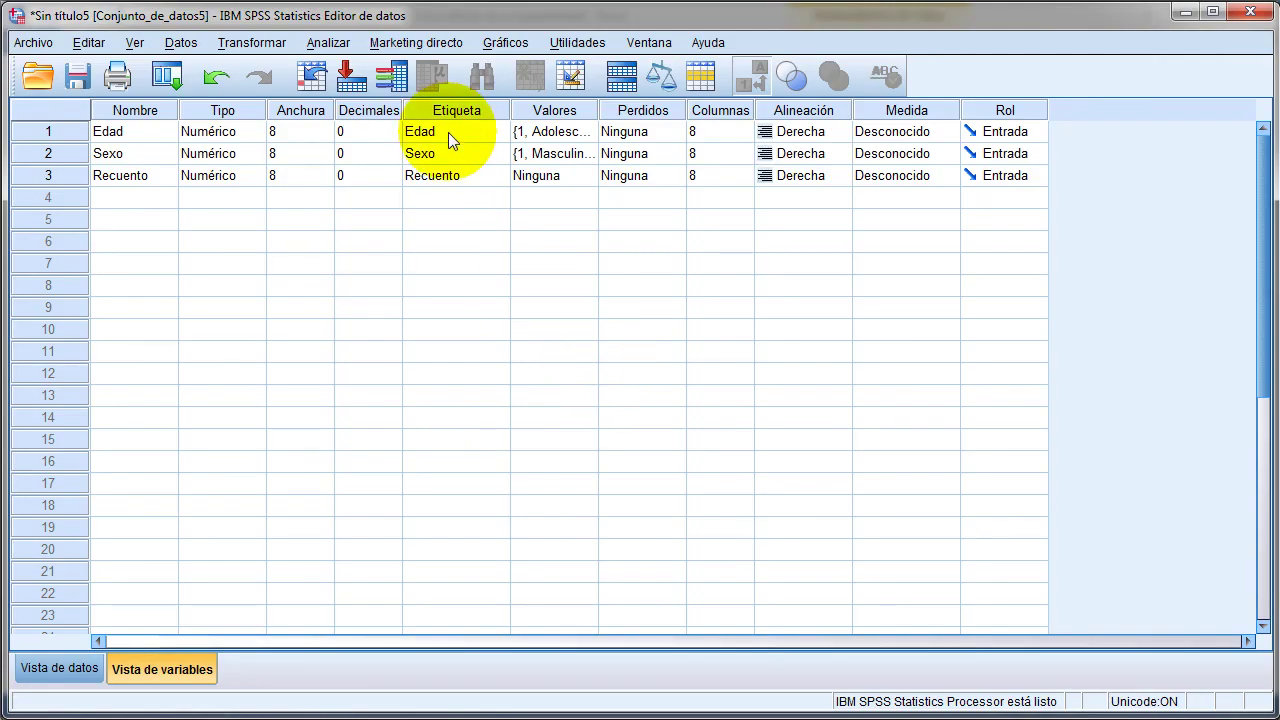
{"action": "left_click", "coordinate": [448, 132]}
{"action": "left_click", "coordinate": [470, 153]}
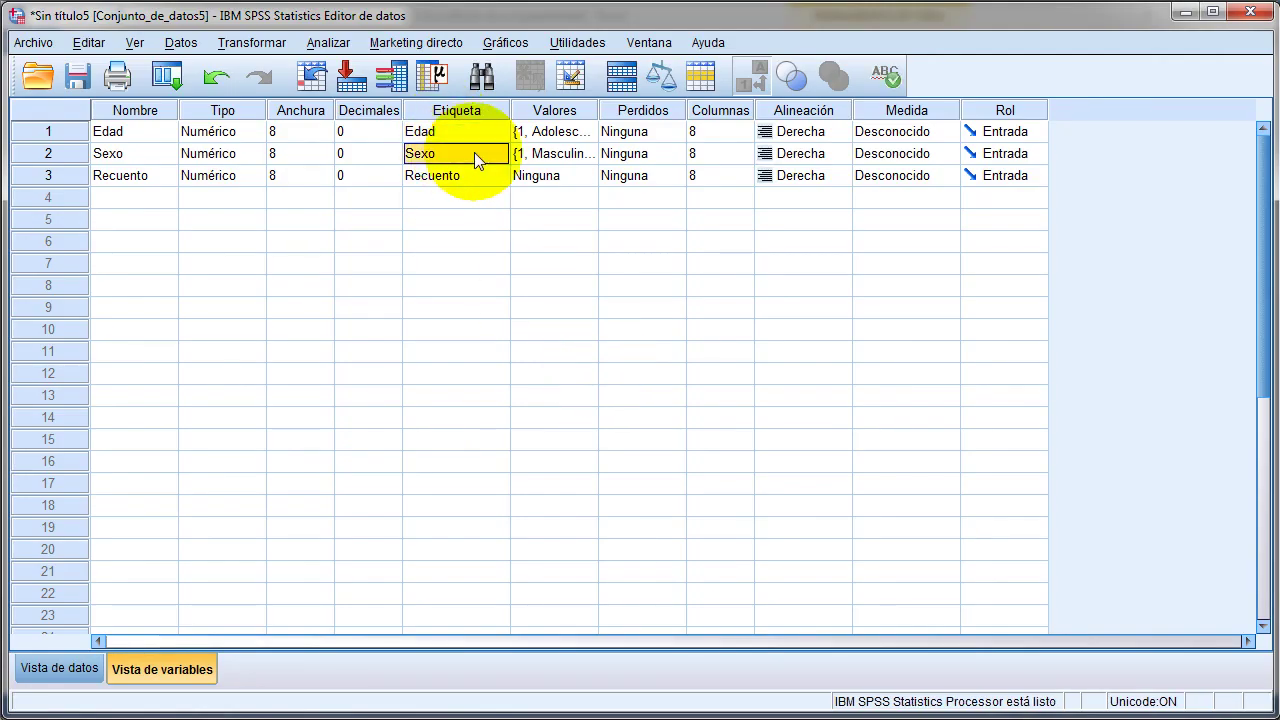
{"action": "left_click", "coordinate": [77, 668]}
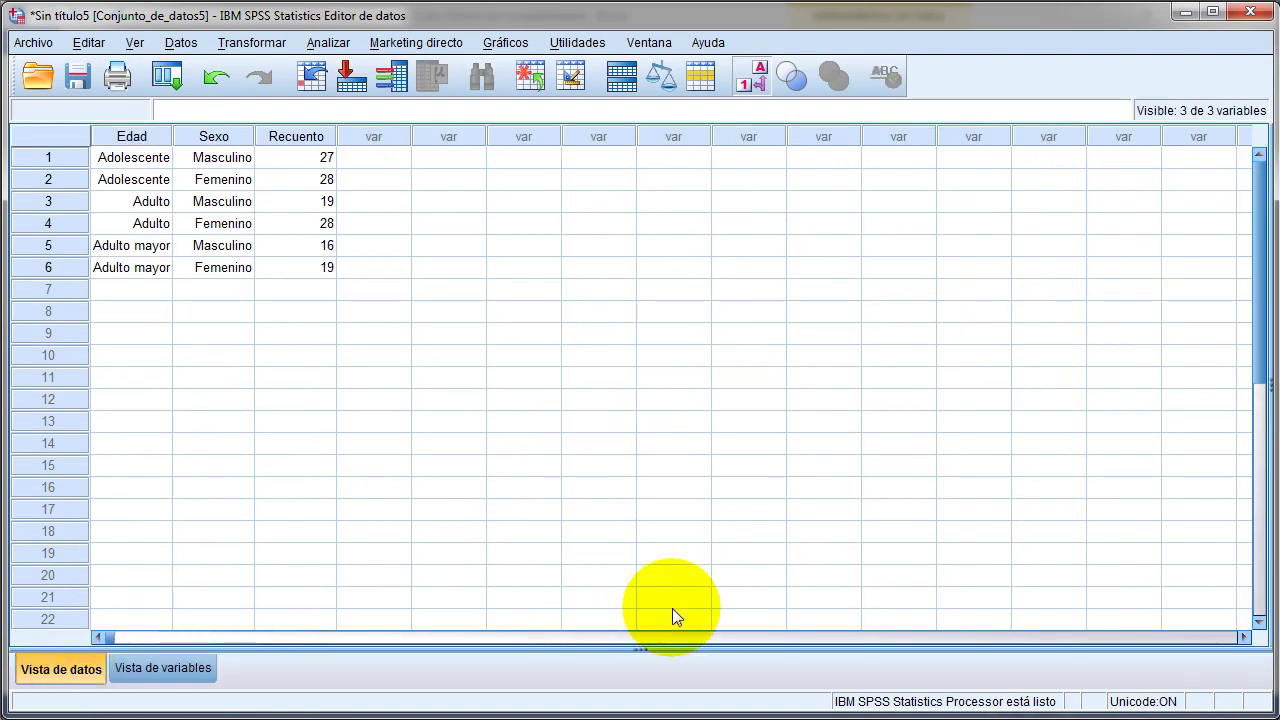
Step: Check the six Masculino and Femenino N counts in the Word table against the Recuento column in SPSS
{"action": "left_click", "coordinate": [684, 718]}
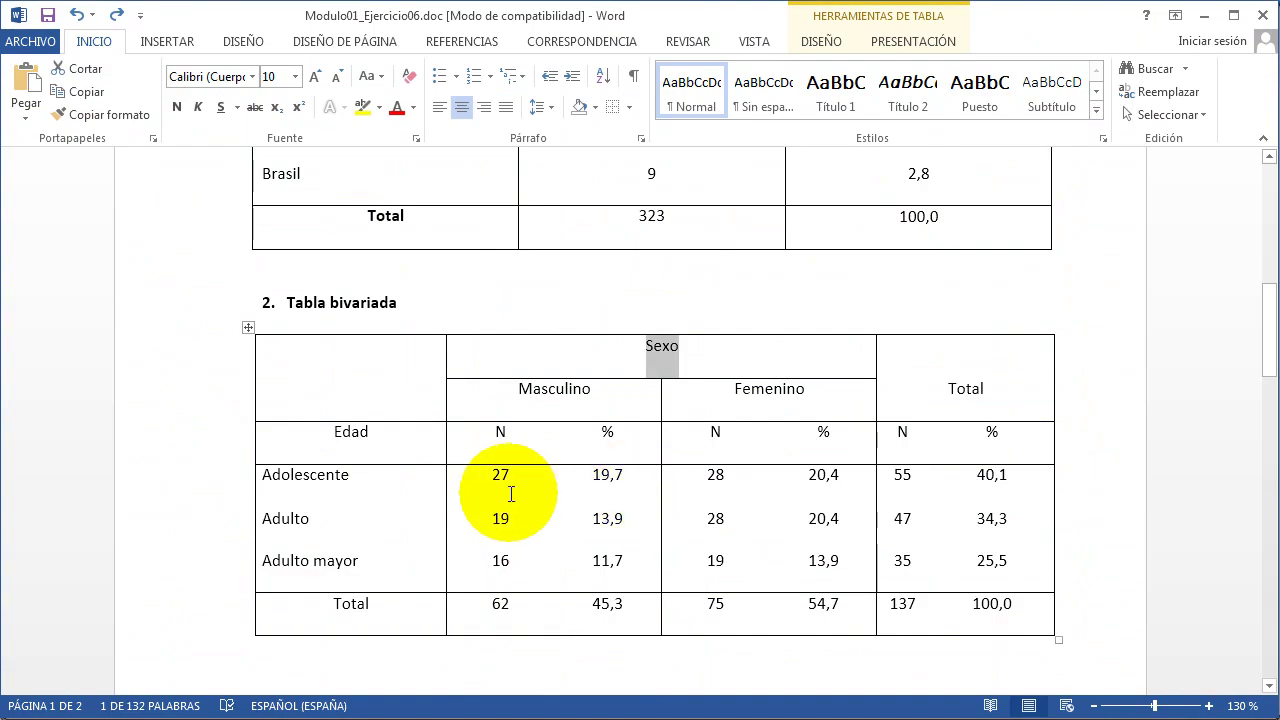
{"action": "left_click_drag", "start_coordinate": [466, 472], "coordinate": [508, 477]}
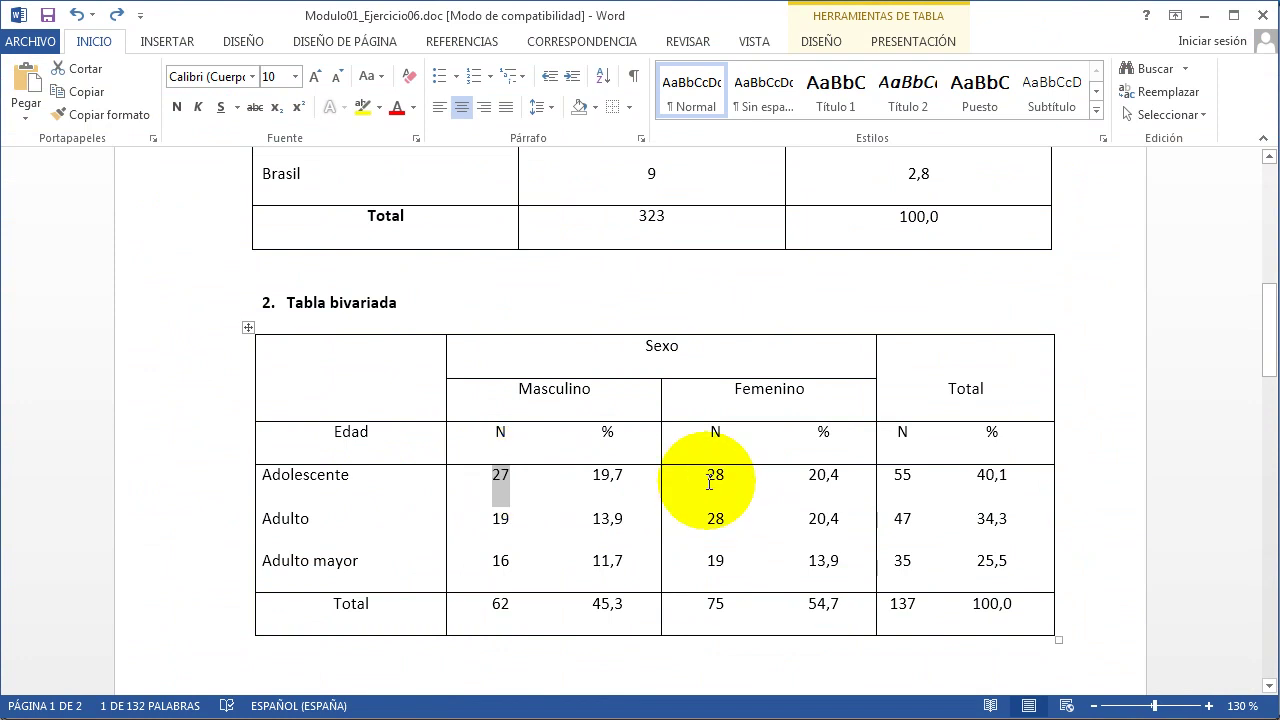
{"action": "left_click_drag", "start_coordinate": [706, 476], "coordinate": [739, 481]}
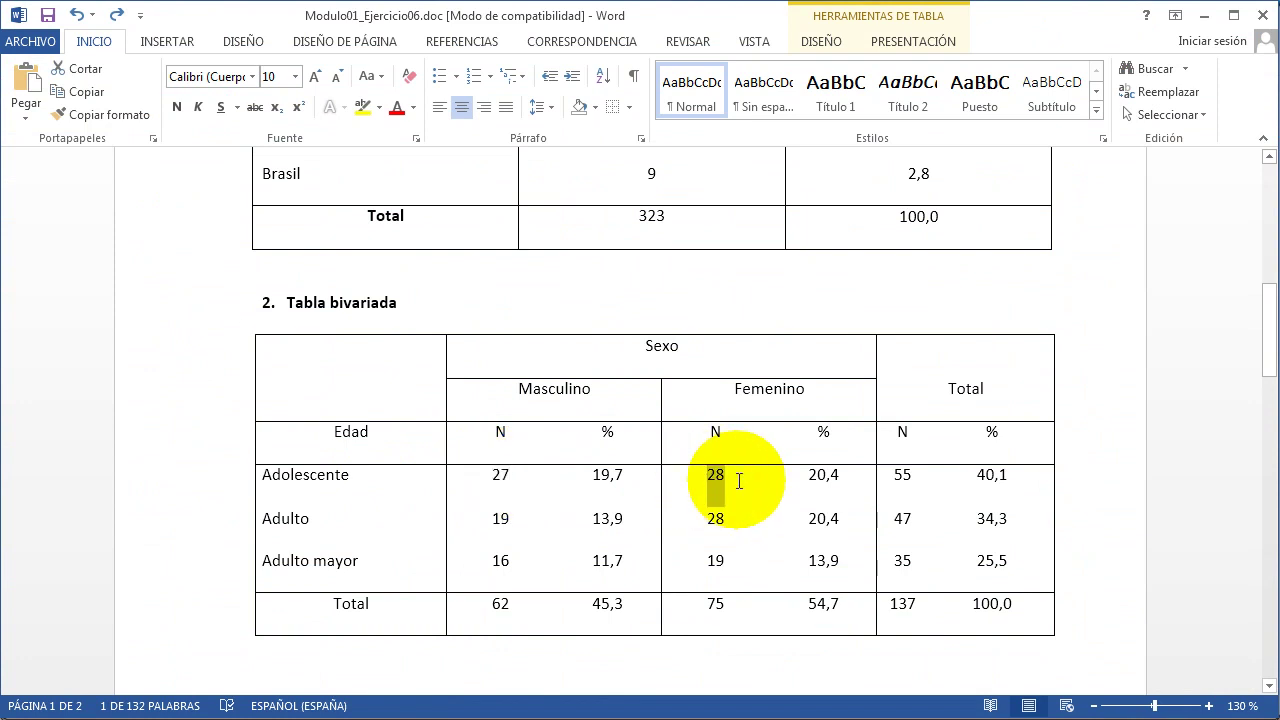
{"action": "double_click", "coordinate": [500, 517]}
{"action": "left_click_drag", "start_coordinate": [705, 519], "coordinate": [739, 519]}
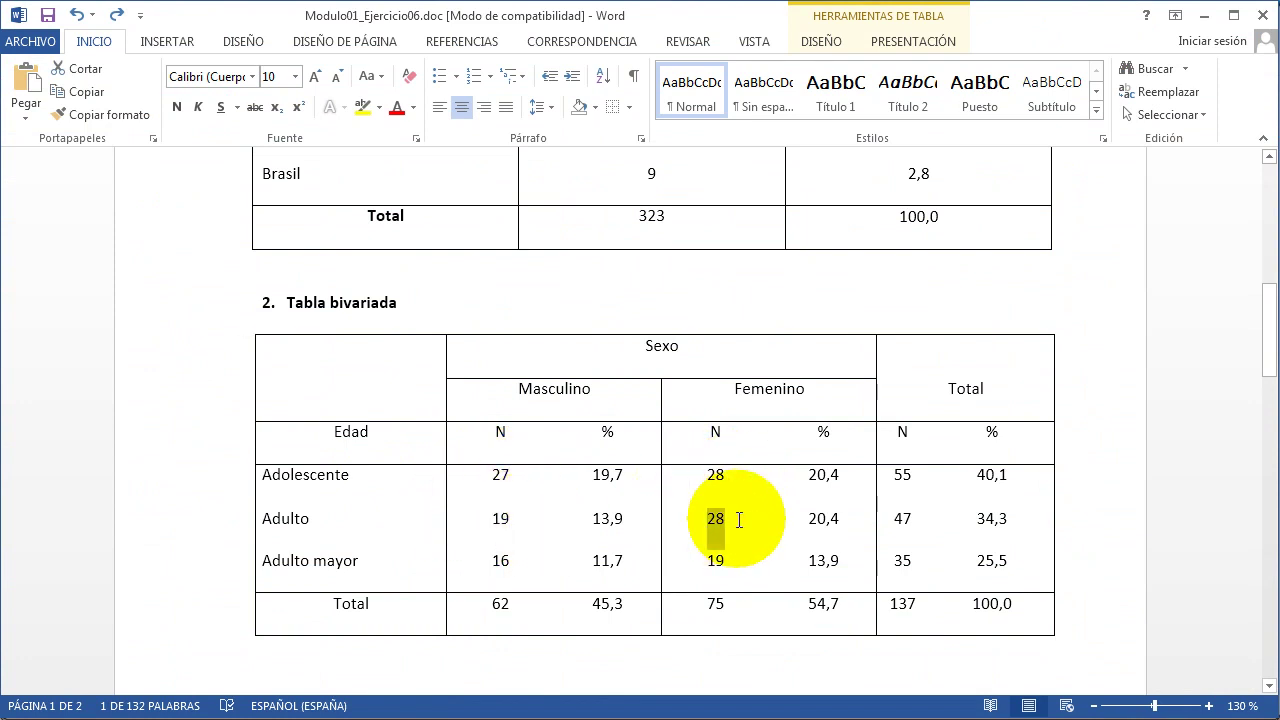
{"action": "left_click_drag", "start_coordinate": [690, 478], "coordinate": [740, 476]}
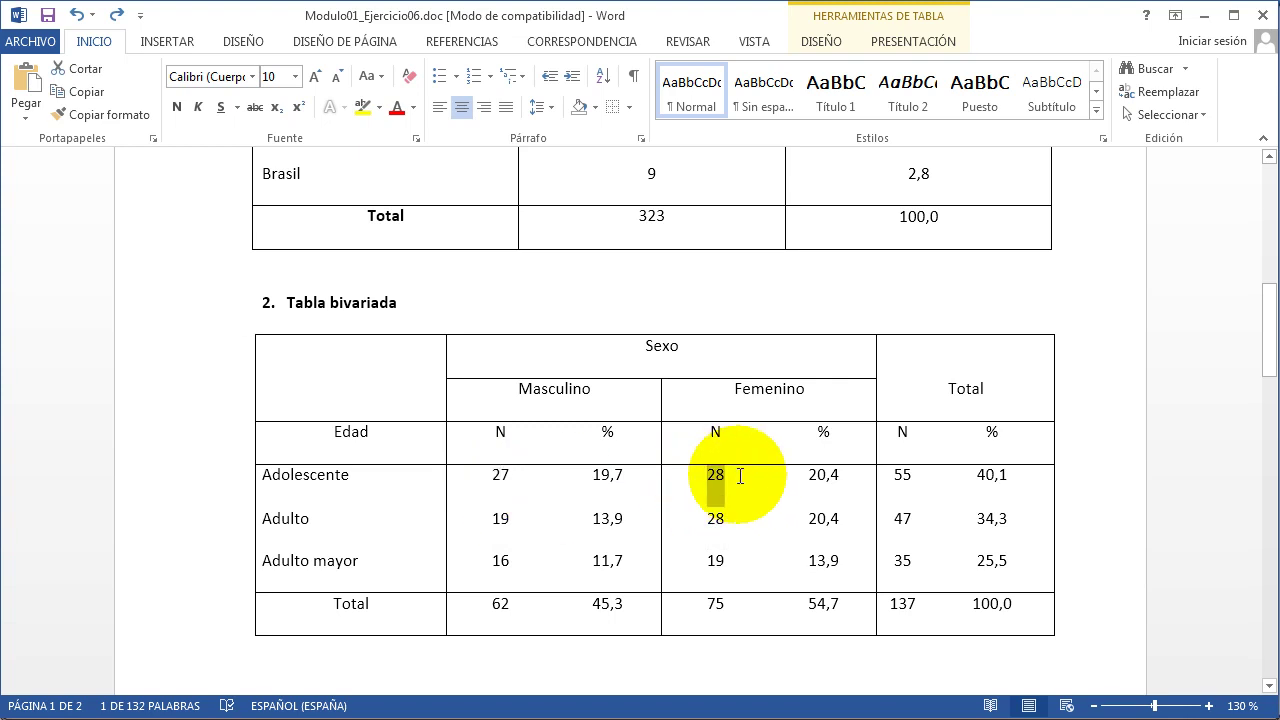
{"action": "double_click", "coordinate": [500, 518]}
{"action": "double_click", "coordinate": [712, 520]}
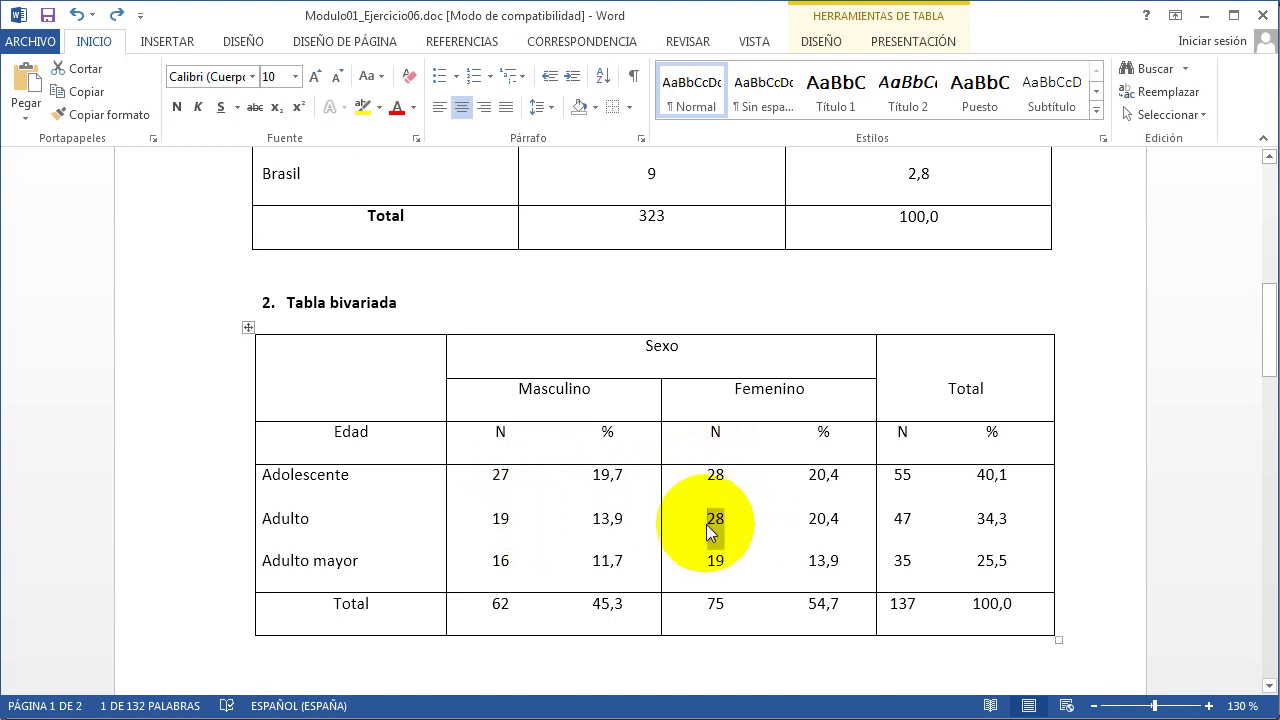
{"action": "double_click", "coordinate": [505, 560]}
{"action": "double_click", "coordinate": [715, 560]}
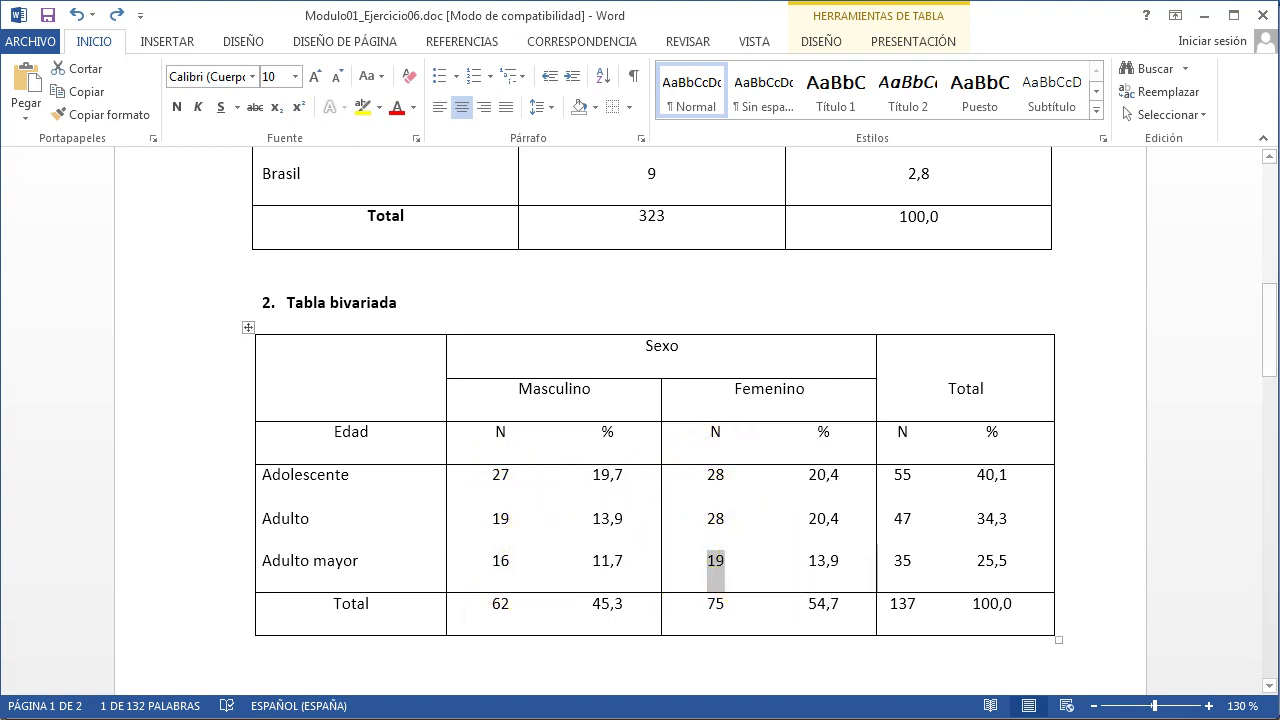
{"action": "key", "text": "alt+Tab"}
{"action": "left_click_drag", "start_coordinate": [320, 158], "coordinate": [314, 265]}
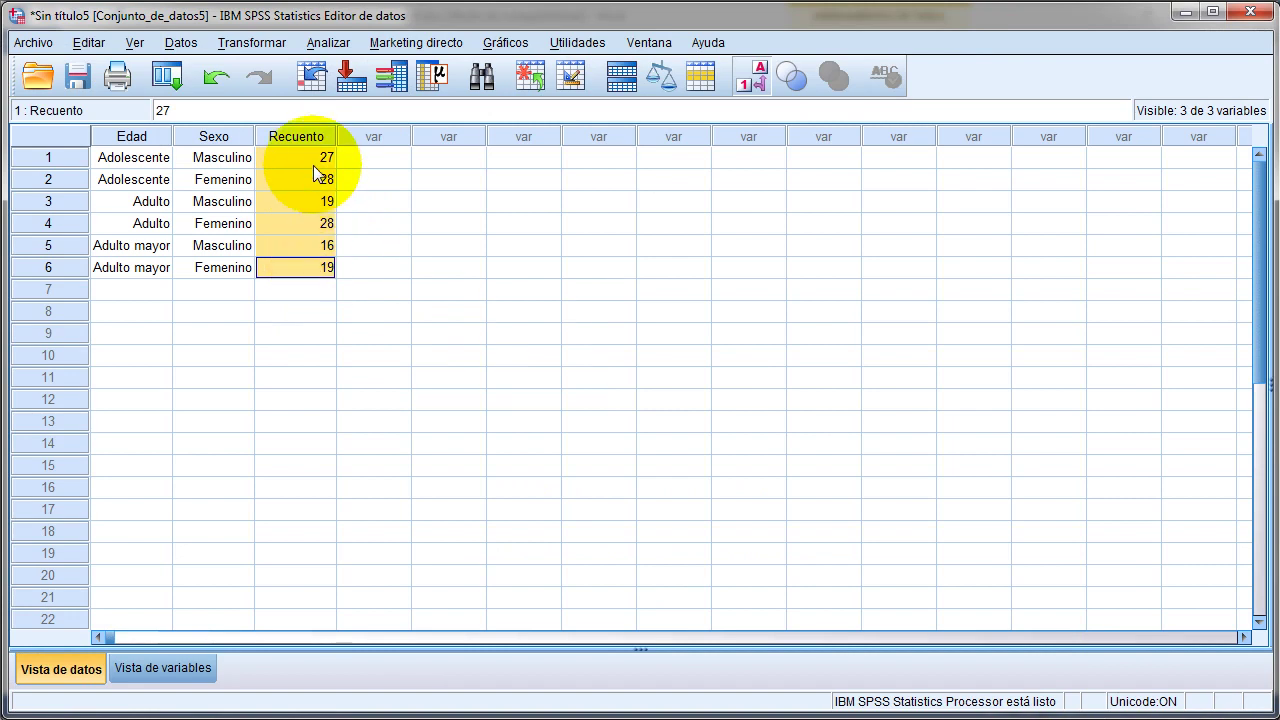
{"action": "left_click", "coordinate": [313, 157]}
{"action": "left_click", "coordinate": [310, 264]}
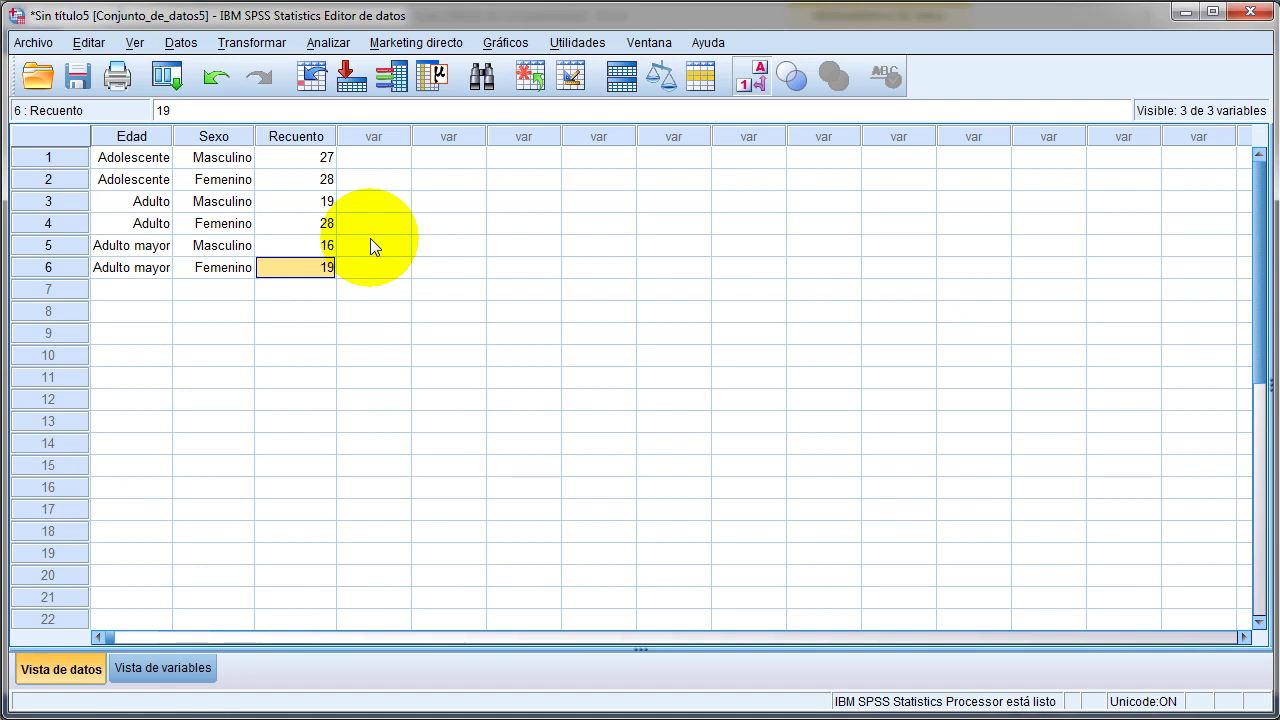
Step: Weight the cases with Ponderar casos mediante, using Recuento as the frequency variable
{"action": "left_click", "coordinate": [181, 43]}
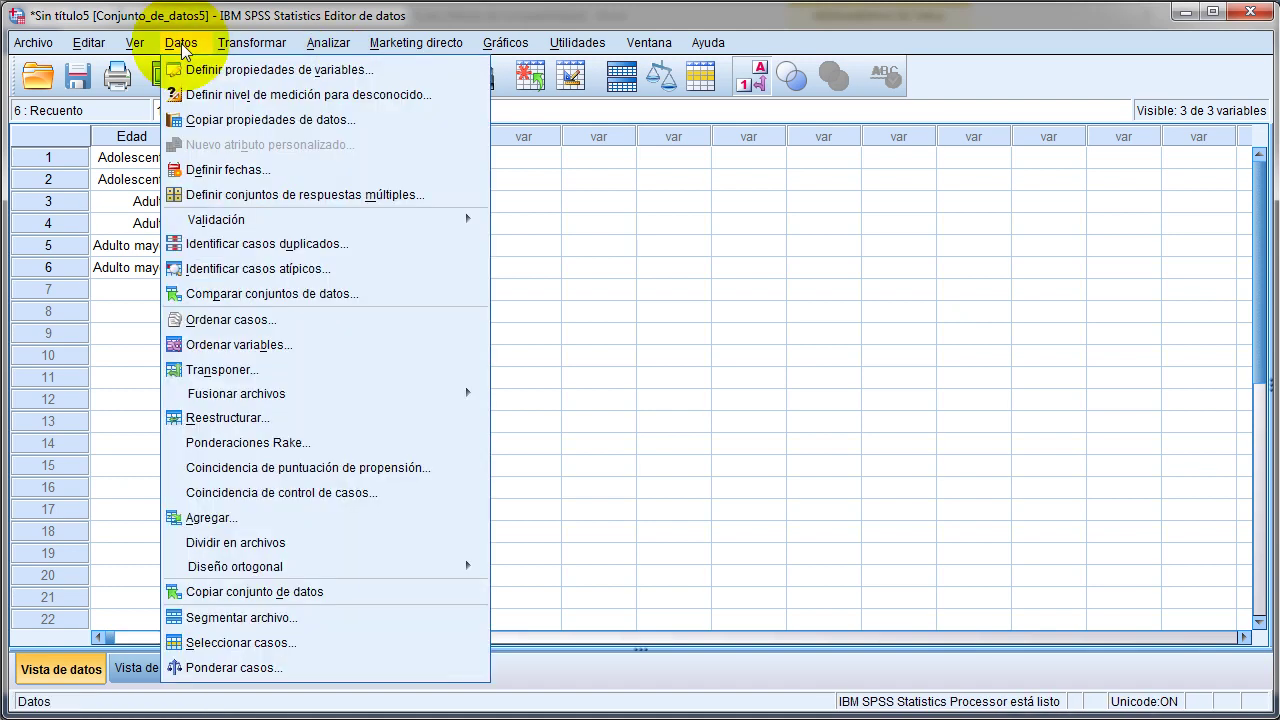
{"action": "left_click", "coordinate": [226, 668]}
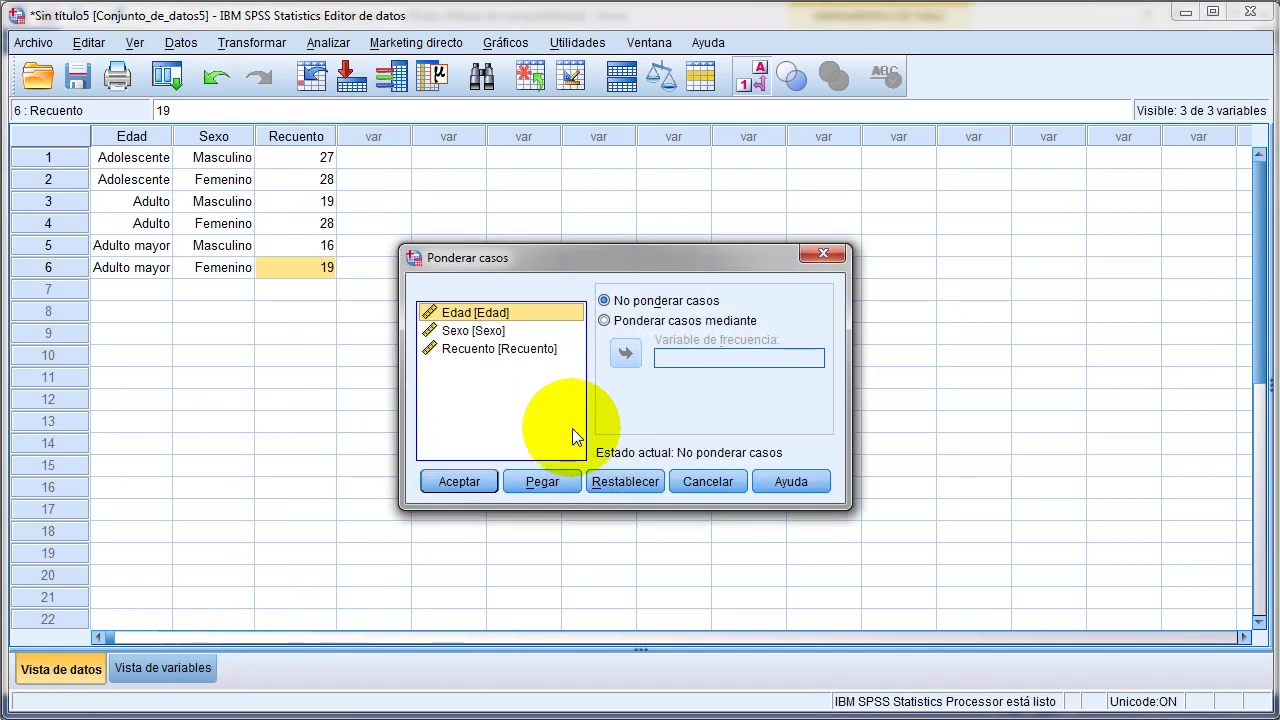
{"action": "left_click", "coordinate": [535, 347]}
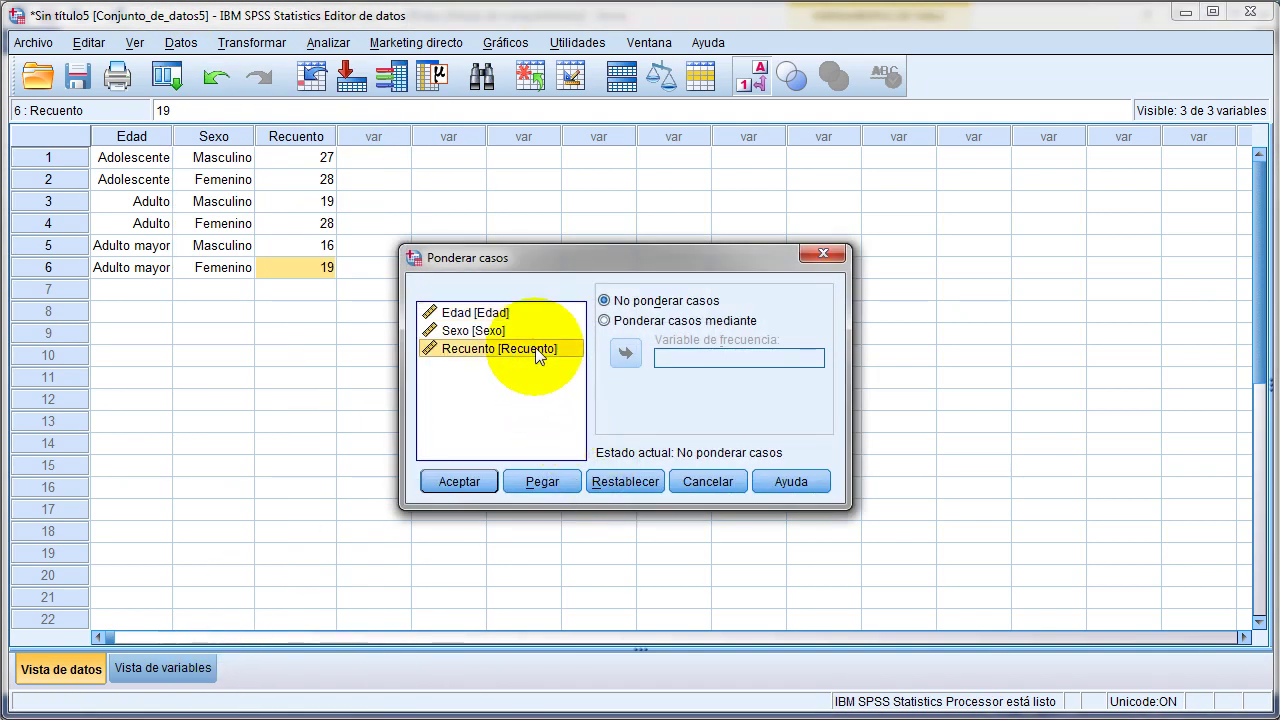
{"action": "left_click", "coordinate": [668, 325]}
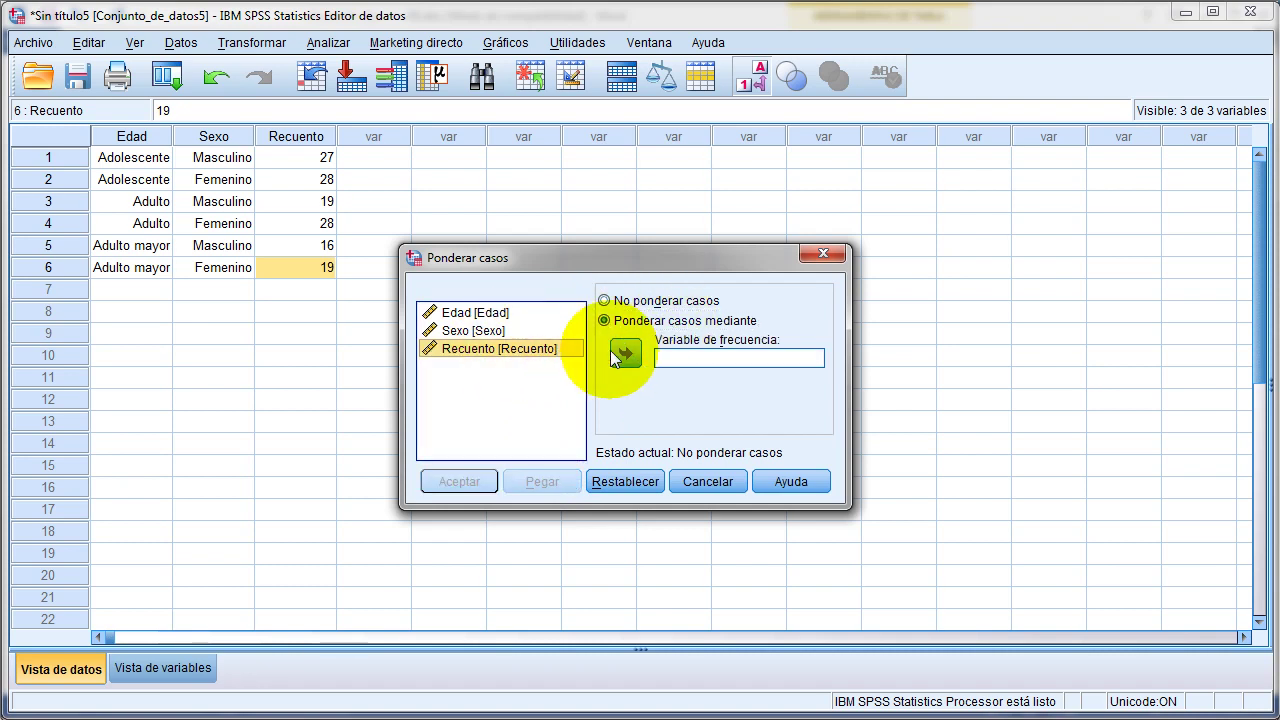
{"action": "left_click", "coordinate": [624, 354]}
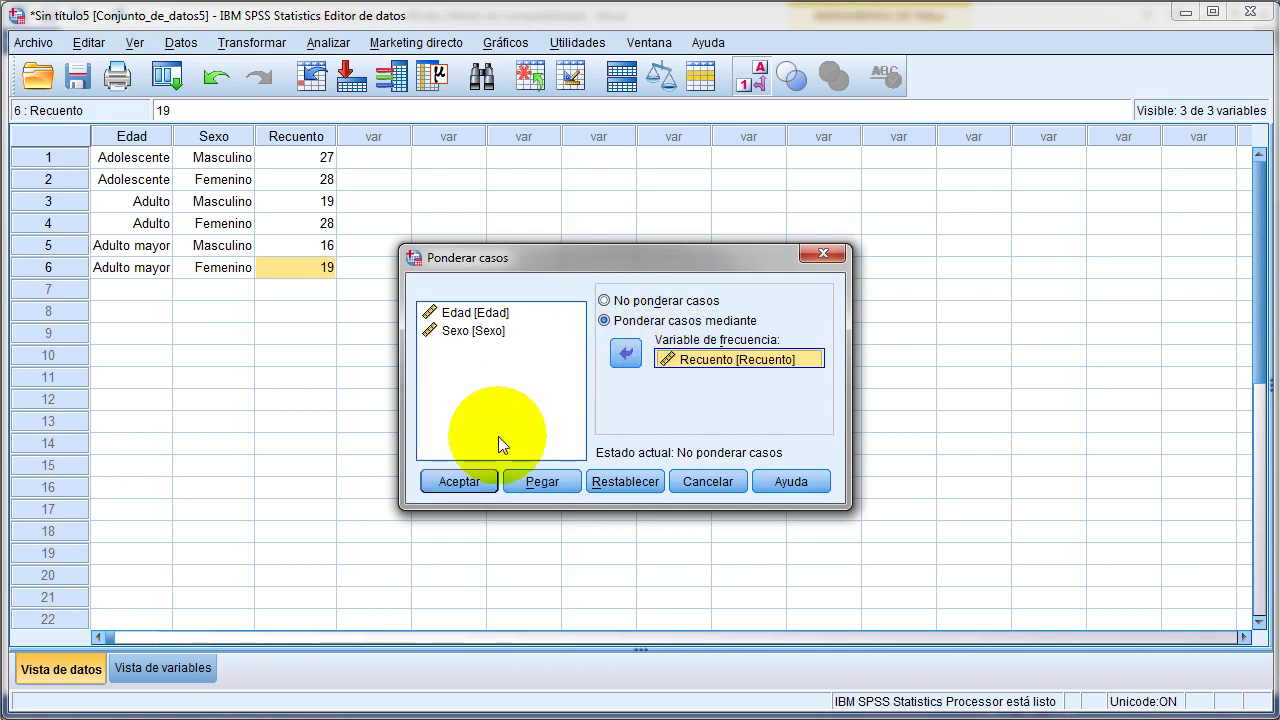
{"action": "left_click", "coordinate": [462, 481]}
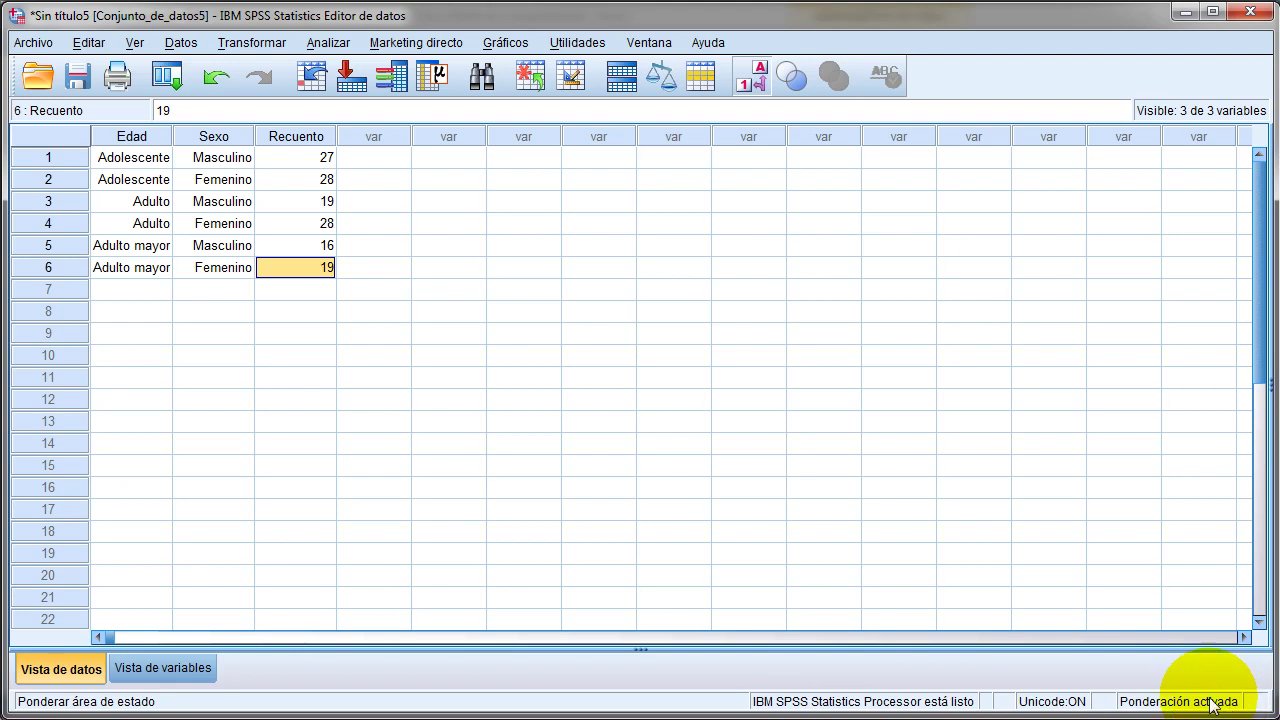
{"action": "left_click", "coordinate": [181, 43]}
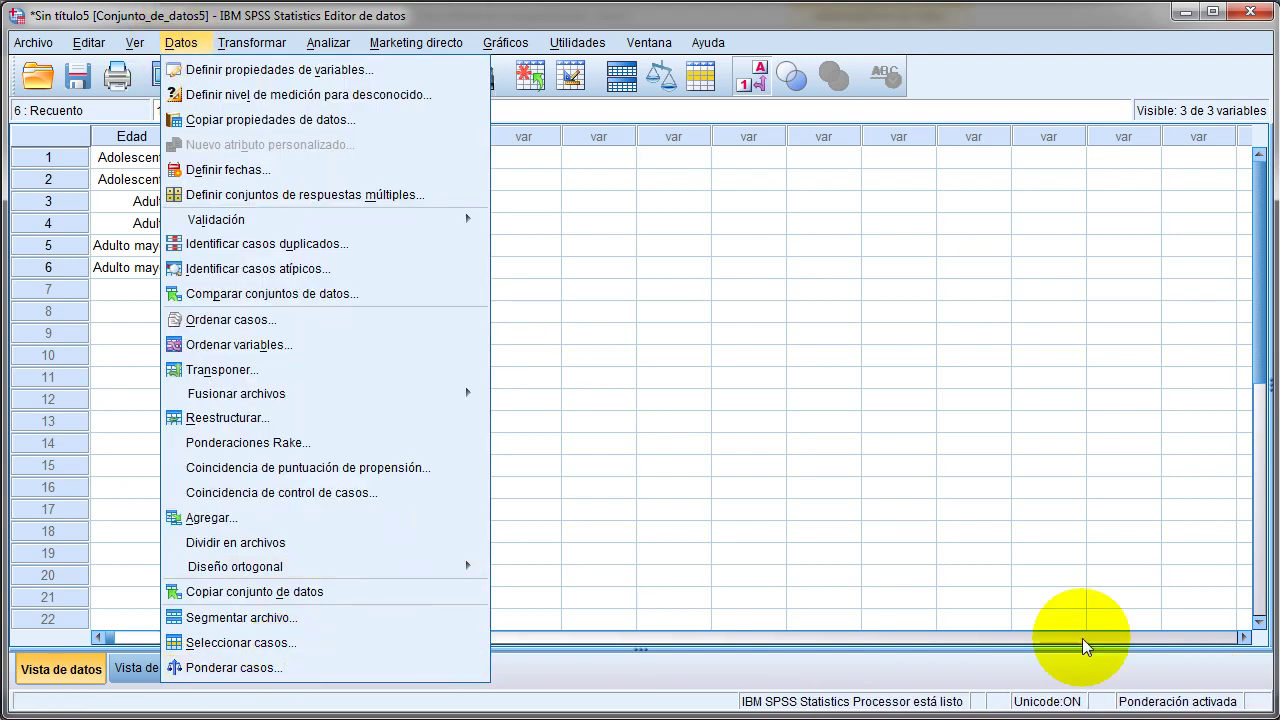
{"action": "left_click", "coordinate": [1172, 612]}
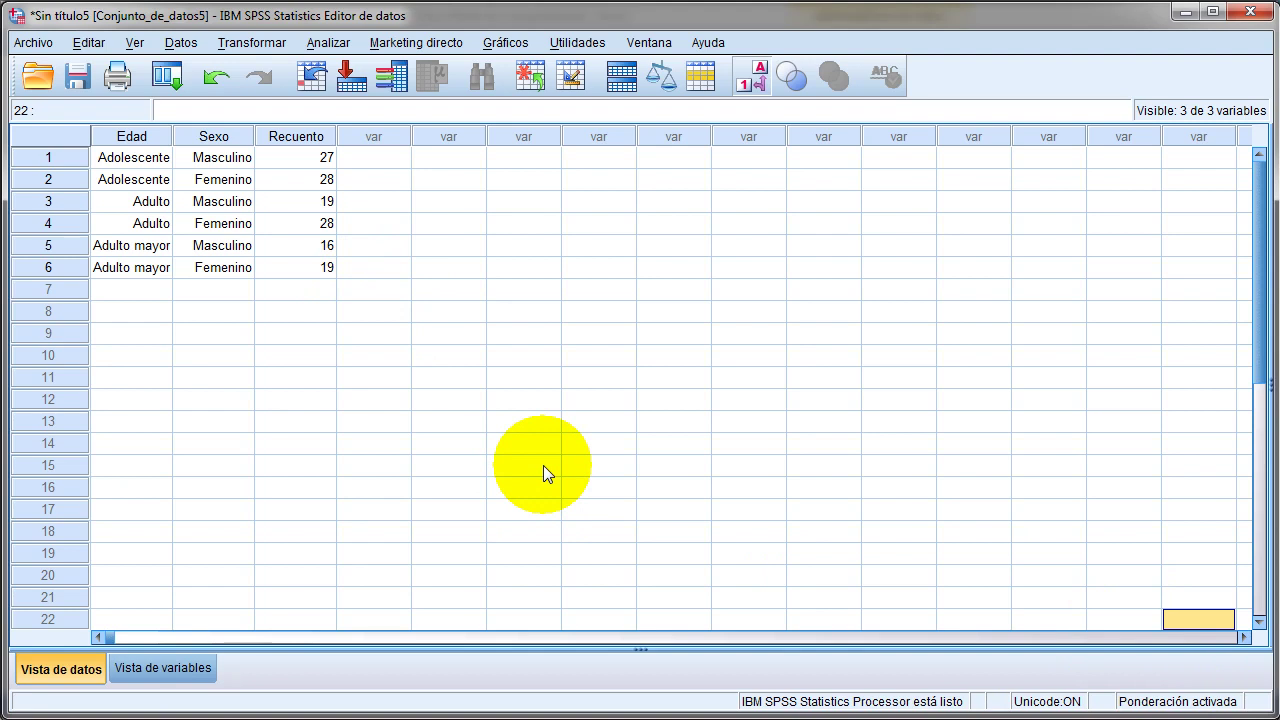
Step: Set up a Tablas cruzadas analysis with Edad in the rows and Sexo in the columns
{"action": "left_click", "coordinate": [328, 43]}
{"action": "mouse_move", "coordinate": [459, 93]}
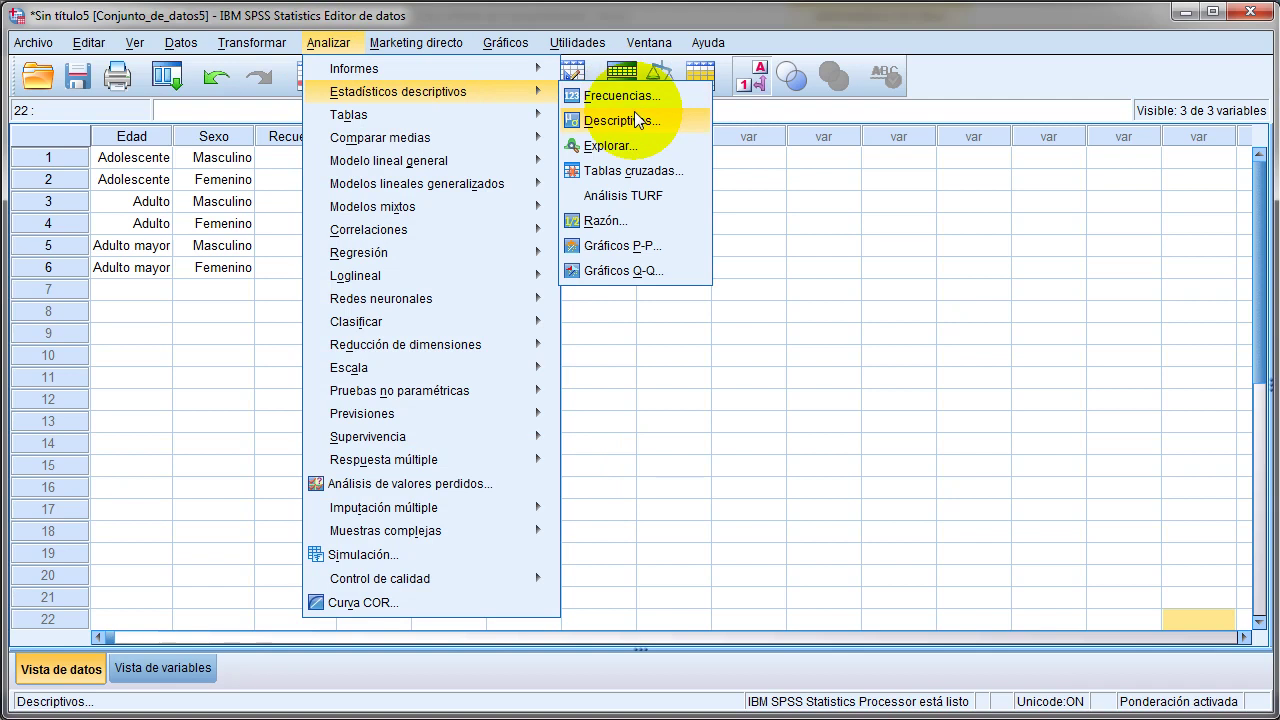
{"action": "left_click", "coordinate": [673, 172]}
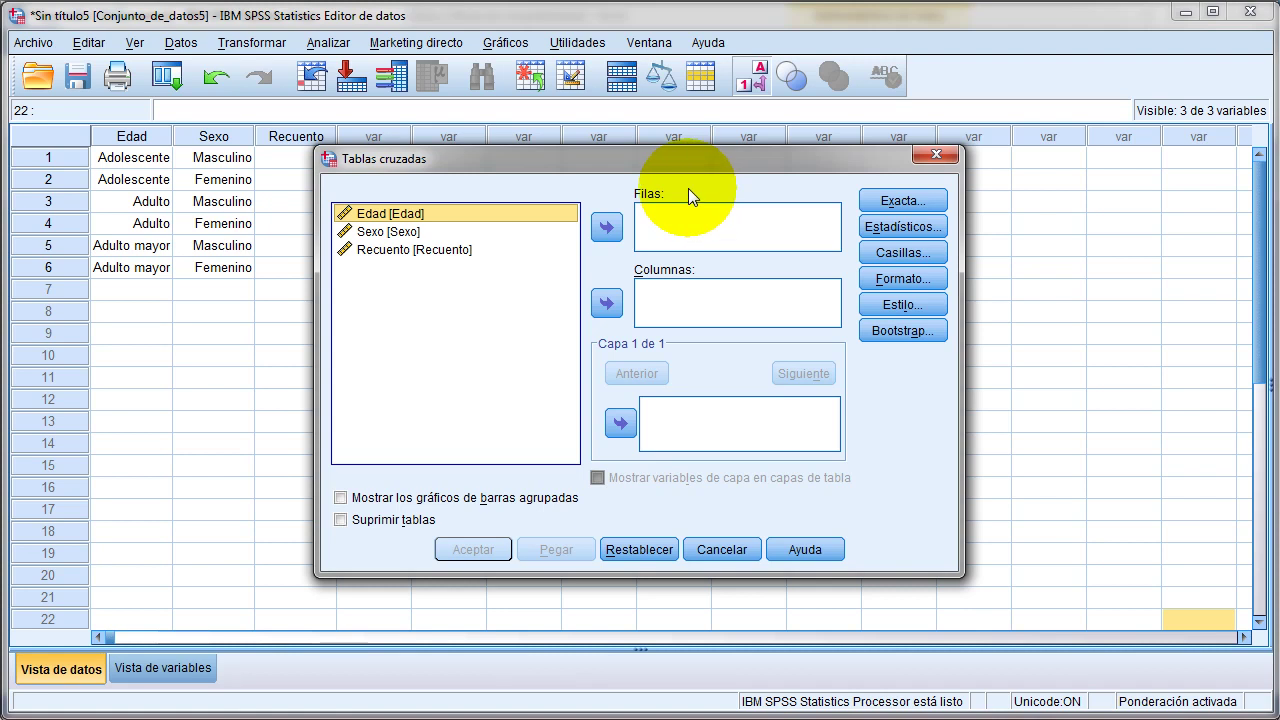
{"action": "left_click", "coordinate": [391, 214]}
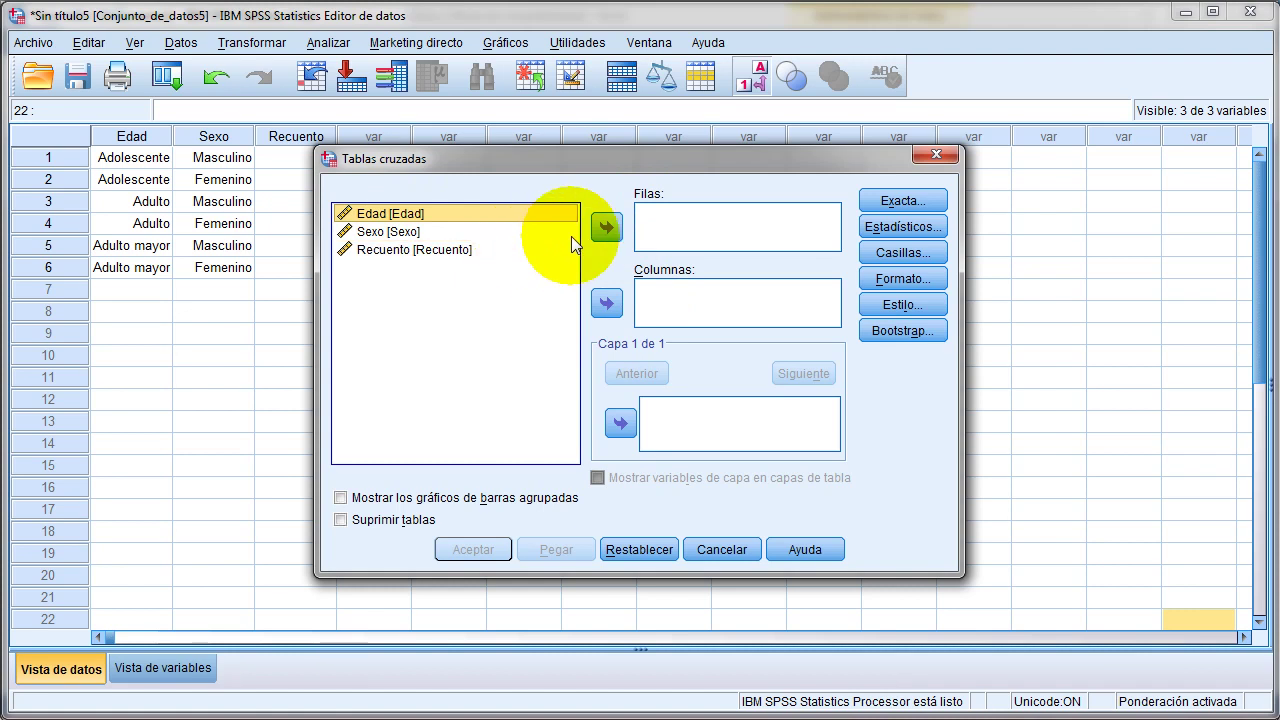
{"action": "left_click", "coordinate": [609, 228]}
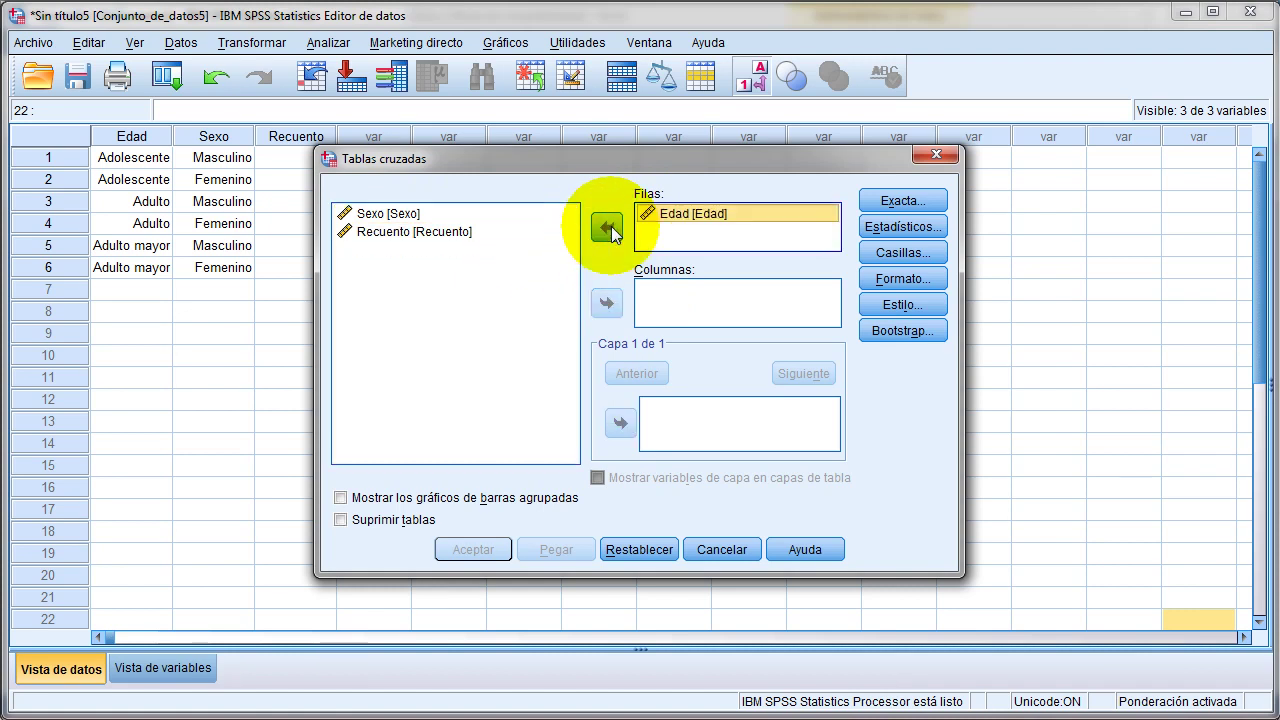
{"action": "left_click", "coordinate": [360, 214]}
{"action": "left_click", "coordinate": [608, 305]}
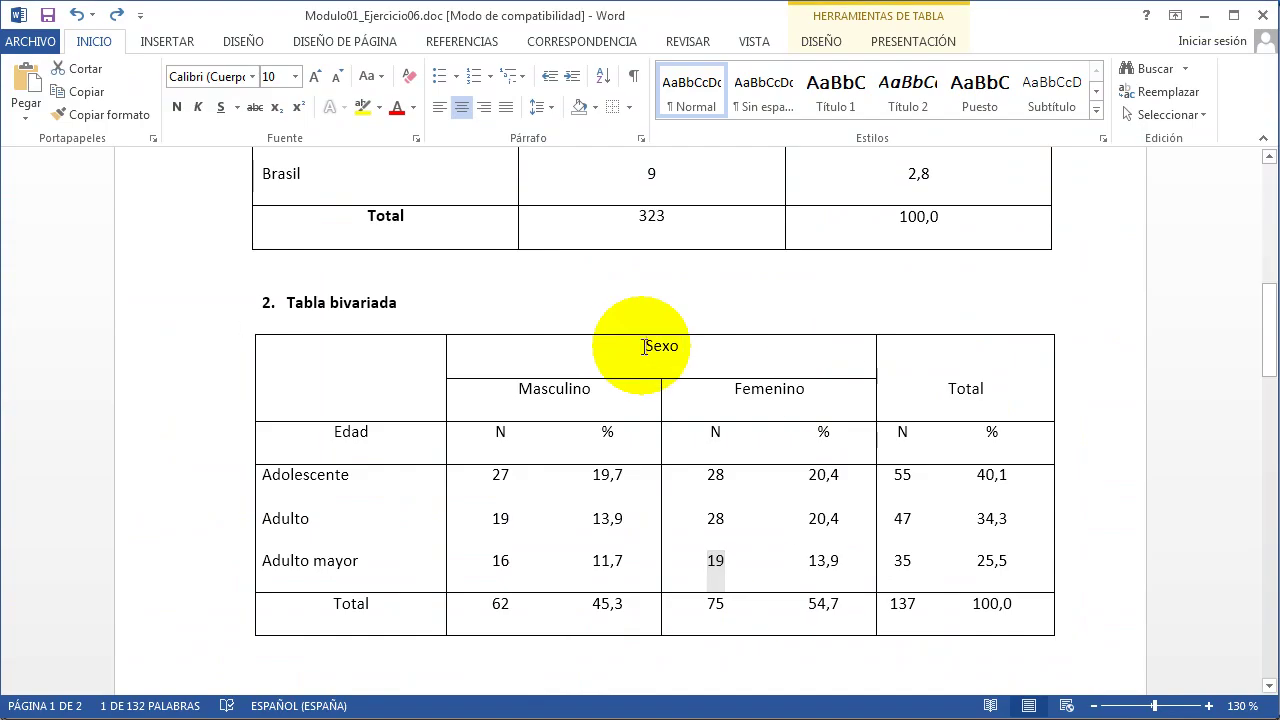
Step: Examine the Sexo columns, Edad rows and percentages of the bivariate Word table to see which crosstab layout is needed
{"action": "left_click_drag", "start_coordinate": [642, 340], "coordinate": [663, 368]}
{"action": "mouse_move", "coordinate": [555, 406]}
{"action": "left_mouse_down"}
{"action": "mouse_move", "coordinate": [700, 614]}
{"action": "mouse_move", "coordinate": [820, 623]}
{"action": "mouse_move", "coordinate": [507, 411]}
{"action": "left_mouse_up"}
{"action": "left_click", "coordinate": [789, 604]}
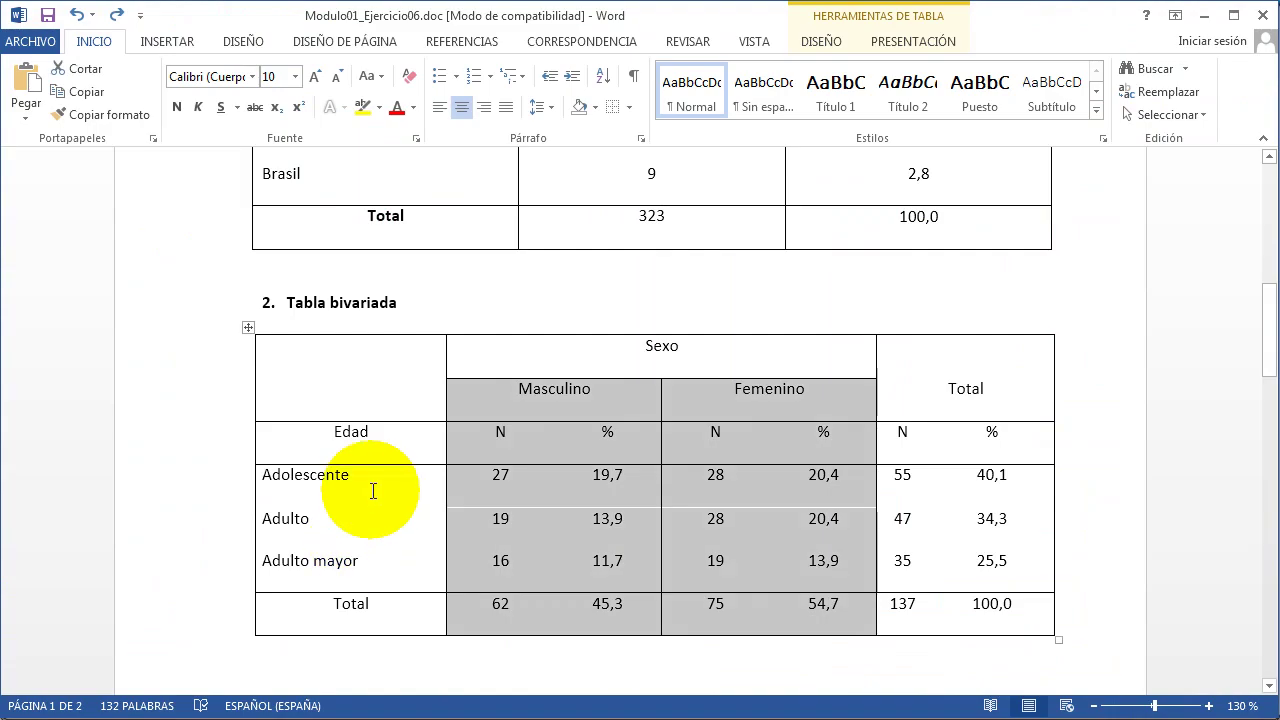
{"action": "left_click_drag", "start_coordinate": [371, 494], "coordinate": [989, 571]}
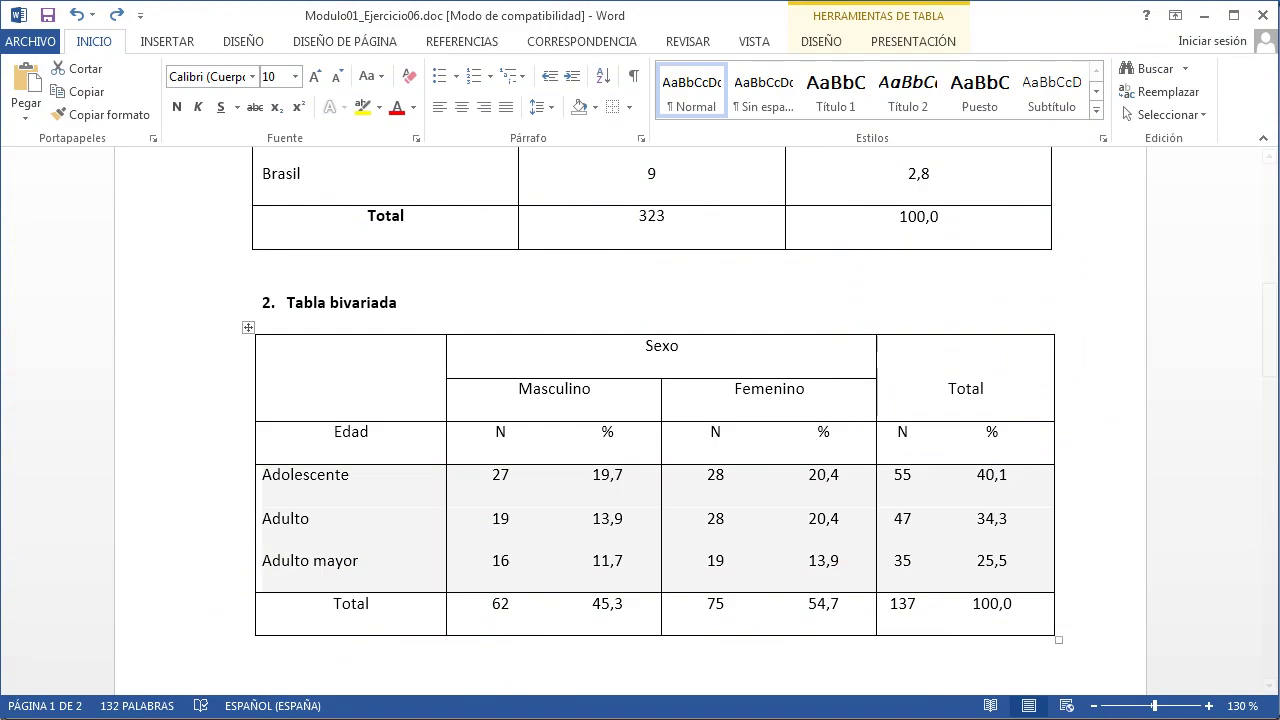
{"action": "left_click", "coordinate": [623, 480]}
{"action": "left_click_drag", "start_coordinate": [630, 475], "coordinate": [588, 473]}
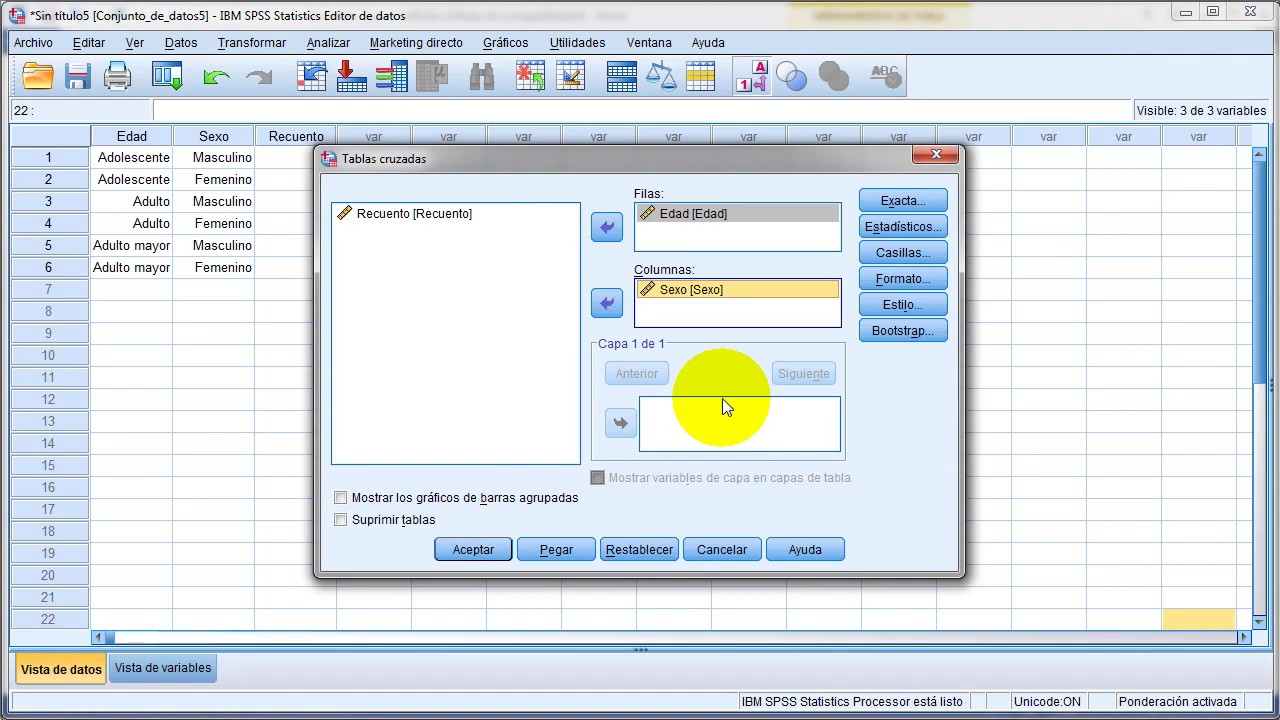
Step: Add Total percentages to the crosstab cells alongside the observed counts and run the Edad by Sexo table
{"action": "left_click", "coordinate": [870, 254]}
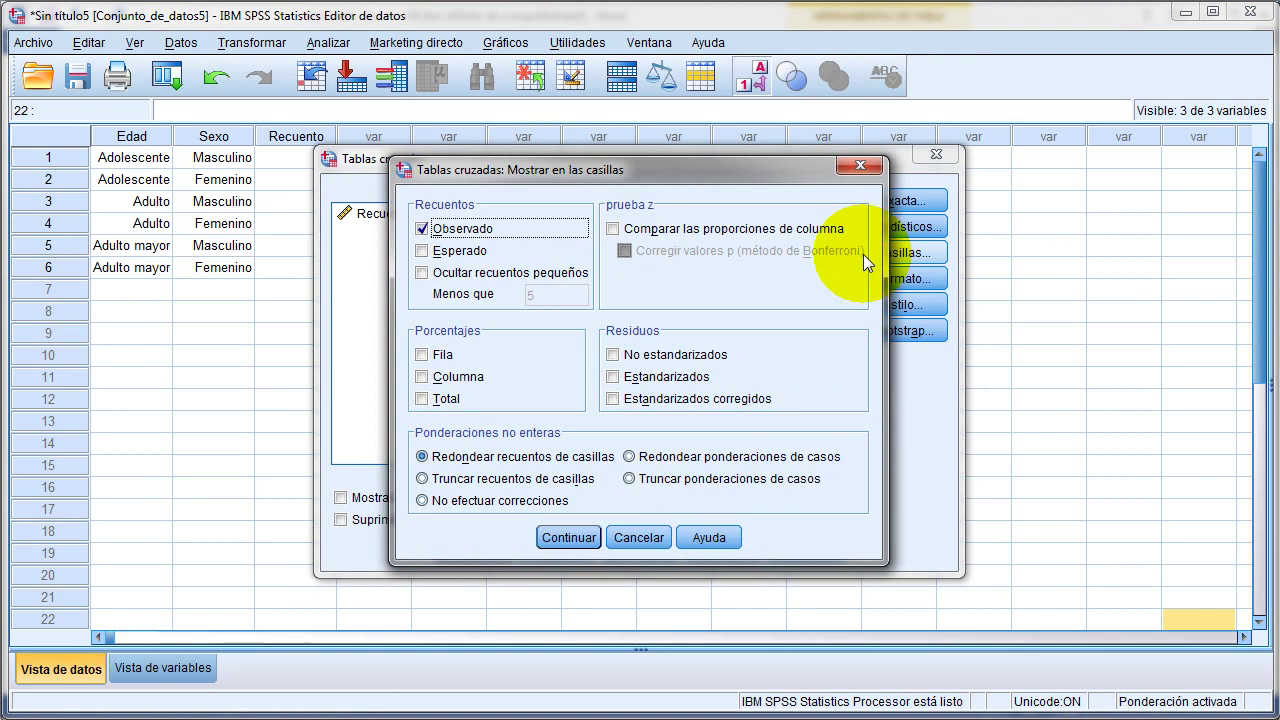
{"action": "left_click", "coordinate": [446, 401]}
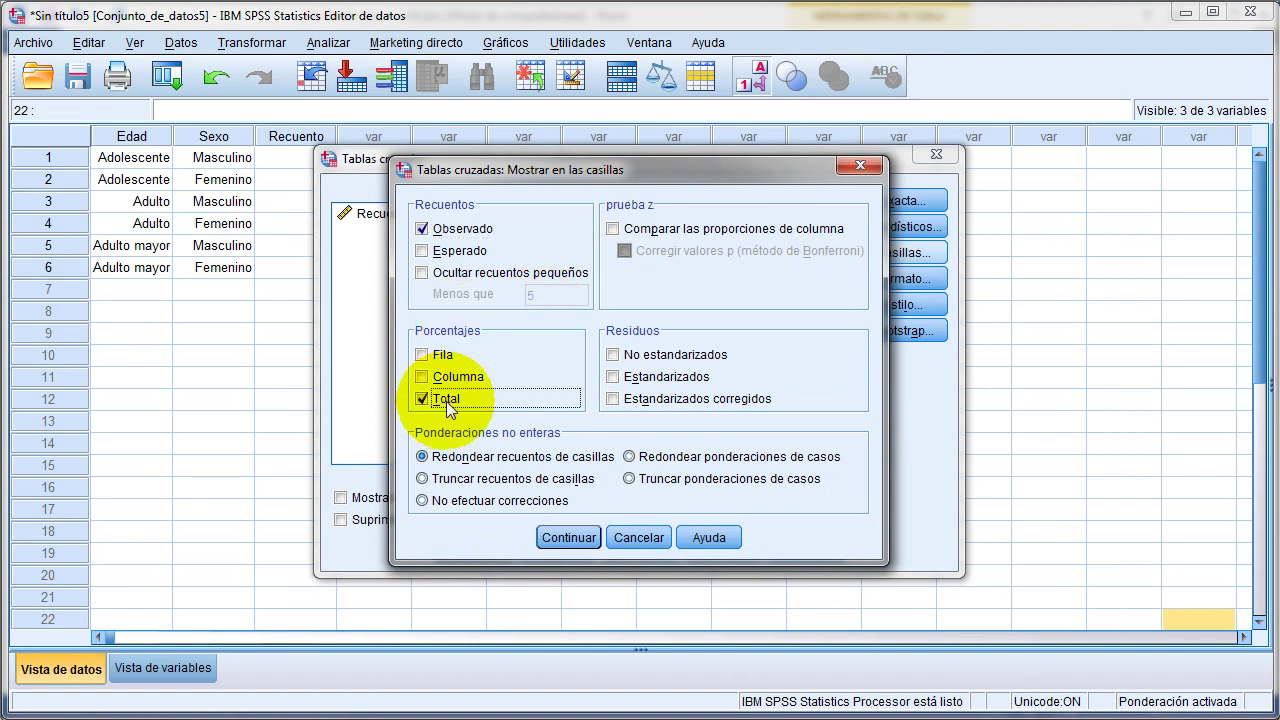
{"action": "left_click", "coordinate": [568, 537]}
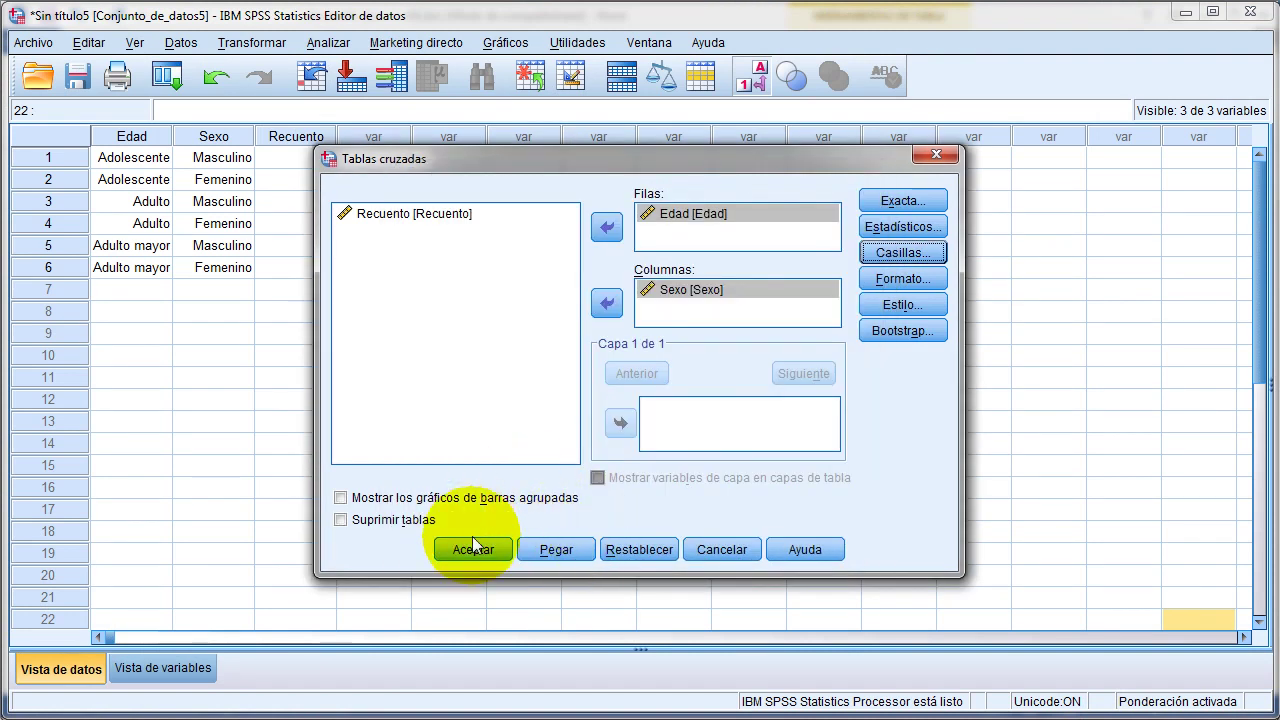
{"action": "left_click", "coordinate": [474, 548]}
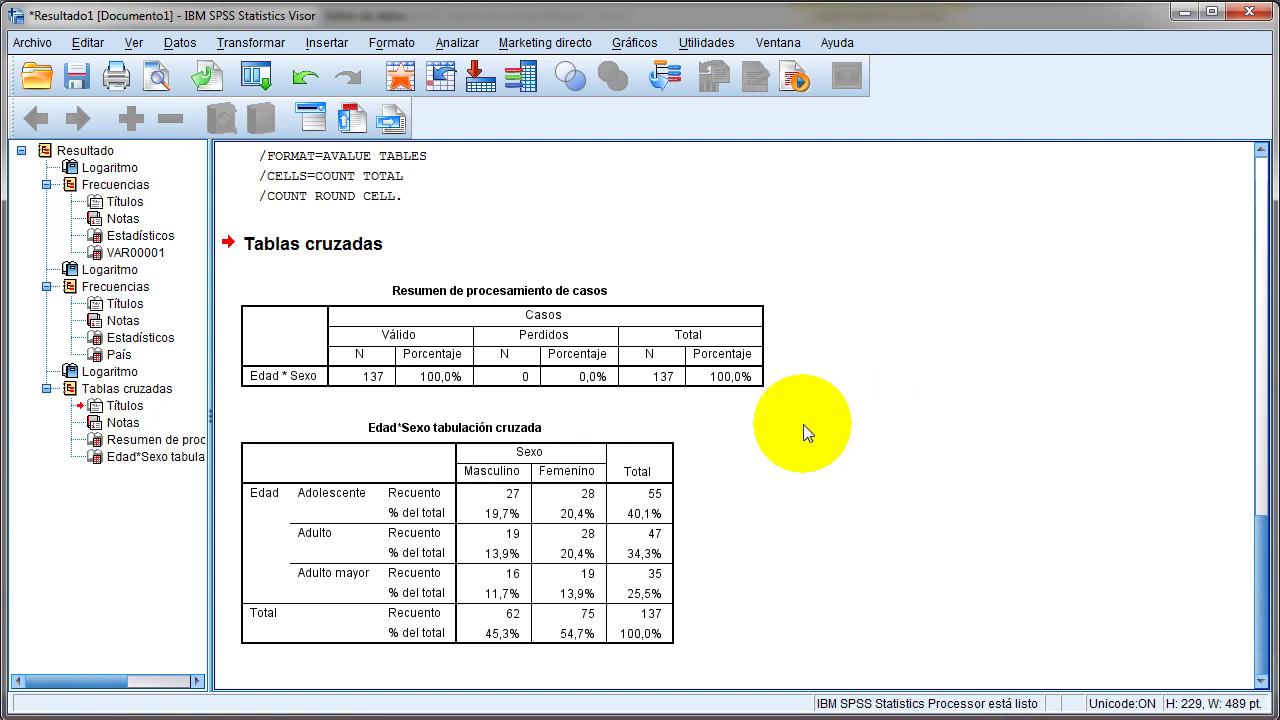
Step: Copy the Edad*Sexo crosstab from the SPSS output and paste it below the País table in the Word document
{"action": "left_click", "coordinate": [505, 482]}
{"action": "right_click", "coordinate": [505, 482]}
{"action": "left_click", "coordinate": [542, 512]}
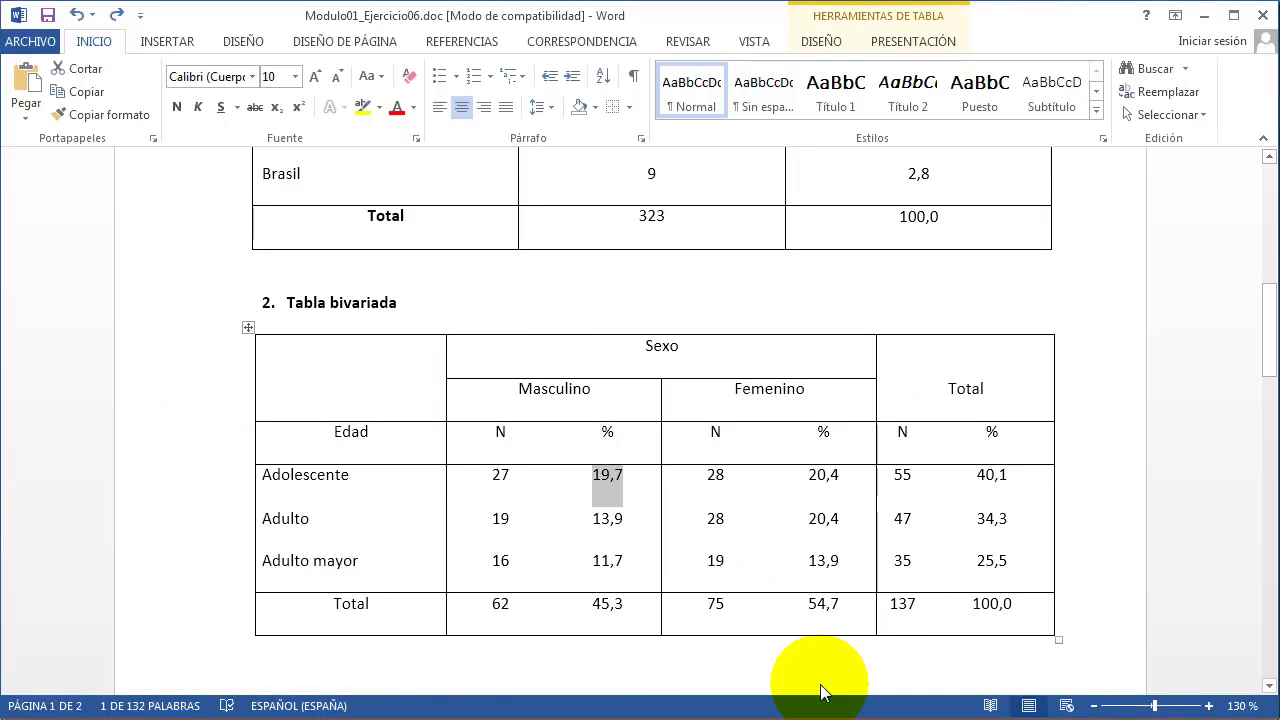
{"action": "scroll", "coordinate": [880, 580], "scroll_direction": "down", "scroll_amount": 7}
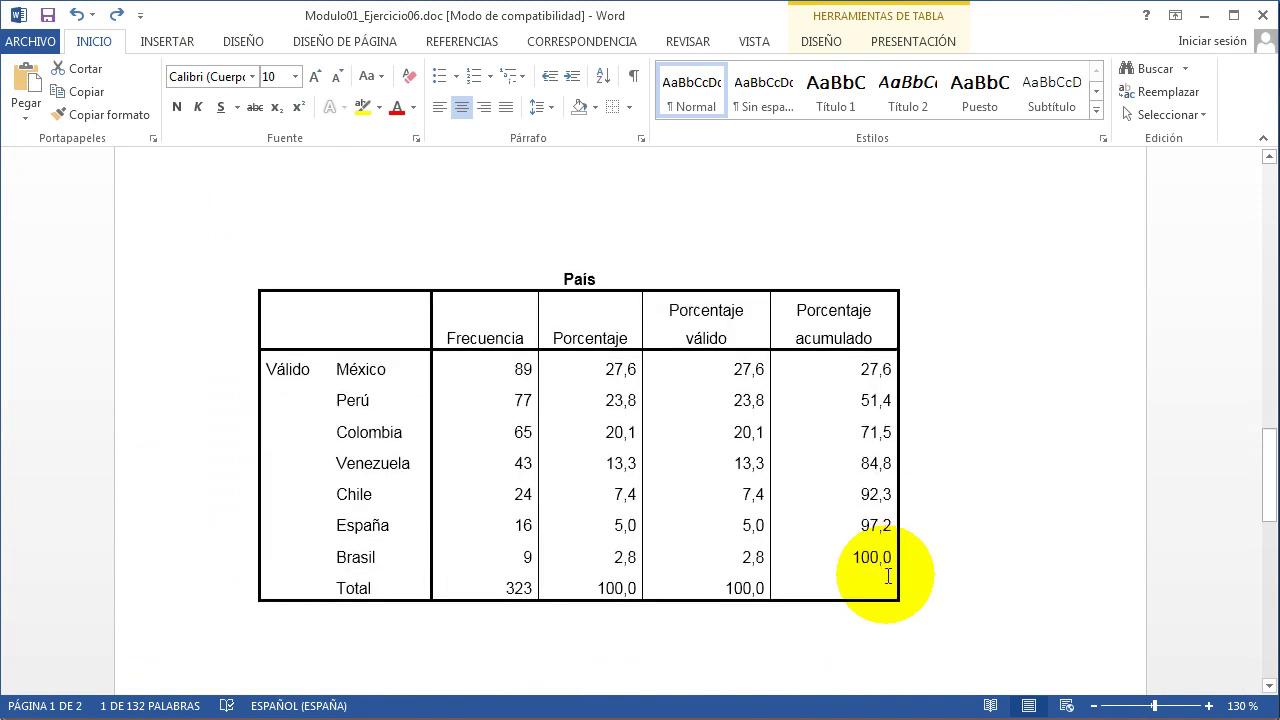
{"action": "scroll", "coordinate": [888, 575], "scroll_direction": "down", "scroll_amount": 3}
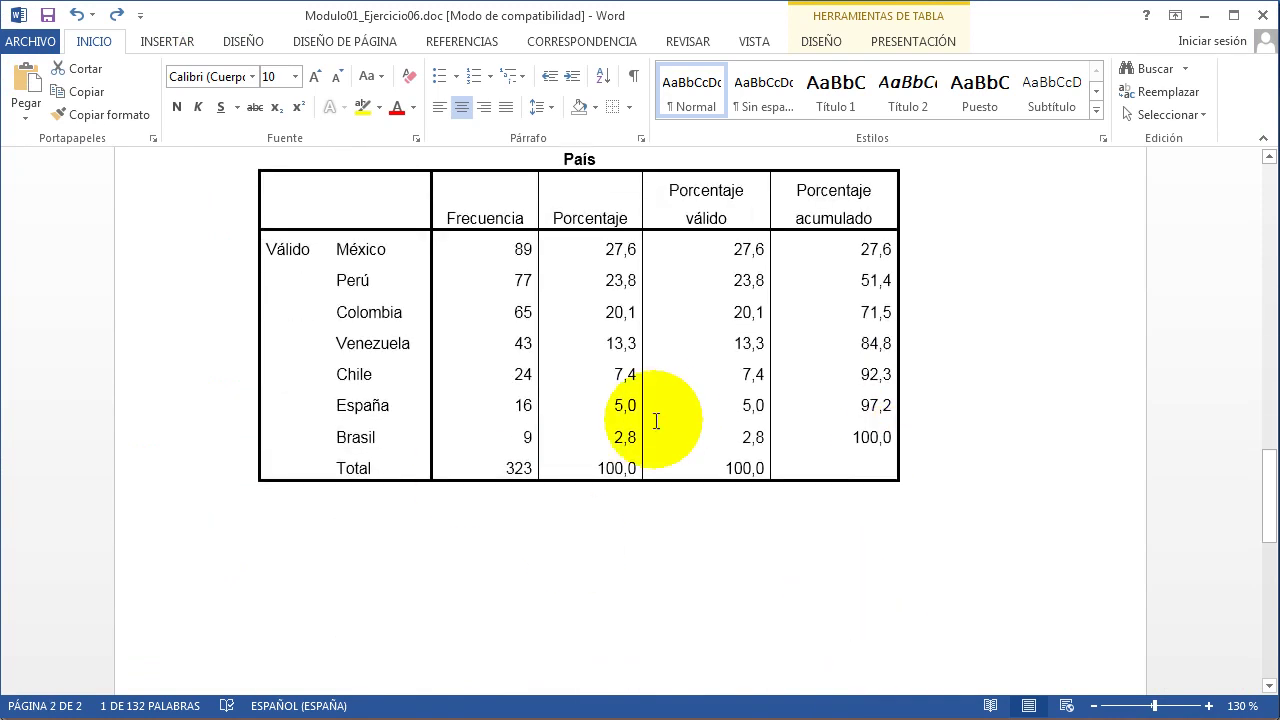
{"action": "scroll", "coordinate": [655, 448], "scroll_direction": "down", "scroll_amount": 3}
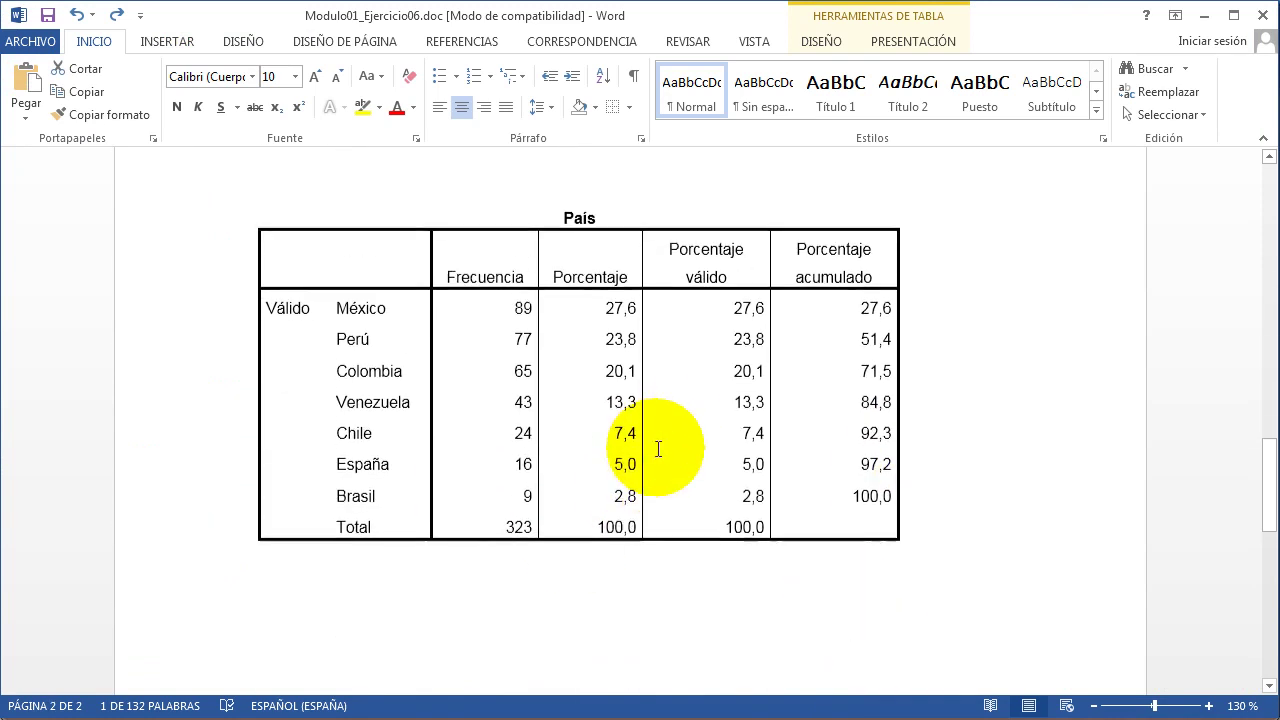
{"action": "left_click", "coordinate": [633, 577]}
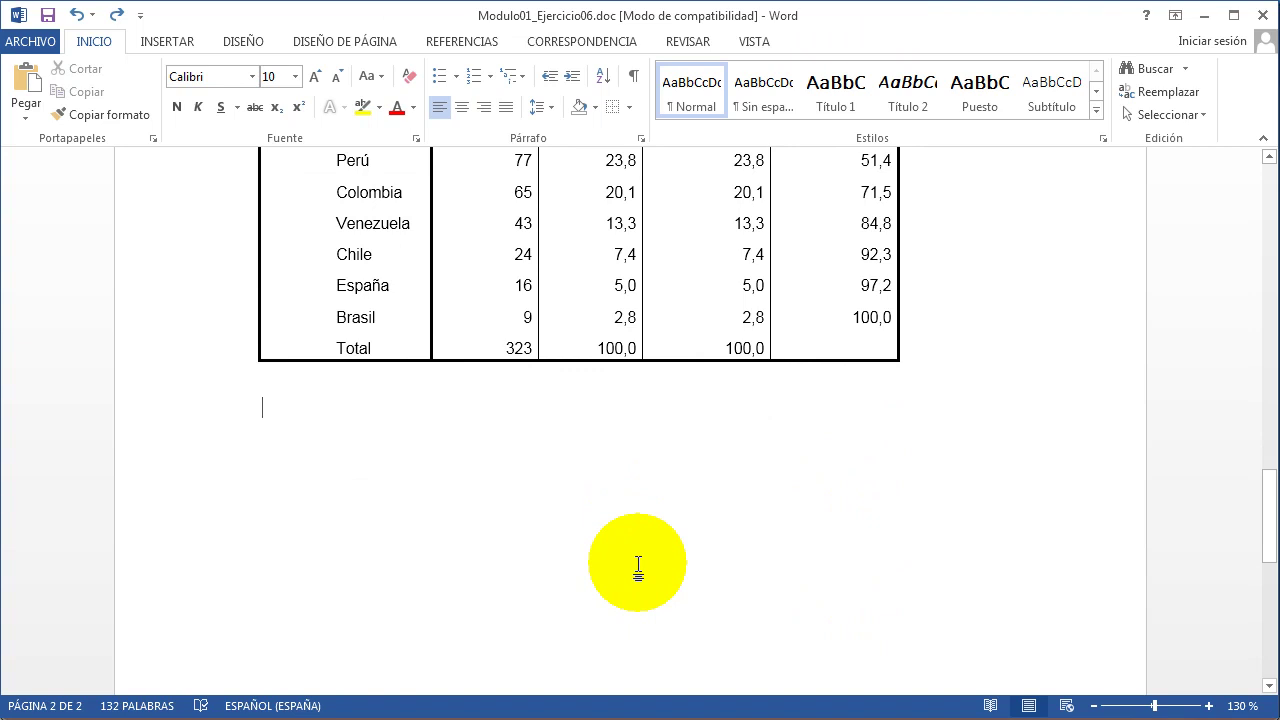
{"action": "key", "text": "ctrl+v"}
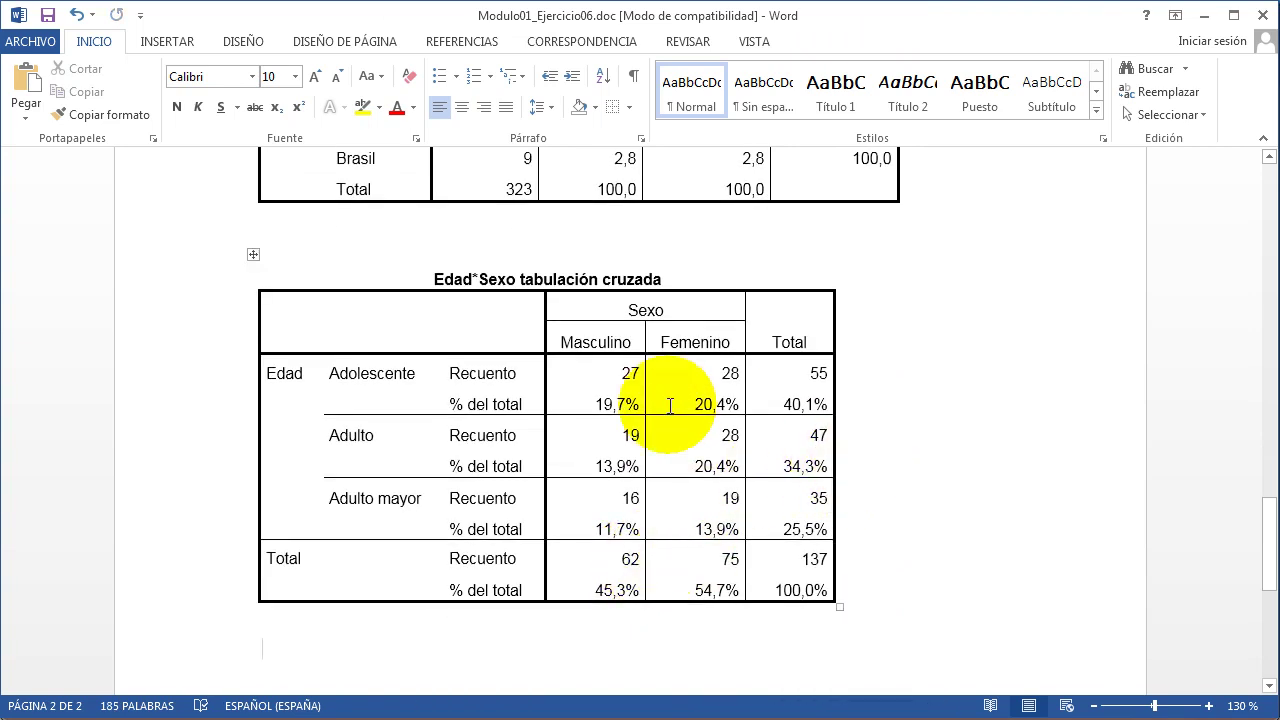
Step: Compare the Adolescente–Masculino count and total percentage in the pasted crosstab with those in the original bivariate table
{"action": "left_click_drag", "start_coordinate": [596, 404], "coordinate": [637, 404]}
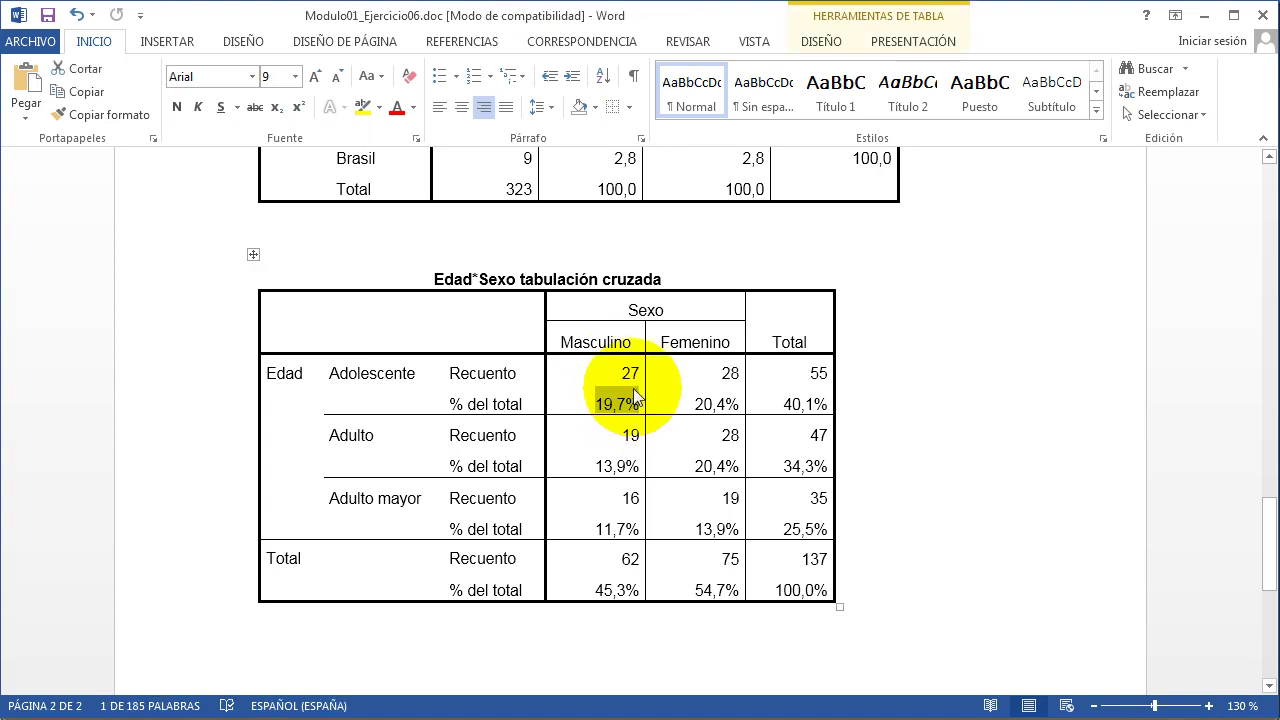
{"action": "left_click_drag", "start_coordinate": [619, 372], "coordinate": [643, 373]}
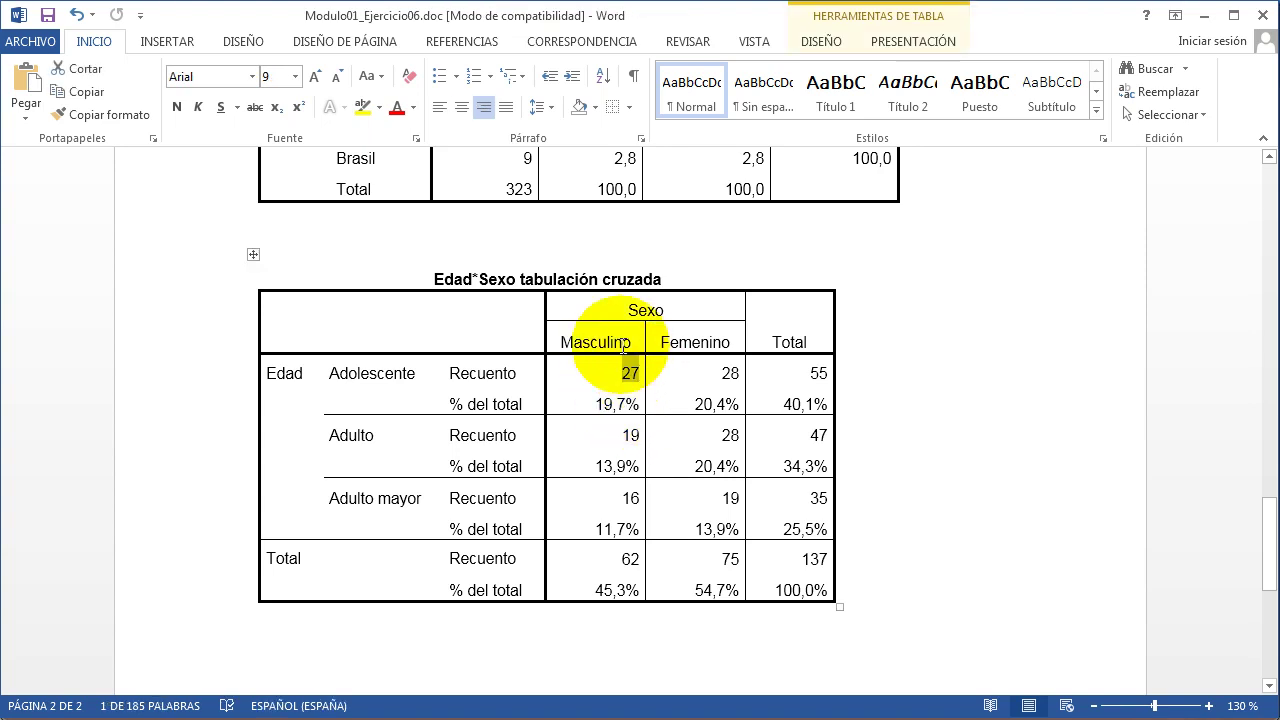
{"action": "left_click_drag", "start_coordinate": [801, 558], "coordinate": [826, 558]}
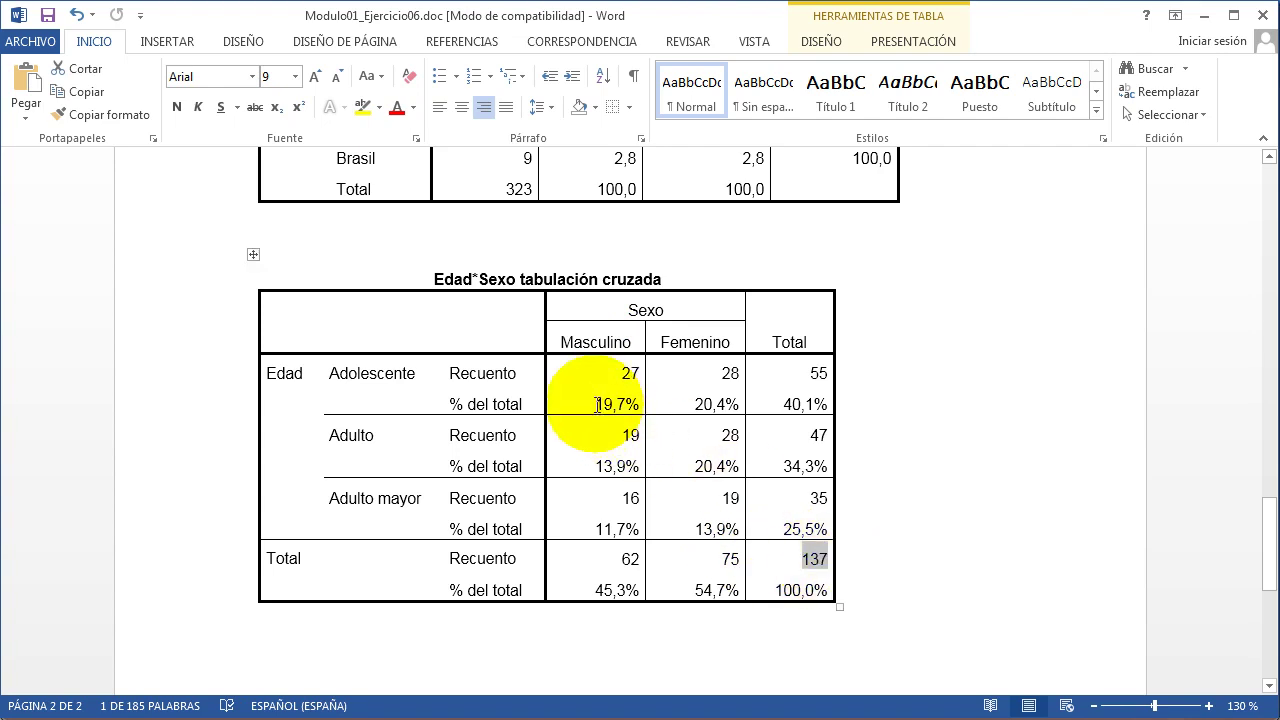
{"action": "left_click_drag", "start_coordinate": [596, 404], "coordinate": [636, 405]}
{"action": "scroll", "coordinate": [648, 426], "scroll_direction": "up", "scroll_amount": 14}
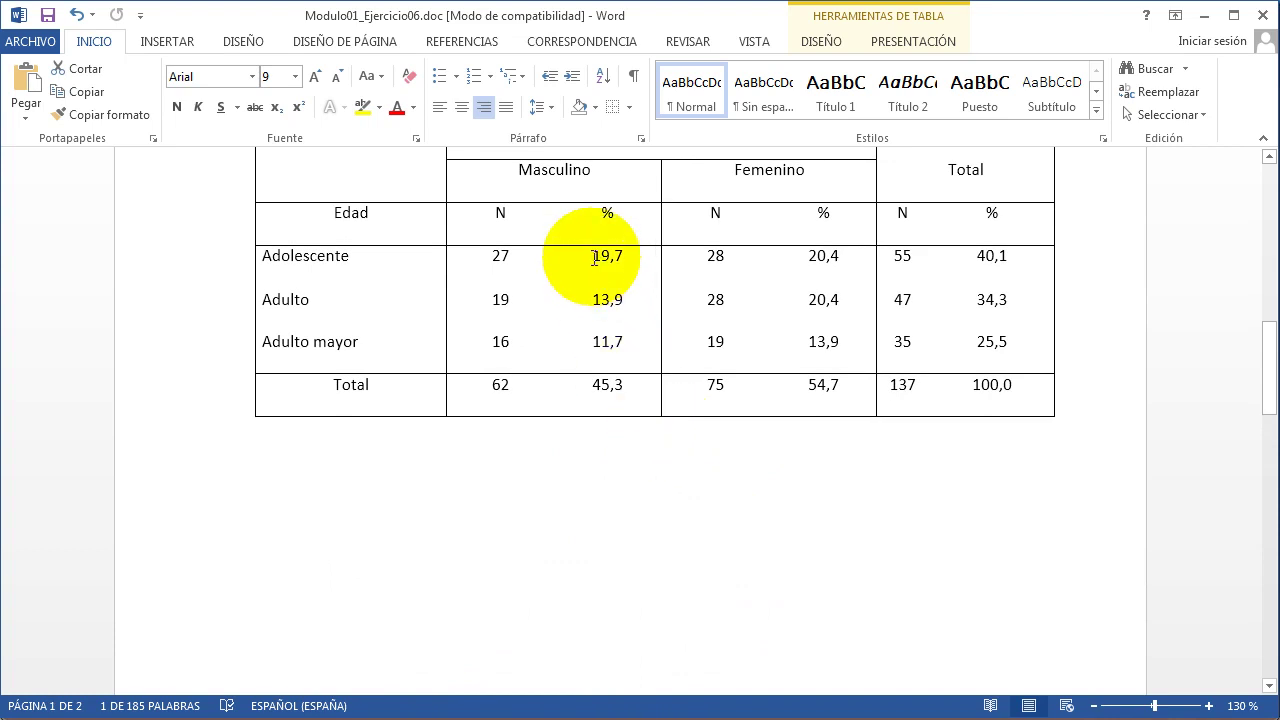
{"action": "left_click_drag", "start_coordinate": [591, 256], "coordinate": [640, 297]}
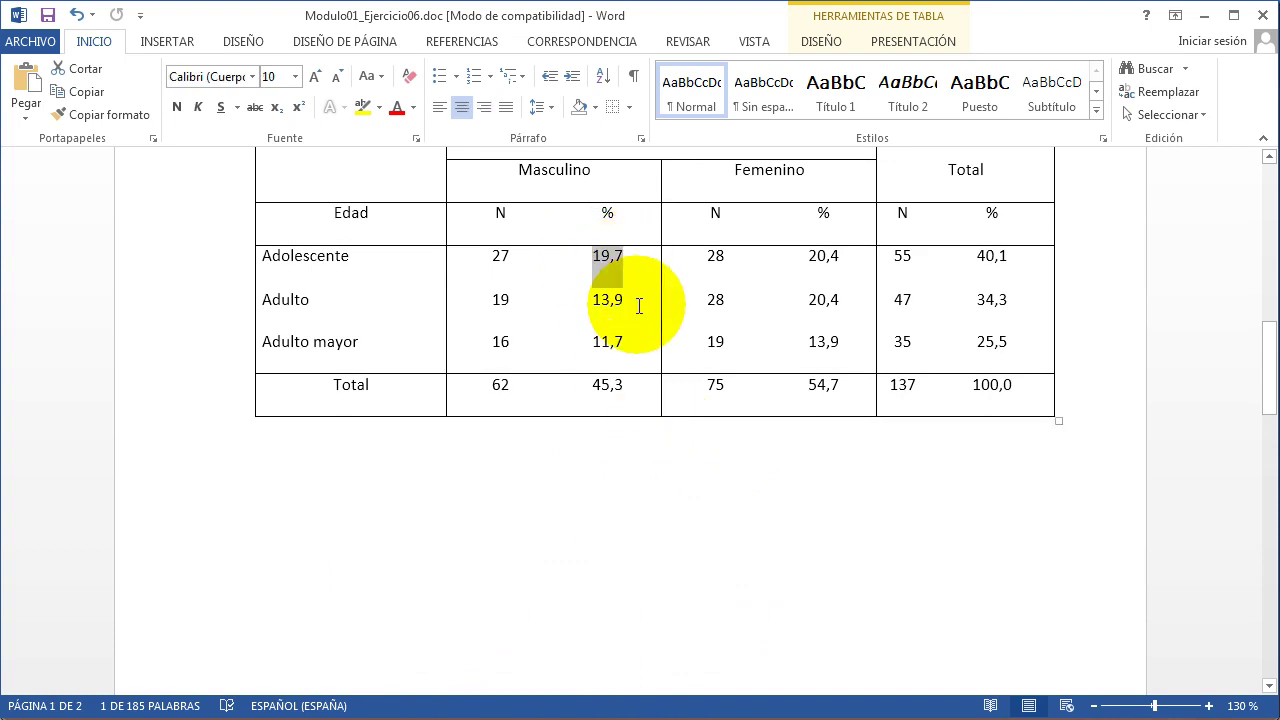
Step: Review the pasted crosstab against the Masculino and Femenino percentage columns of the original bivariate table
{"action": "scroll", "coordinate": [651, 320], "scroll_direction": "down", "scroll_amount": 8}
{"action": "scroll", "coordinate": [656, 315], "scroll_direction": "down", "scroll_amount": 5}
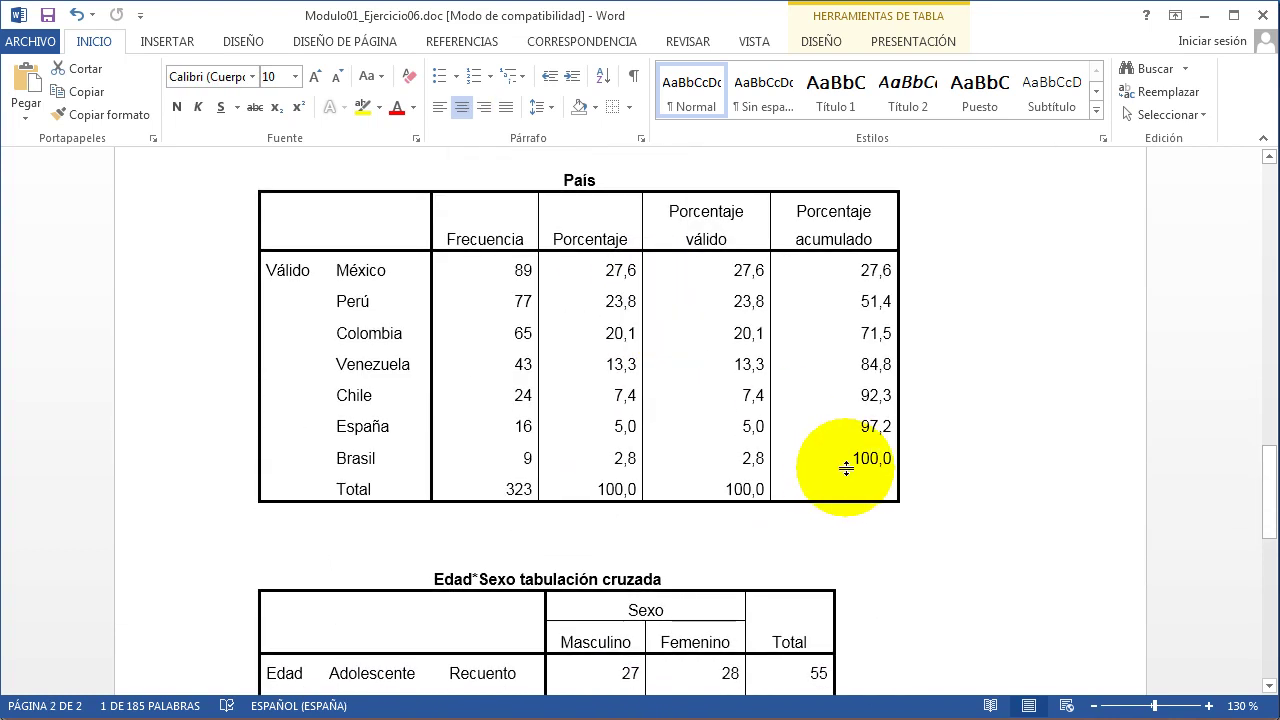
{"action": "scroll", "coordinate": [837, 471], "scroll_direction": "down", "scroll_amount": 2}
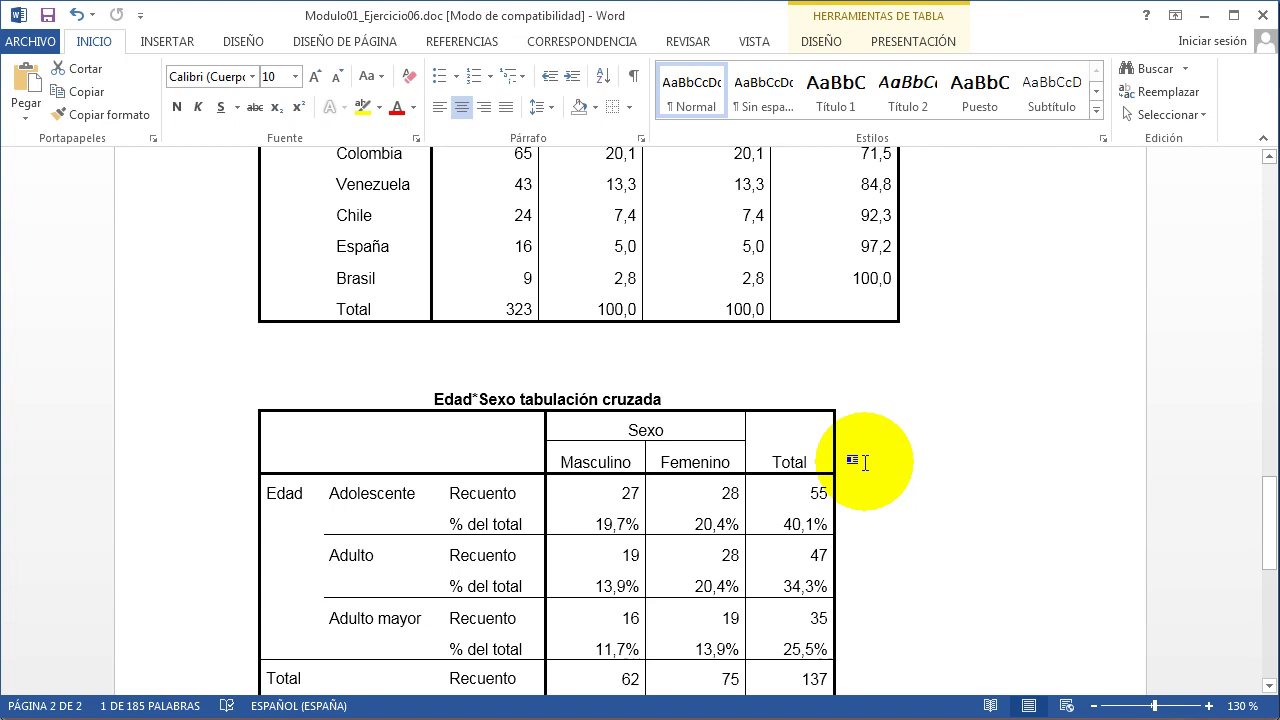
{"action": "scroll", "coordinate": [865, 462], "scroll_direction": "down", "scroll_amount": 3}
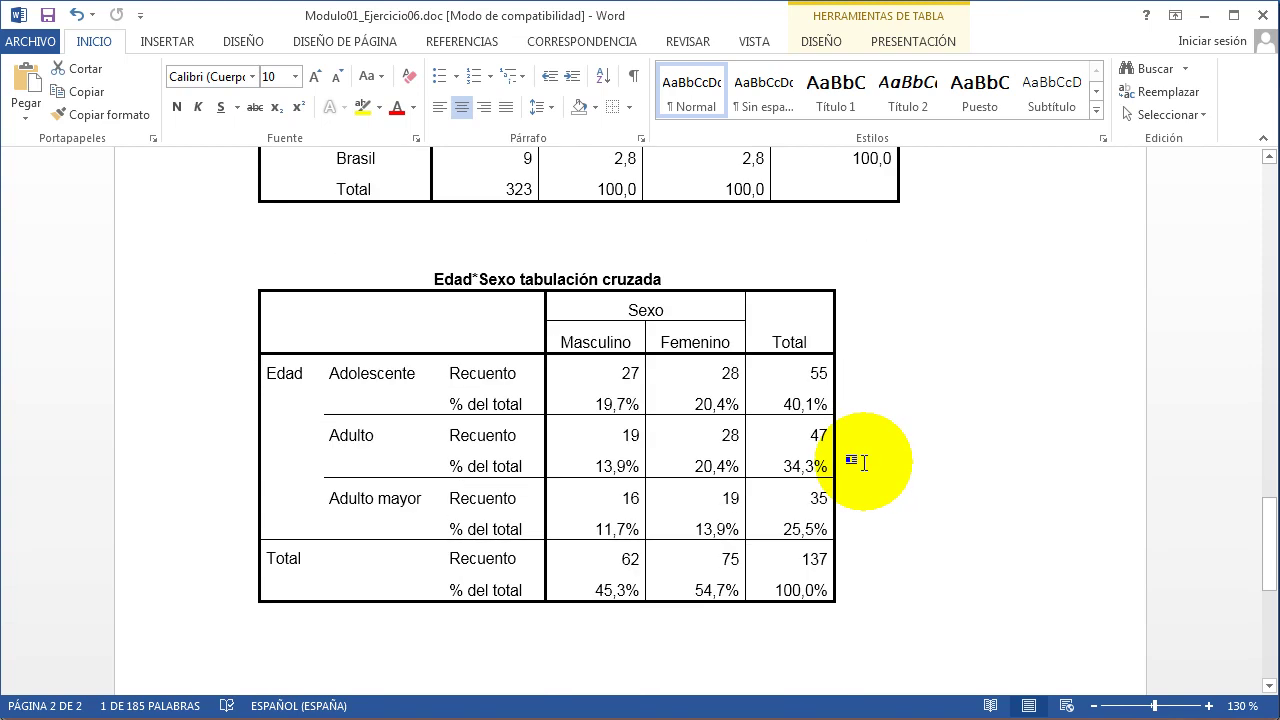
{"action": "scroll", "coordinate": [863, 462], "scroll_direction": "up", "scroll_amount": 15}
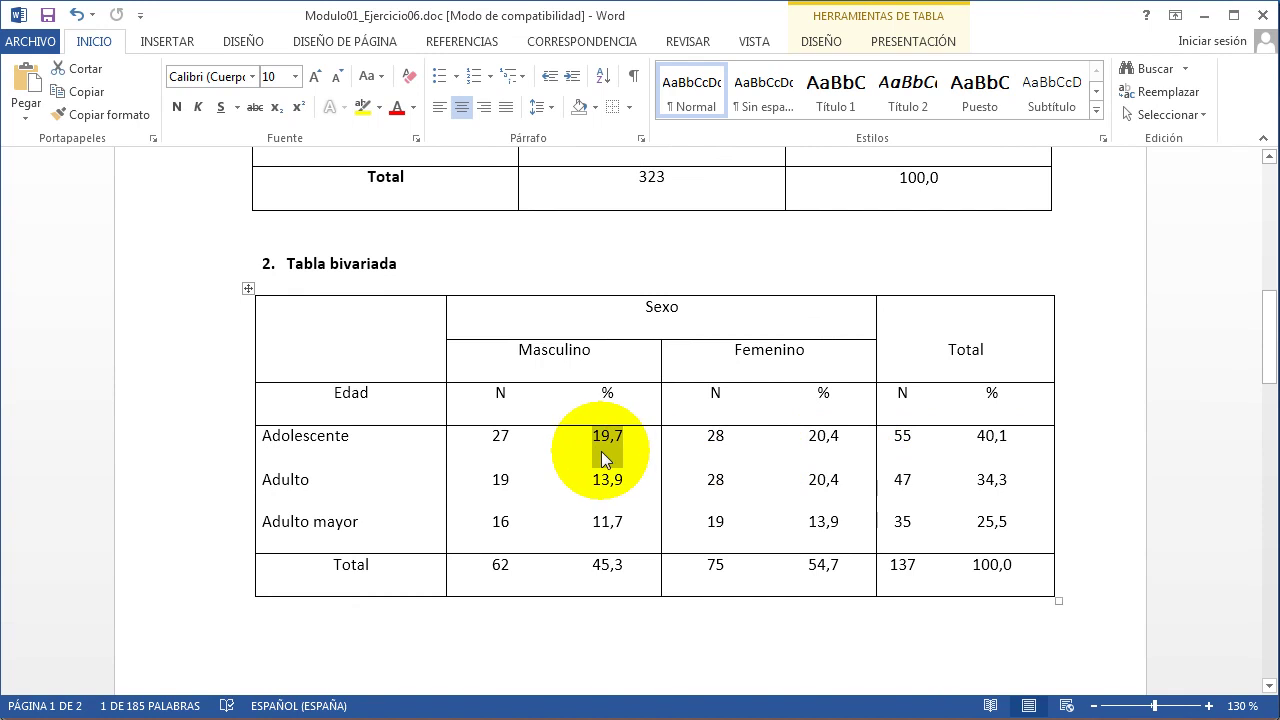
{"action": "left_click_drag", "start_coordinate": [607, 432], "coordinate": [612, 566]}
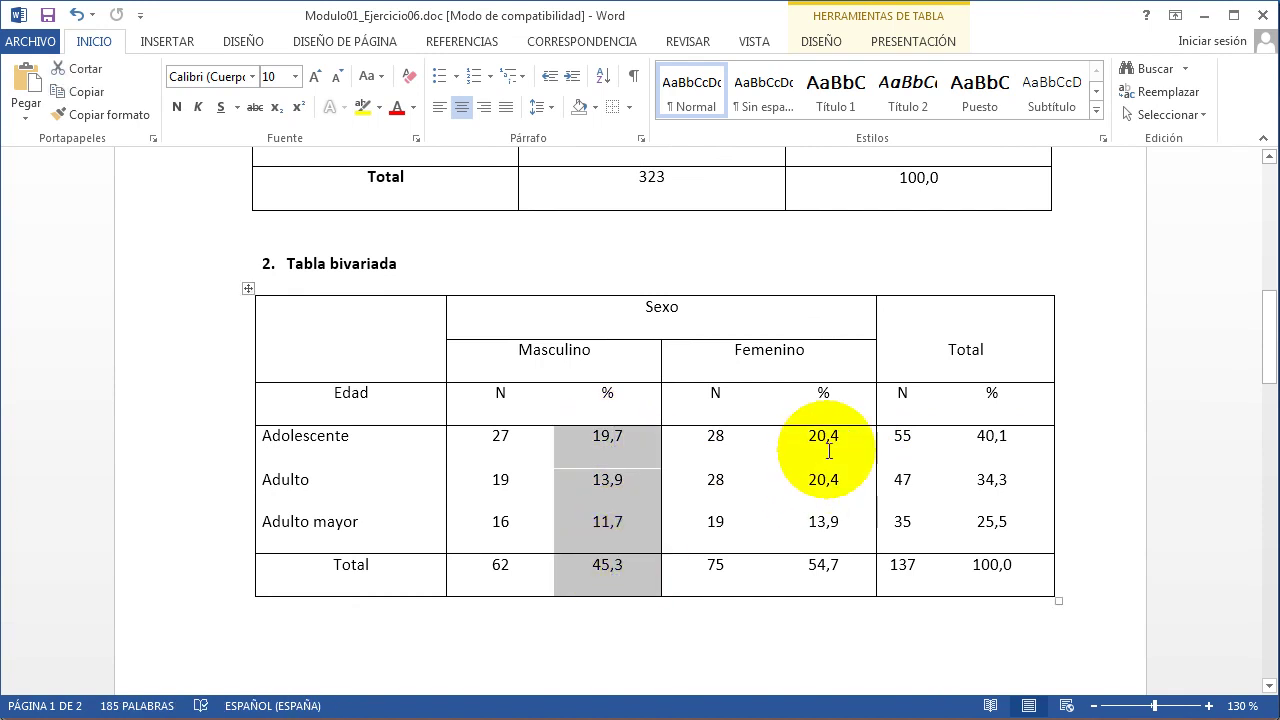
{"action": "left_click_drag", "start_coordinate": [824, 445], "coordinate": [838, 568]}
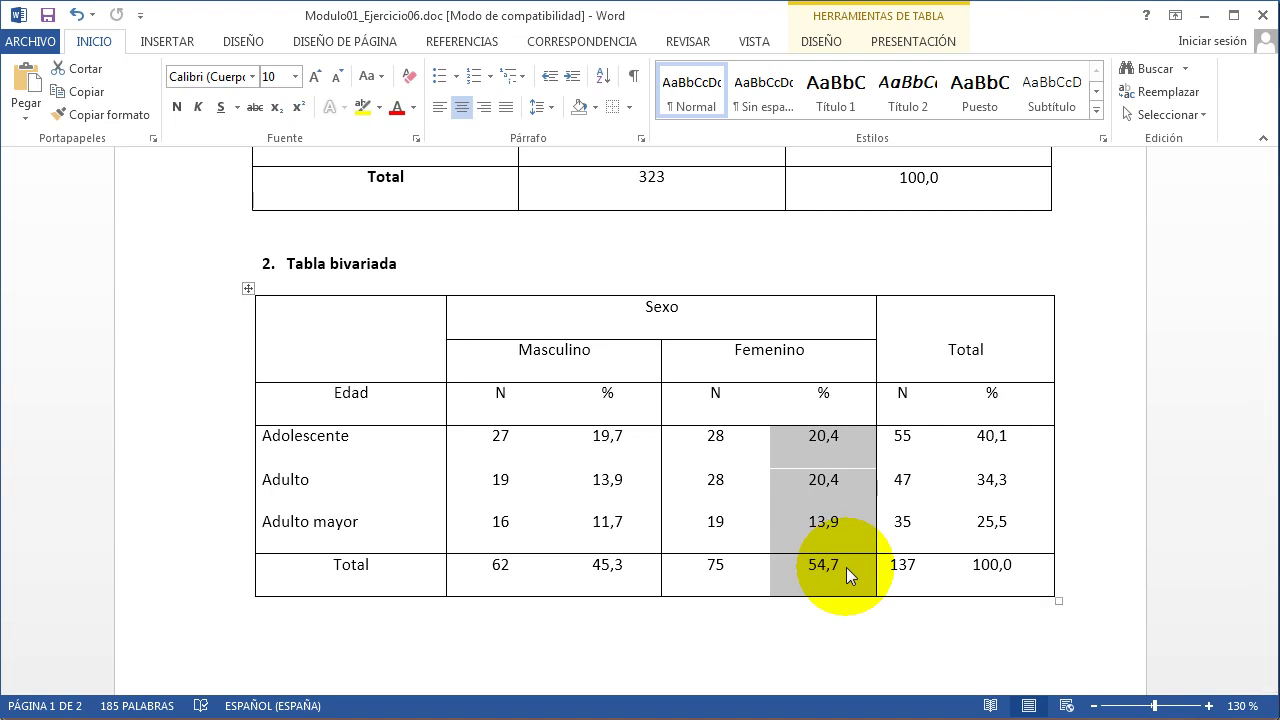
Step: Try replacing the Adolescente–Masculino N in the original bivariate table with 37, check its percentage columns, and undo the replacement
{"action": "left_click", "coordinate": [536, 445]}
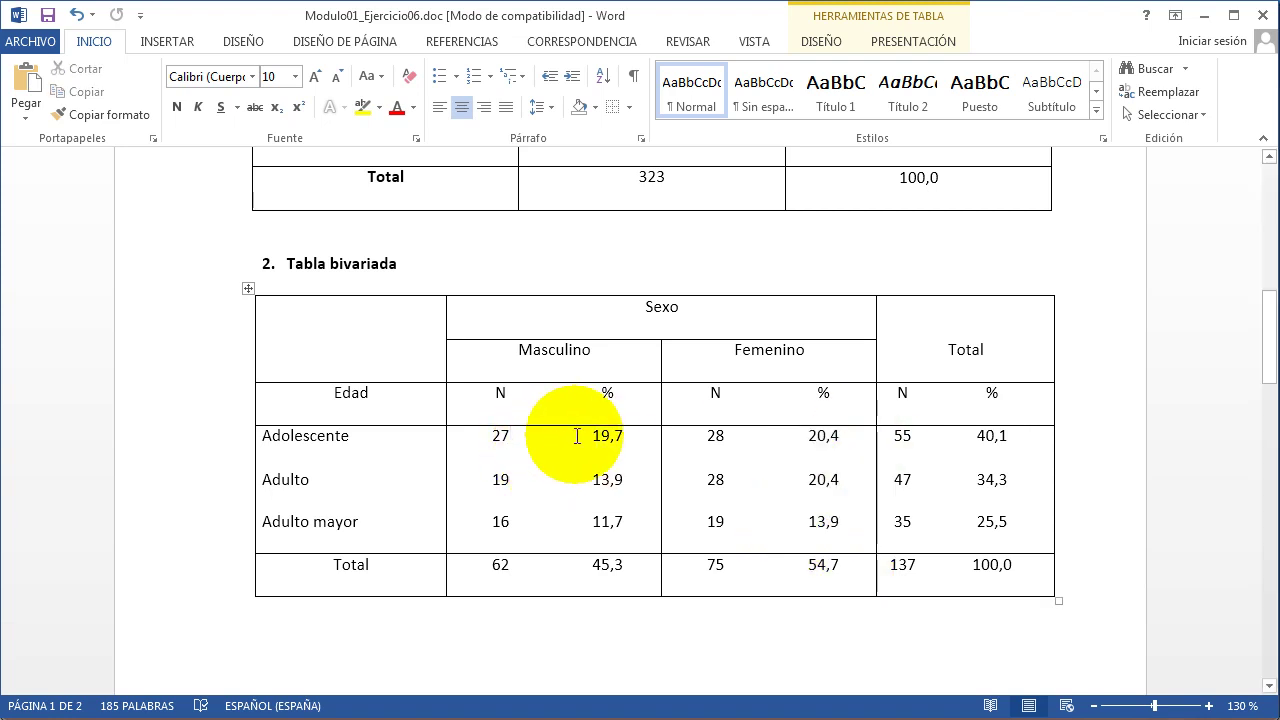
{"action": "scroll", "coordinate": [560, 430], "scroll_direction": "down", "scroll_amount": 1}
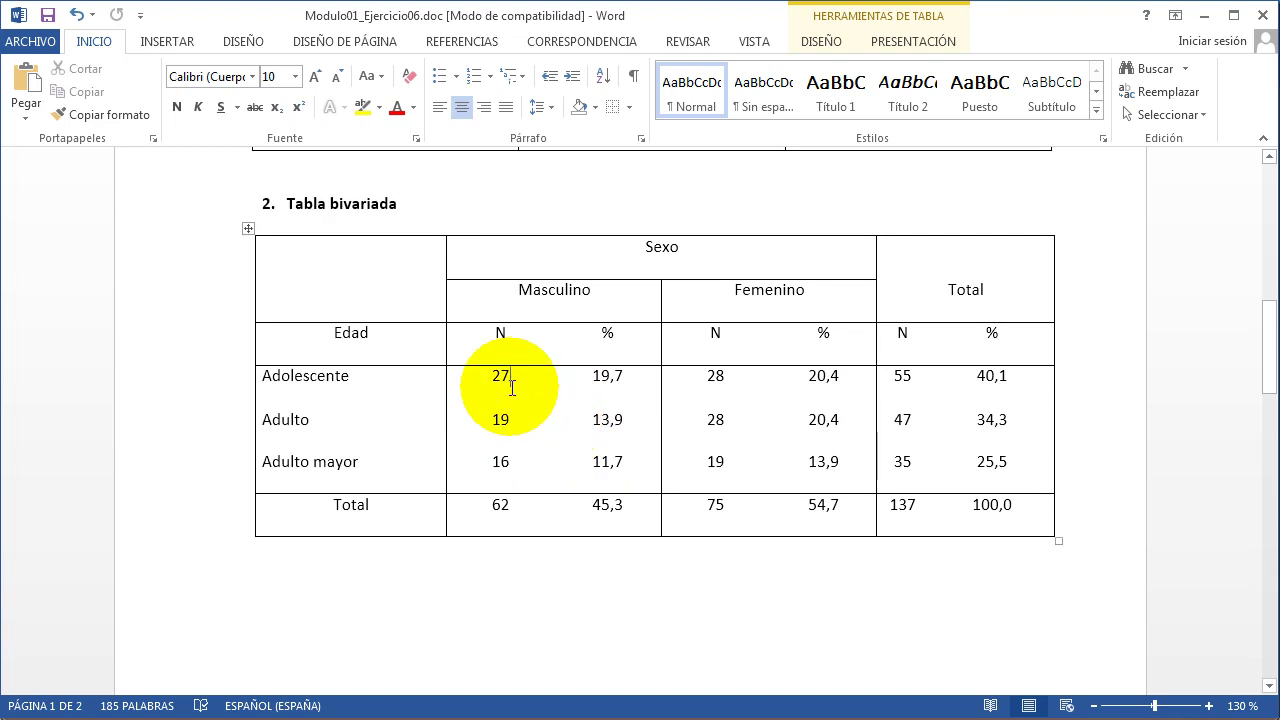
{"action": "left_click_drag", "start_coordinate": [502, 379], "coordinate": [622, 463]}
{"action": "type", "text": "3"}
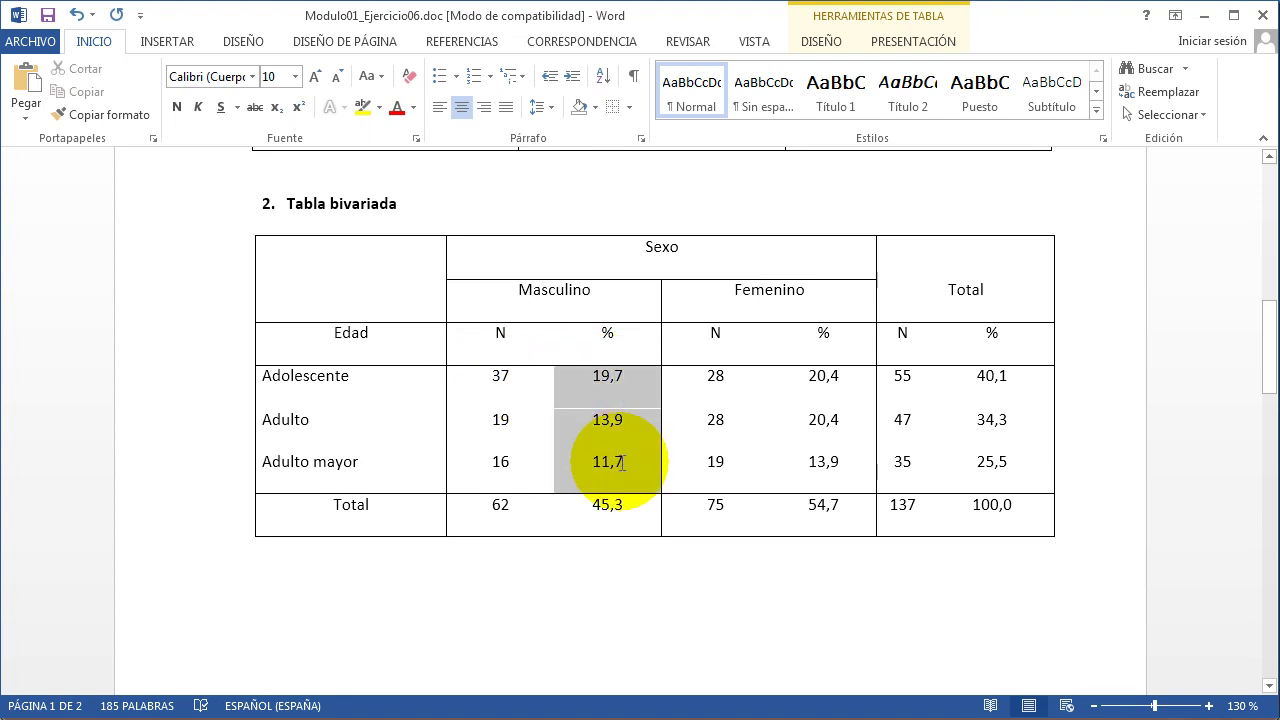
{"action": "left_click_drag", "start_coordinate": [835, 398], "coordinate": [847, 469]}
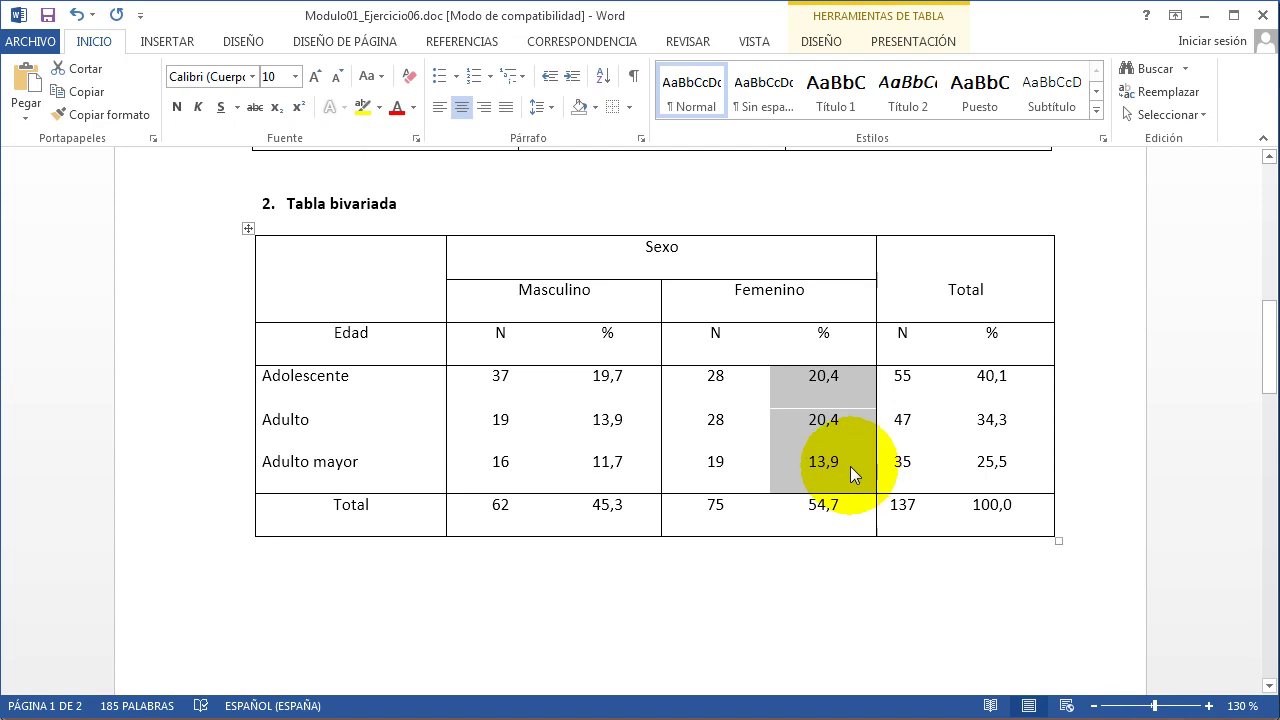
{"action": "left_click", "coordinate": [512, 384]}
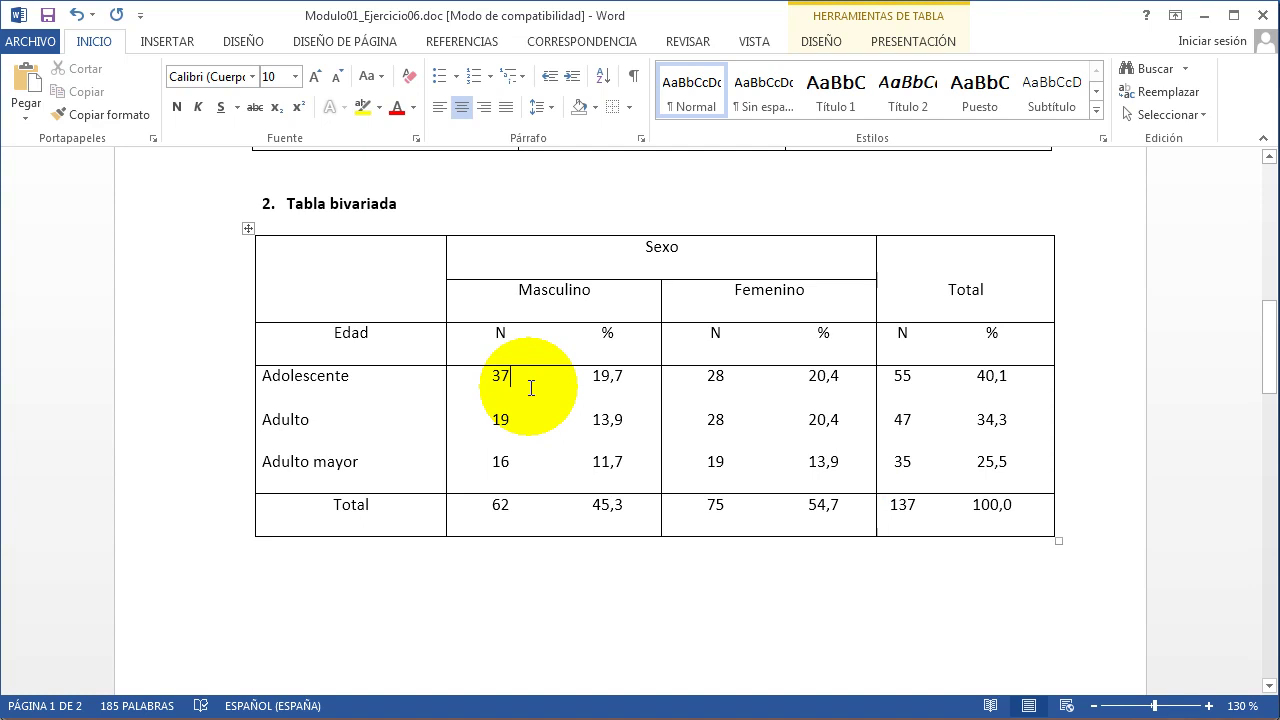
{"action": "key", "text": "ctrl+z"}
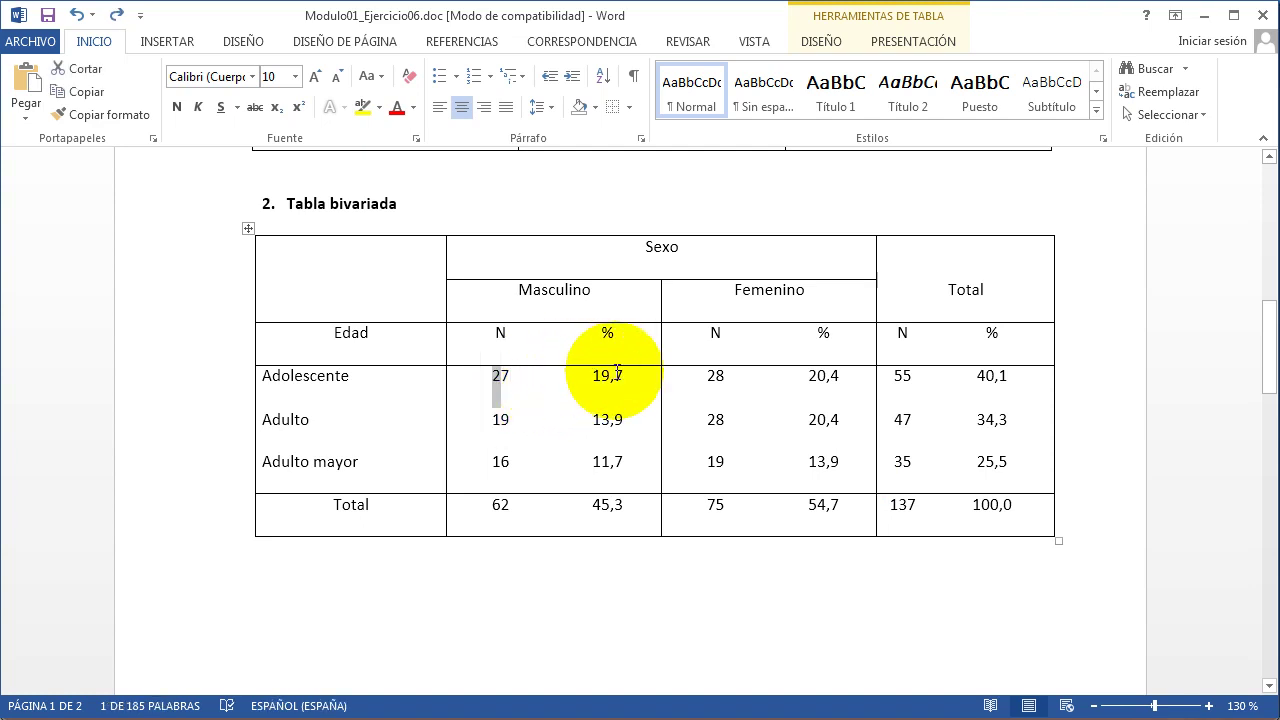
Step: Compare the Adolescente row of the pasted Edad*Sexo crosstab with the same row of the original bivariate table
{"action": "scroll", "coordinate": [647, 367], "scroll_direction": "down", "scroll_amount": 15}
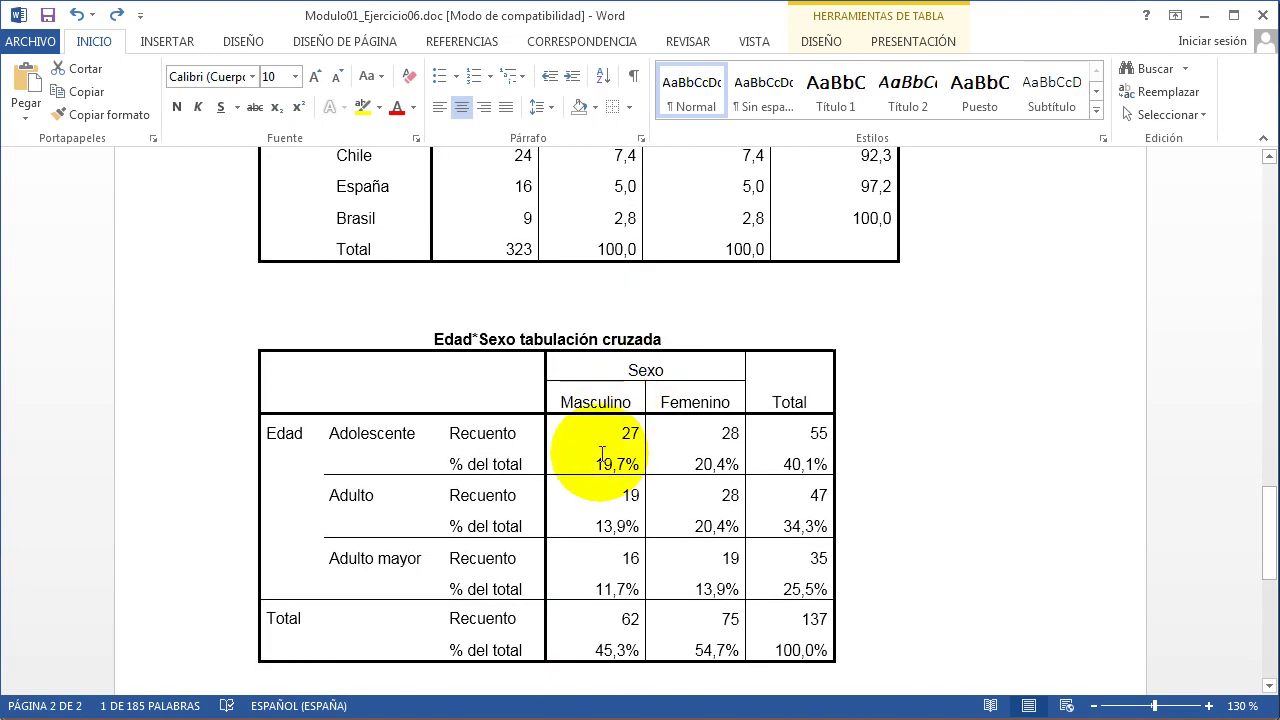
{"action": "left_click_drag", "start_coordinate": [602, 457], "coordinate": [814, 460]}
{"action": "scroll", "coordinate": [809, 428], "scroll_direction": "up", "scroll_amount": 12}
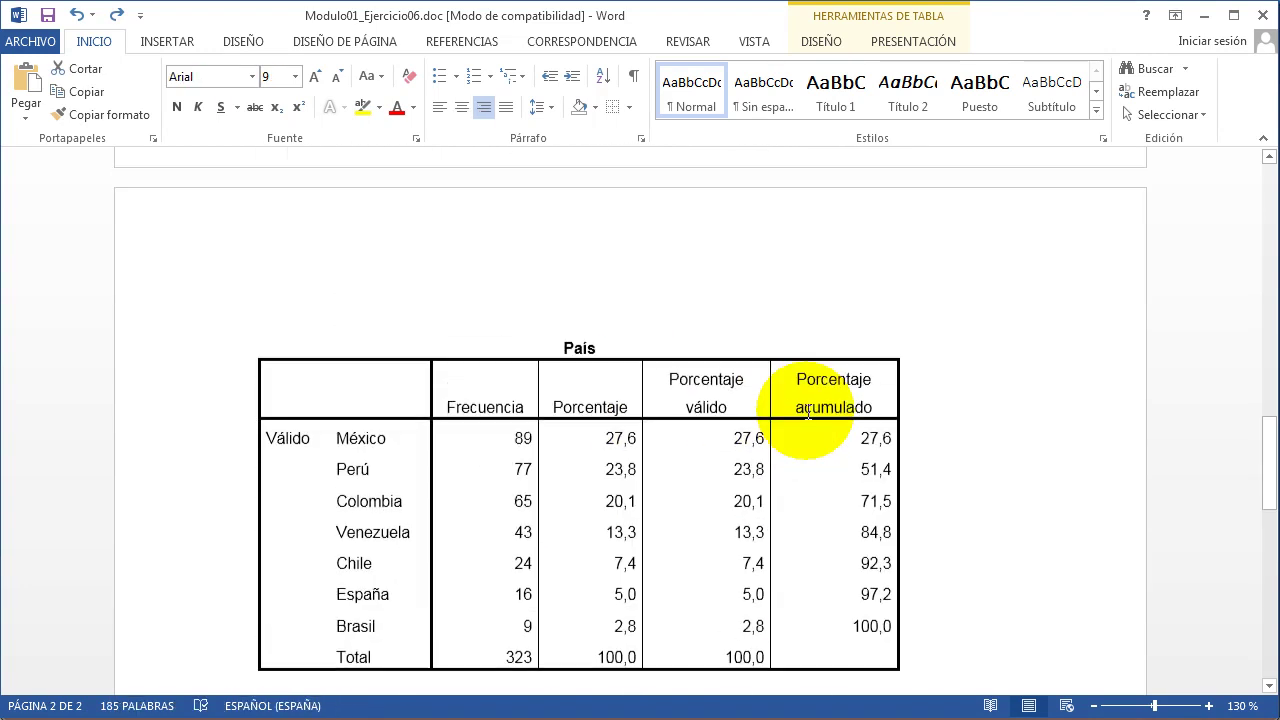
{"action": "scroll", "coordinate": [807, 410], "scroll_direction": "up", "scroll_amount": 6}
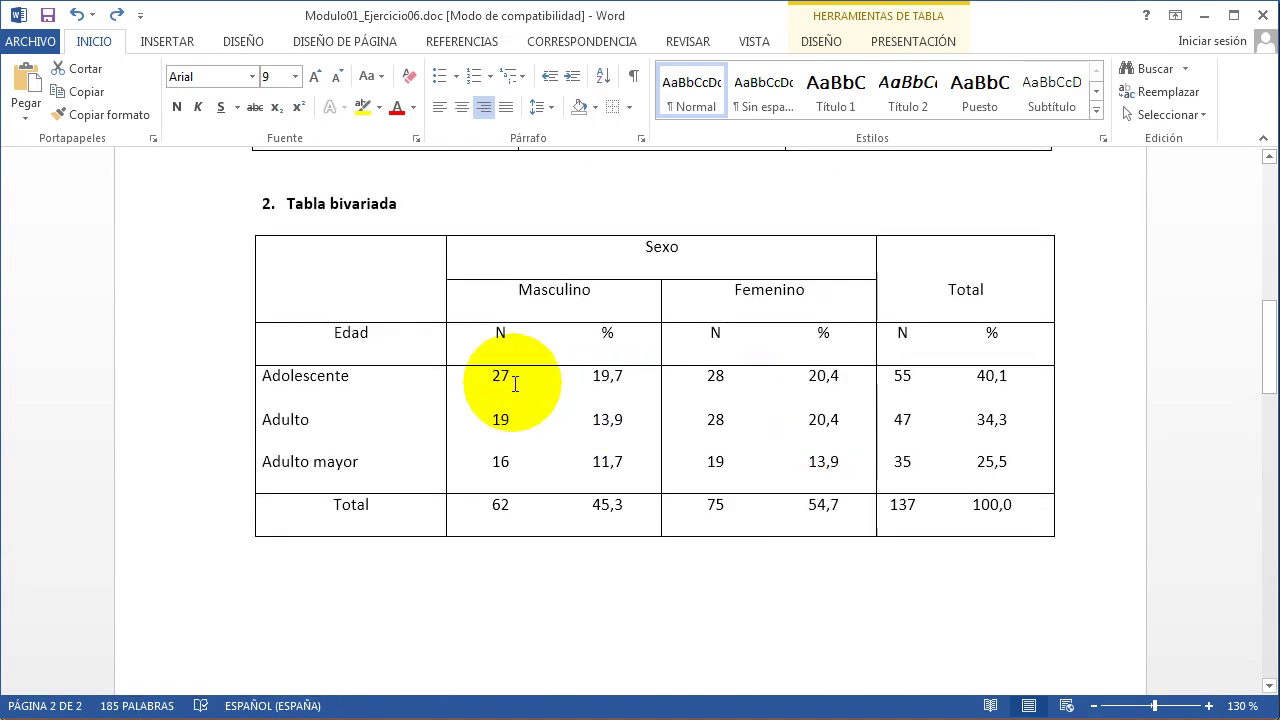
Step: Try replacing the Masculino N values for Adolescente, Adulto and Adulto mayor in the original bivariate table with 35, 32 and 21
{"action": "left_click_drag", "start_coordinate": [509, 379], "coordinate": [495, 383]}
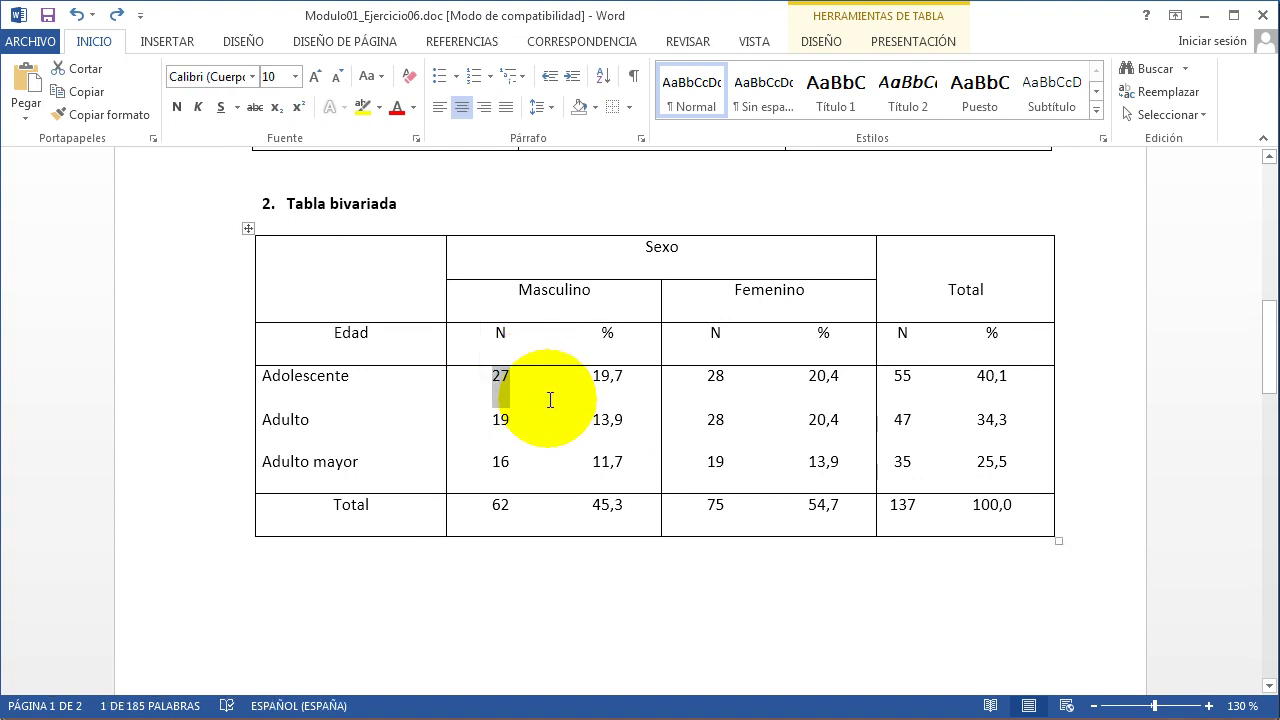
{"action": "type", "text": "35"}
{"action": "left_click_drag", "start_coordinate": [512, 421], "coordinate": [489, 421]}
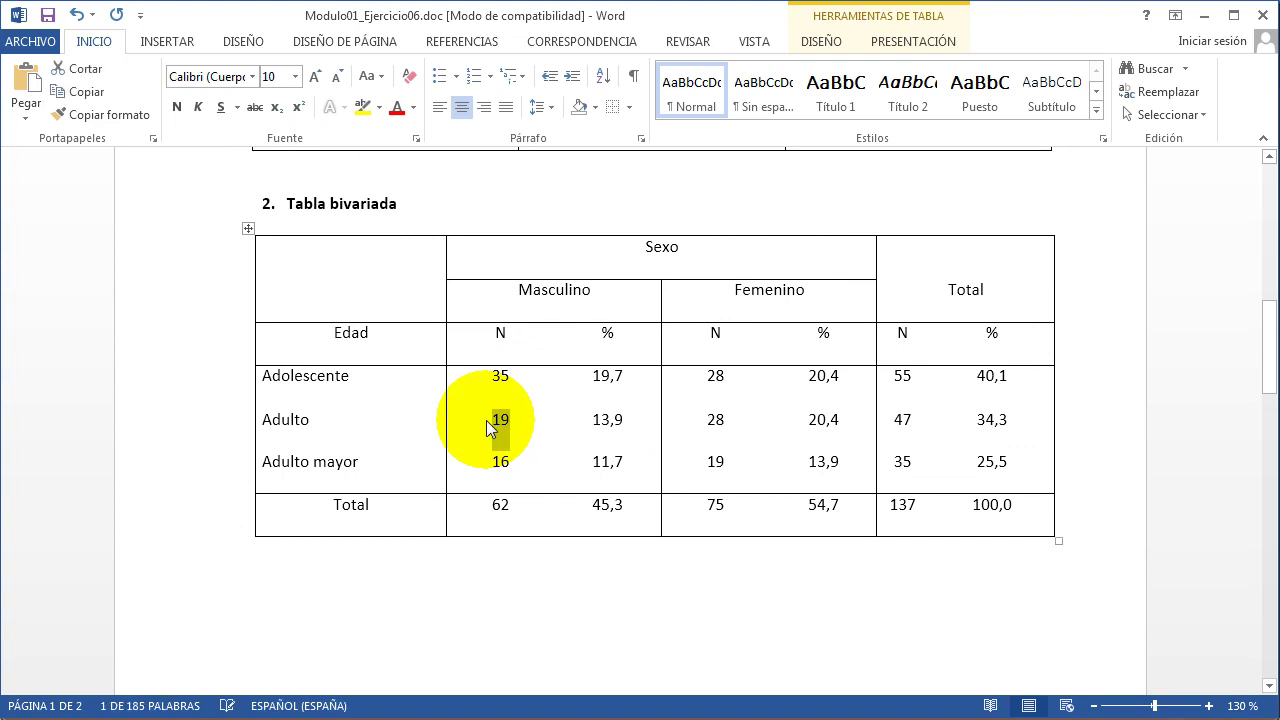
{"action": "type", "text": "32"}
{"action": "left_click_drag", "start_coordinate": [510, 463], "coordinate": [489, 466]}
{"action": "type", "text": "21"}
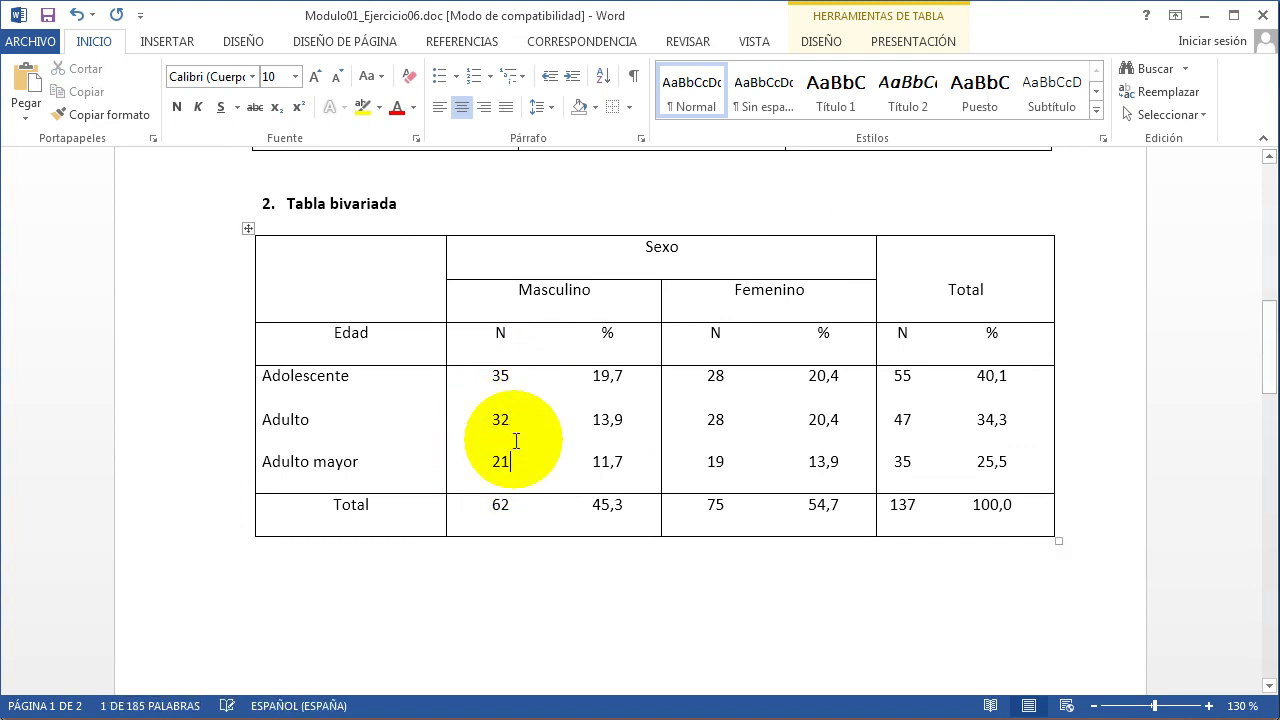
Step: Try replacing the Femenino N values for Adolescente and Adulto with 65 and 34, and undo all the Masculino and Femenino replacements
{"action": "left_click_drag", "start_coordinate": [708, 376], "coordinate": [701, 426]}
{"action": "type", "text": "65"}
{"action": "type", "text": "34"}
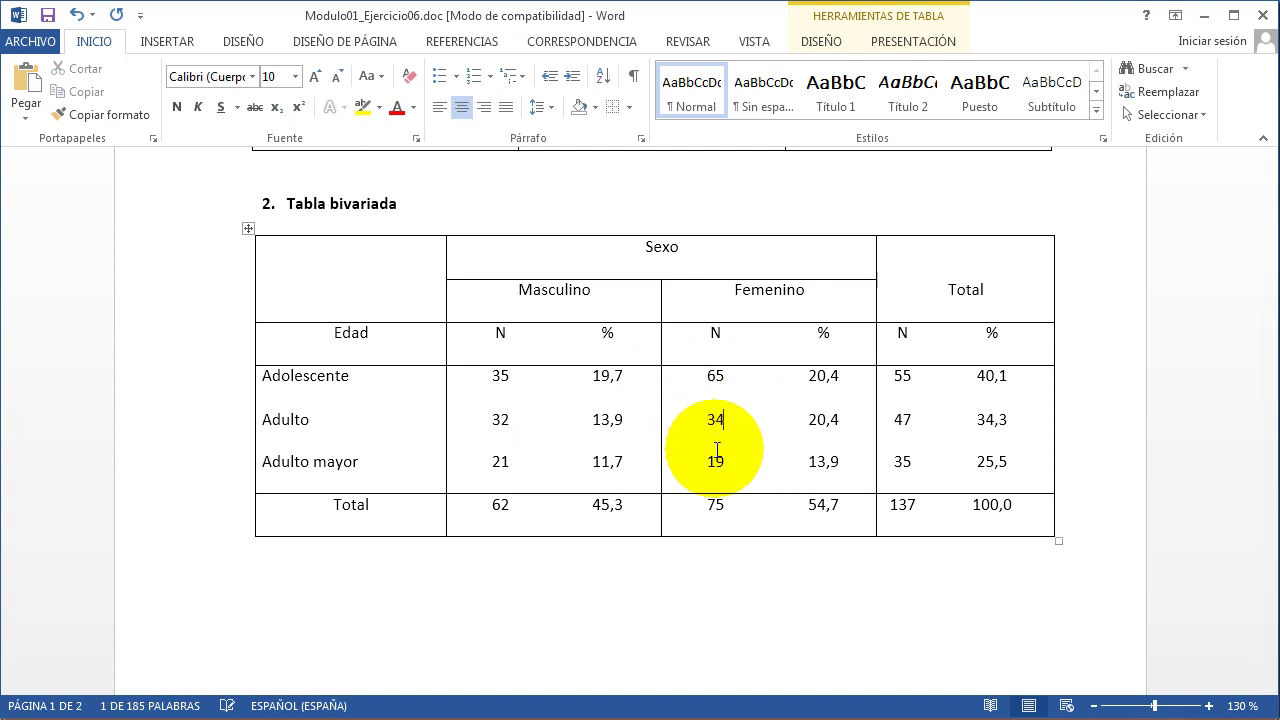
{"action": "key", "text": "ctrl+z"}
{"action": "key", "text": "ctrl+z"}
{"action": "key", "text": "ctrl+z"}
{"action": "key", "text": "ctrl+z"}
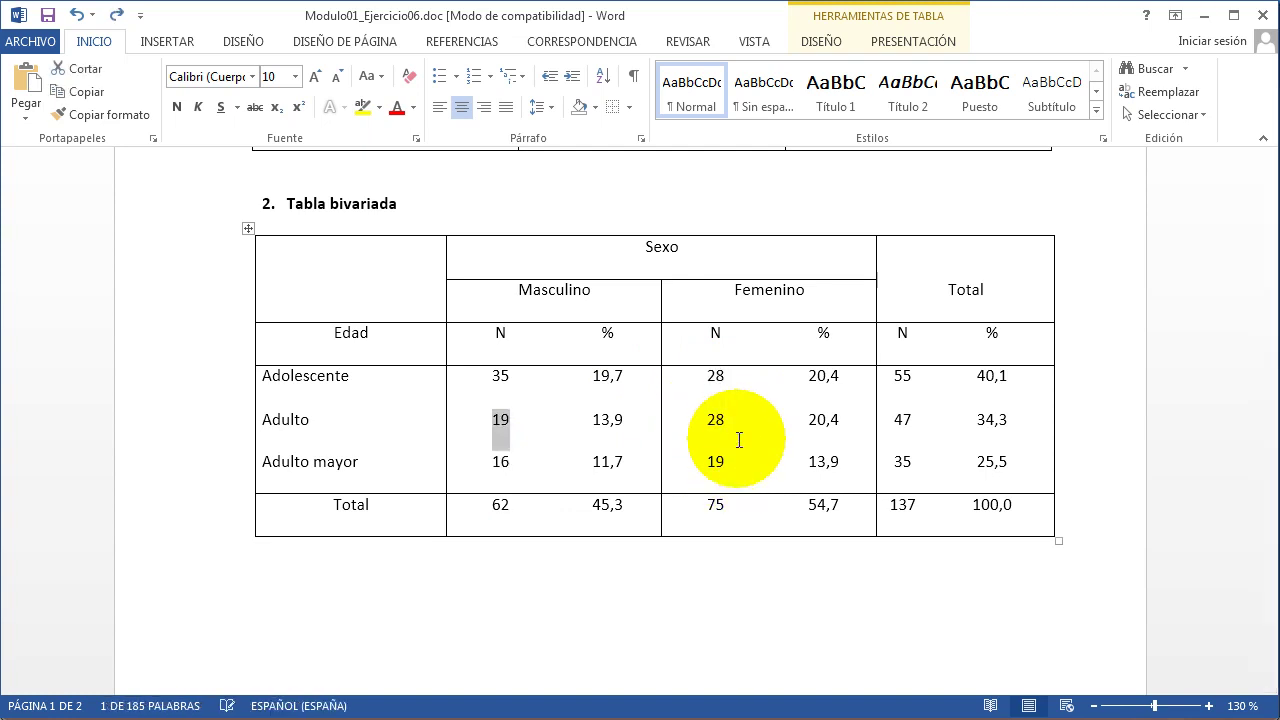
{"action": "key", "text": "ctrl+z"}
{"action": "left_click", "coordinate": [749, 383]}
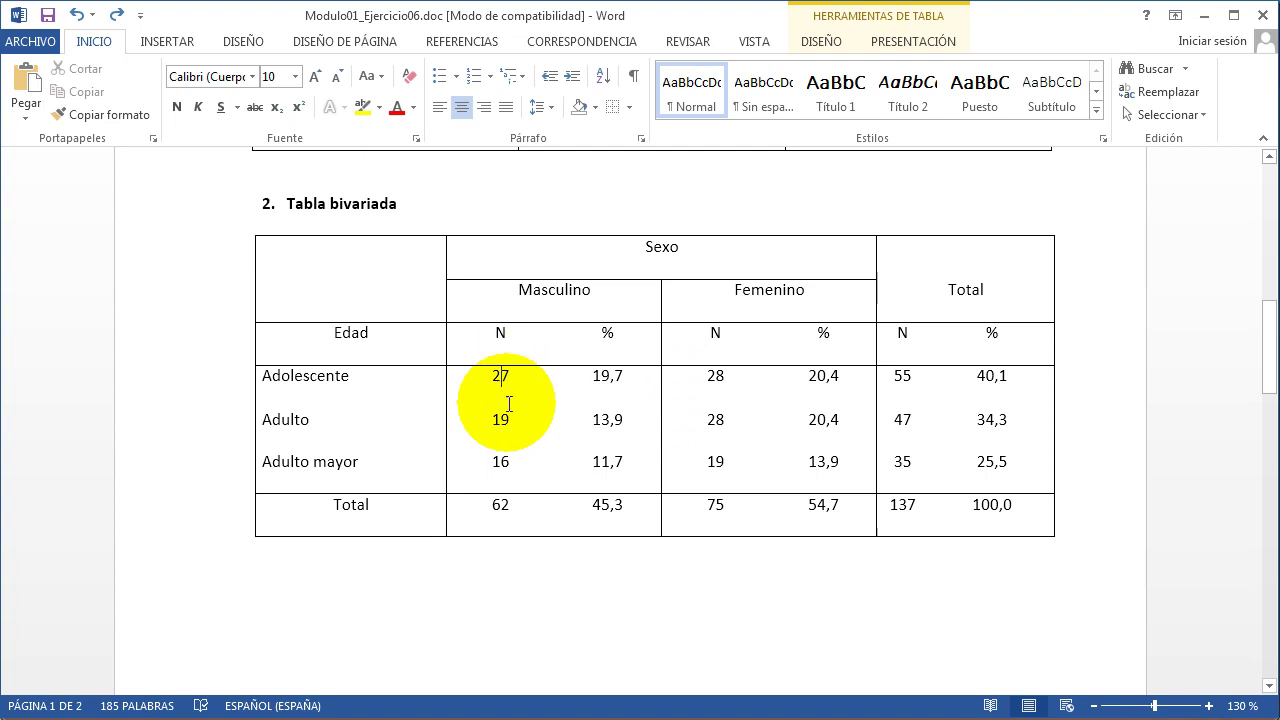
Step: Review the Masculino and Femenino N columns, Total row and Total percentages of the original bivariate table against the pasted crosstab
{"action": "left_click_drag", "start_coordinate": [500, 390], "coordinate": [510, 468]}
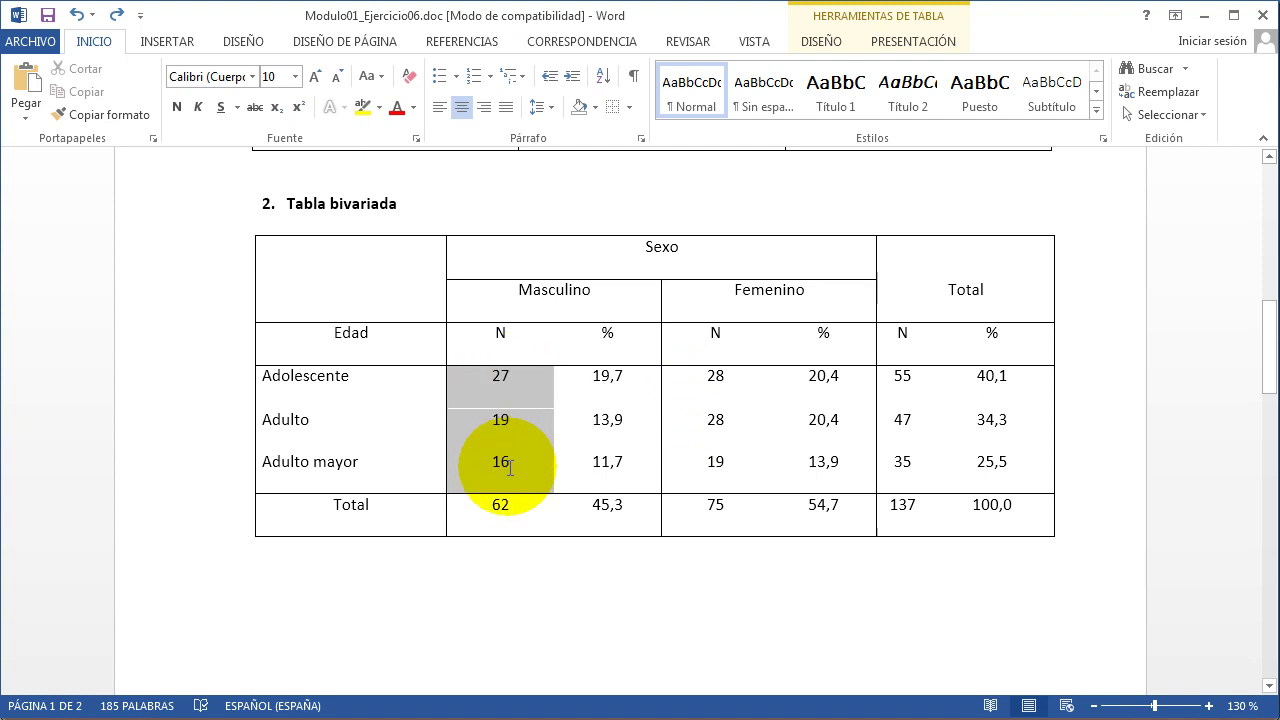
{"action": "left_click_drag", "start_coordinate": [714, 390], "coordinate": [710, 468]}
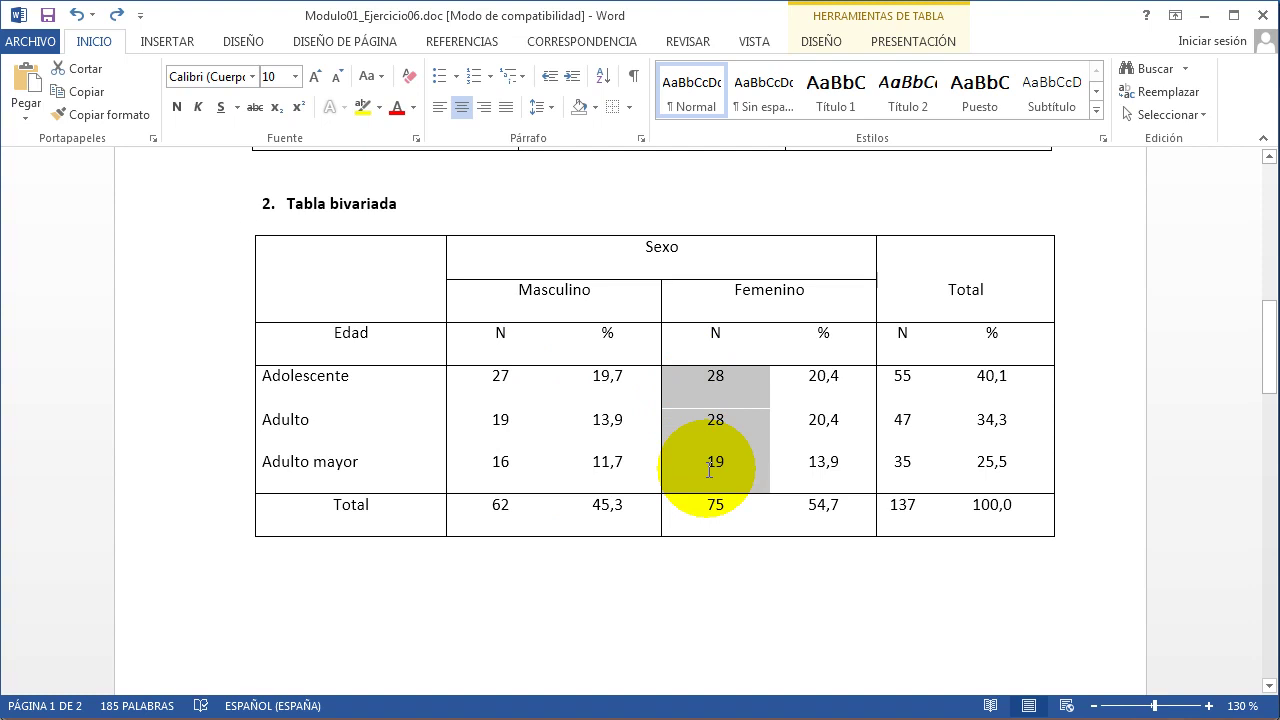
{"action": "left_click_drag", "start_coordinate": [490, 520], "coordinate": [891, 523]}
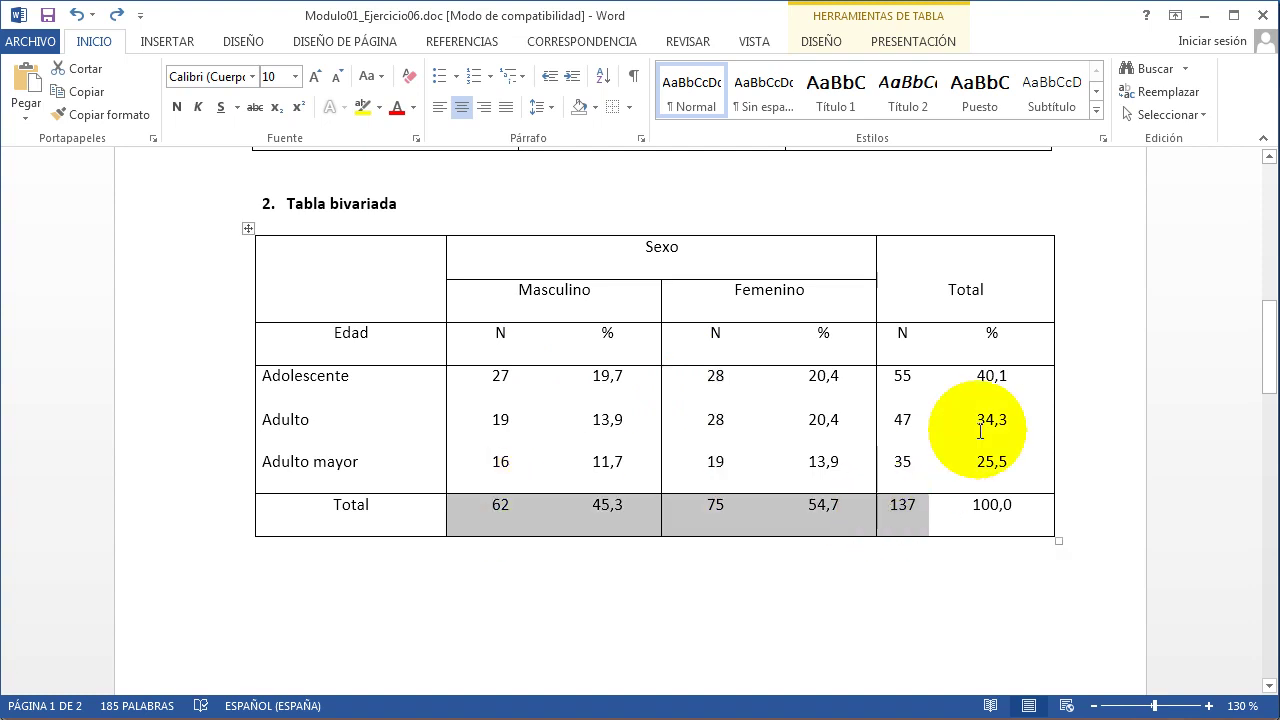
{"action": "left_click", "coordinate": [997, 400]}
{"action": "left_click_drag", "start_coordinate": [999, 480], "coordinate": [999, 510]}
{"action": "scroll", "coordinate": [988, 420], "scroll_direction": "down", "scroll_amount": 15}
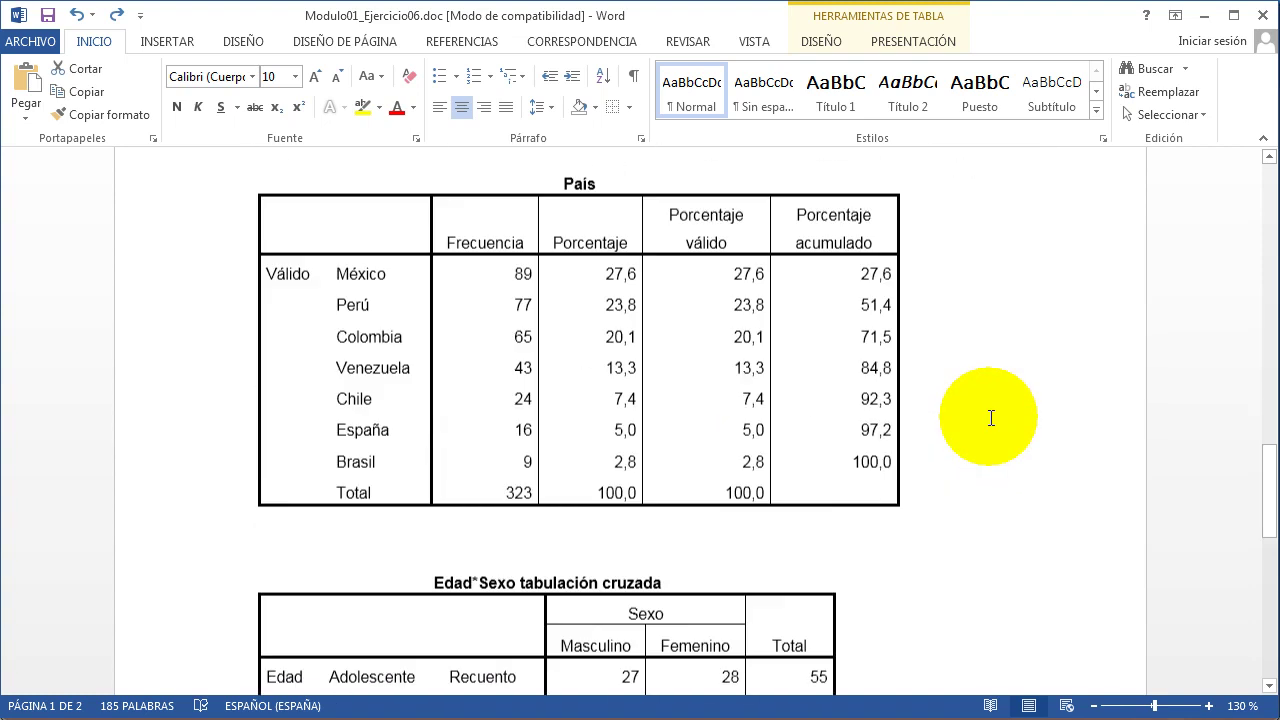
{"action": "scroll", "coordinate": [985, 419], "scroll_direction": "down", "scroll_amount": 3}
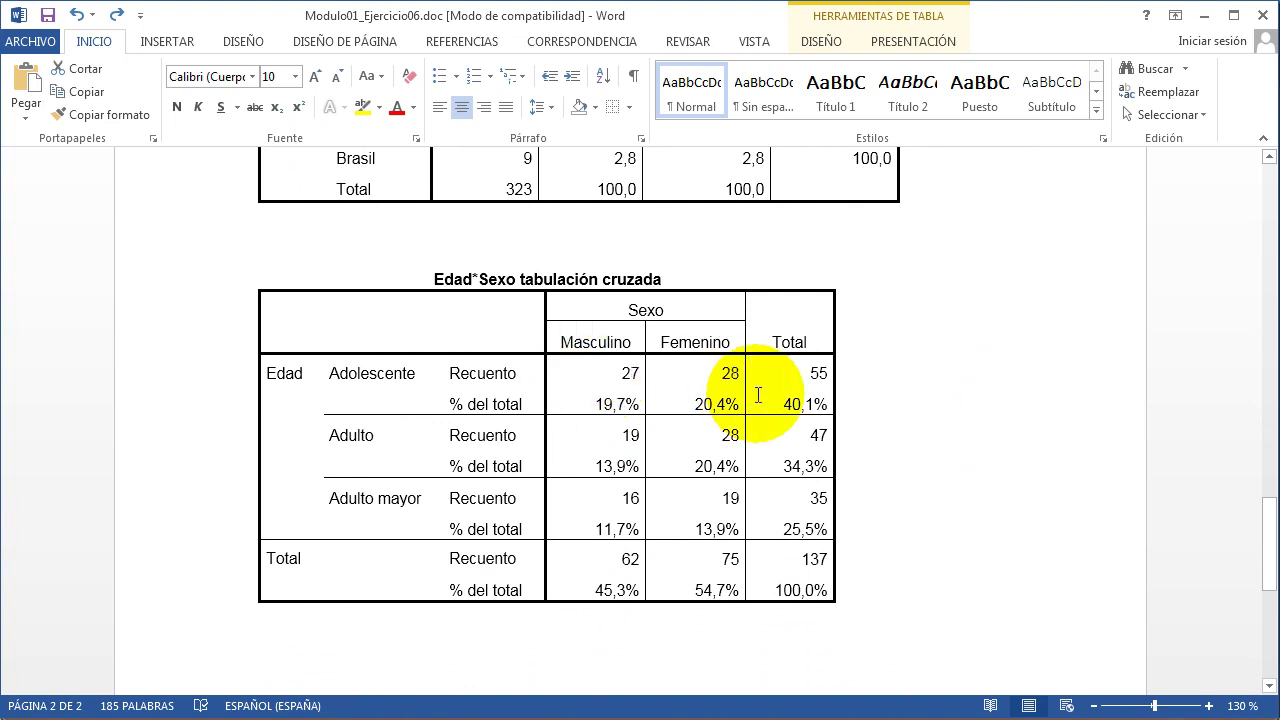
{"action": "scroll", "coordinate": [758, 395], "scroll_direction": "up", "scroll_amount": 6}
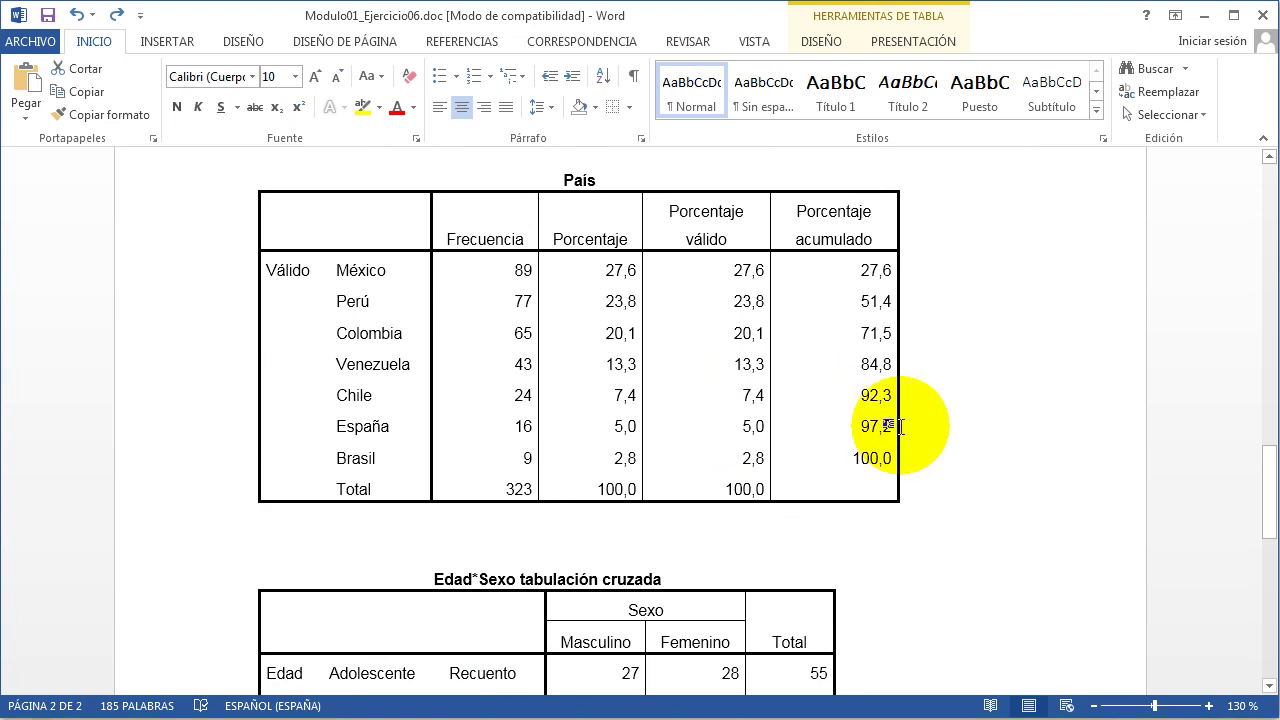
Step: Save the document as Modulo01_Ejercicio06.doc in Word 97-2003 format and check the file in the Documentos library
{"action": "left_click", "coordinate": [39, 44]}
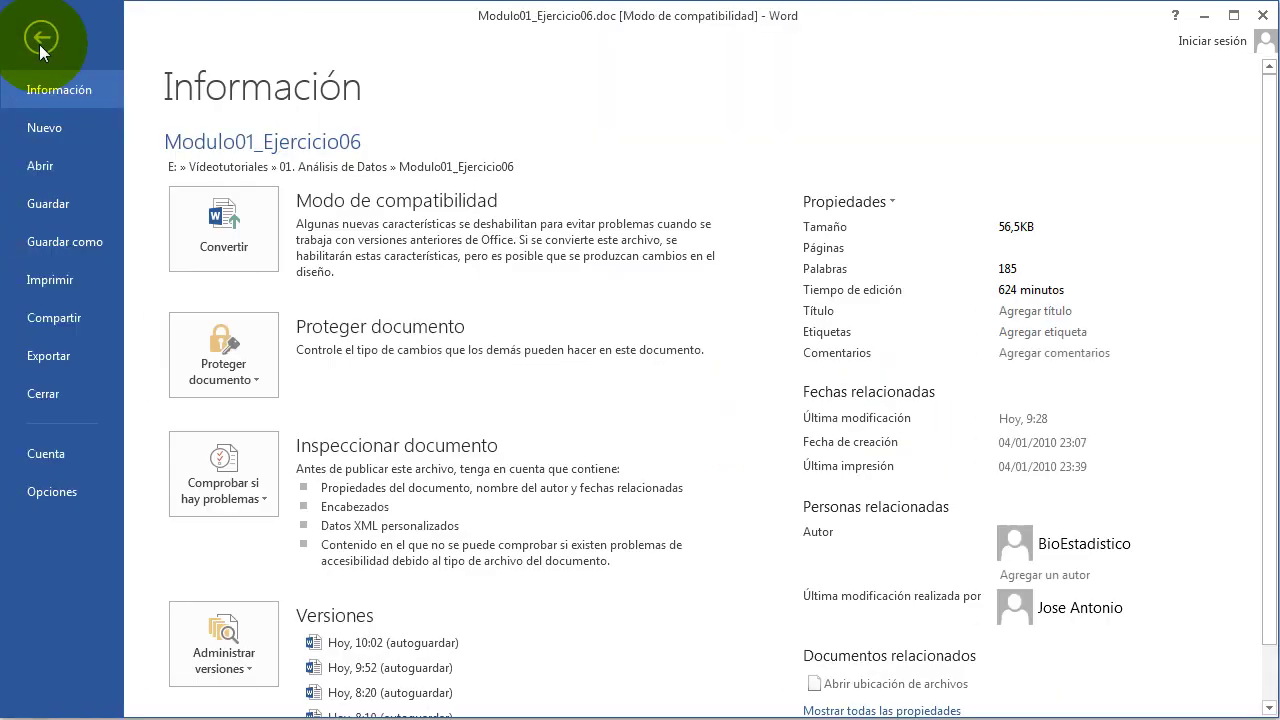
{"action": "left_click", "coordinate": [96, 243]}
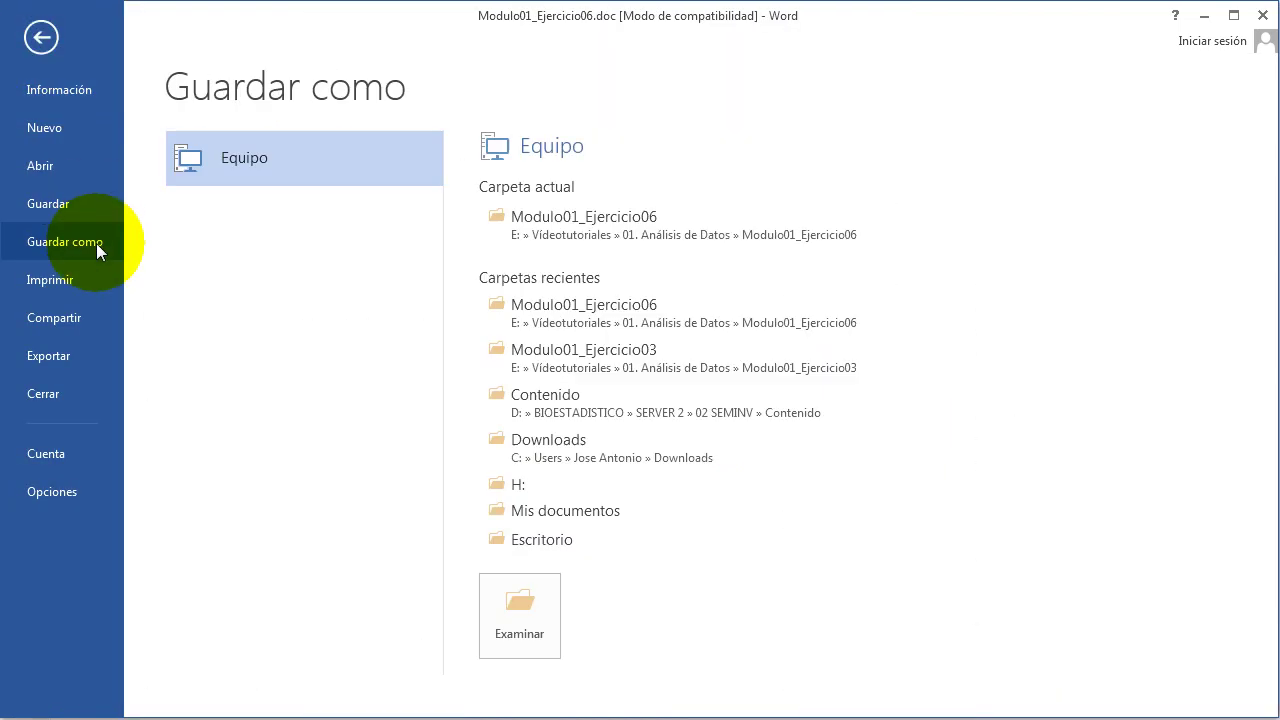
{"action": "left_click", "coordinate": [519, 597]}
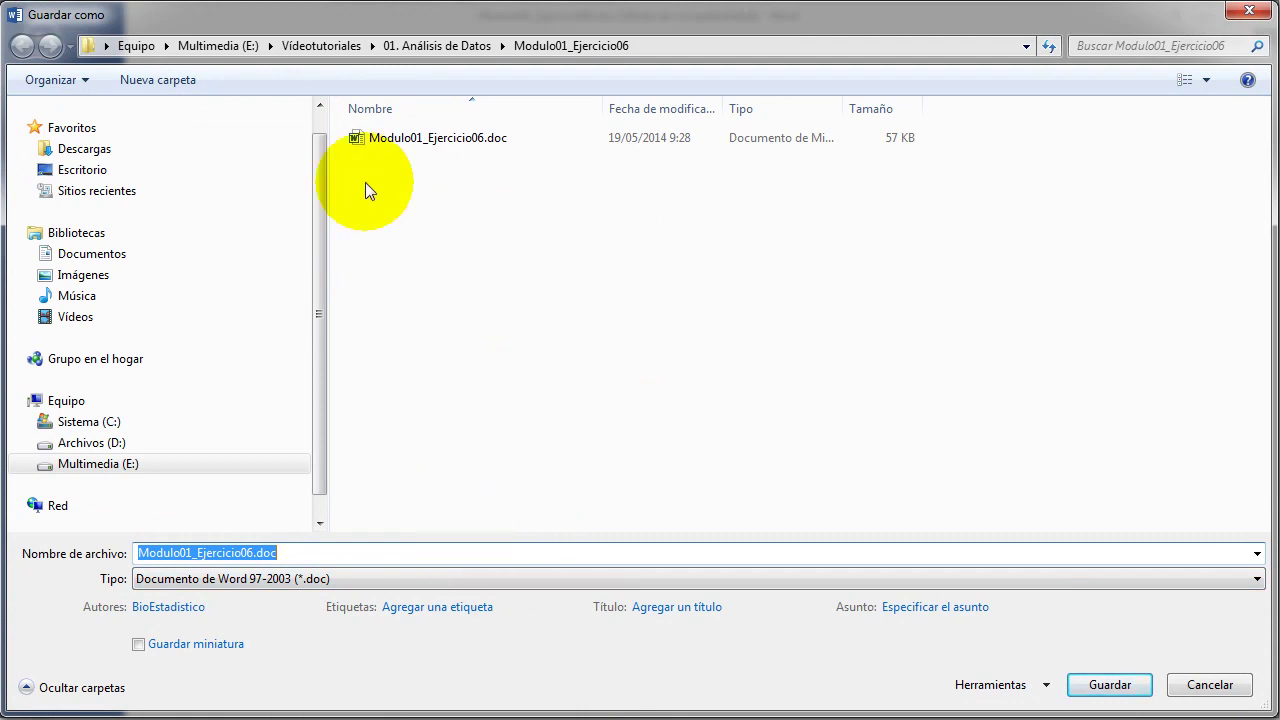
{"action": "left_click", "coordinate": [387, 143]}
{"action": "left_click", "coordinate": [201, 553]}
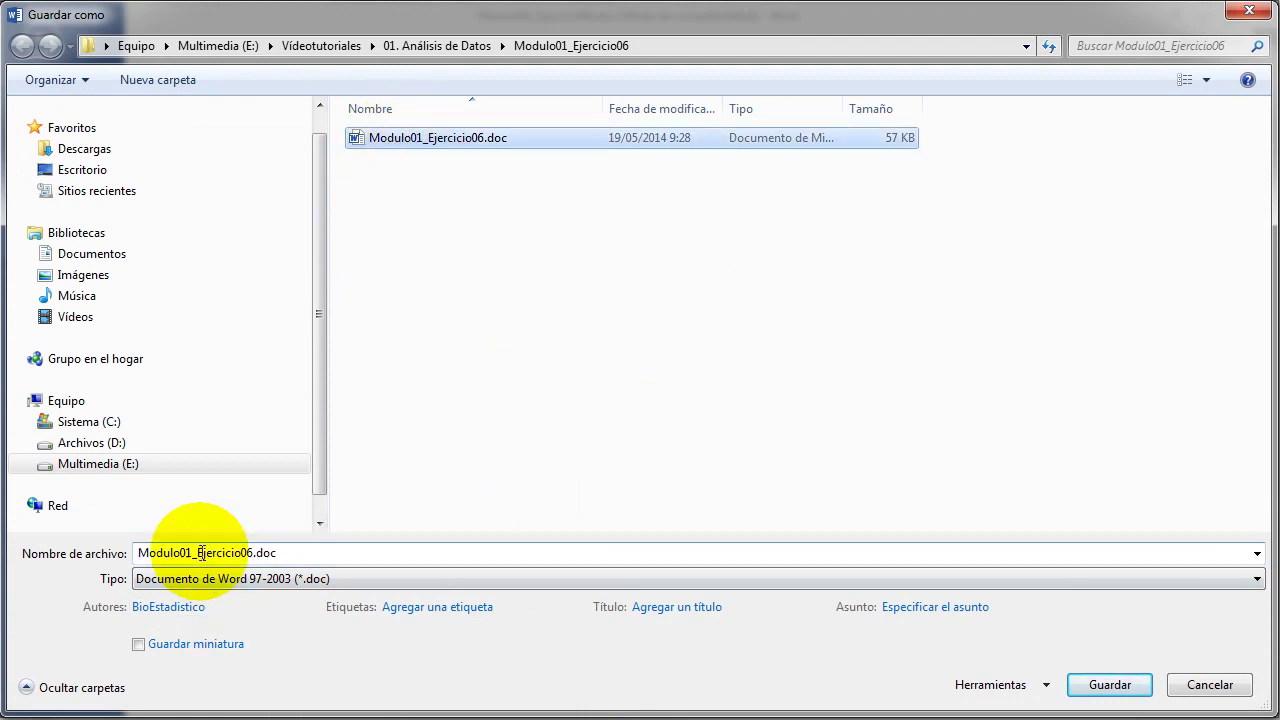
{"action": "double_click", "coordinate": [199, 553]}
{"action": "left_click", "coordinate": [272, 553]}
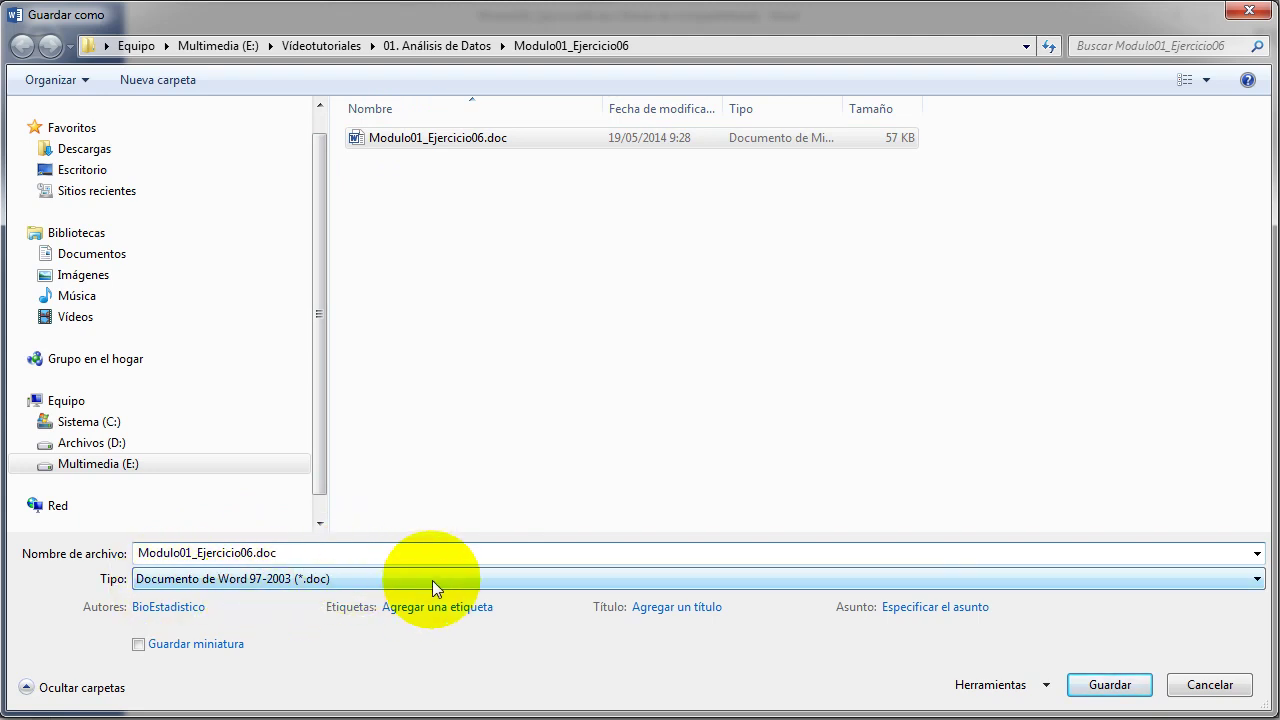
{"action": "left_click", "coordinate": [1134, 696]}
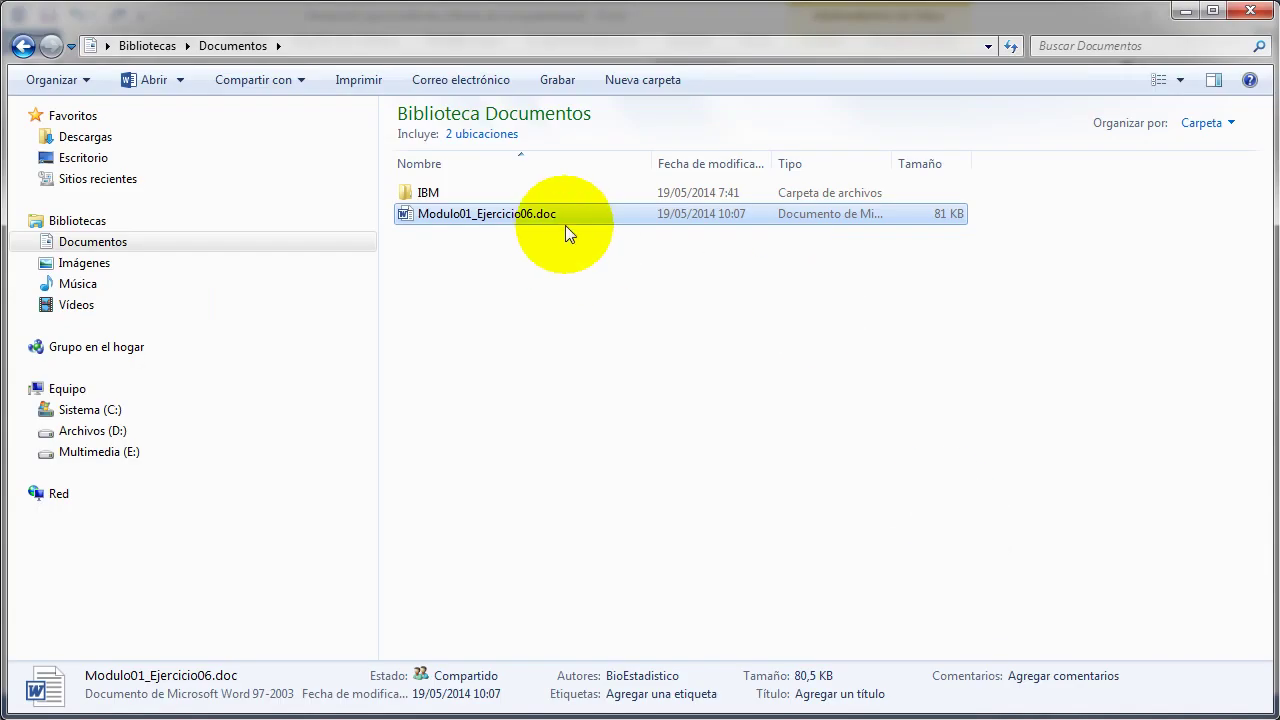
{"action": "mouse_move", "coordinate": [571, 219]}
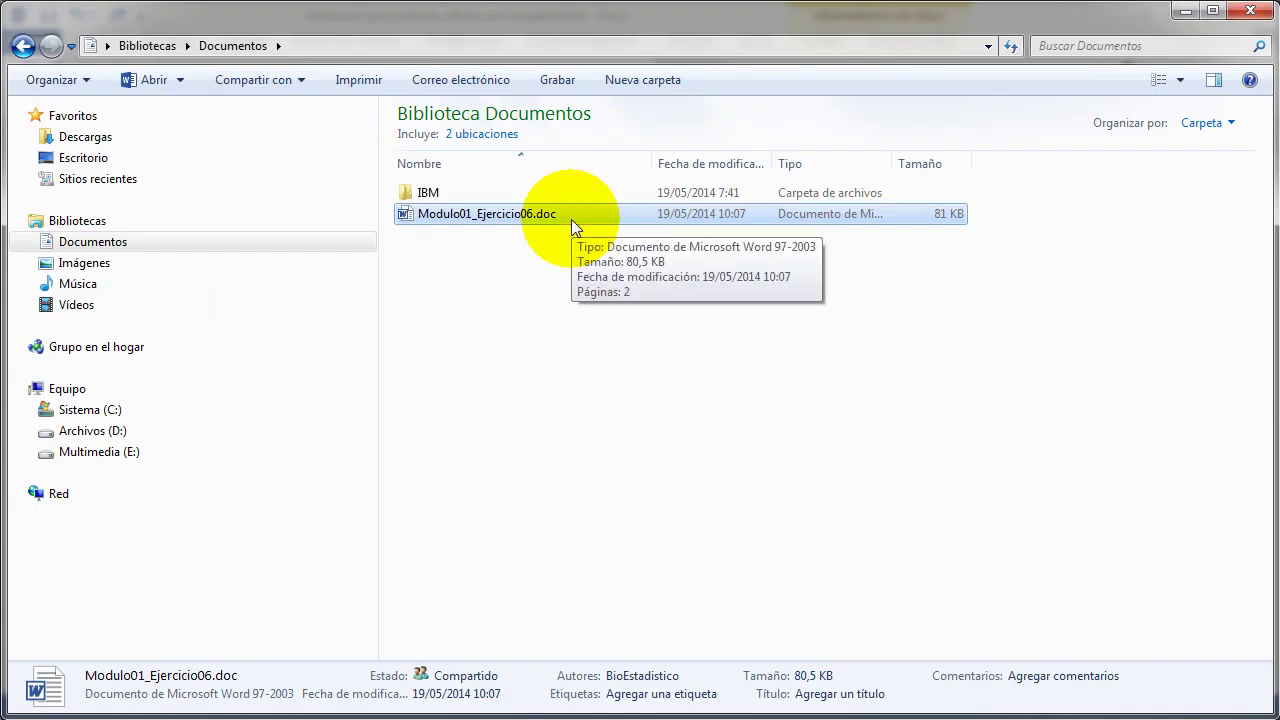